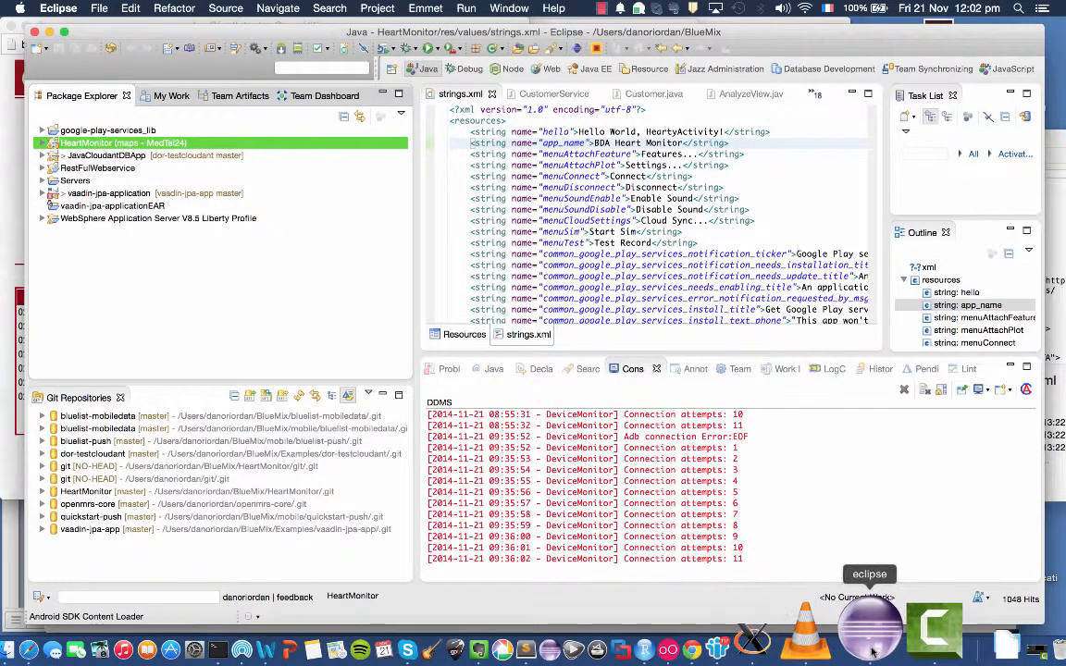
Switch to Chrome and open the Node-RED Starter boilerplate in the IBM Bluemix catalog.
{"action": "left_click", "coordinate": [764, 633]}
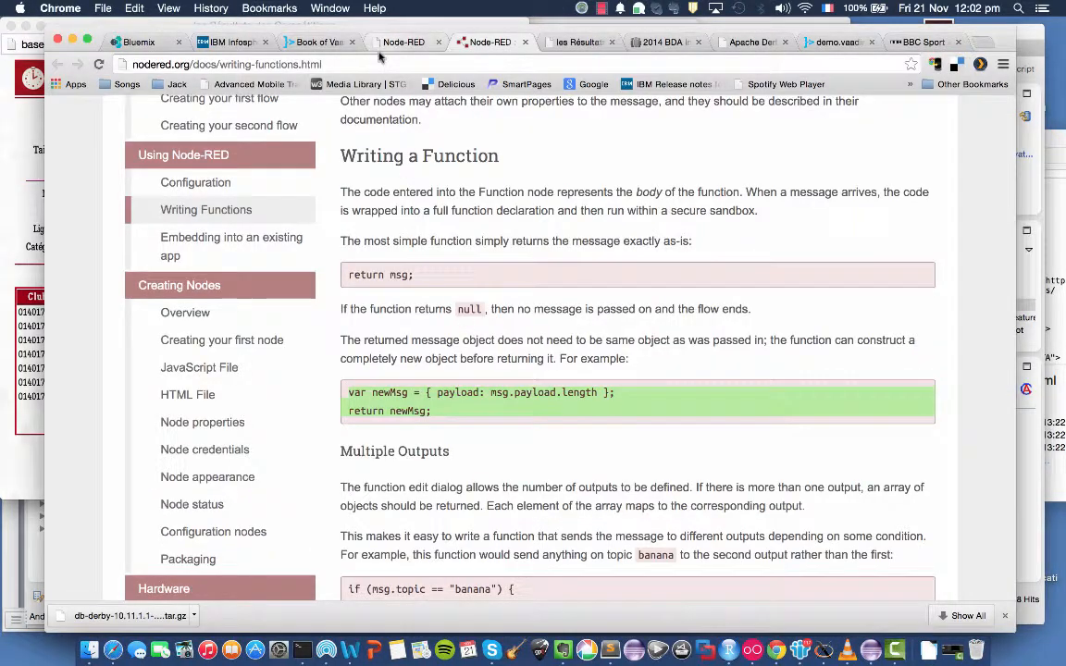
{"action": "left_click", "coordinate": [129, 41]}
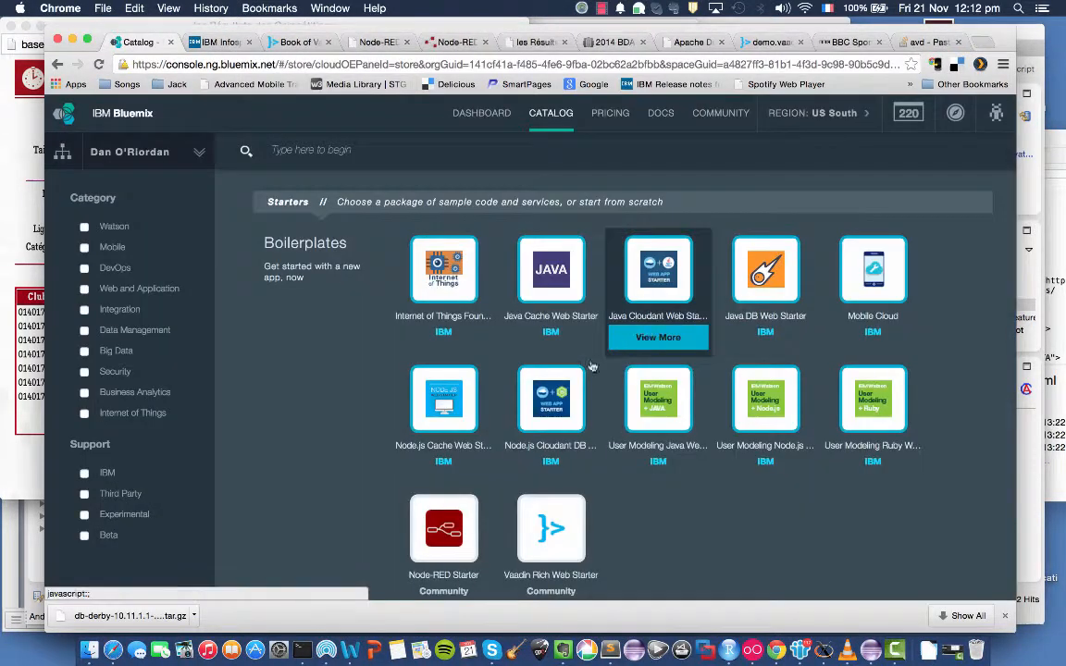
{"action": "left_click", "coordinate": [445, 542]}
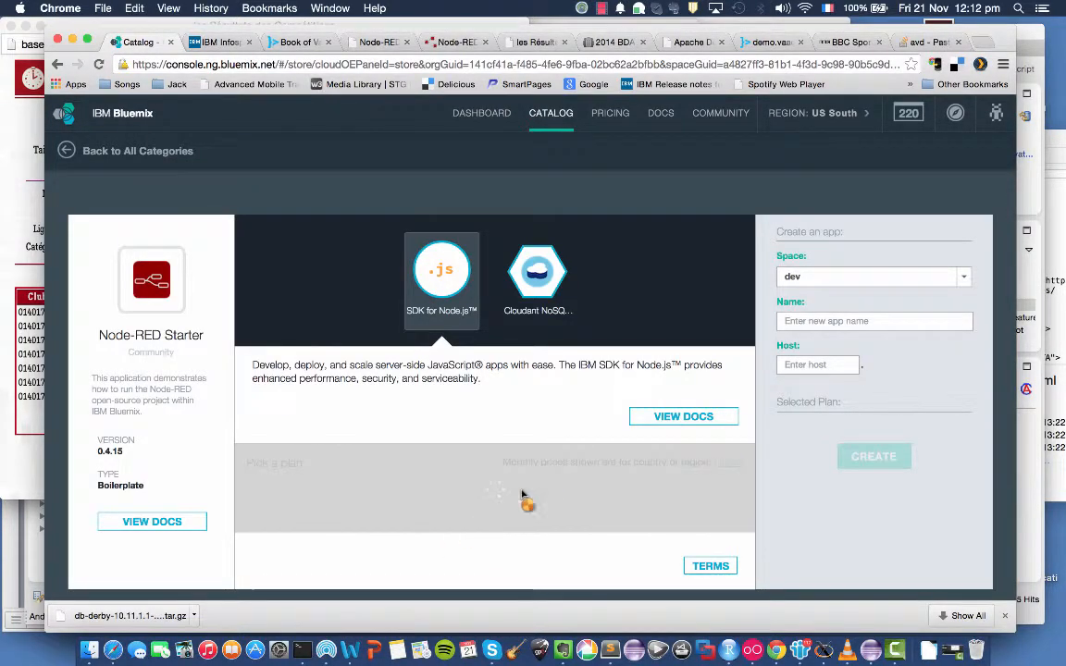
Name the new Node-RED Starter app bda-demo1.
{"action": "left_click", "coordinate": [862, 320]}
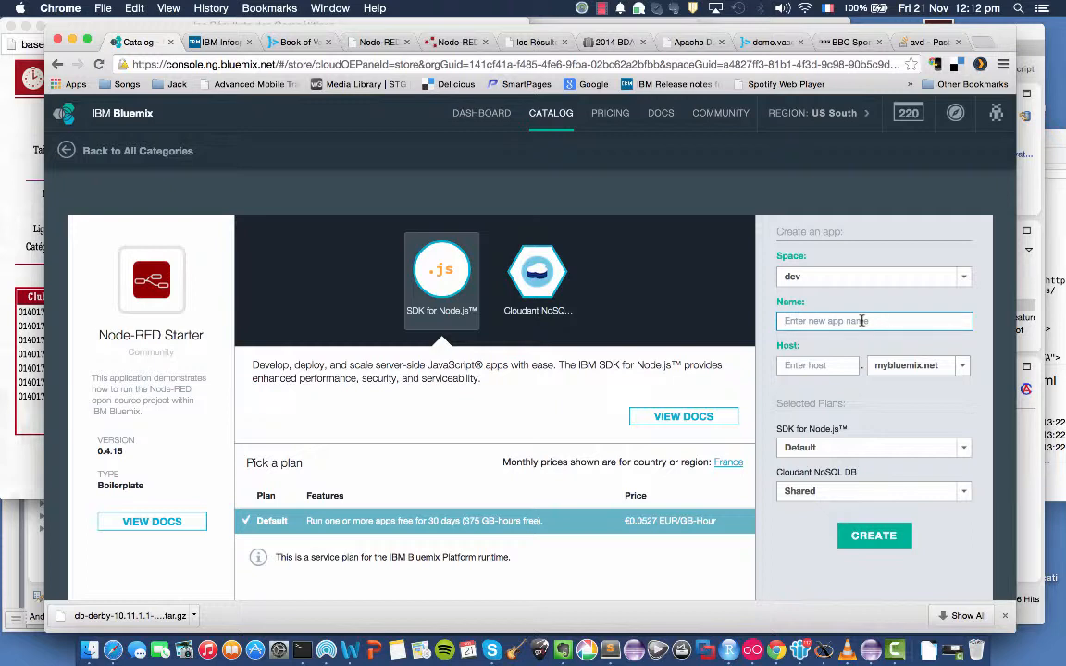
{"action": "type", "text": "de"}
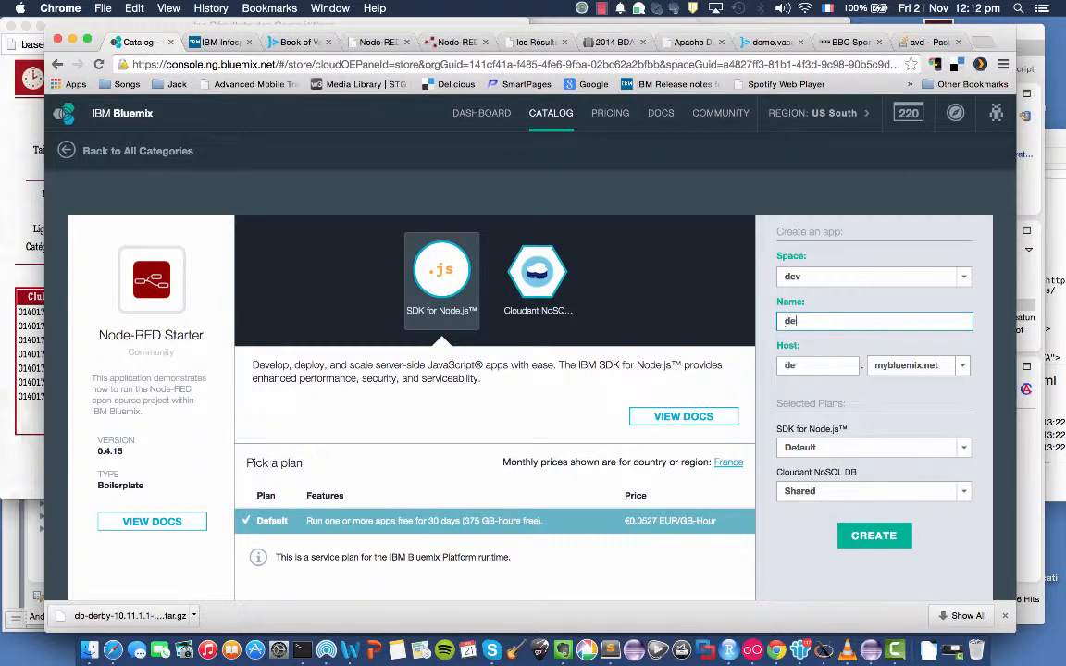
{"action": "type", "text": "mo"}
{"action": "key", "text": "BackSpace"}
{"action": "key", "text": "BackSpace"}
{"action": "key", "text": "BackSpace"}
{"action": "key", "text": "BackSpace"}
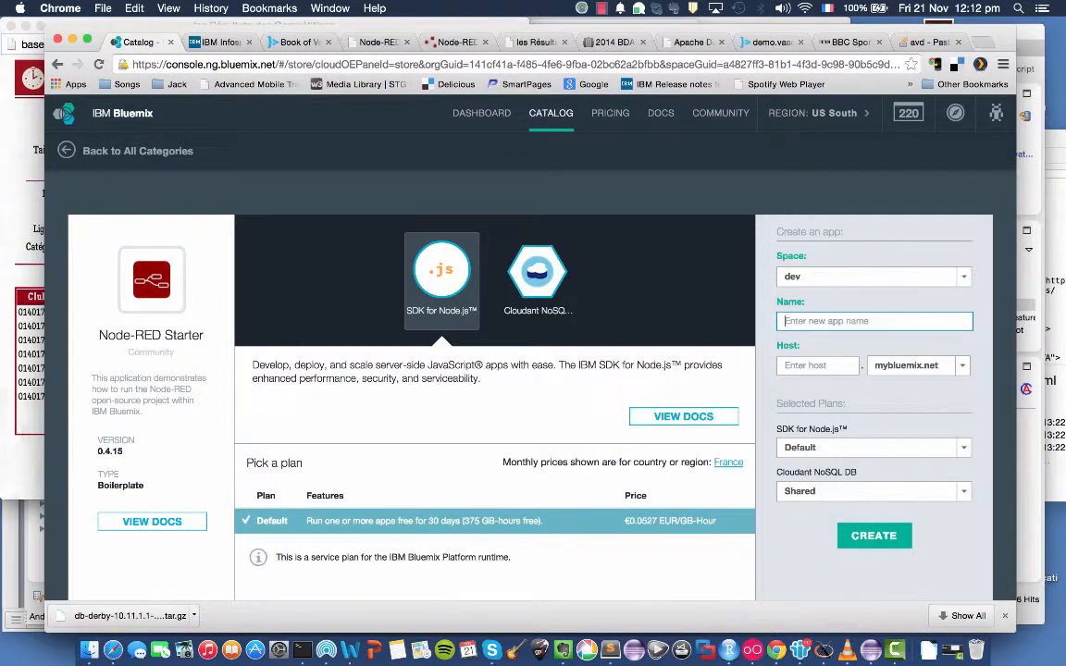
{"action": "type", "text": "bda-demo"}
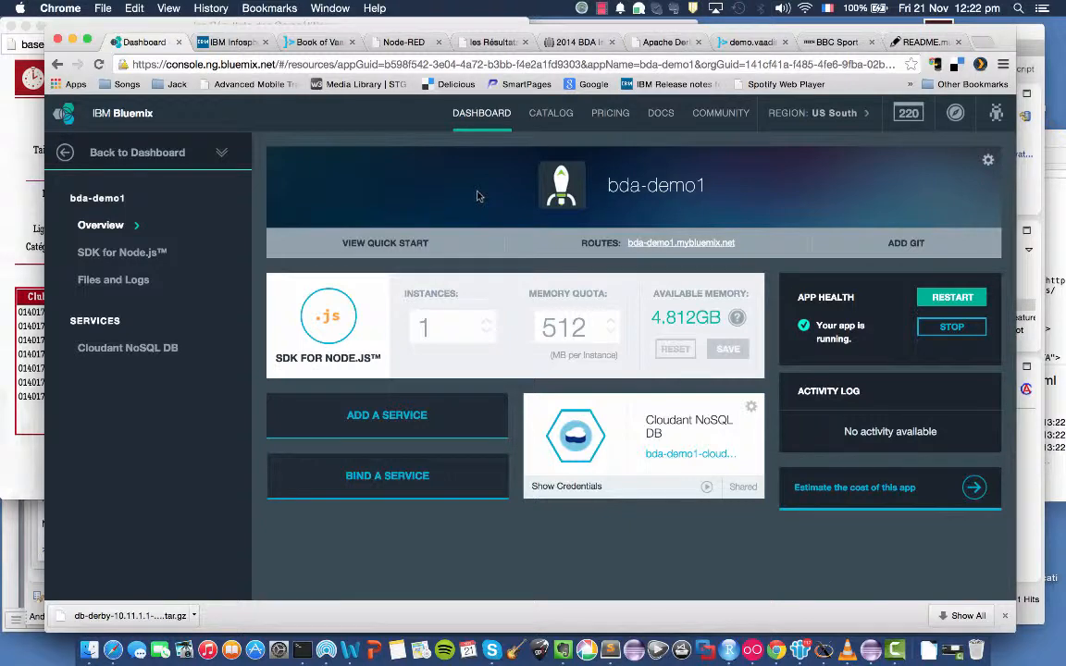
Choose the dashDB service from the Big Data services to add to the bda-demo1 app.
{"action": "left_click", "coordinate": [383, 413]}
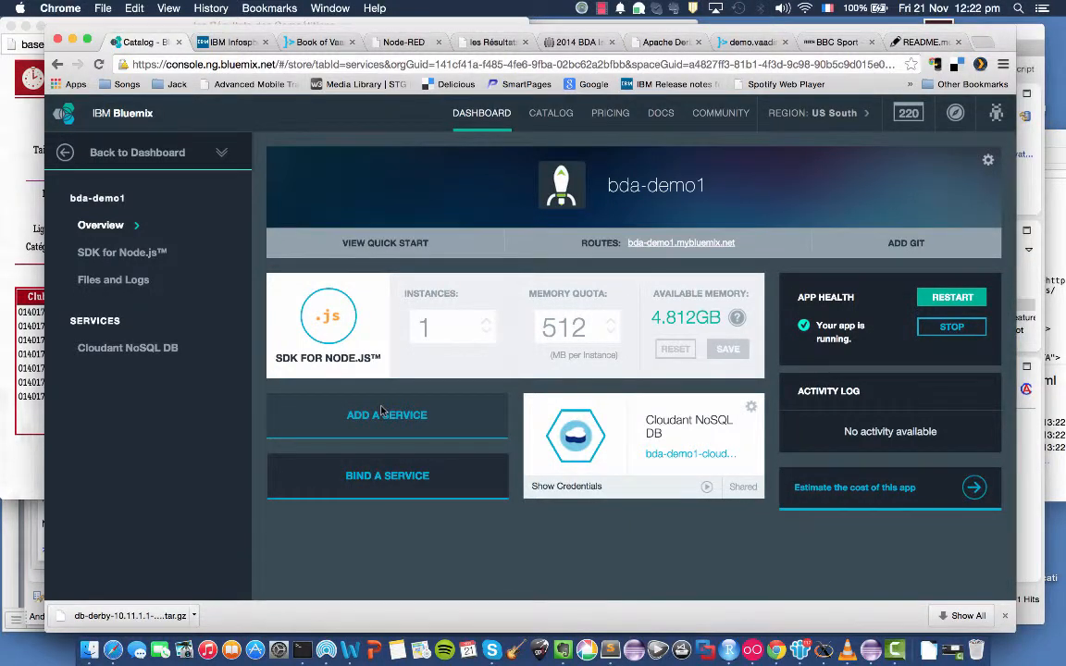
{"action": "scroll", "coordinate": [721, 440], "scroll_direction": "down", "scroll_amount": 10}
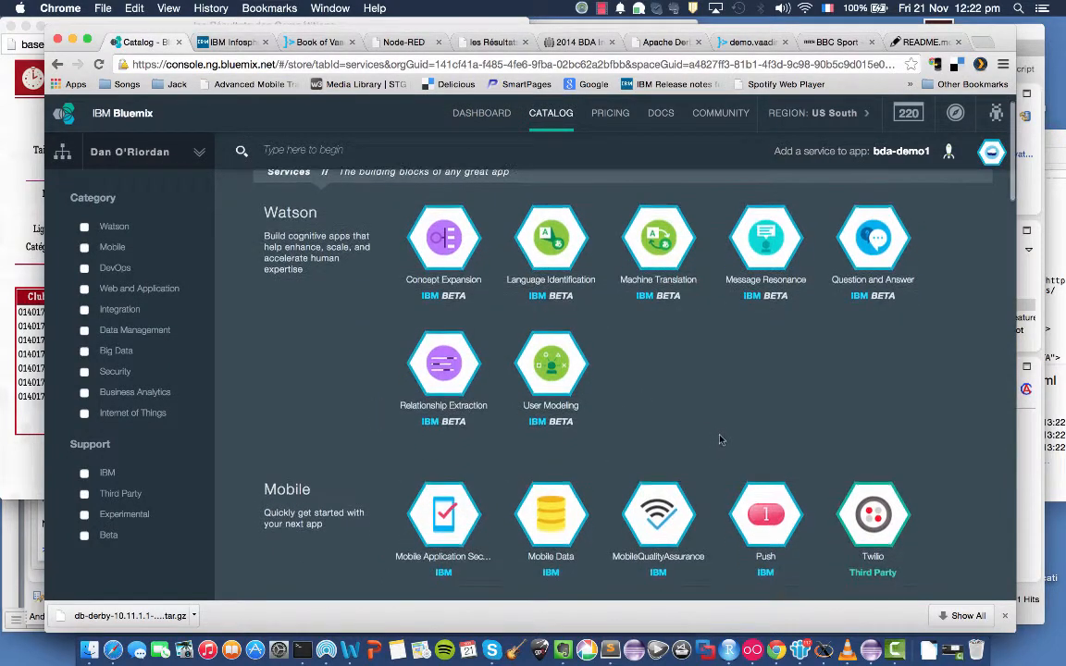
{"action": "scroll", "coordinate": [721, 442], "scroll_direction": "down", "scroll_amount": 15}
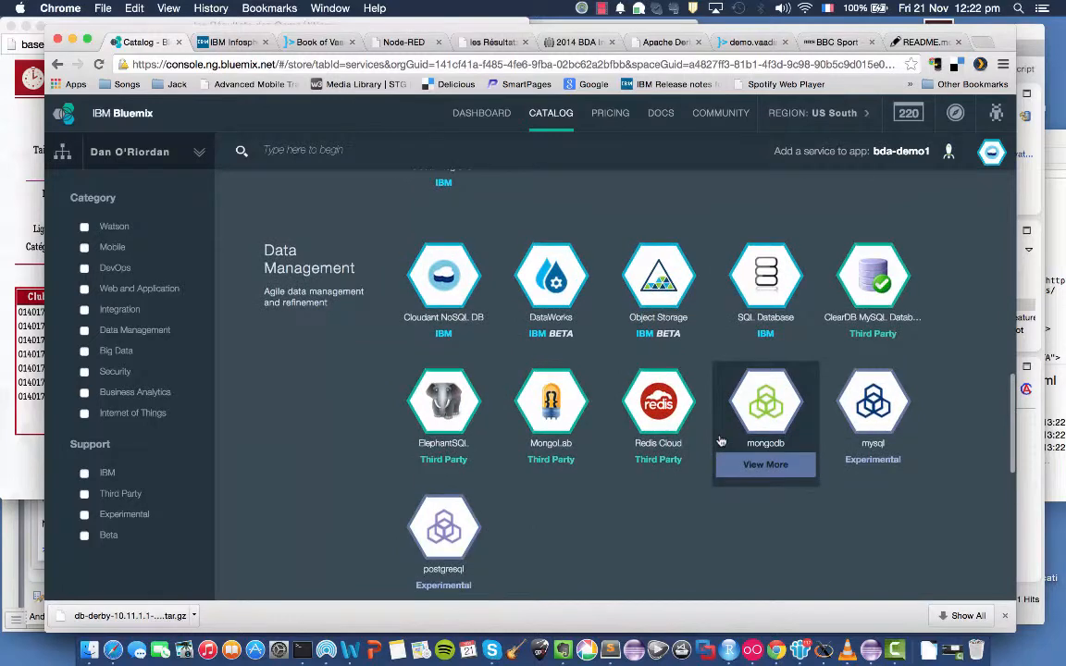
{"action": "scroll", "coordinate": [721, 441], "scroll_direction": "down", "scroll_amount": 8}
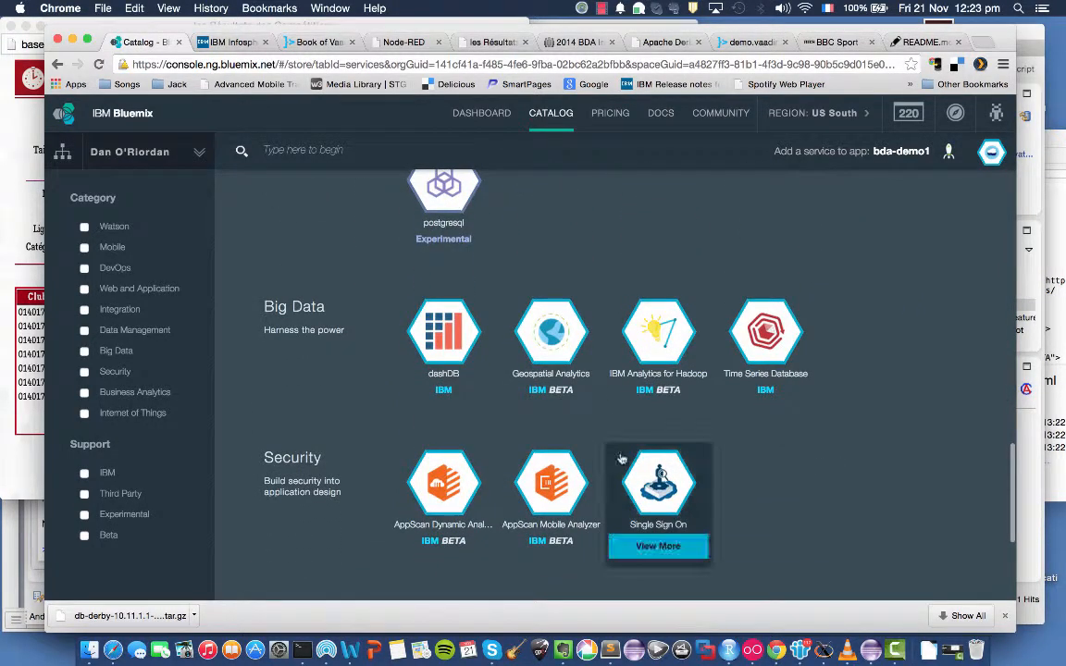
{"action": "left_click", "coordinate": [448, 347]}
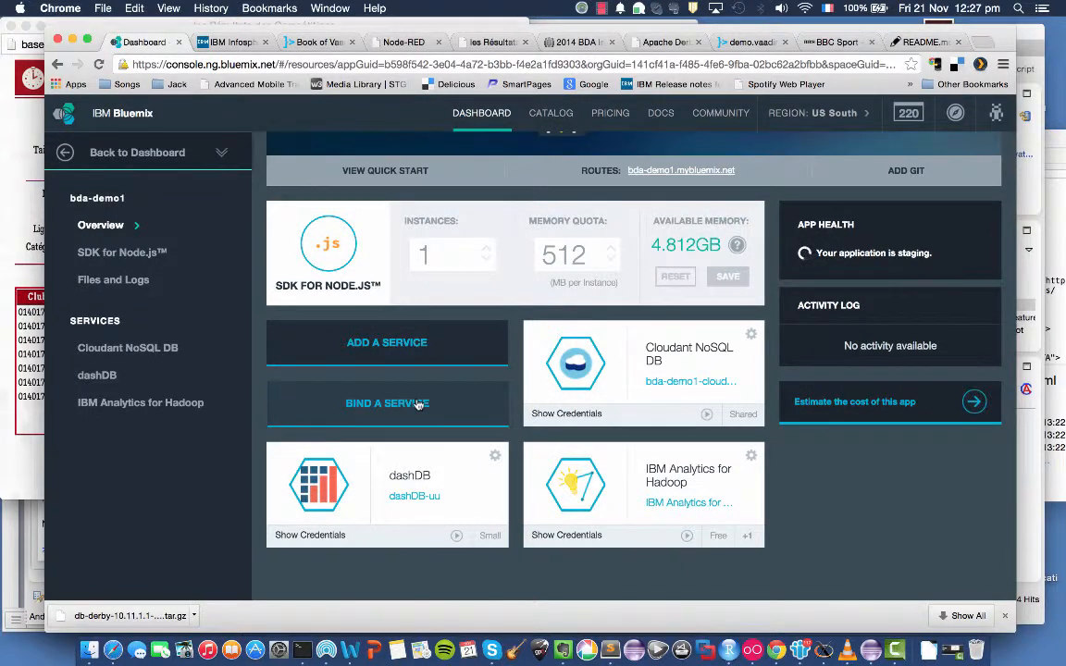
Bind the existing IoT-session5006 service to bda-demo1 with a restage, and open the IBM Analytics for Hadoop service.
{"action": "left_click", "coordinate": [419, 405]}
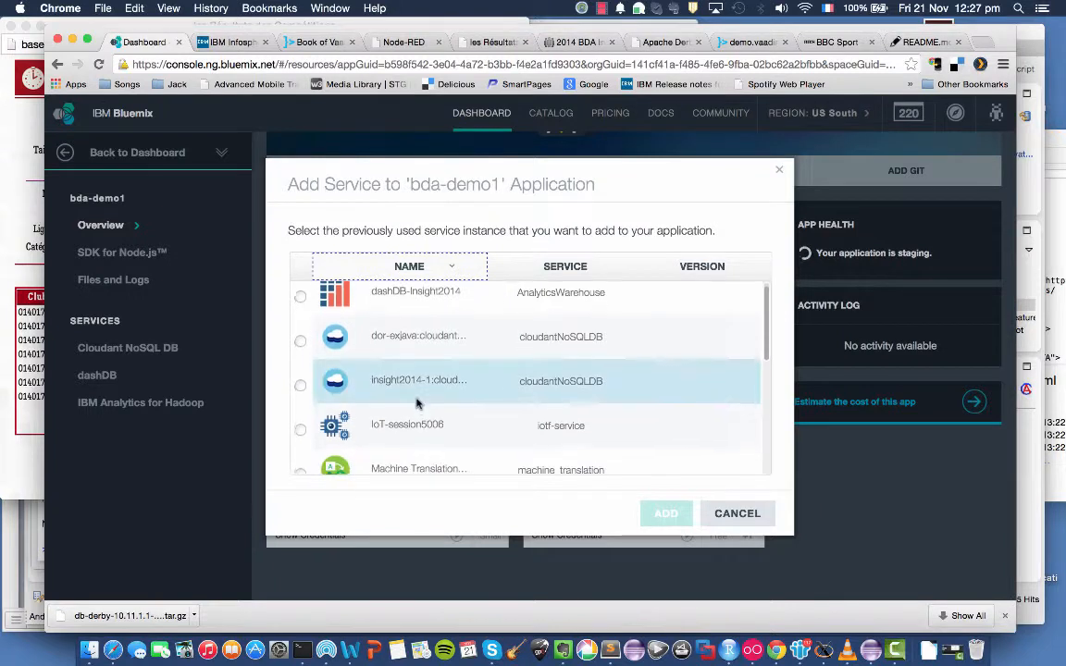
{"action": "scroll", "coordinate": [416, 404], "scroll_direction": "down", "scroll_amount": 3}
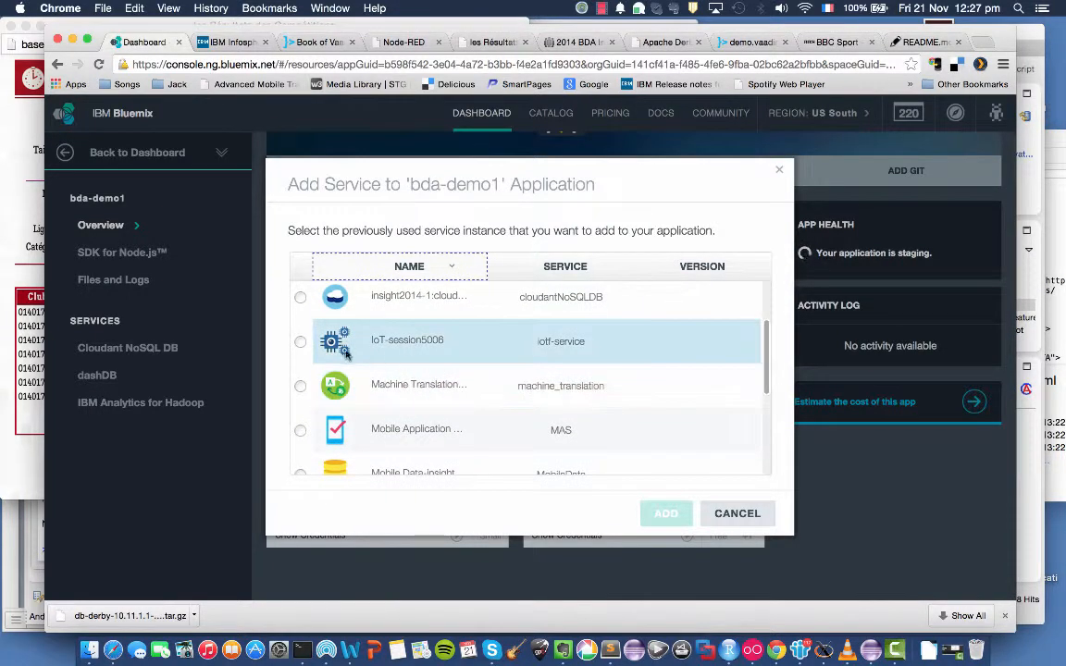
{"action": "left_click", "coordinate": [300, 341]}
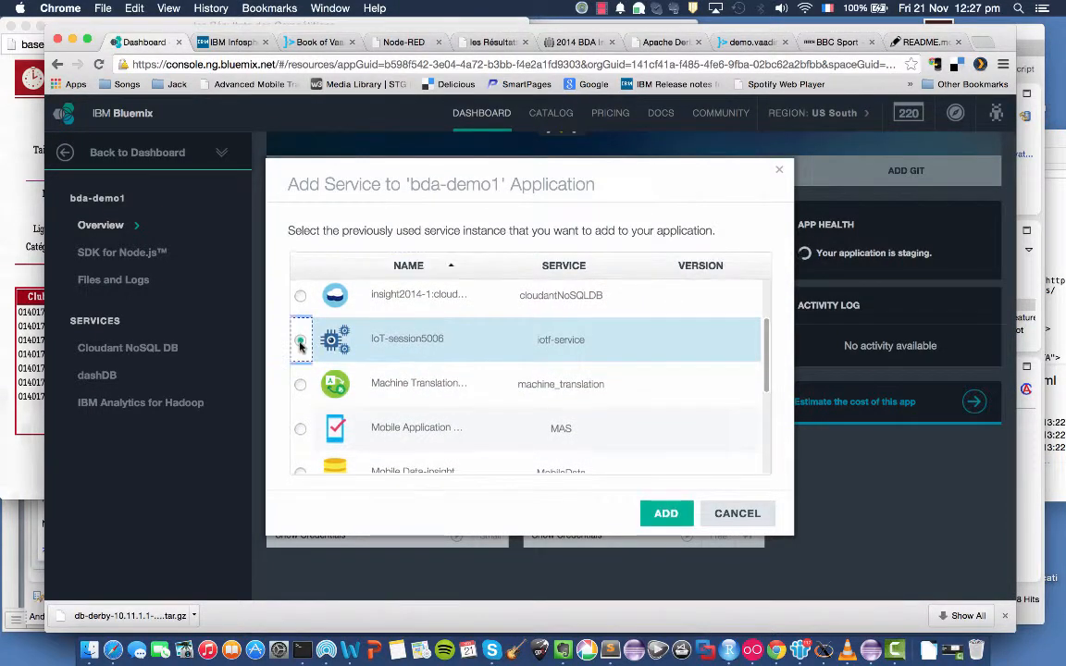
{"action": "left_click", "coordinate": [666, 516]}
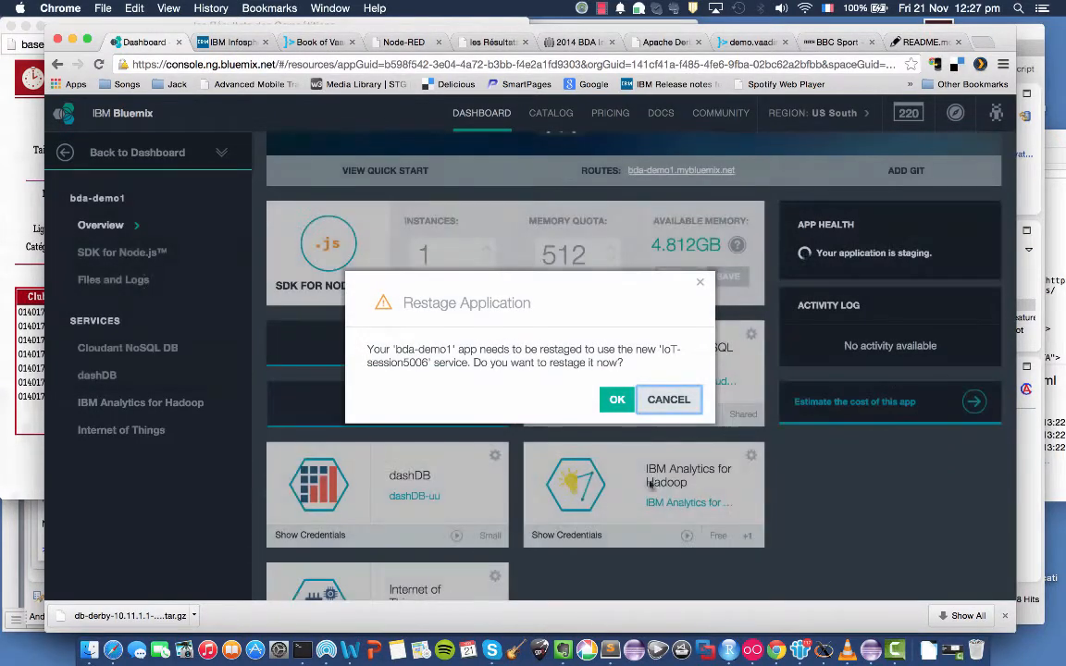
{"action": "left_click", "coordinate": [617, 399]}
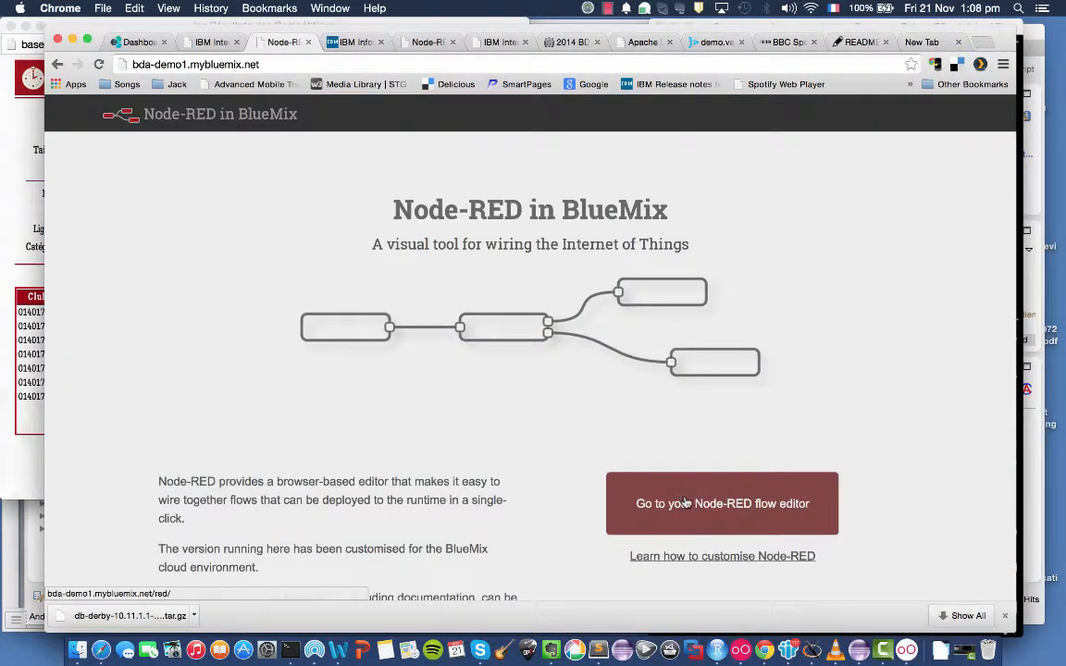
{"action": "left_click", "coordinate": [685, 504]}
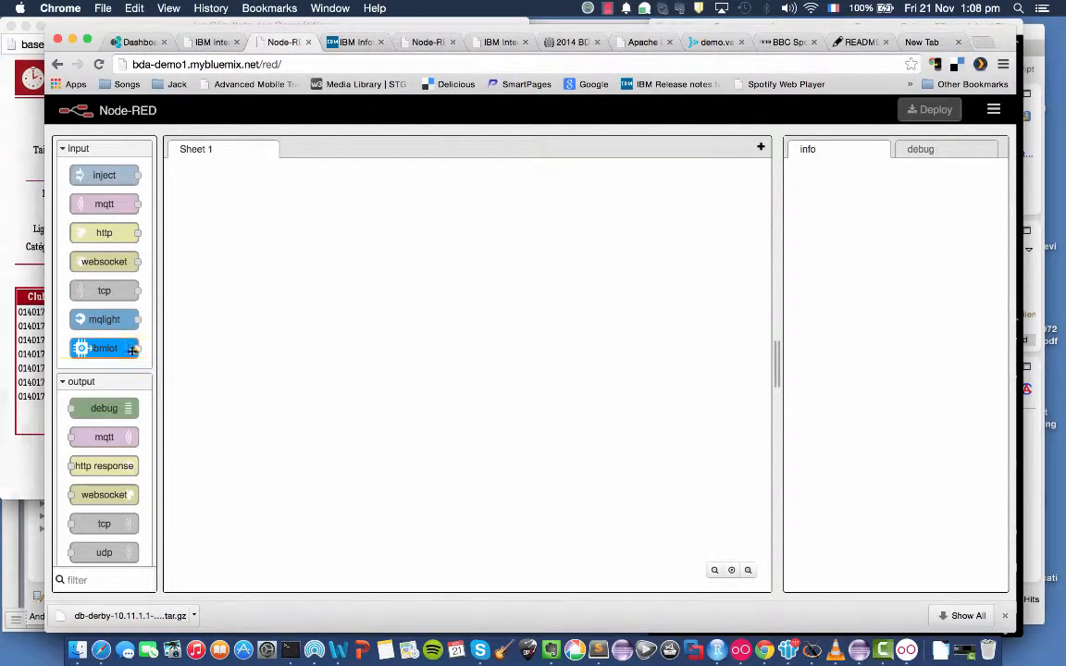
Add an ibmiot input node to Sheet 1 and set its authentication to Bluemix Service.
{"action": "left_click_drag", "start_coordinate": [104, 348], "coordinate": [335, 295]}
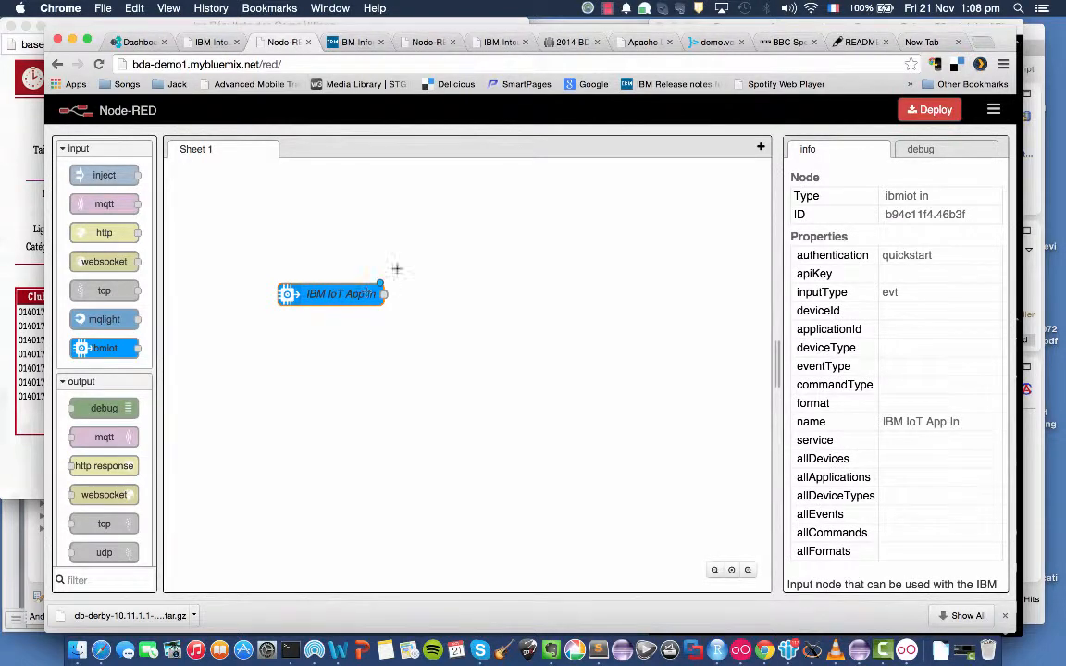
{"action": "double_click", "coordinate": [335, 296]}
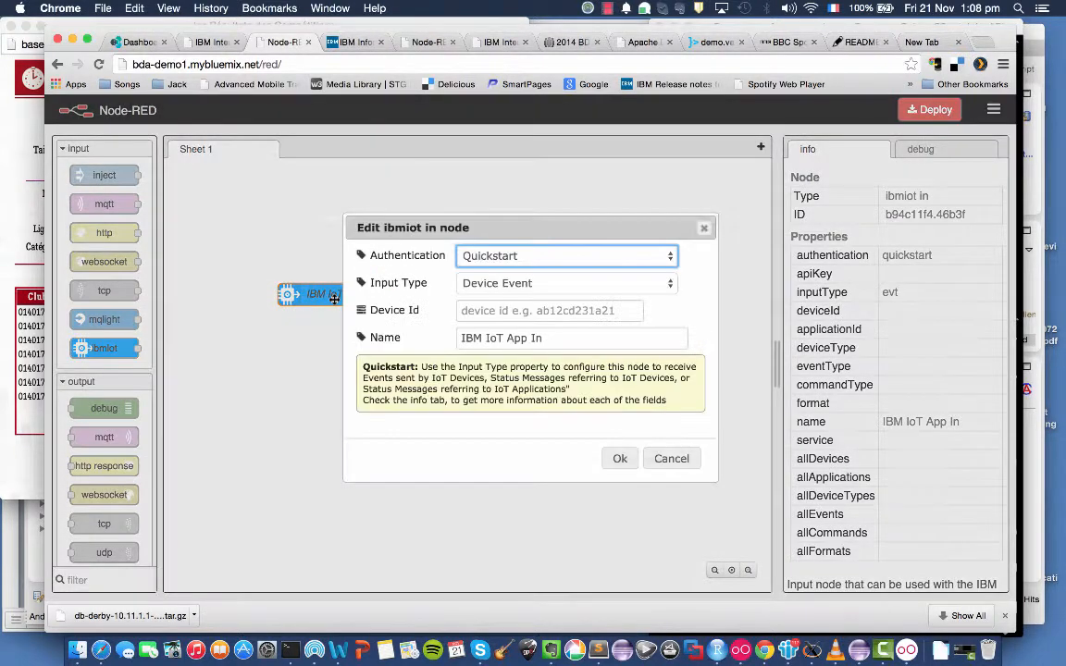
{"action": "left_click", "coordinate": [655, 257]}
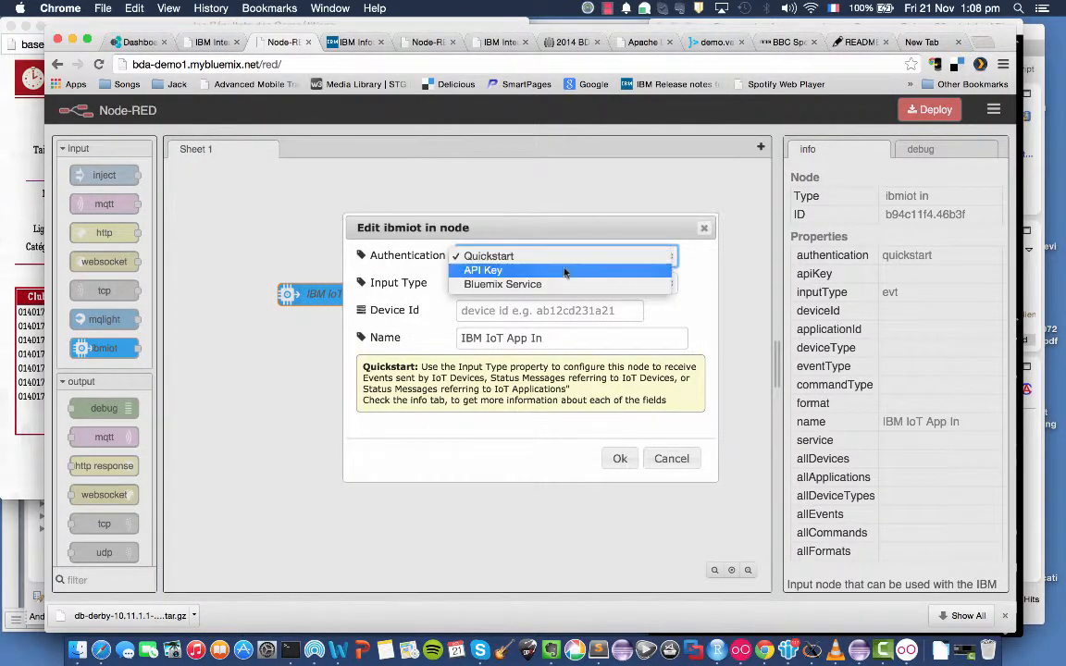
{"action": "left_click", "coordinate": [500, 284]}
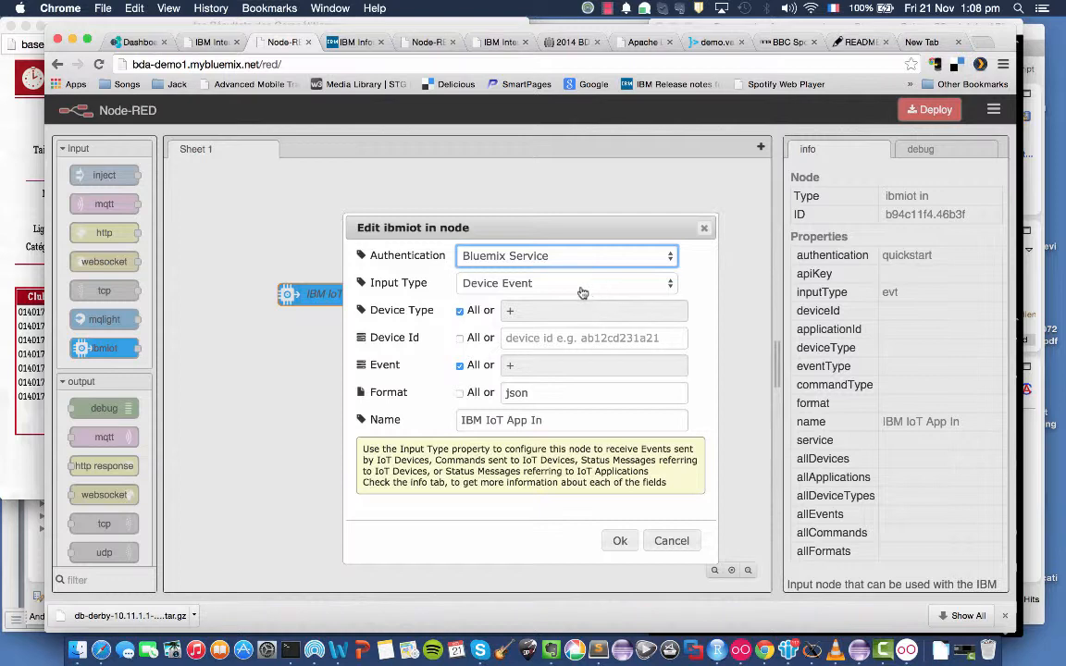
Restrict the ibmiot node's device type to heartmonitor instead of all types.
{"action": "left_click", "coordinate": [460, 312]}
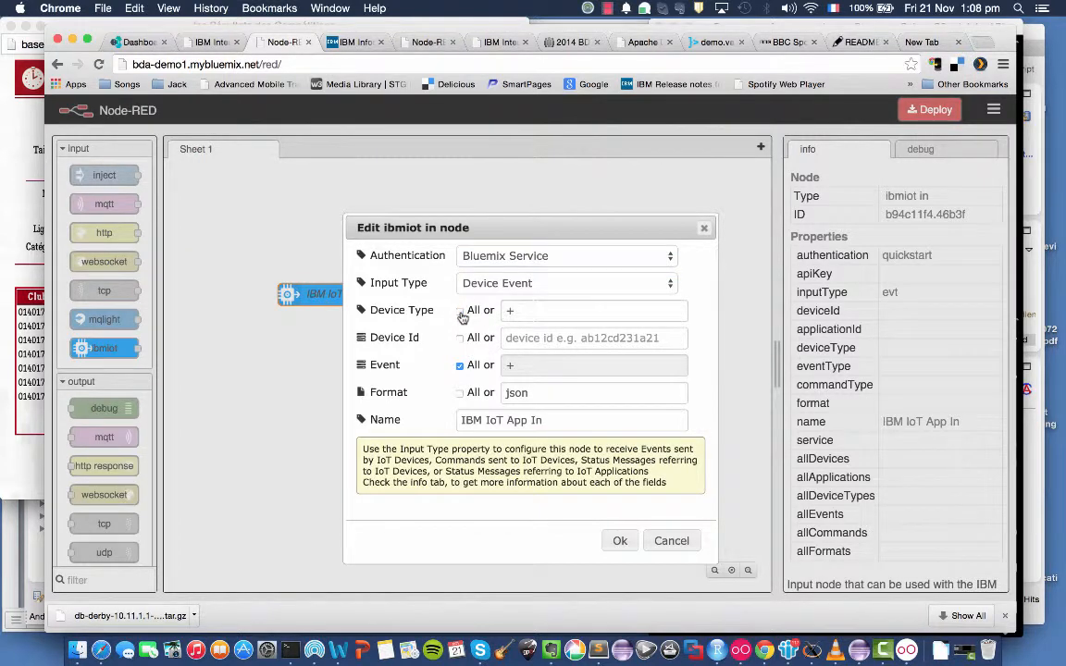
{"action": "left_click", "coordinate": [536, 311]}
{"action": "key", "text": "BackSpace"}
{"action": "type", "text": "heartmon"}
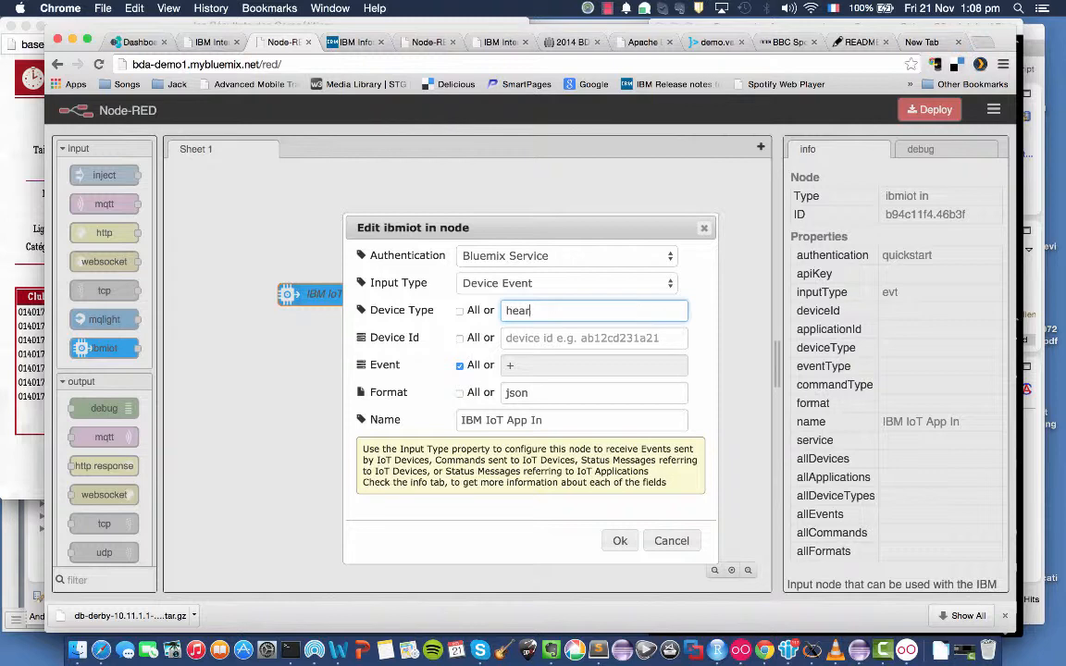
{"action": "type", "text": "itor"}
{"action": "key", "text": "Tab"}
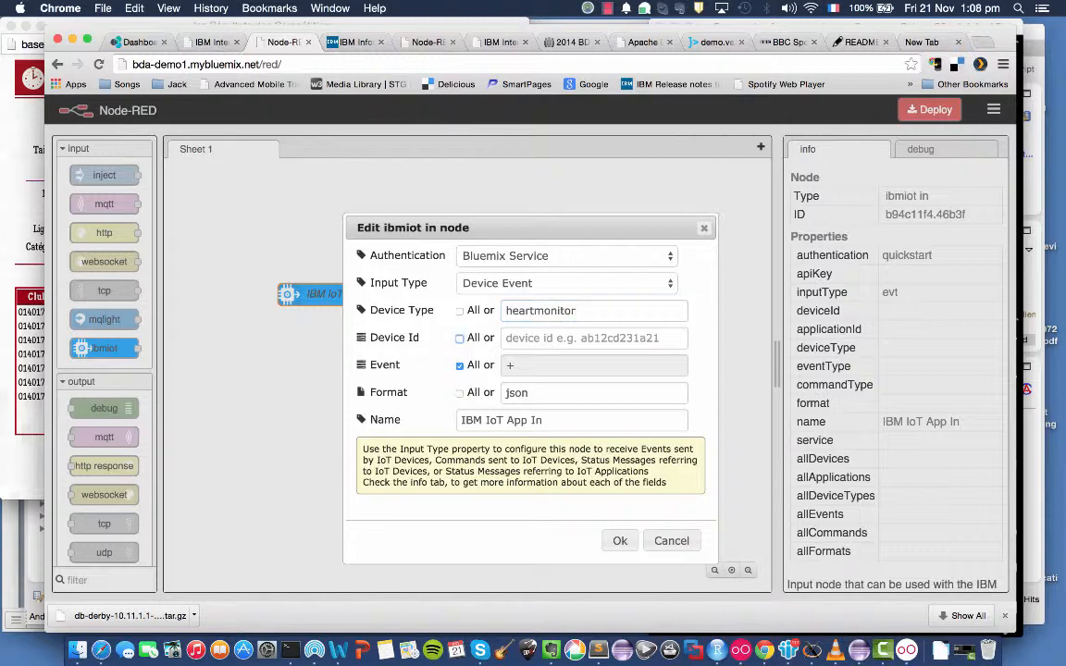
Make the ibmiot node accept all device IDs and only the beat event in json format.
{"action": "left_click", "coordinate": [460, 338]}
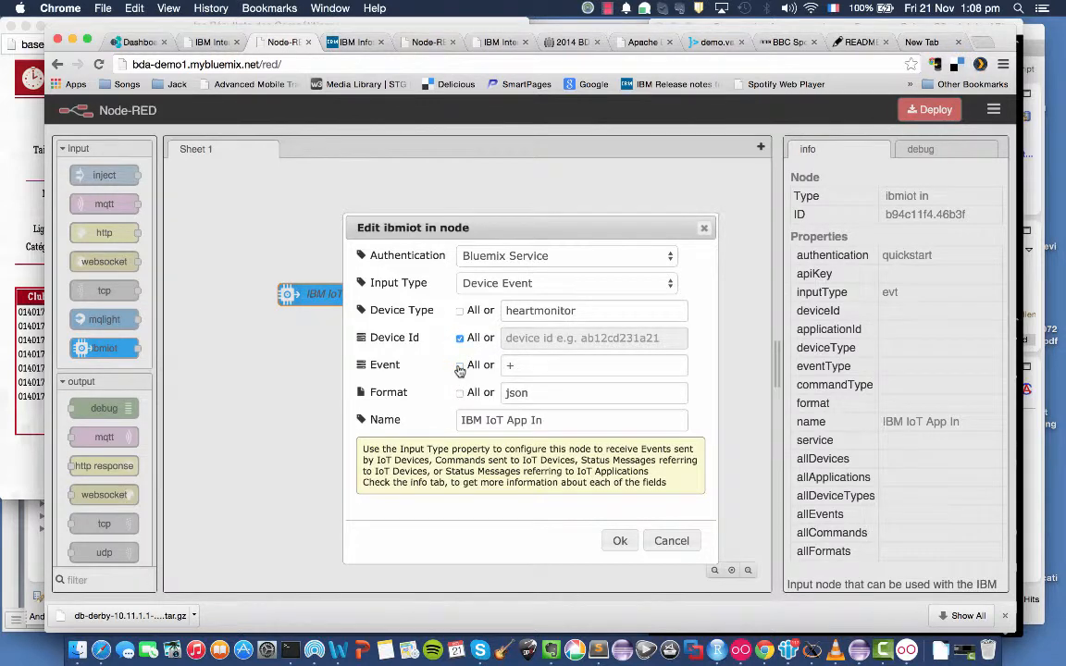
{"action": "left_click", "coordinate": [460, 369]}
{"action": "left_click", "coordinate": [553, 365]}
{"action": "key", "text": "BackSpace"}
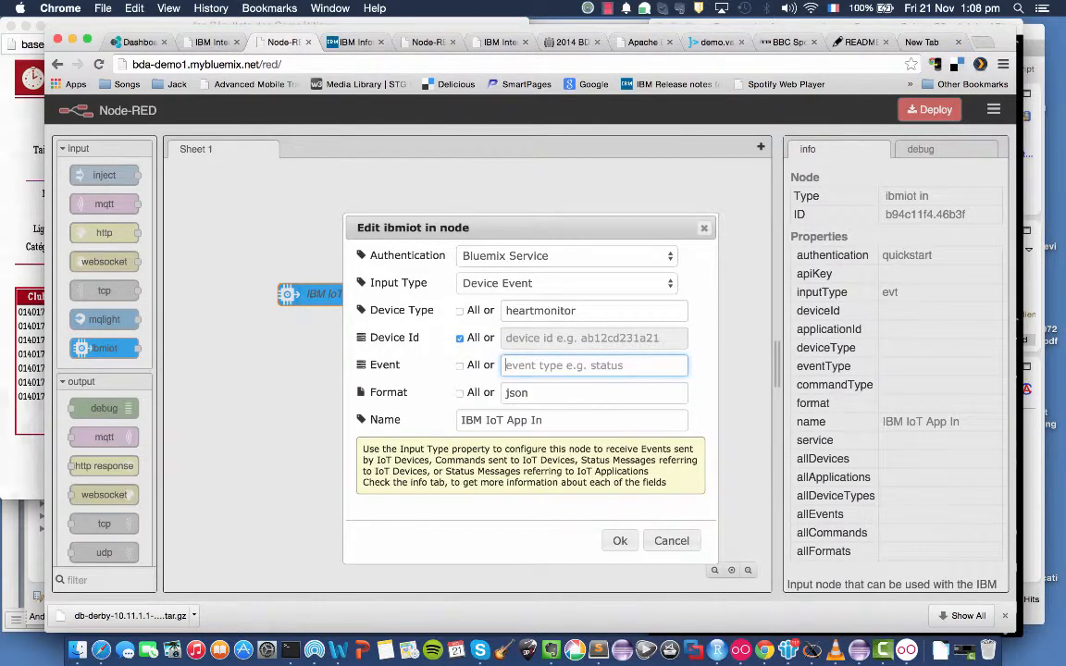
{"action": "type", "text": "beat"}
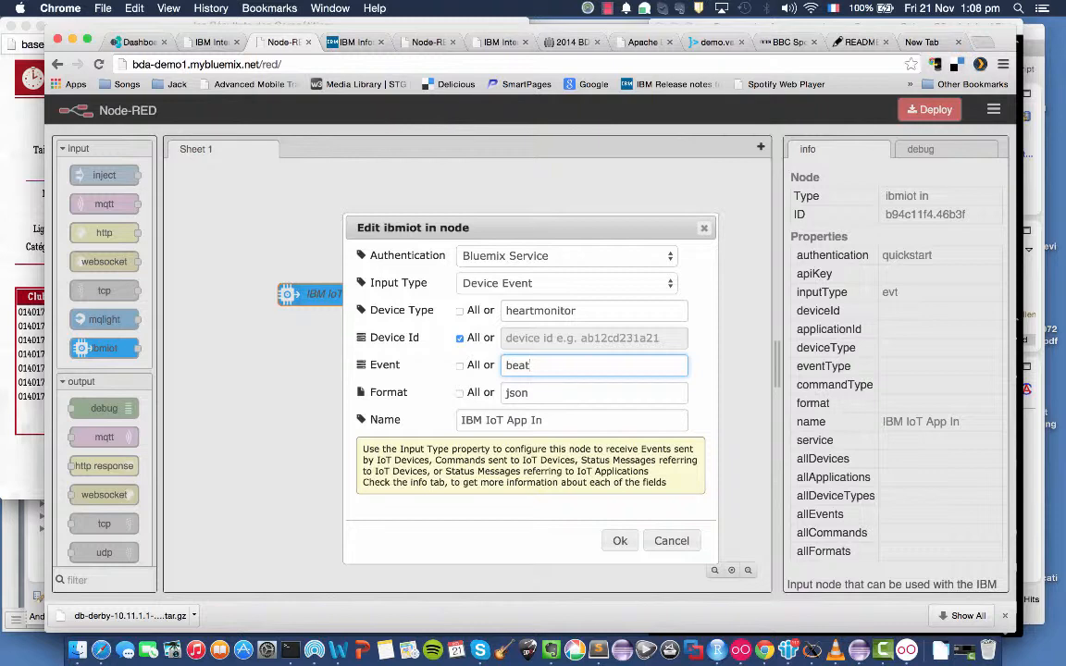
{"action": "left_click", "coordinate": [574, 398]}
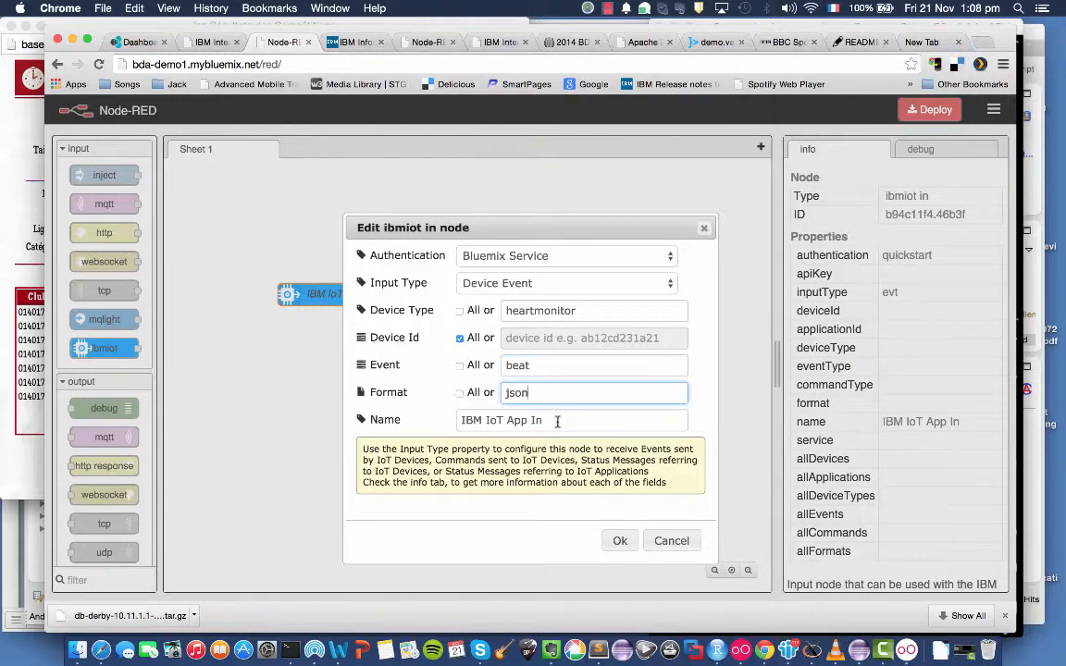
{"action": "key", "text": "BackSpace"}
{"action": "key", "text": "BackSpace"}
{"action": "type", "text": "on"}
Name the ibmiot node "IoT Service Capturing Beats" and save its settings.
{"action": "left_click", "coordinate": [544, 421]}
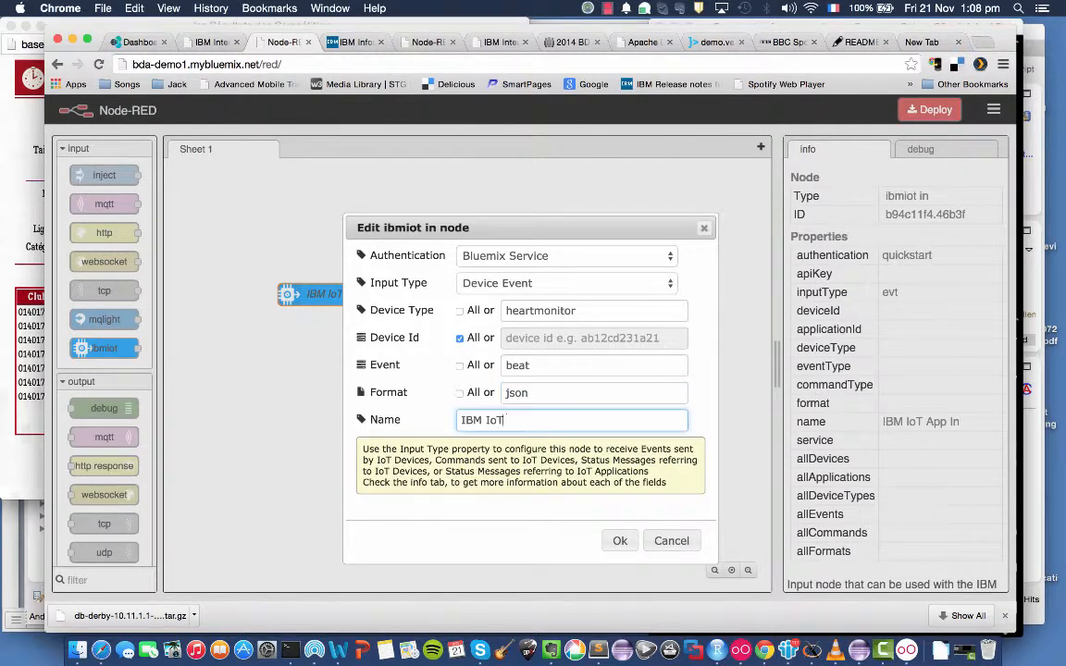
{"action": "key", "text": "BackSpace"}
{"action": "key", "text": "BackSpace"}
{"action": "type", "text": "IoT Service Capturing Beats"}
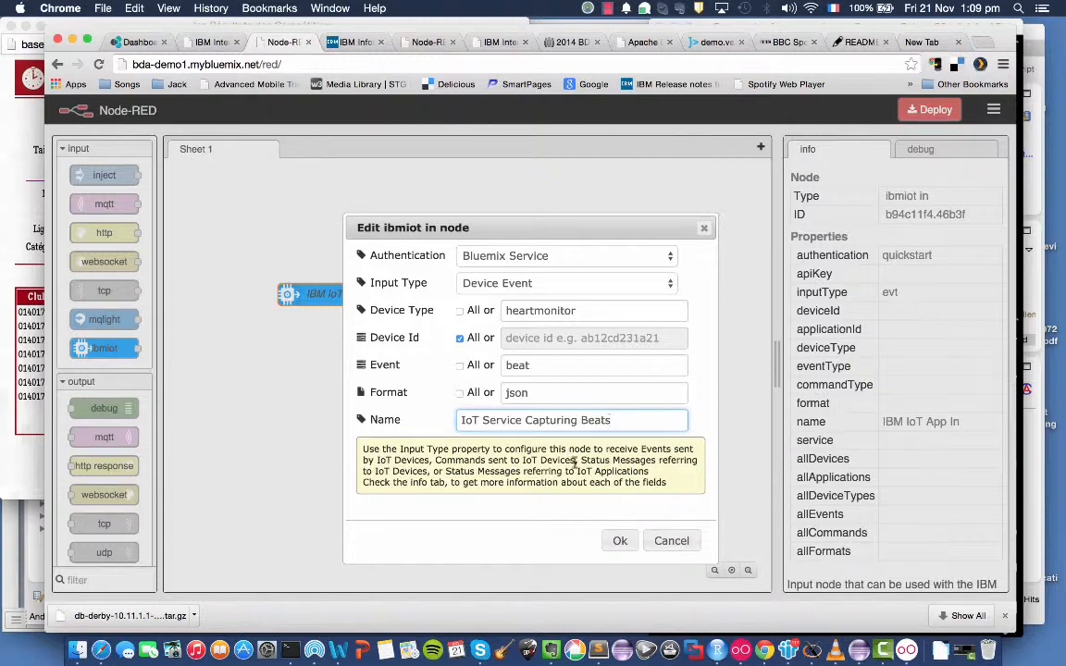
{"action": "left_click", "coordinate": [620, 541]}
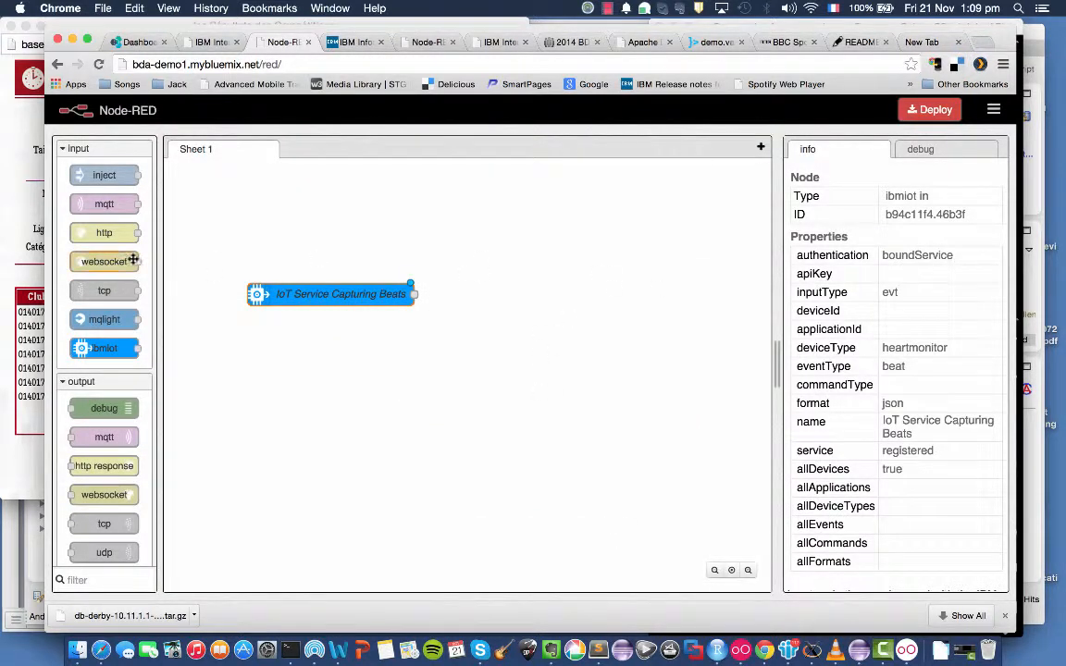
Add a debug output node wired from the IoT Service Capturing Beats node, and deploy the flow.
{"action": "left_click_drag", "start_coordinate": [105, 409], "coordinate": [560, 264]}
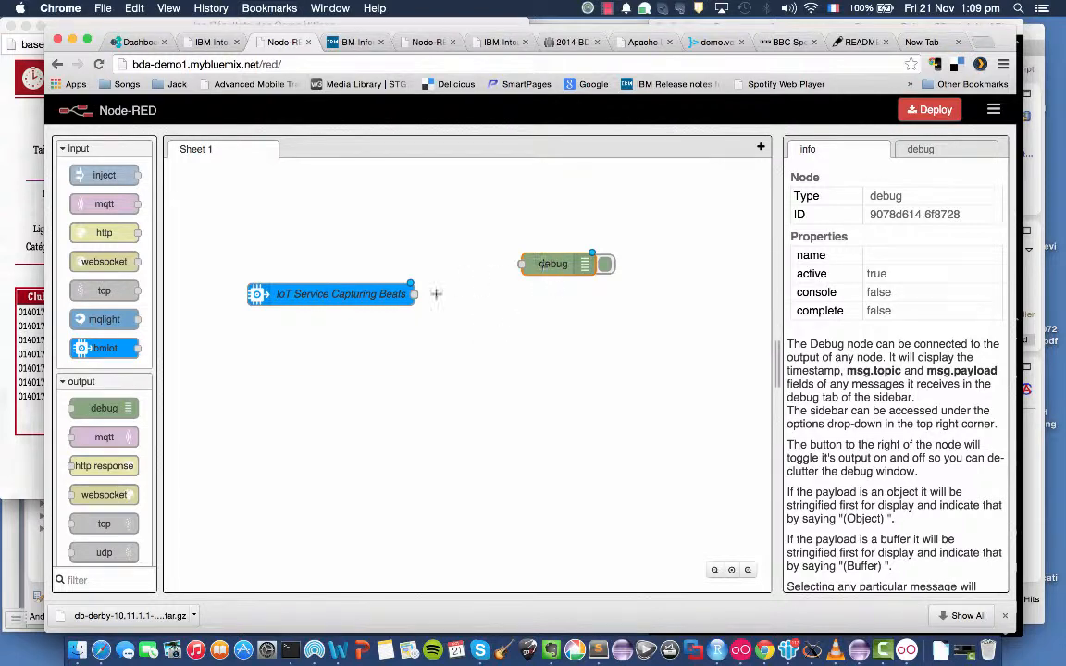
{"action": "left_click_drag", "start_coordinate": [415, 294], "coordinate": [552, 279]}
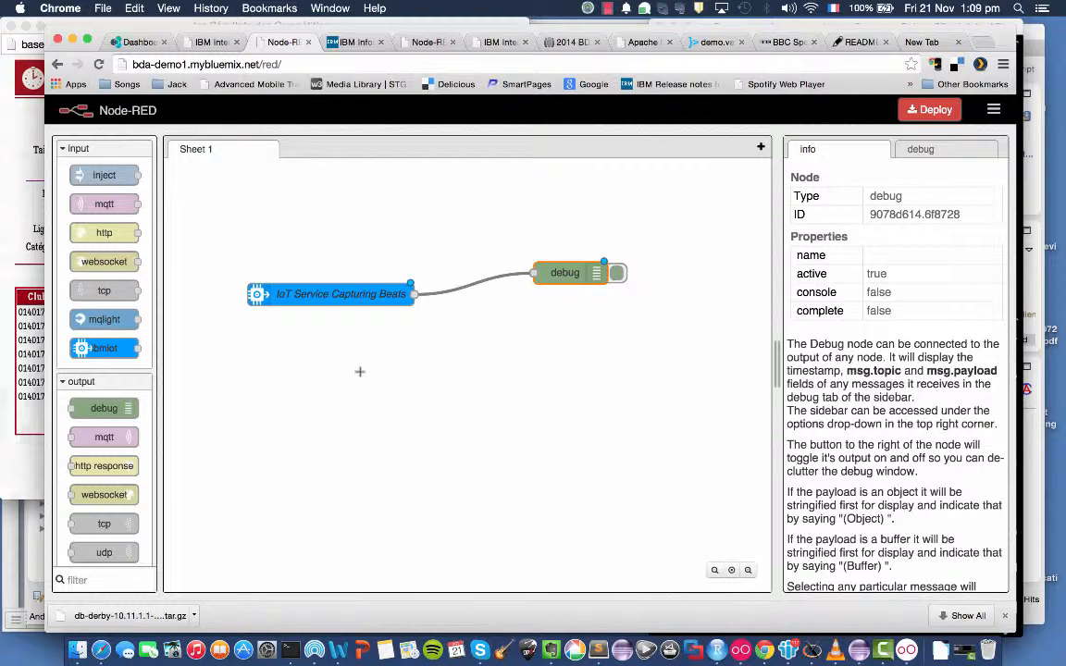
{"action": "scroll", "coordinate": [101, 430], "scroll_direction": "down", "scroll_amount": 5}
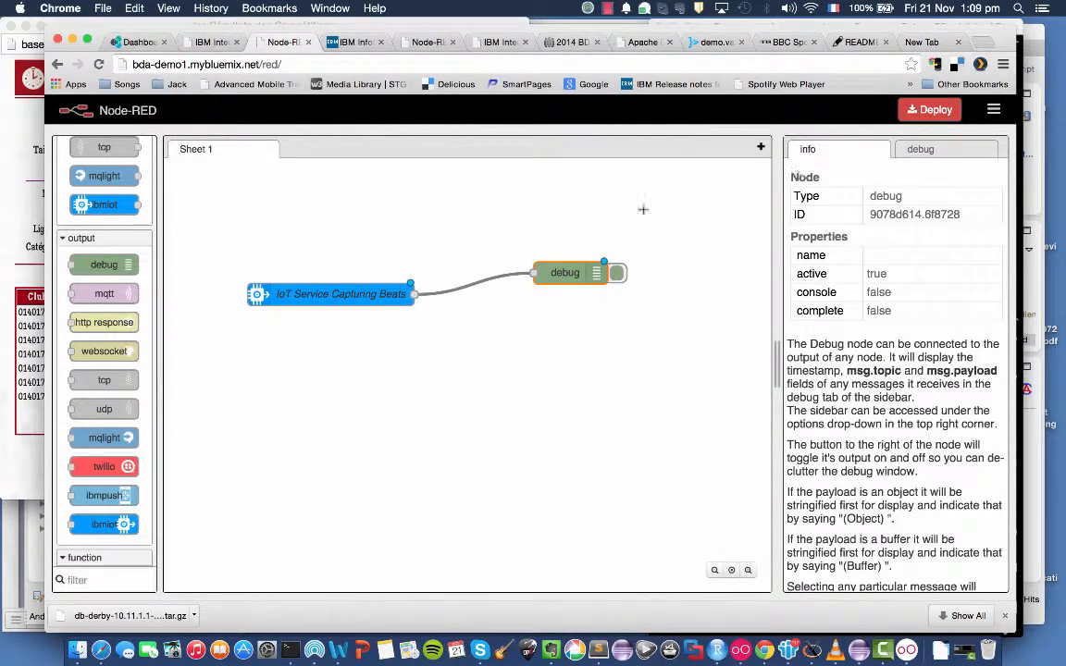
{"action": "left_click", "coordinate": [930, 109]}
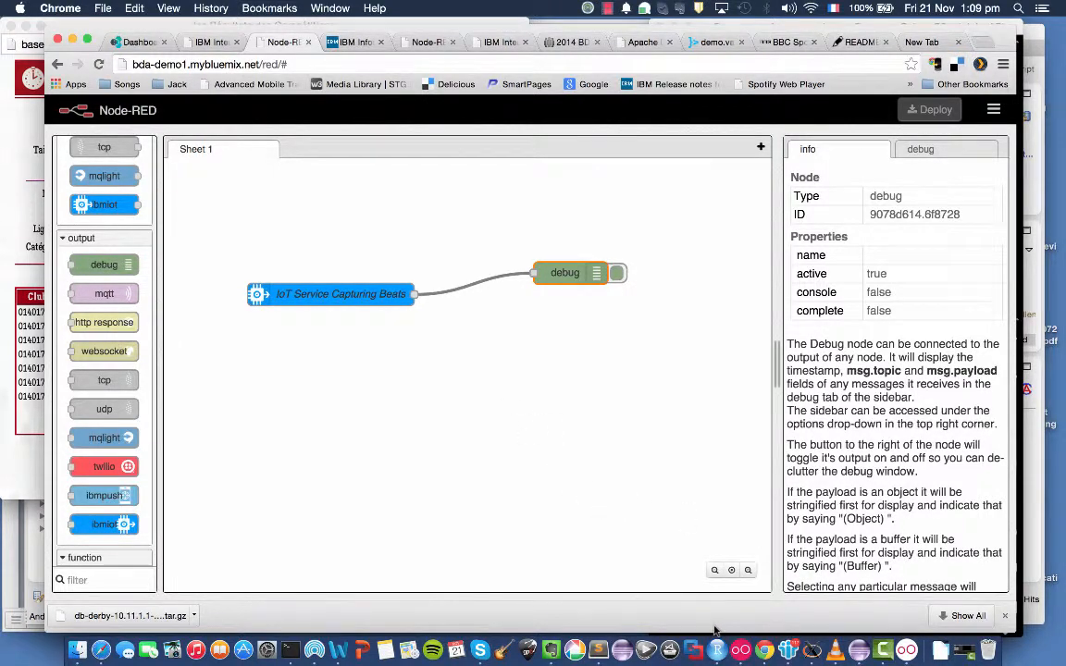
Switch to Genymotion and bring up the running Samsung Galaxy S5 virtual device.
{"action": "left_click", "coordinate": [740, 644]}
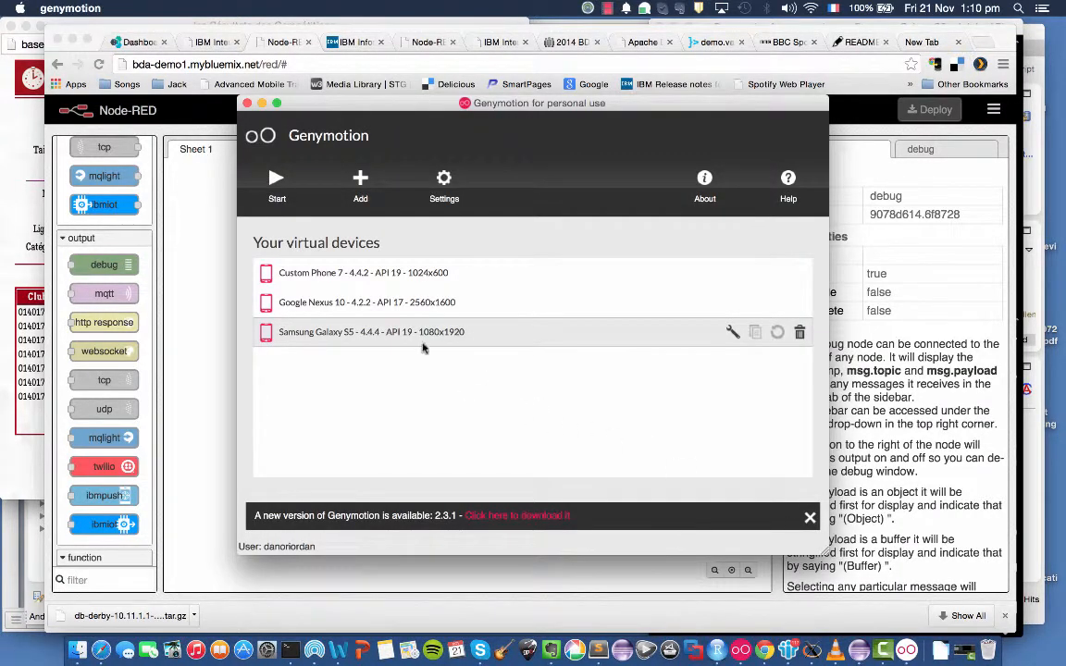
{"action": "left_click", "coordinate": [907, 648]}
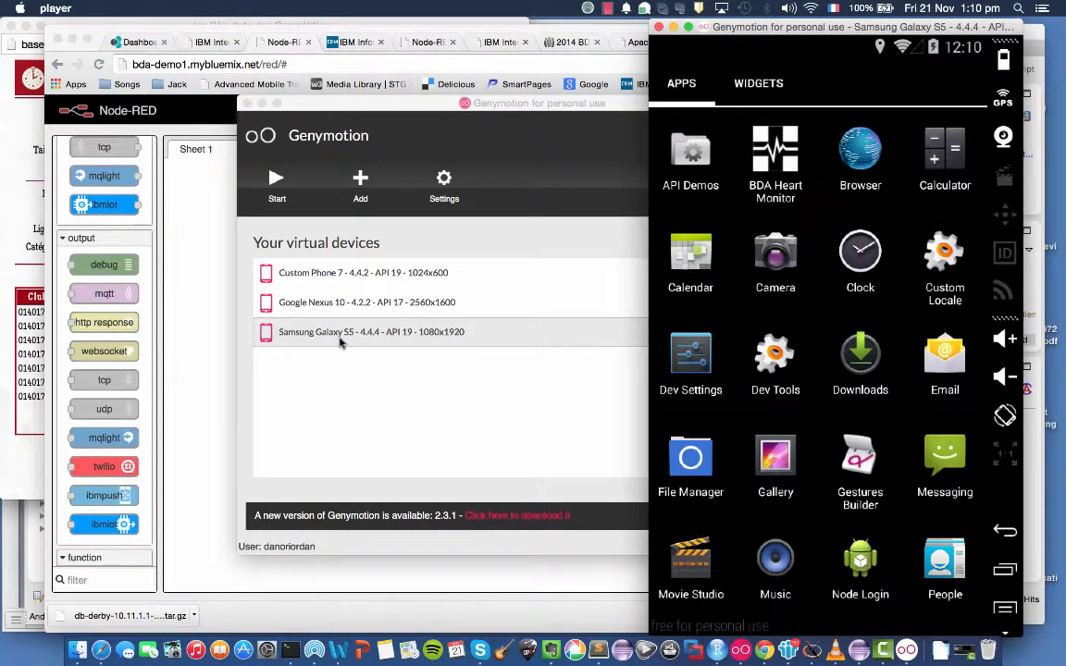
Open the Insight2014 folder in Finder and examine the heart monitor APK files in its MobileApp folder.
{"action": "left_click", "coordinate": [79, 639]}
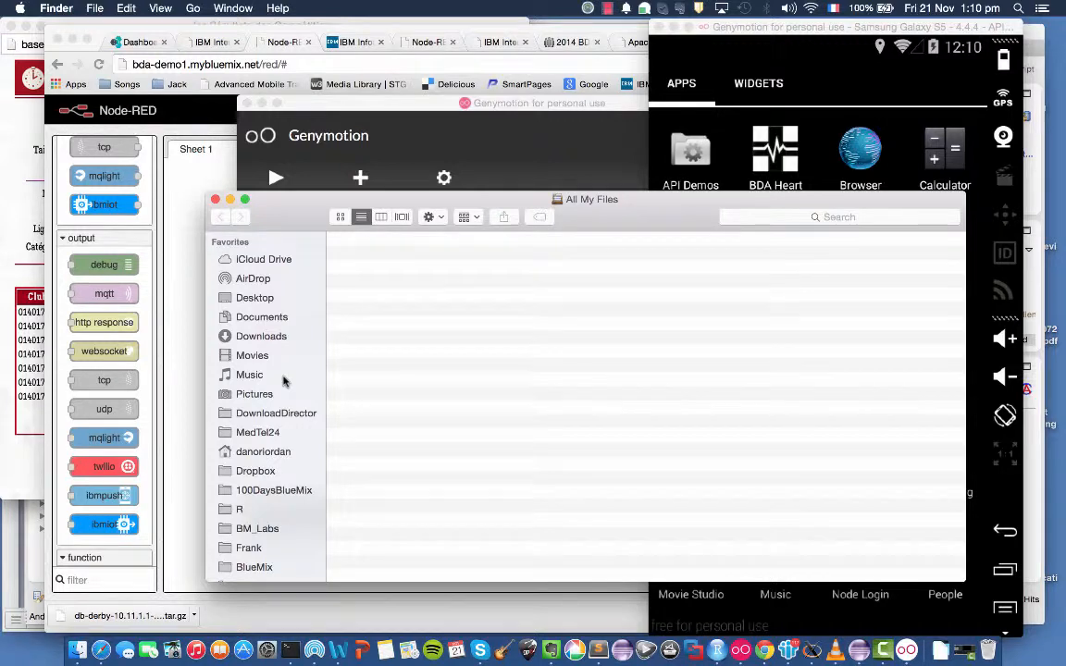
{"action": "scroll", "coordinate": [283, 382], "scroll_direction": "down", "scroll_amount": 3}
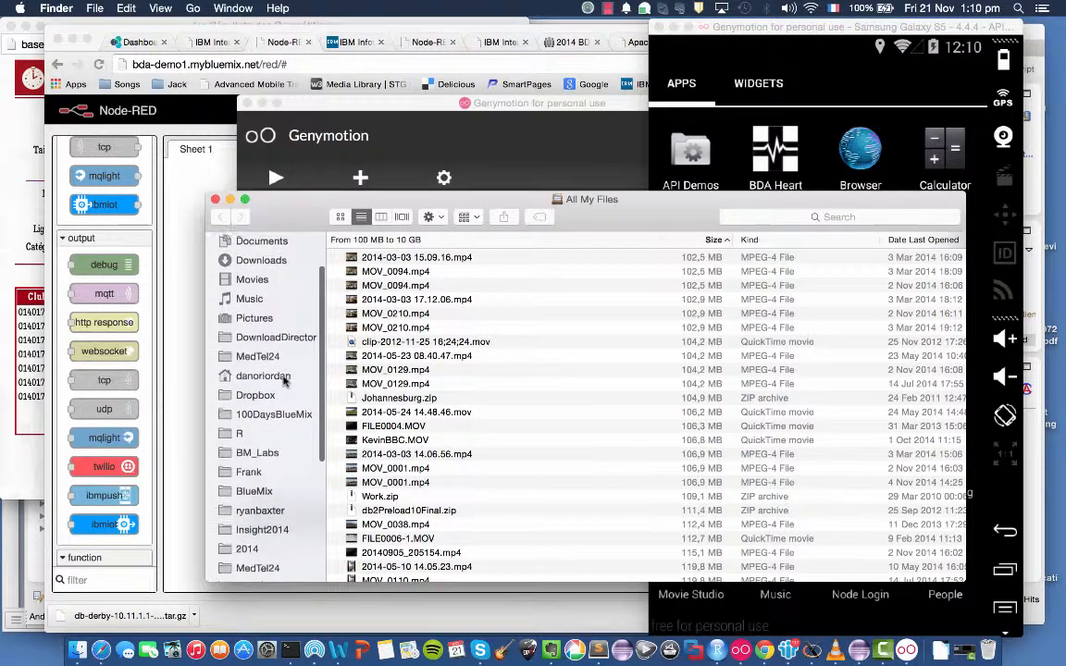
{"action": "scroll", "coordinate": [283, 381], "scroll_direction": "up", "scroll_amount": 1}
{"action": "scroll", "coordinate": [283, 381], "scroll_direction": "down", "scroll_amount": 1}
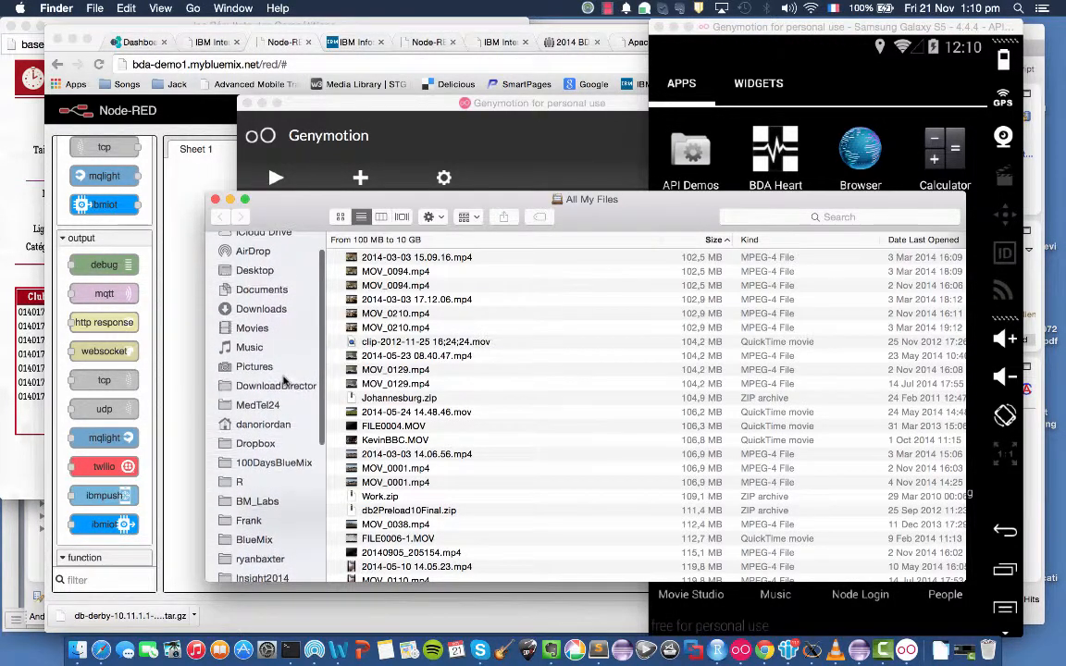
{"action": "scroll", "coordinate": [283, 381], "scroll_direction": "down", "scroll_amount": 3}
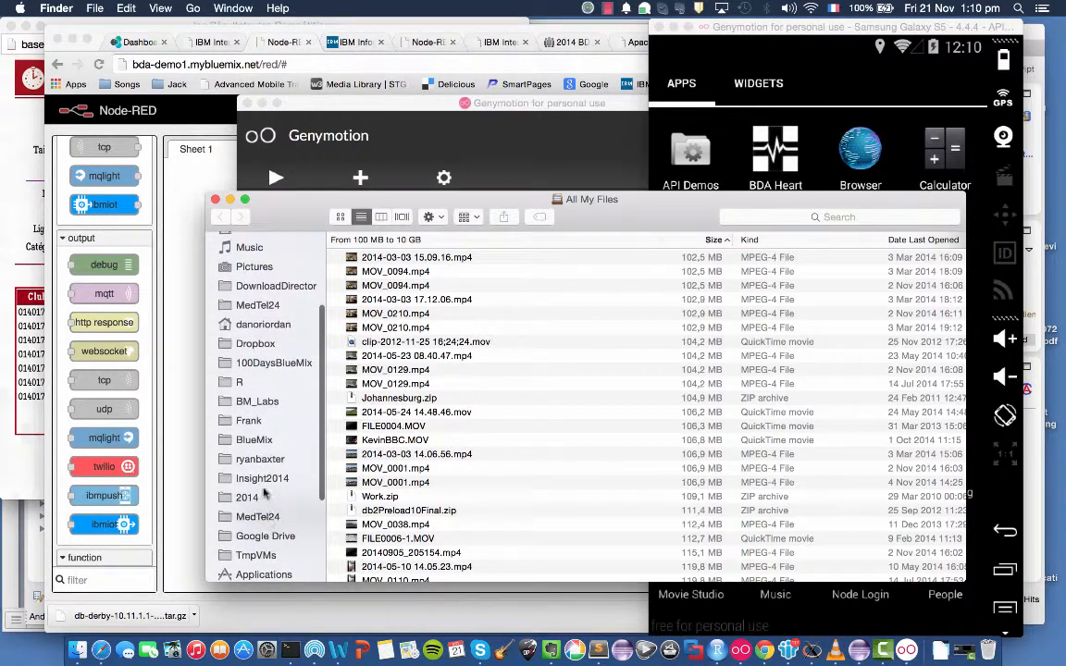
{"action": "left_click", "coordinate": [264, 480]}
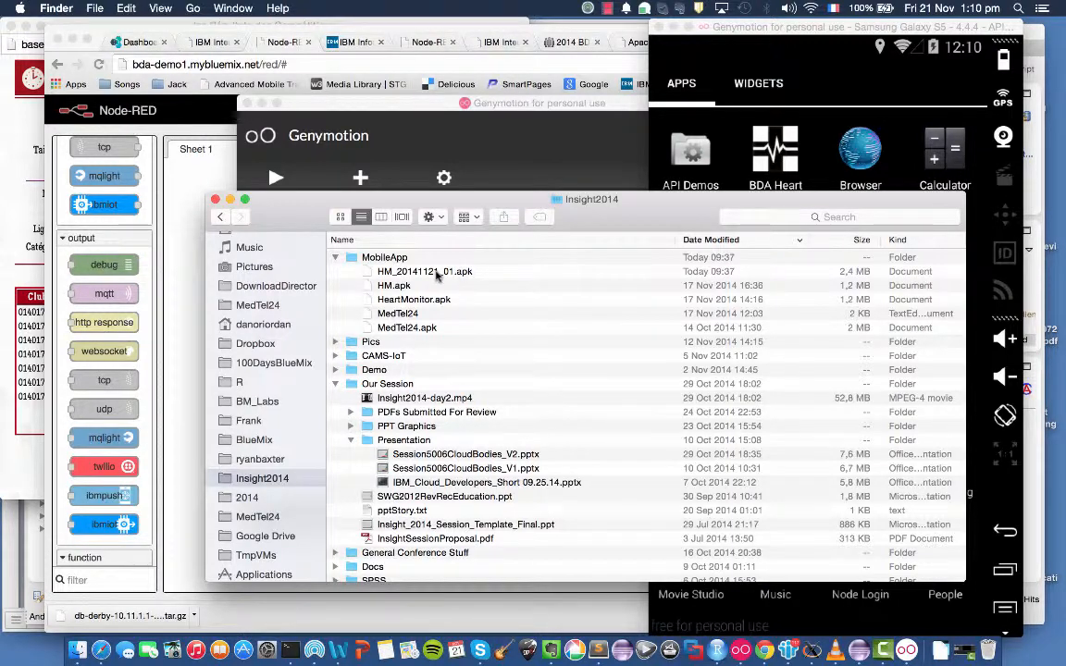
Launch BDA Heart Monitor on the virtual device and open its Cloud Sync settings.
{"action": "left_click", "coordinate": [820, 37]}
{"action": "left_click_drag", "start_coordinate": [820, 37], "coordinate": [538, 45]}
{"action": "left_click", "coordinate": [494, 167]}
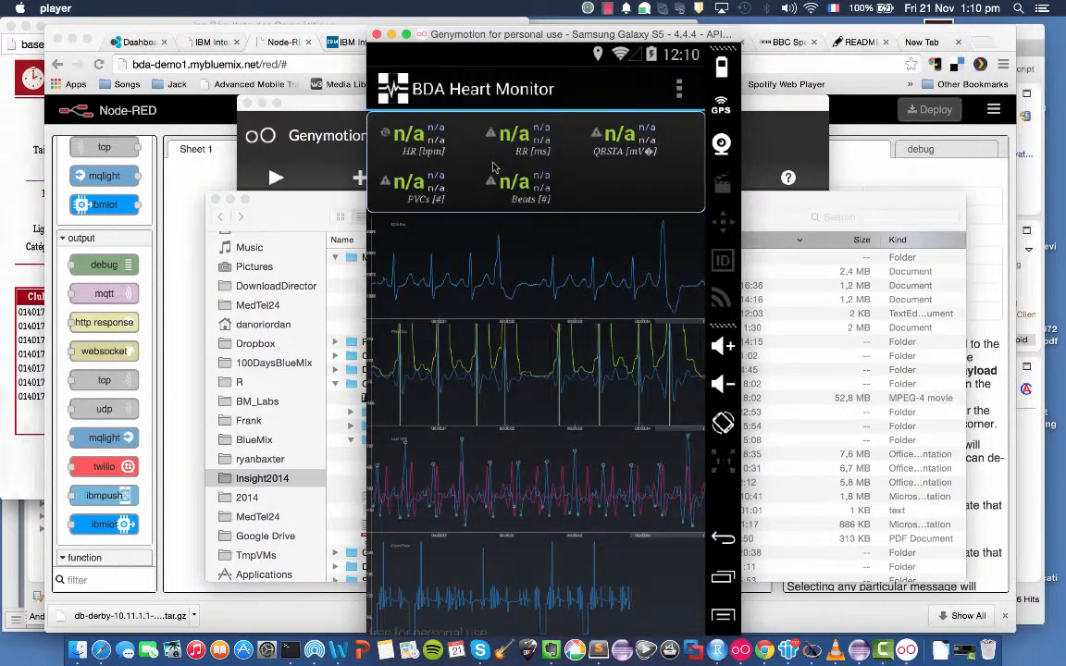
{"action": "left_click", "coordinate": [682, 89]}
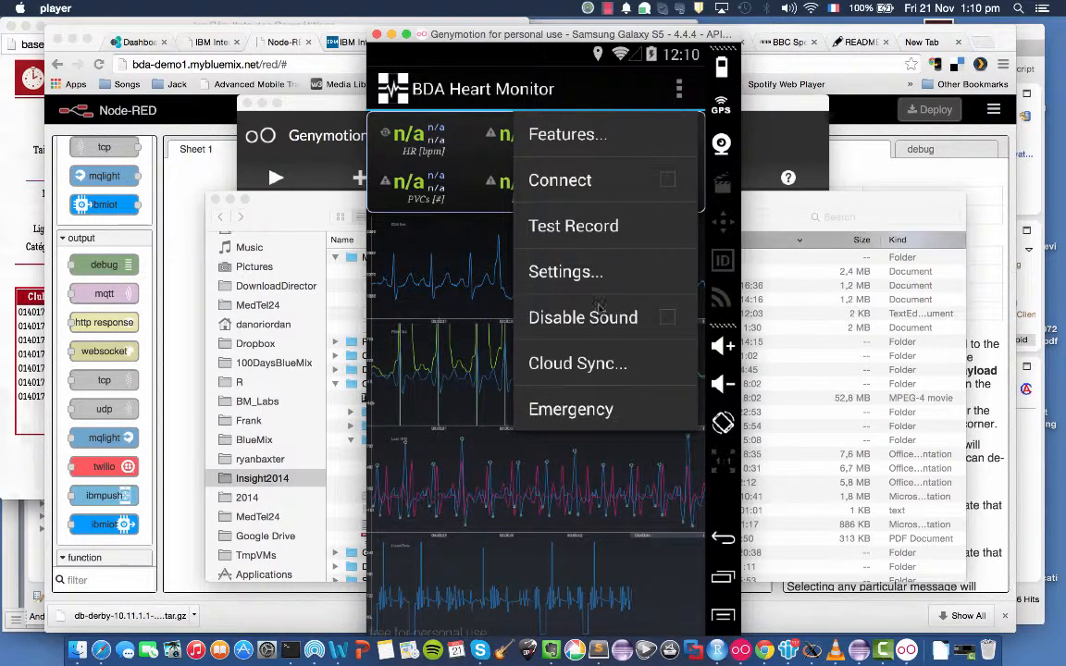
{"action": "left_click", "coordinate": [589, 367]}
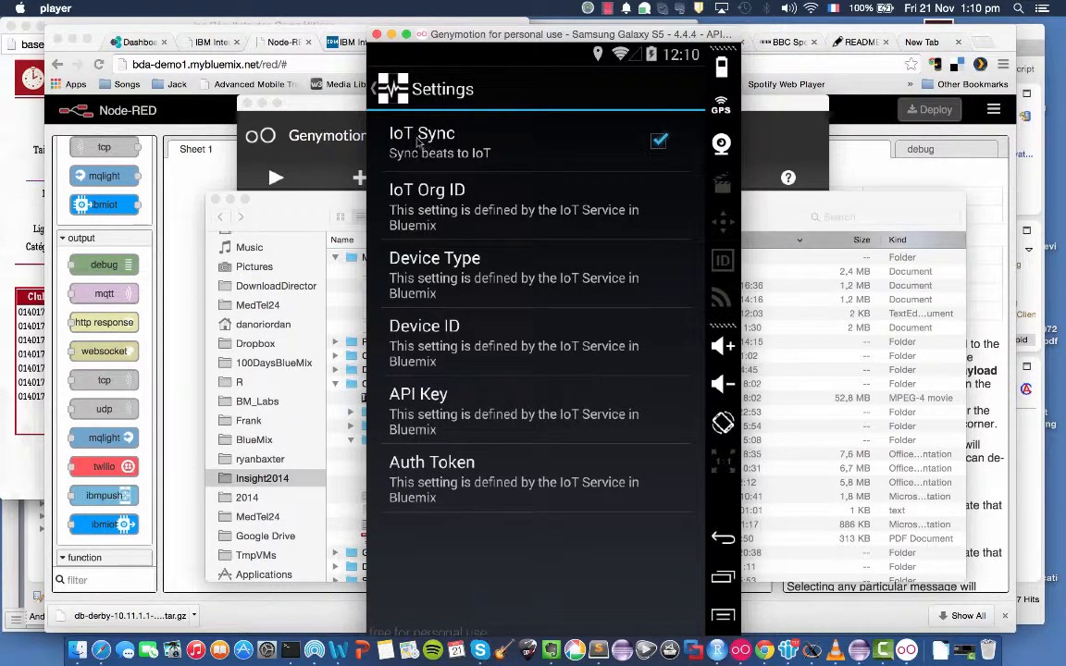
Examine the IoT Sync option and the IoT Org ID value in the app's settings without changing them.
{"action": "left_click", "coordinate": [661, 142]}
{"action": "left_click", "coordinate": [468, 222]}
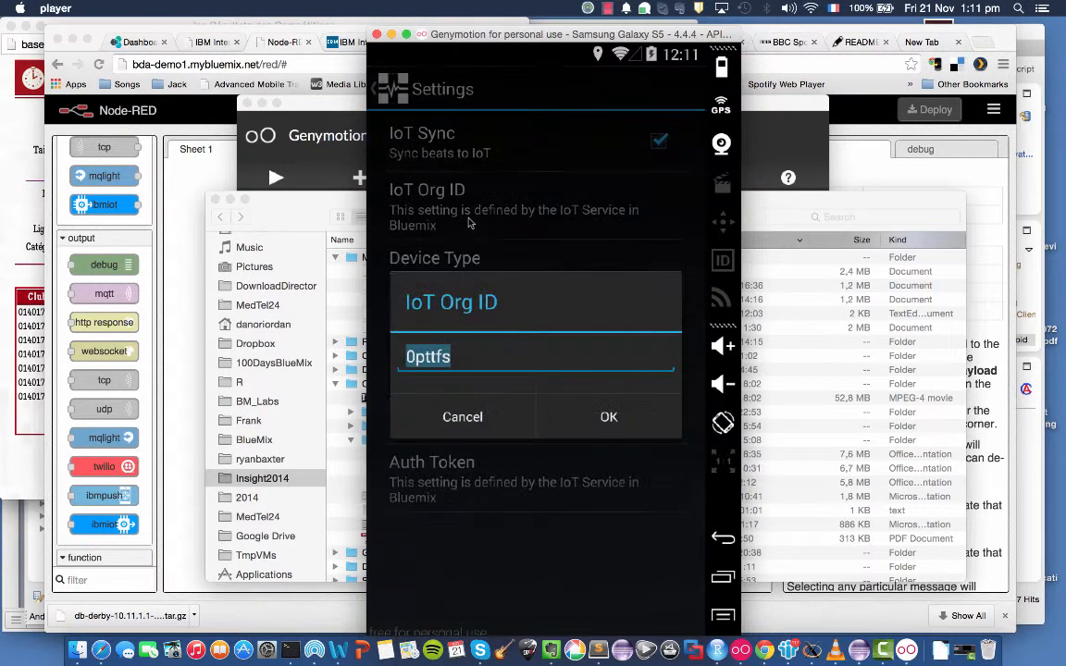
{"action": "left_click", "coordinate": [471, 417]}
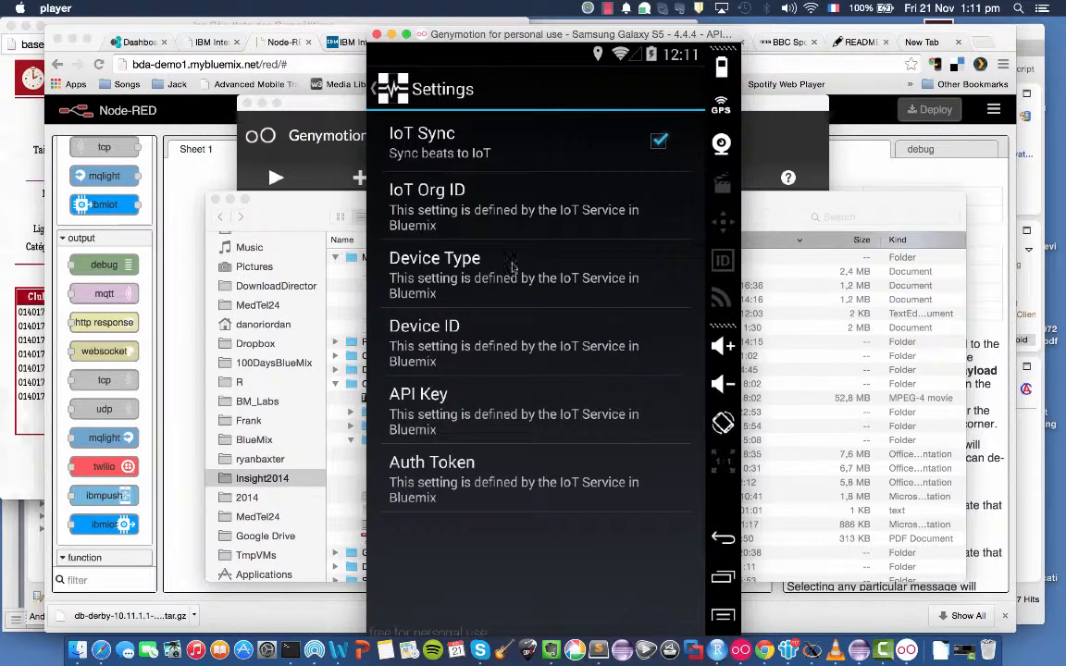
Switch to Chrome and open the IBM Internet of Things Foundation dashboard from the bda-demo1 app's Internet of Things service.
{"action": "left_click", "coordinate": [295, 61]}
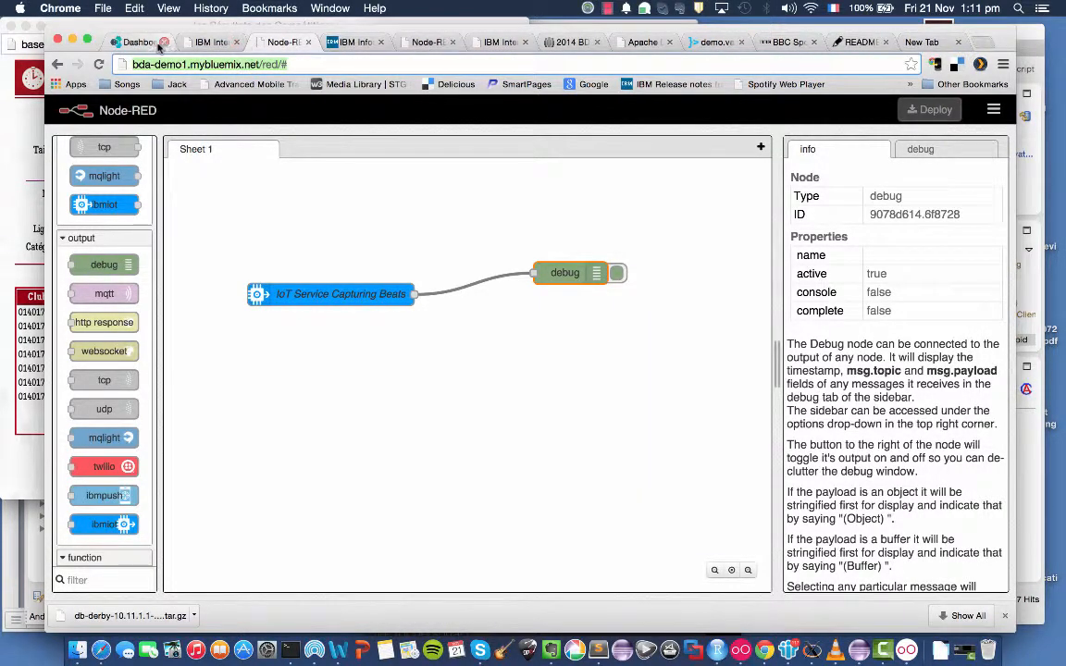
{"action": "left_click", "coordinate": [130, 43]}
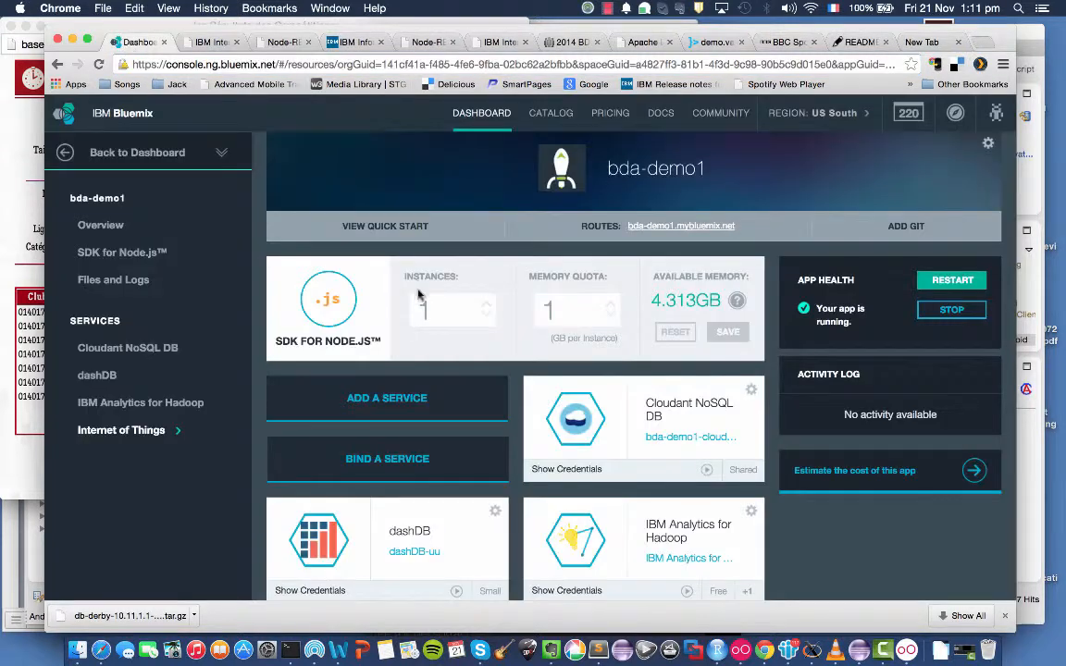
{"action": "scroll", "coordinate": [517, 451], "scroll_direction": "down", "scroll_amount": 3}
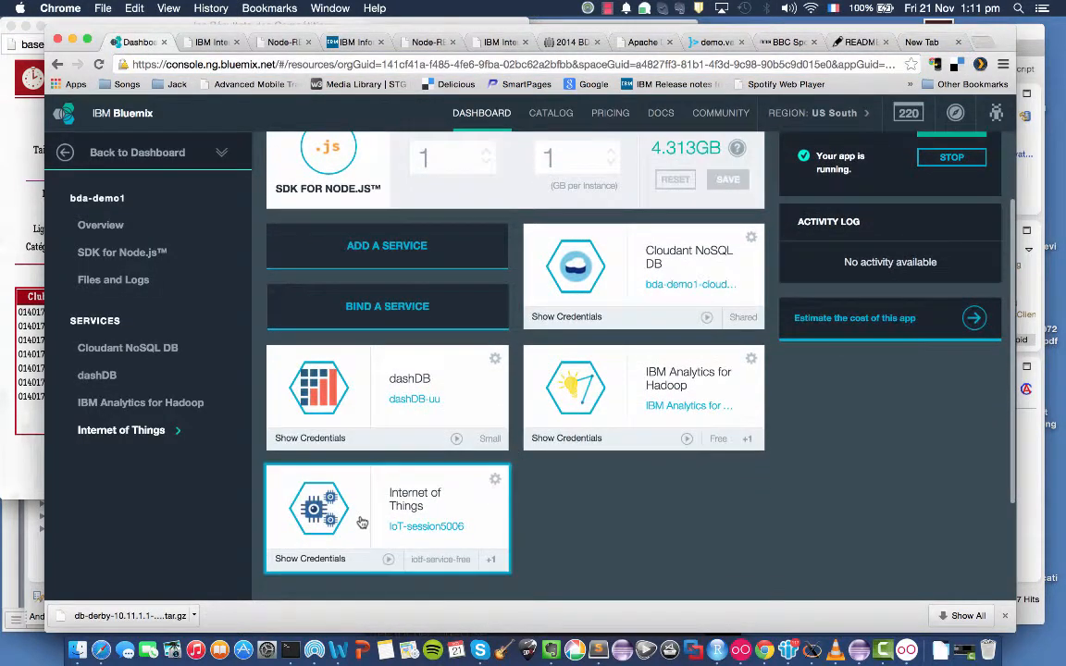
{"action": "left_click", "coordinate": [331, 483]}
{"action": "left_click", "coordinate": [904, 243]}
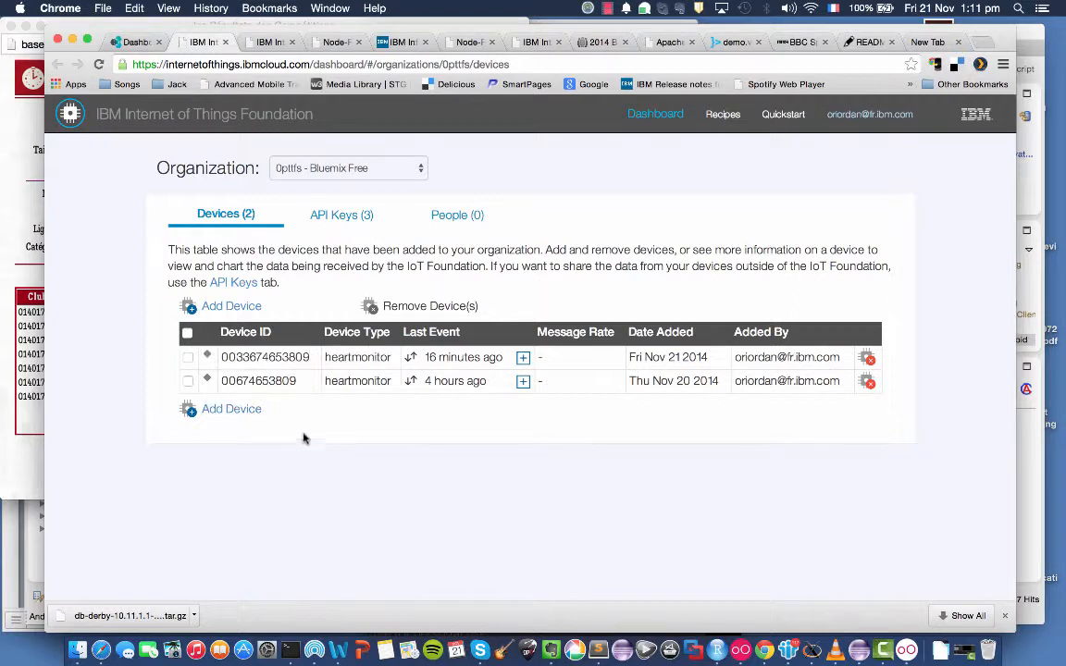
Try out the device registration form with heartmonitor as the device type, and cancel without adding a device.
{"action": "left_click", "coordinate": [188, 381]}
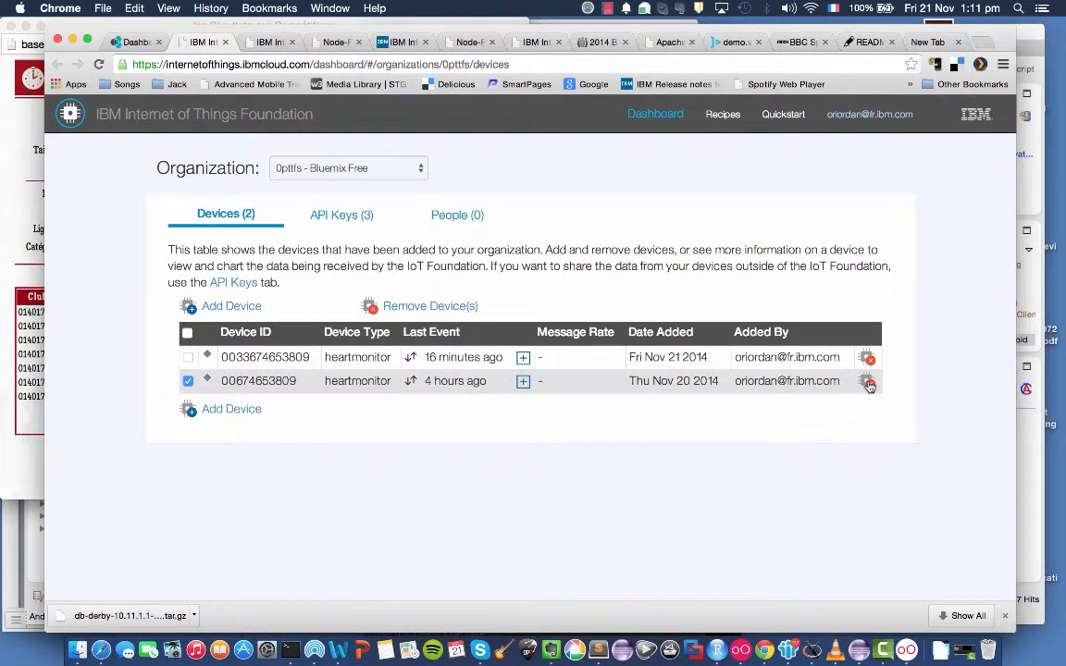
{"action": "left_click", "coordinate": [222, 307]}
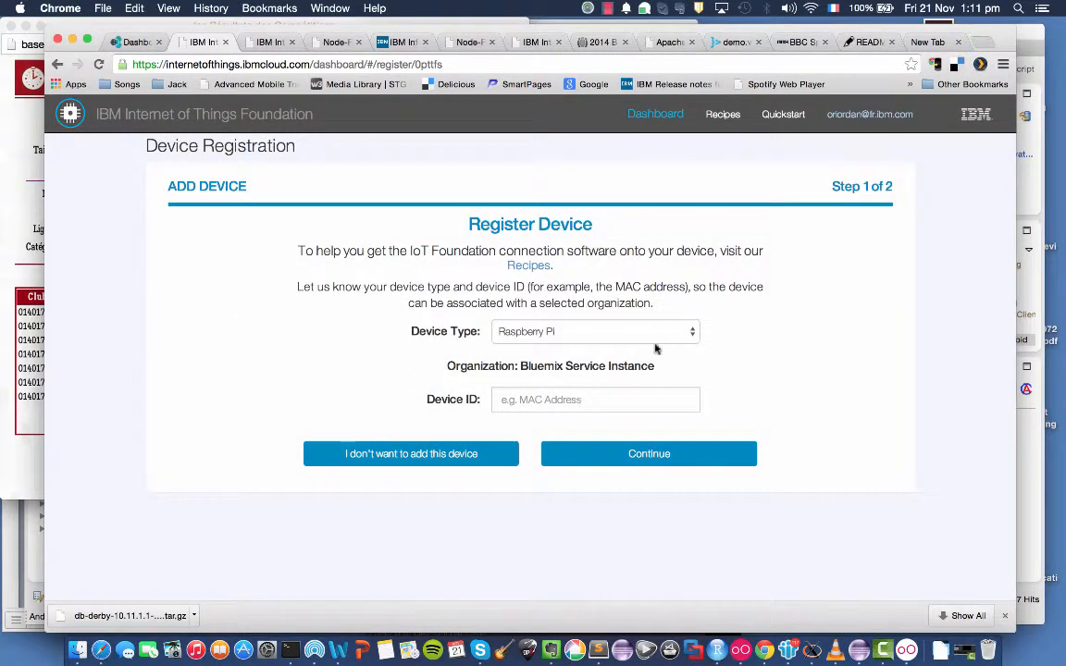
{"action": "left_click", "coordinate": [683, 334]}
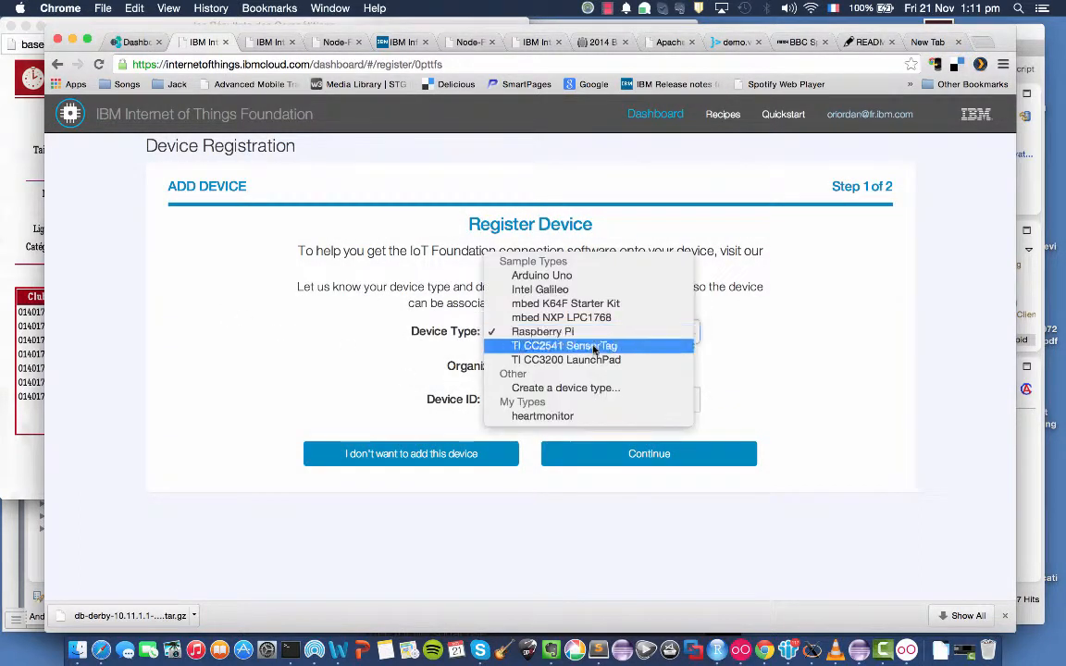
{"action": "left_click", "coordinate": [535, 417]}
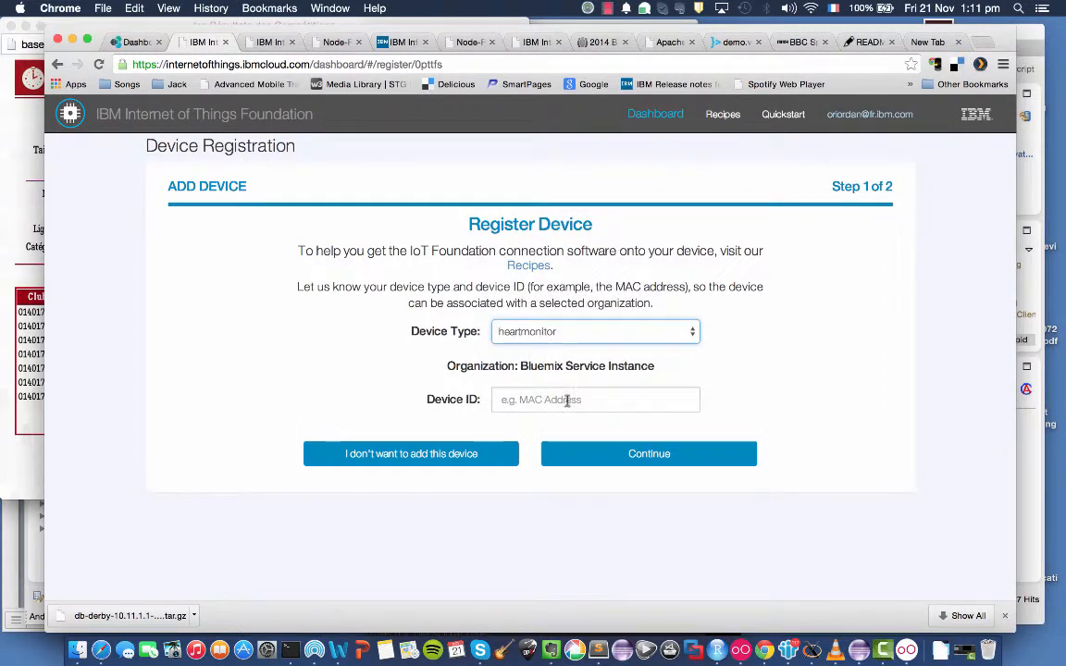
{"action": "left_click", "coordinate": [567, 401]}
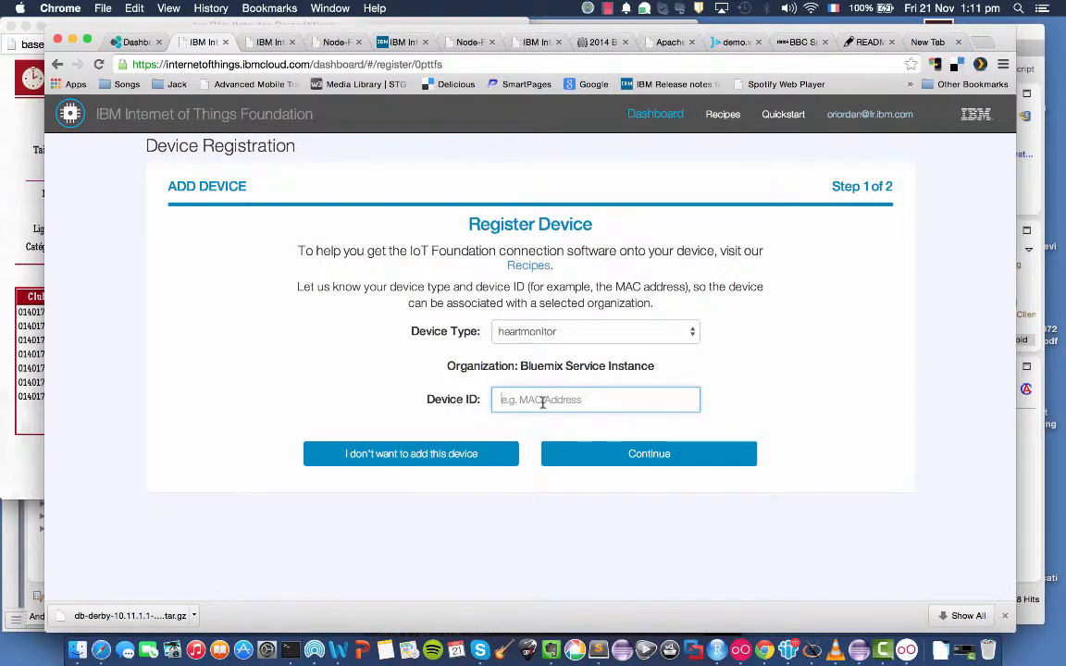
{"action": "left_click", "coordinate": [472, 460]}
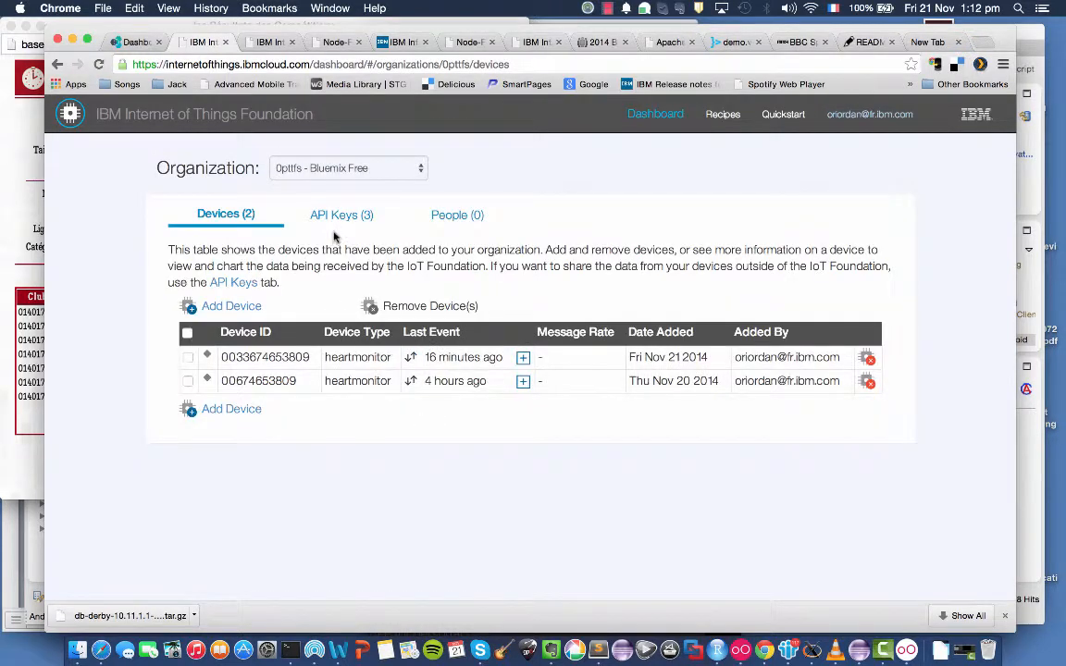
Generate a new API key for the IoT organization.
{"action": "left_click", "coordinate": [343, 215]}
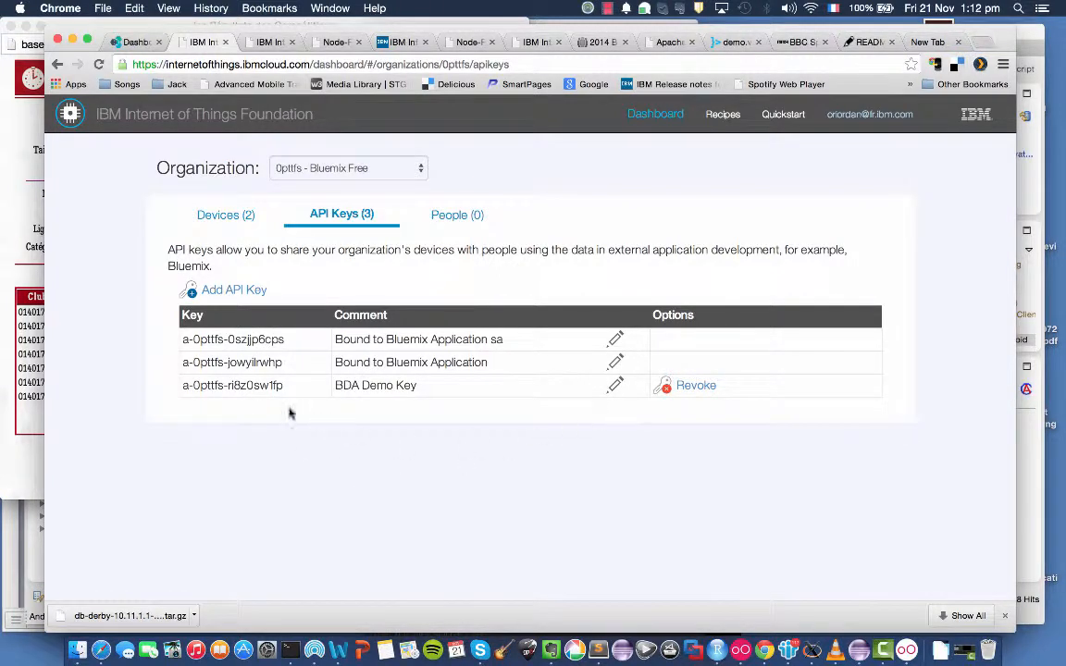
{"action": "left_click", "coordinate": [234, 291]}
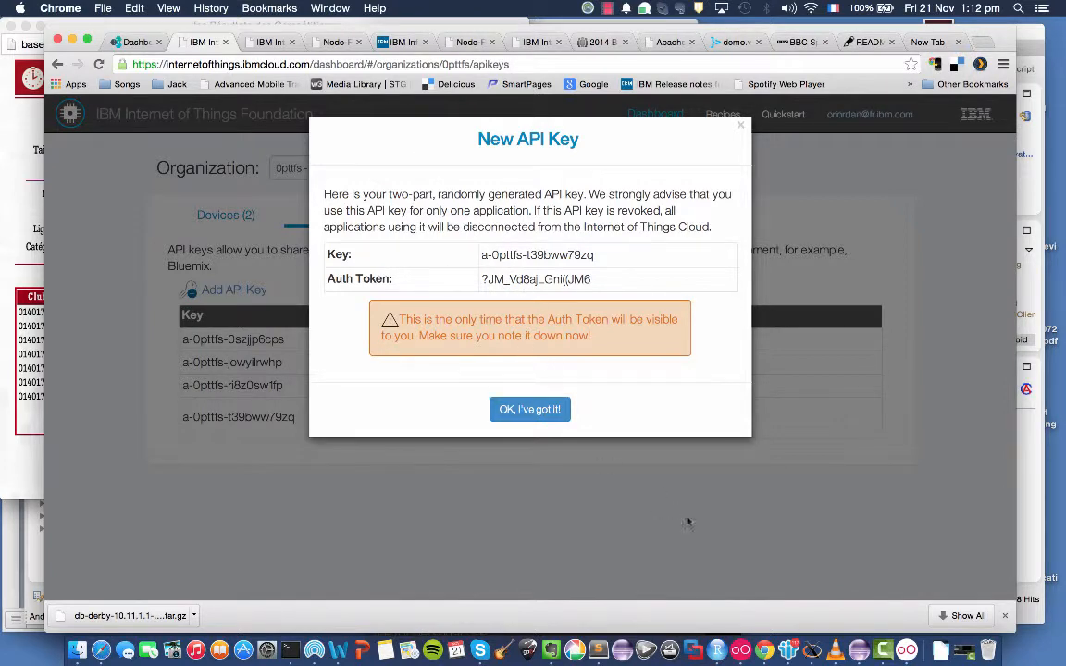
Examine the heart monitor app's API Key and Auth Token settings, and compare them with the new key shown in the browser.
{"action": "left_click", "coordinate": [905, 648]}
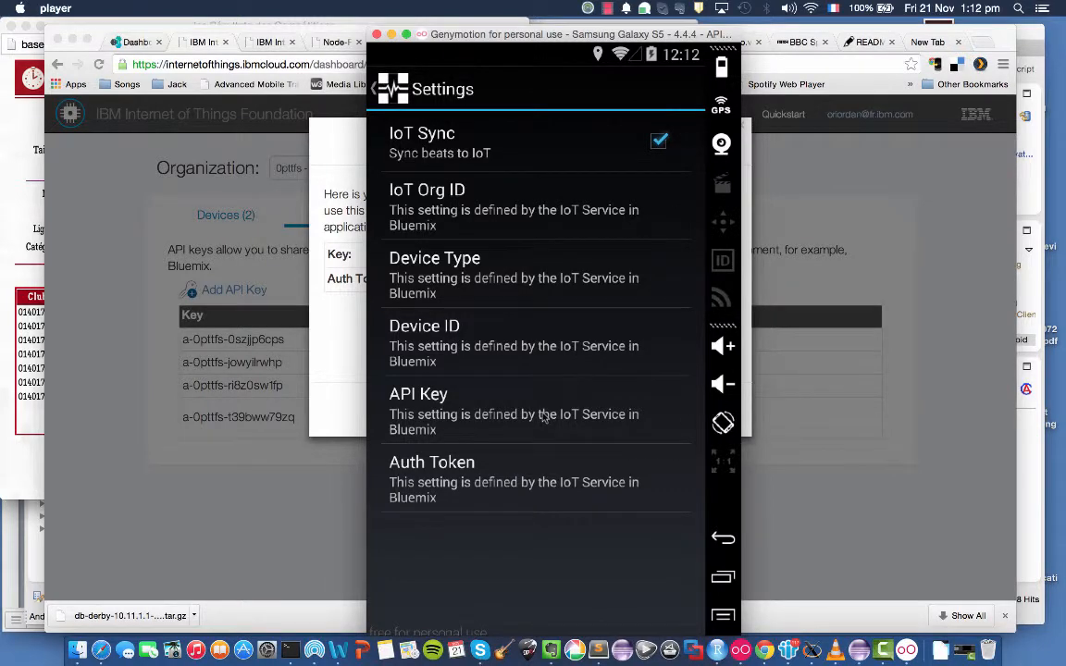
{"action": "left_click", "coordinate": [498, 427]}
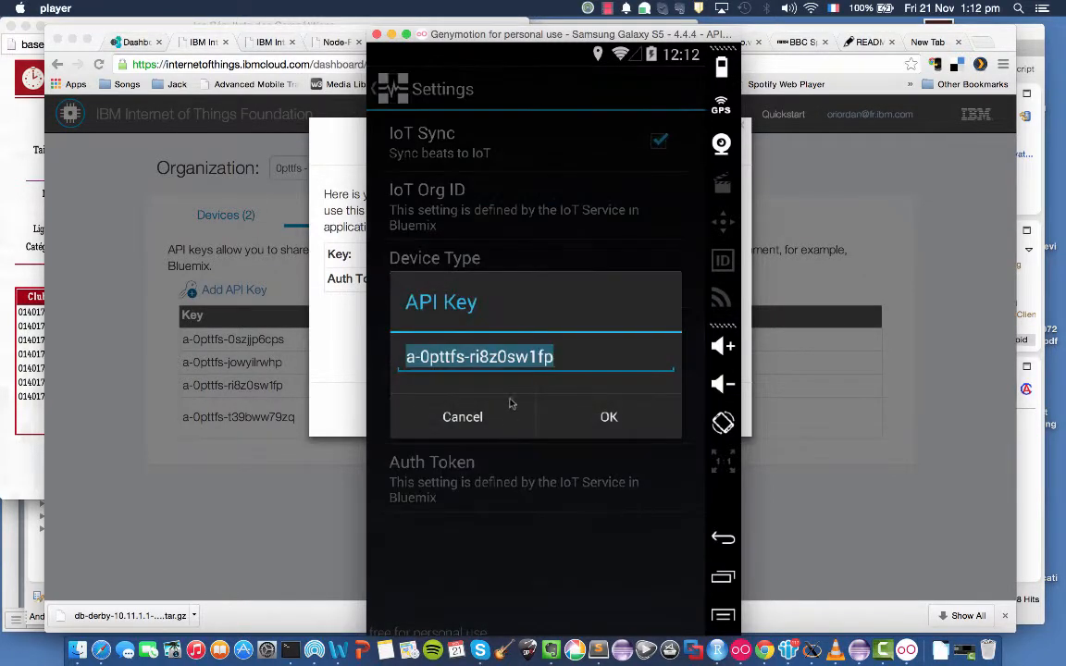
{"action": "left_click", "coordinate": [464, 421]}
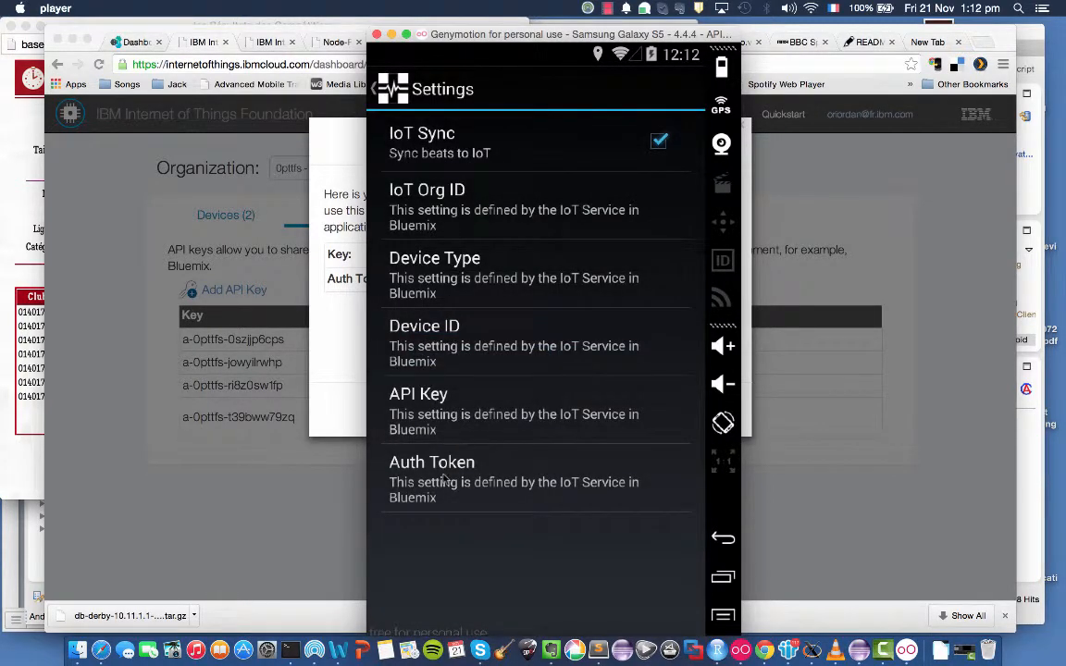
{"action": "left_click", "coordinate": [460, 464]}
{"action": "left_click", "coordinate": [465, 415]}
{"action": "left_click", "coordinate": [170, 225]}
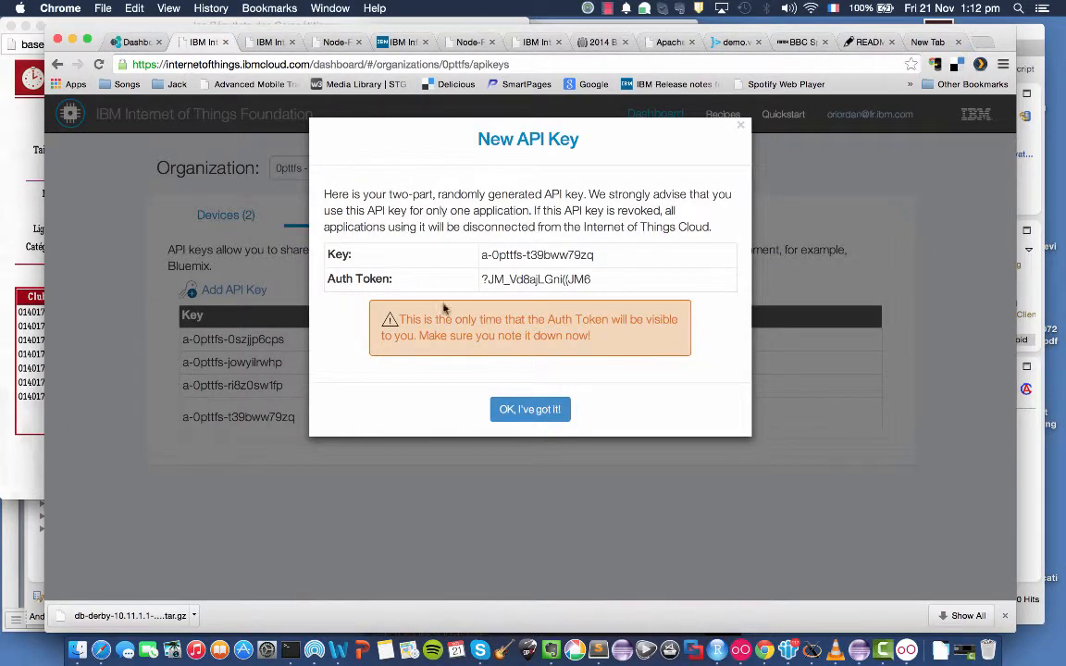
Open the heart monitor app's Device ID setting, and compare it with the organization's registered devices after dismissing the new API key notice.
{"action": "left_click", "coordinate": [907, 649]}
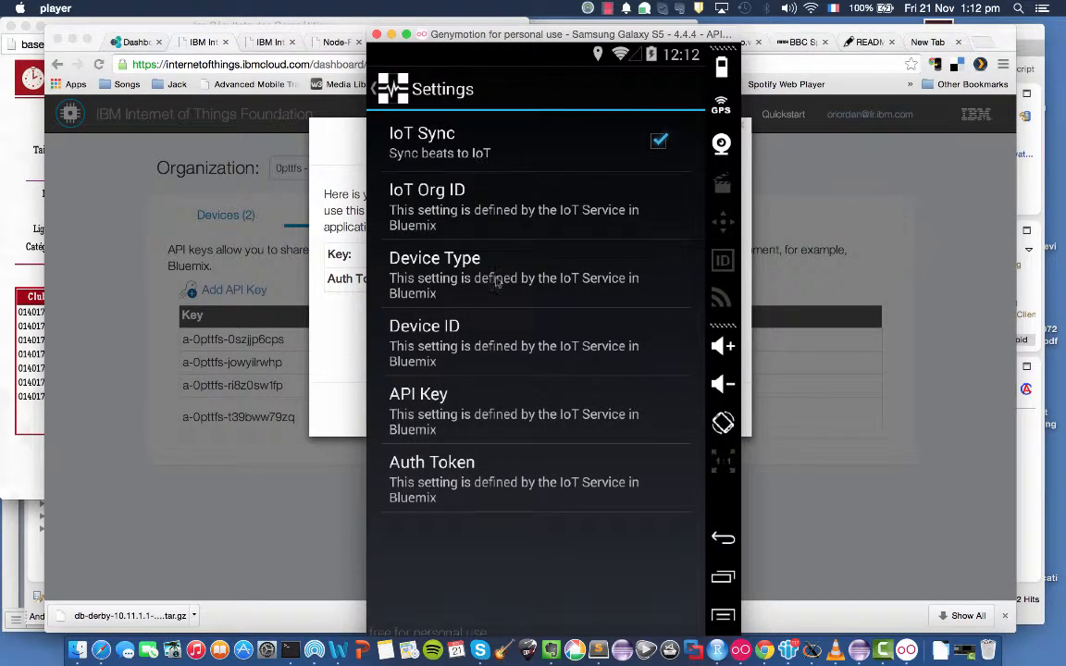
{"action": "left_click", "coordinate": [444, 342]}
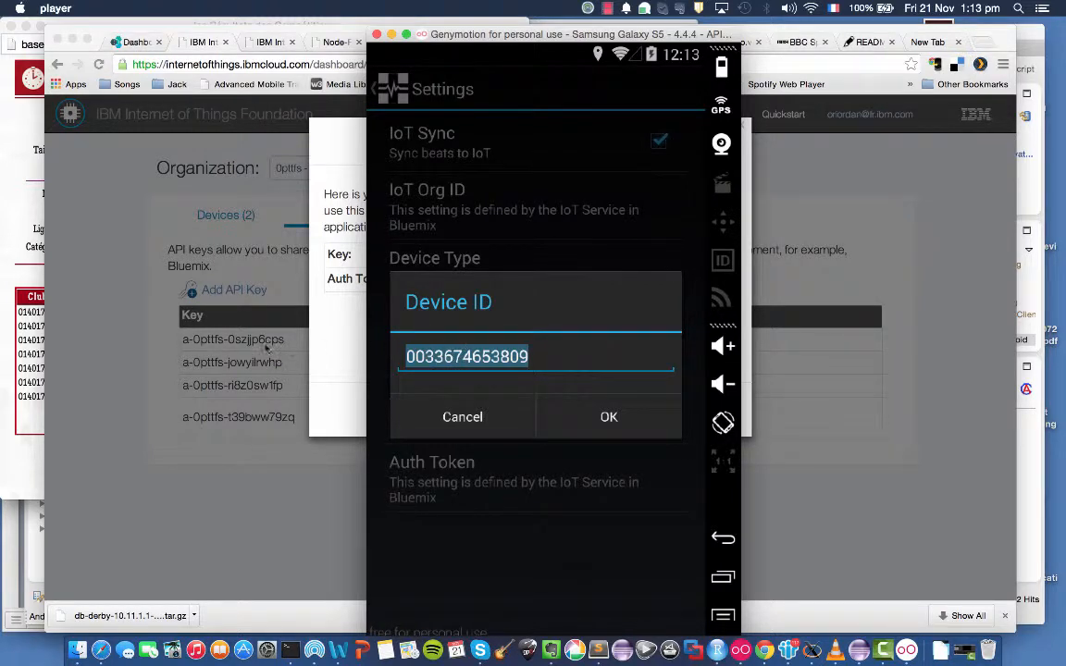
{"action": "left_click", "coordinate": [220, 353]}
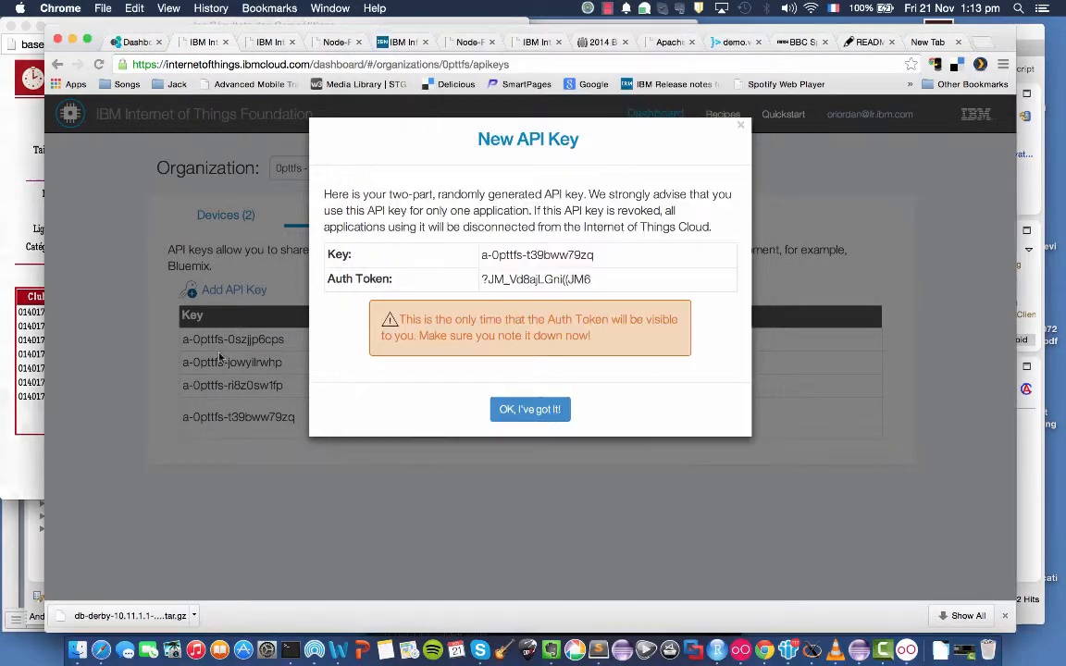
{"action": "left_click", "coordinate": [528, 409]}
{"action": "left_click", "coordinate": [226, 215]}
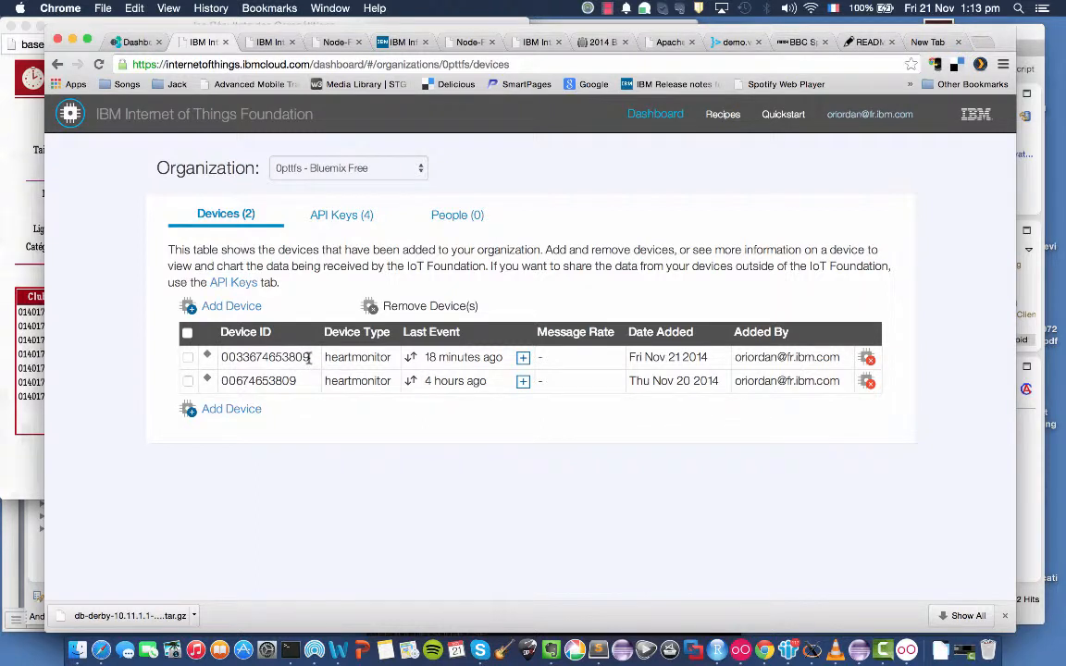
Close the heart monitor app's Device ID setting without changes, and compare its IoT Org ID with the organization shown in the browser.
{"action": "left_click", "coordinate": [906, 639]}
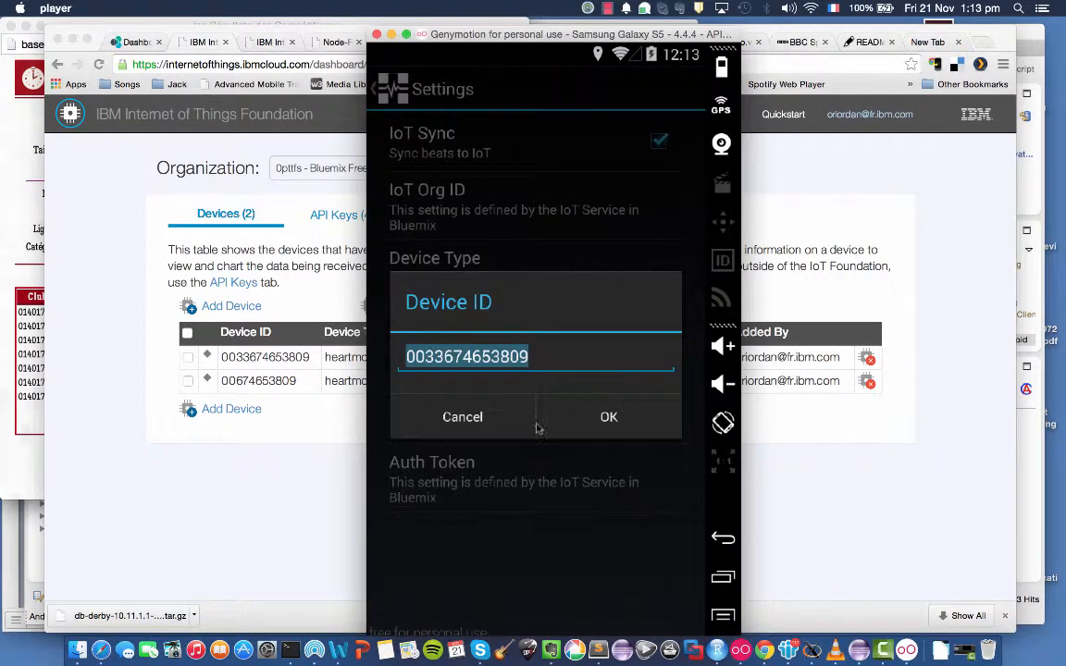
{"action": "left_click", "coordinate": [462, 418]}
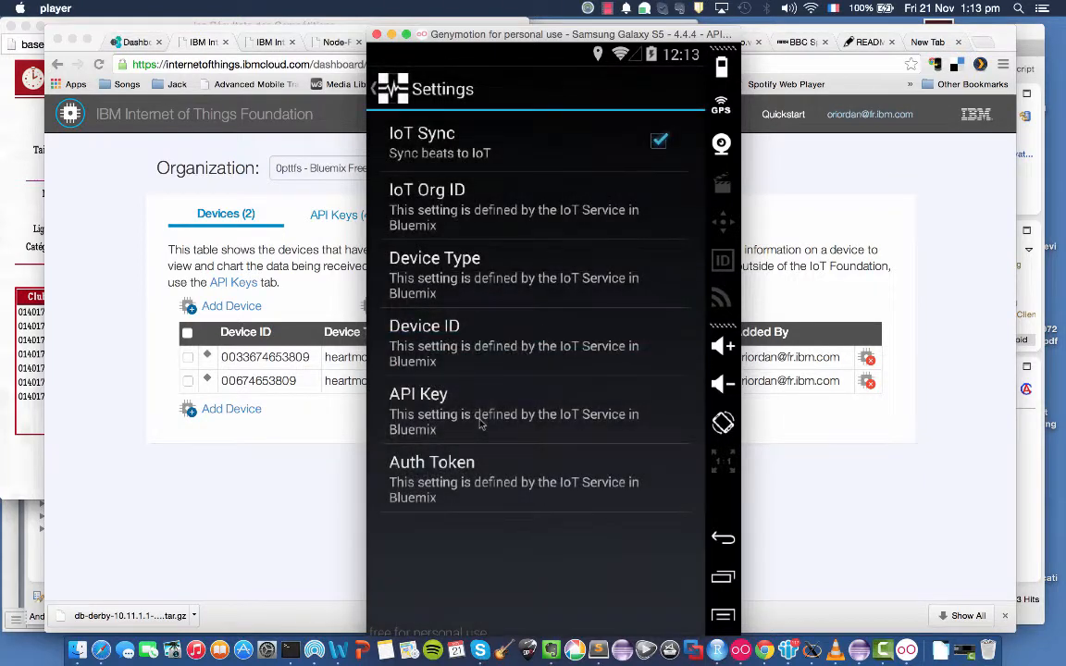
{"action": "left_click", "coordinate": [630, 215]}
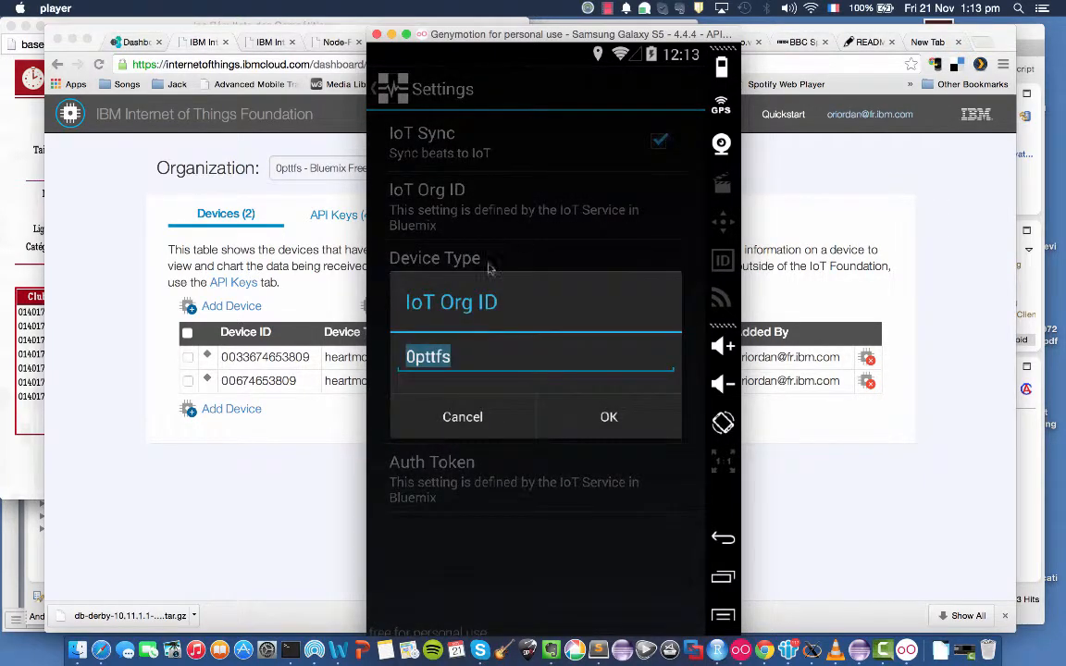
{"action": "left_click", "coordinate": [463, 417]}
{"action": "left_click", "coordinate": [248, 483]}
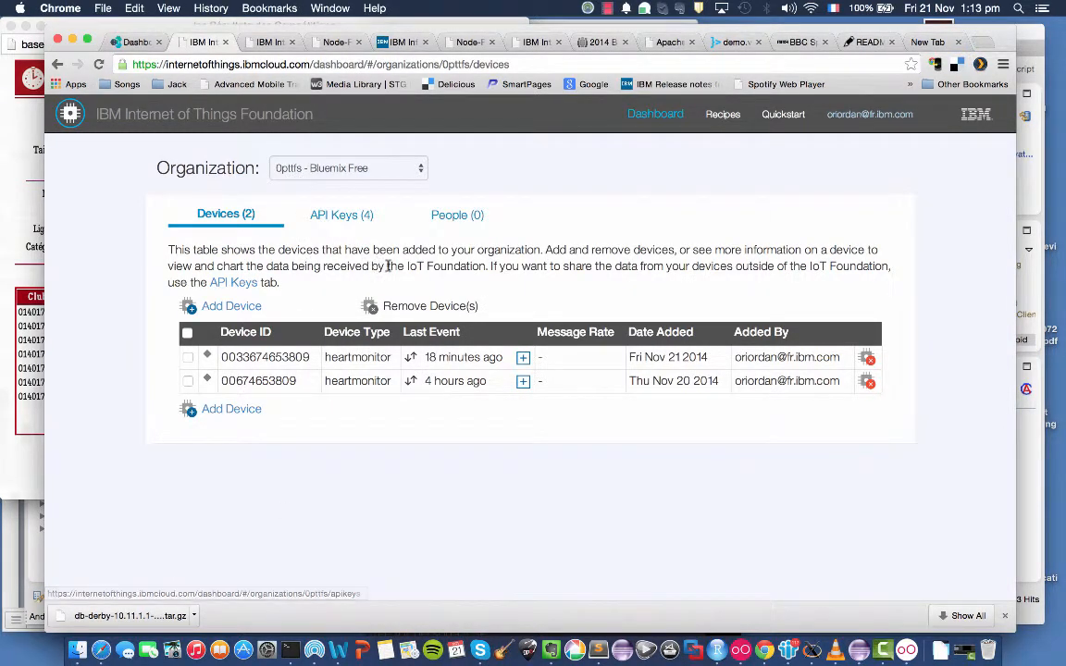
Reopen the heart monitor app's Cloud Sync settings, and review the IoT Org ID, Device Type and Device ID without changing them.
{"action": "key", "text": "super+Tab"}
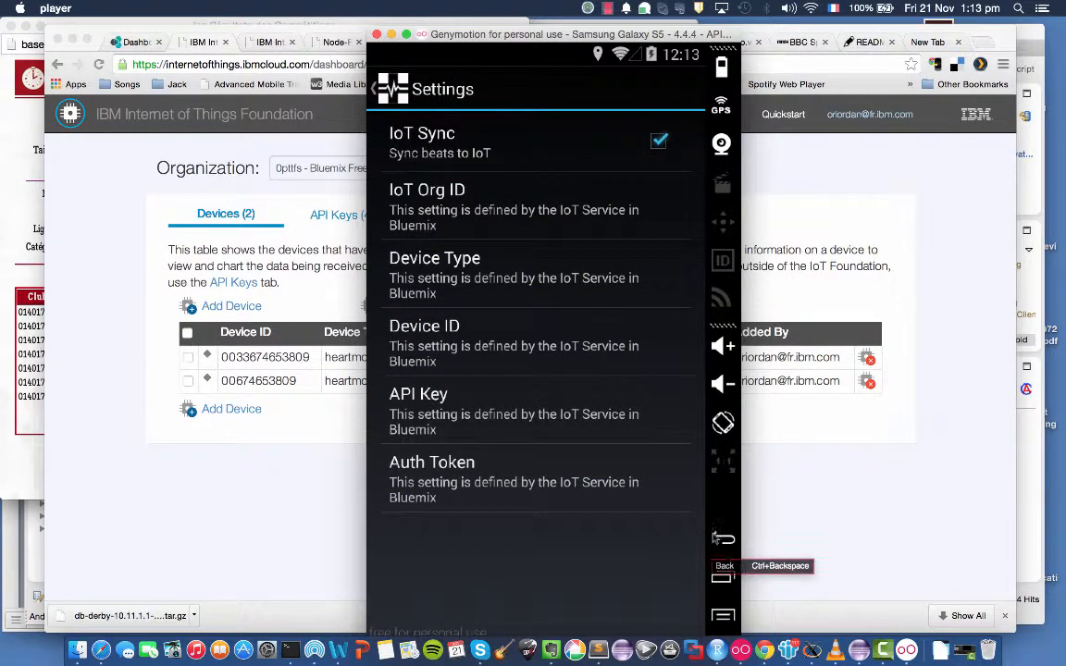
{"action": "left_click", "coordinate": [726, 542]}
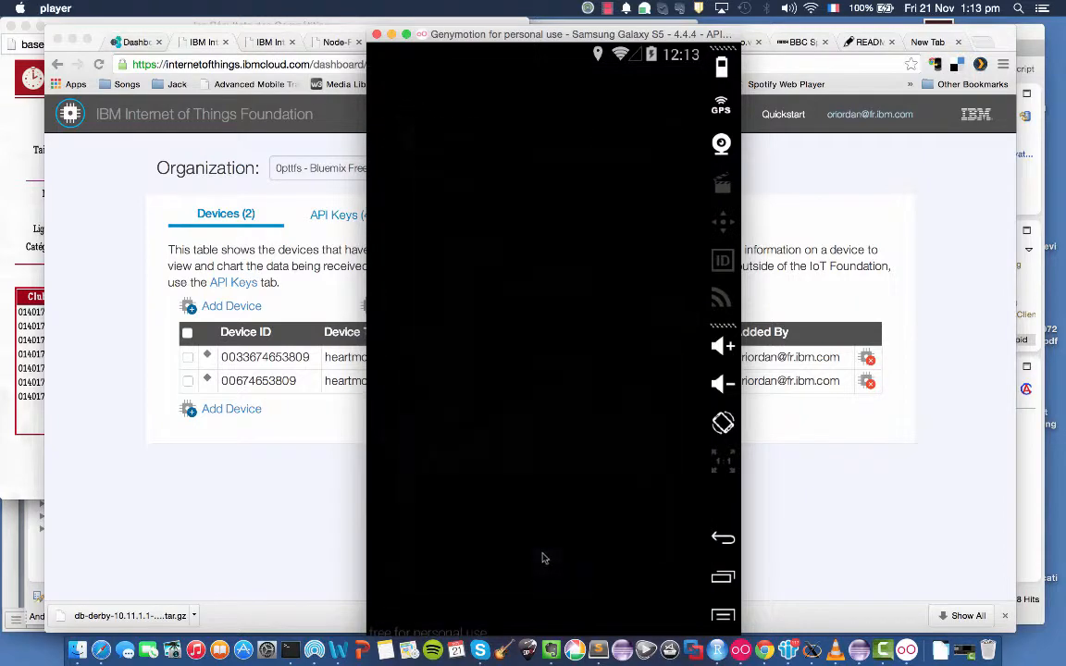
{"action": "left_click", "coordinate": [467, 427]}
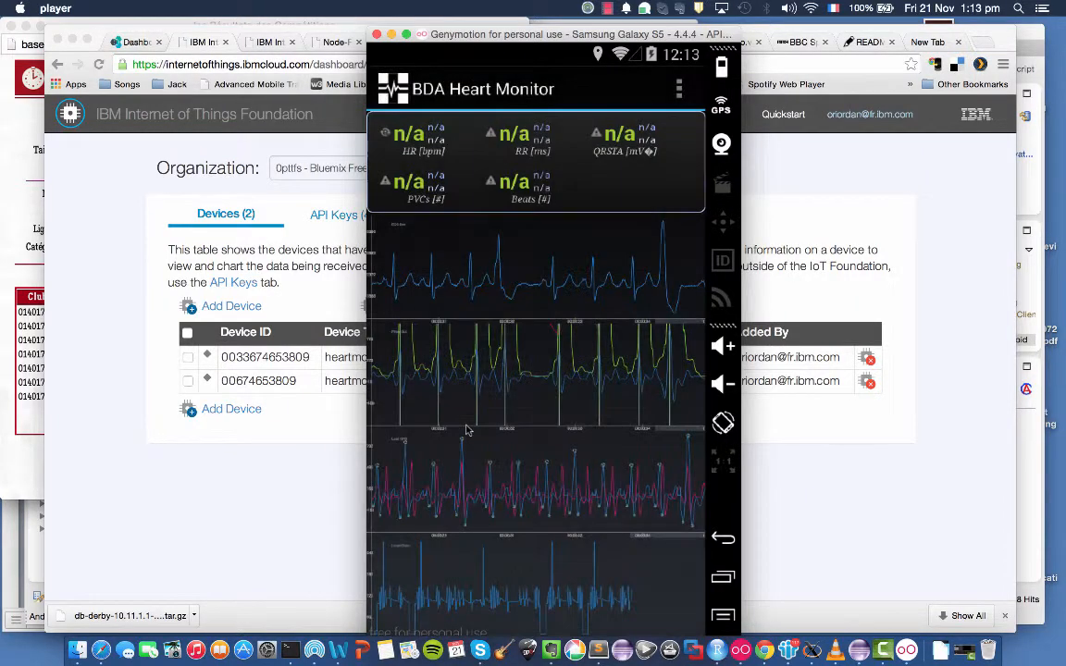
{"action": "left_click", "coordinate": [680, 92]}
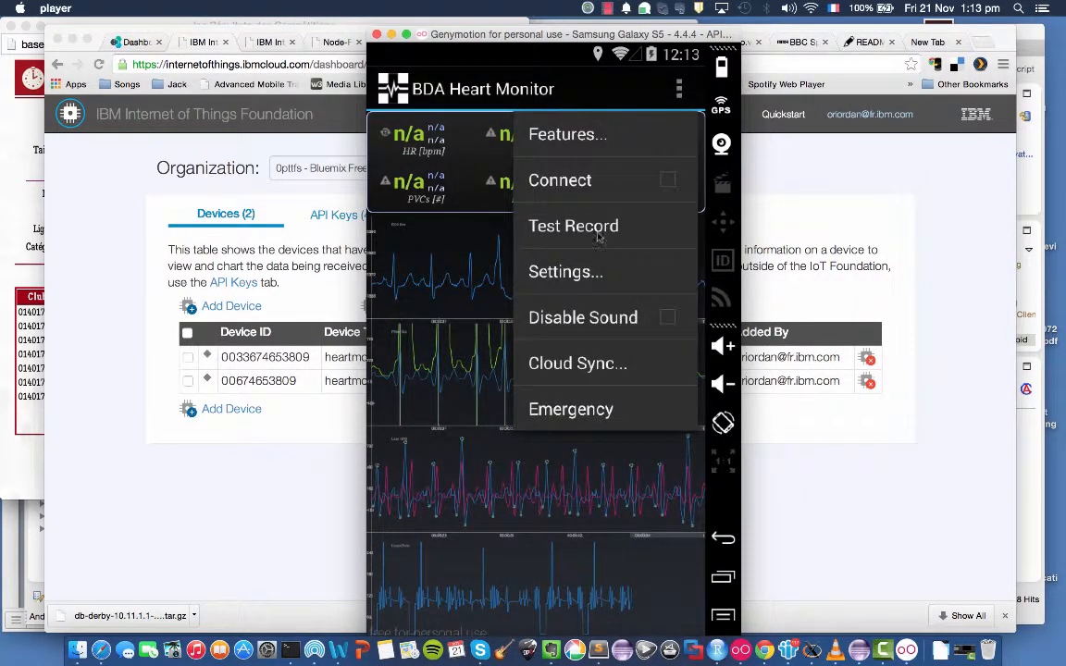
{"action": "left_click", "coordinate": [582, 366]}
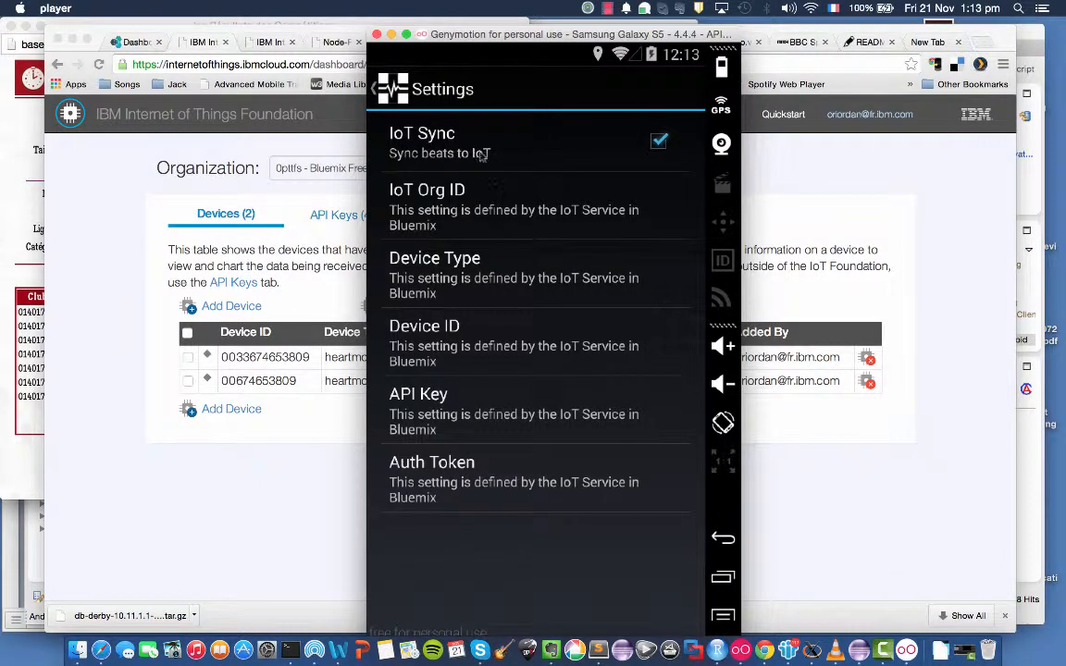
{"action": "left_click", "coordinate": [453, 235]}
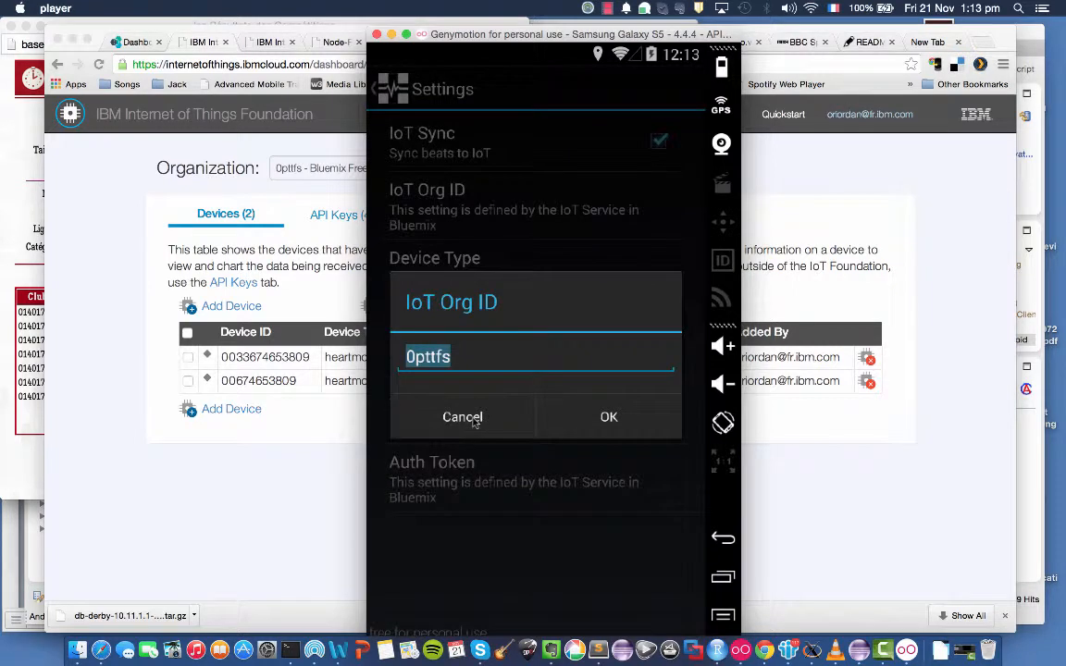
{"action": "left_click", "coordinate": [463, 417]}
{"action": "left_click", "coordinate": [480, 285]}
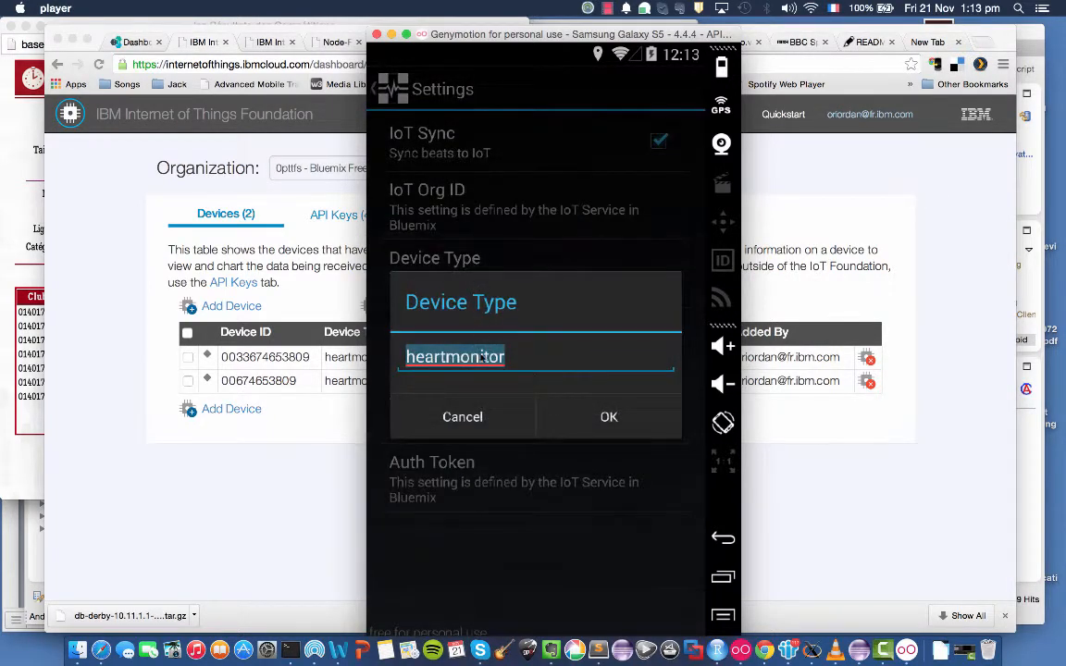
{"action": "left_click", "coordinate": [462, 418]}
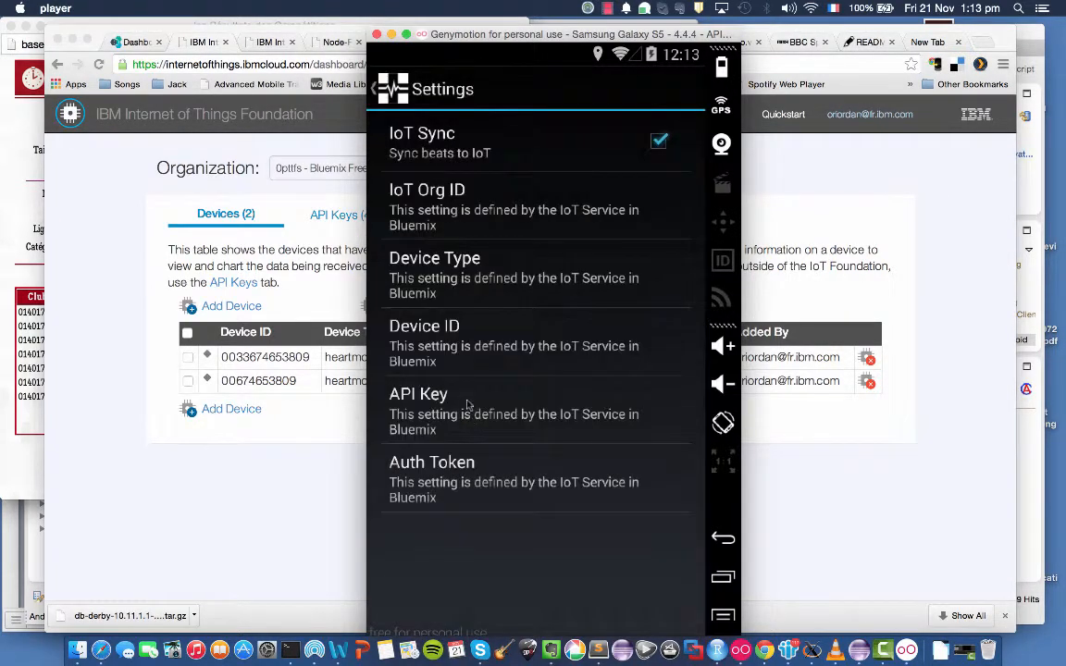
{"action": "left_click", "coordinate": [456, 348]}
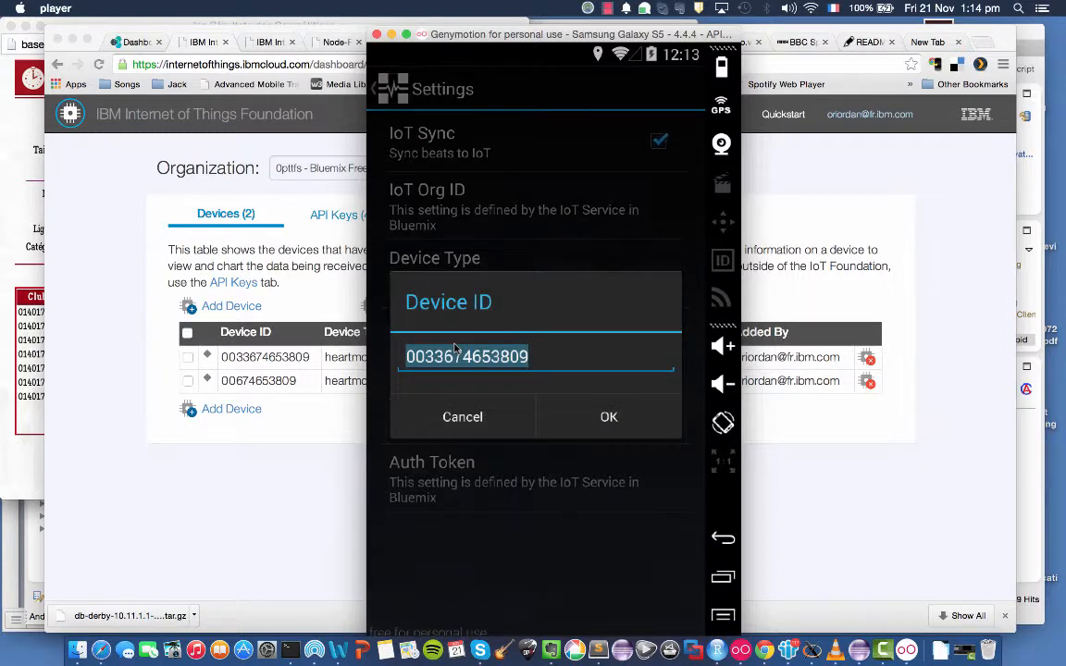
{"action": "left_click", "coordinate": [463, 417]}
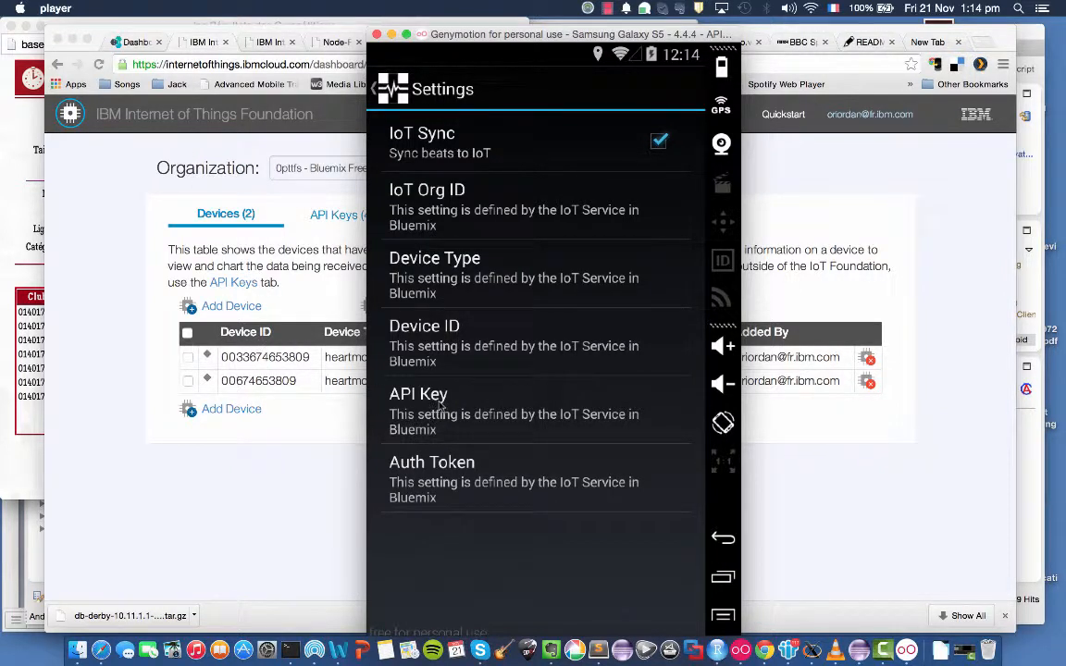
Compare the organization's API keys in the browser with the heart monitor app's API Key, and review its Auth Token without changing either setting.
{"action": "left_click", "coordinate": [281, 269]}
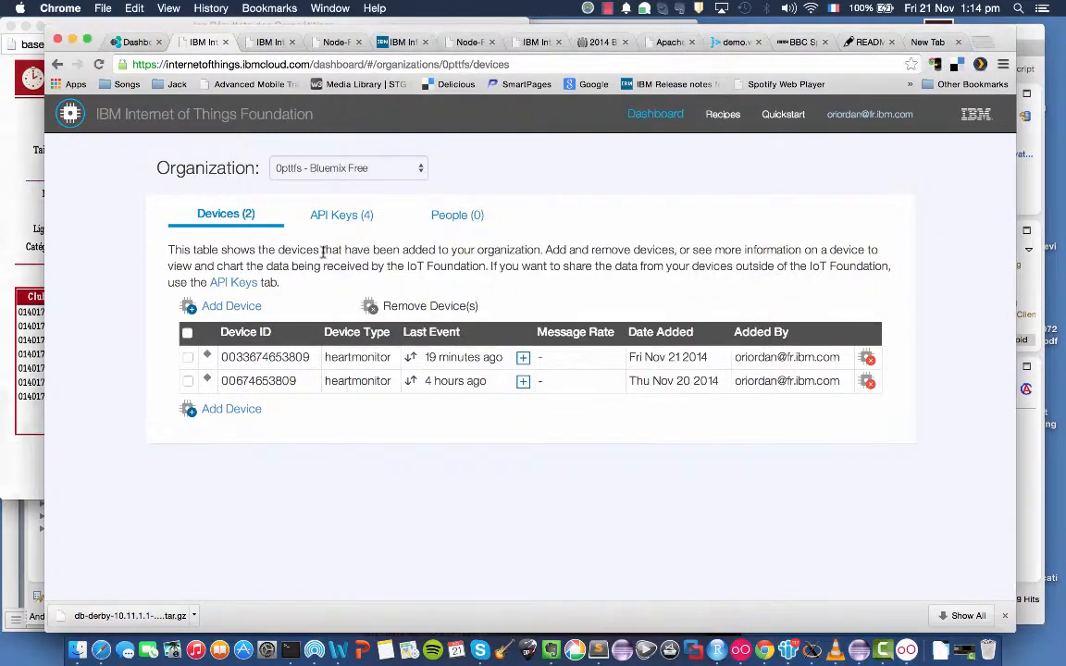
{"action": "left_click", "coordinate": [340, 215]}
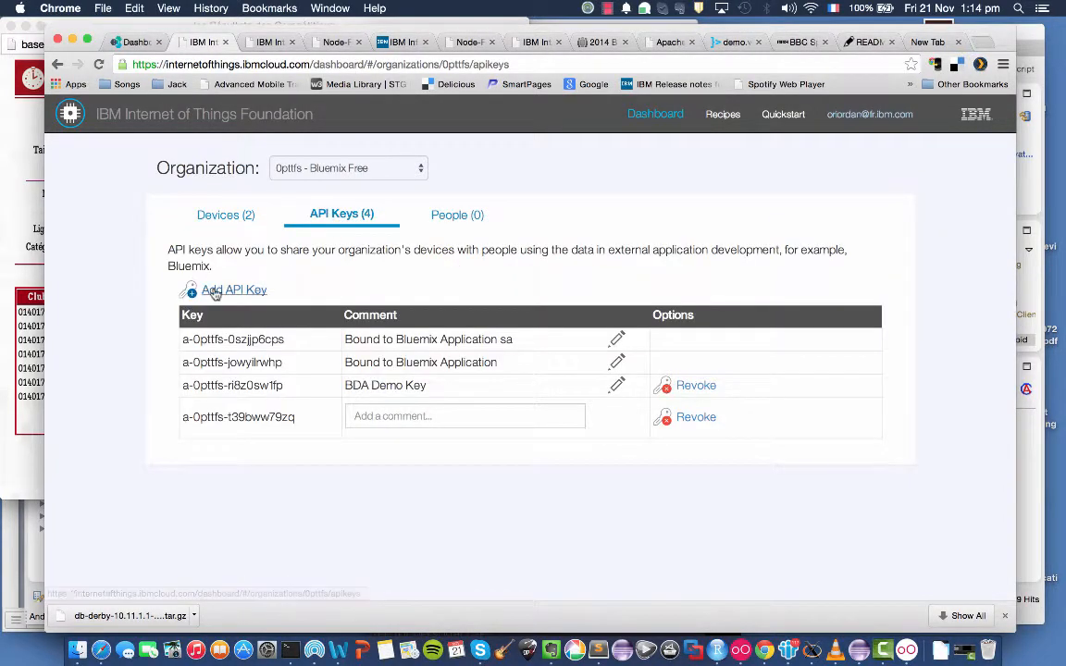
{"action": "key", "text": "super+Tab"}
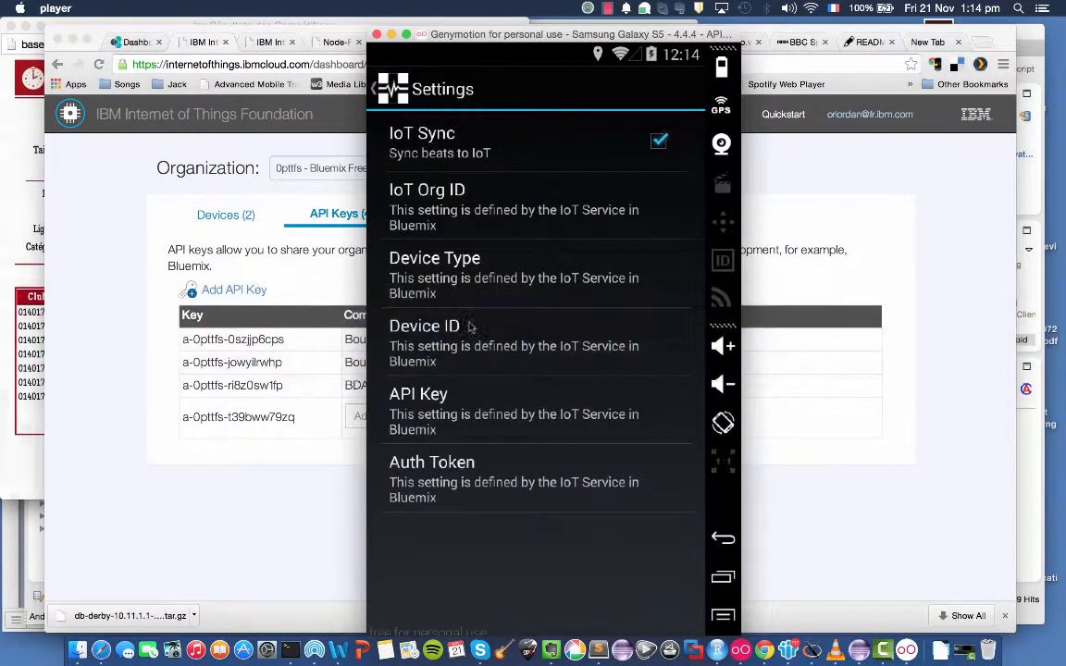
{"action": "left_click", "coordinate": [509, 401]}
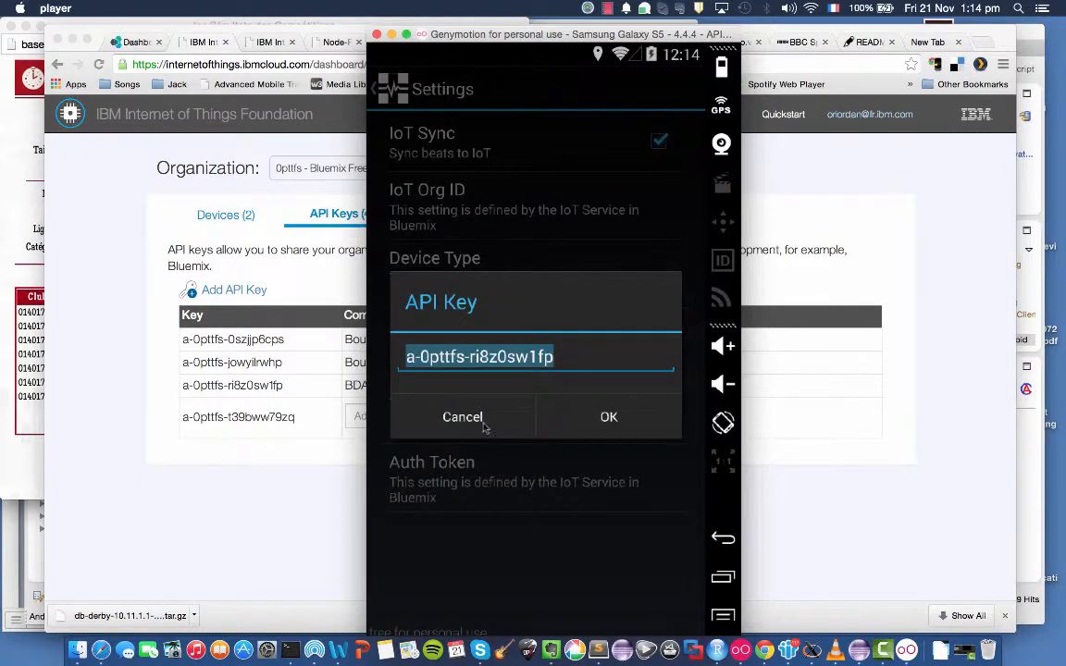
{"action": "left_click", "coordinate": [483, 428]}
{"action": "left_click", "coordinate": [445, 483]}
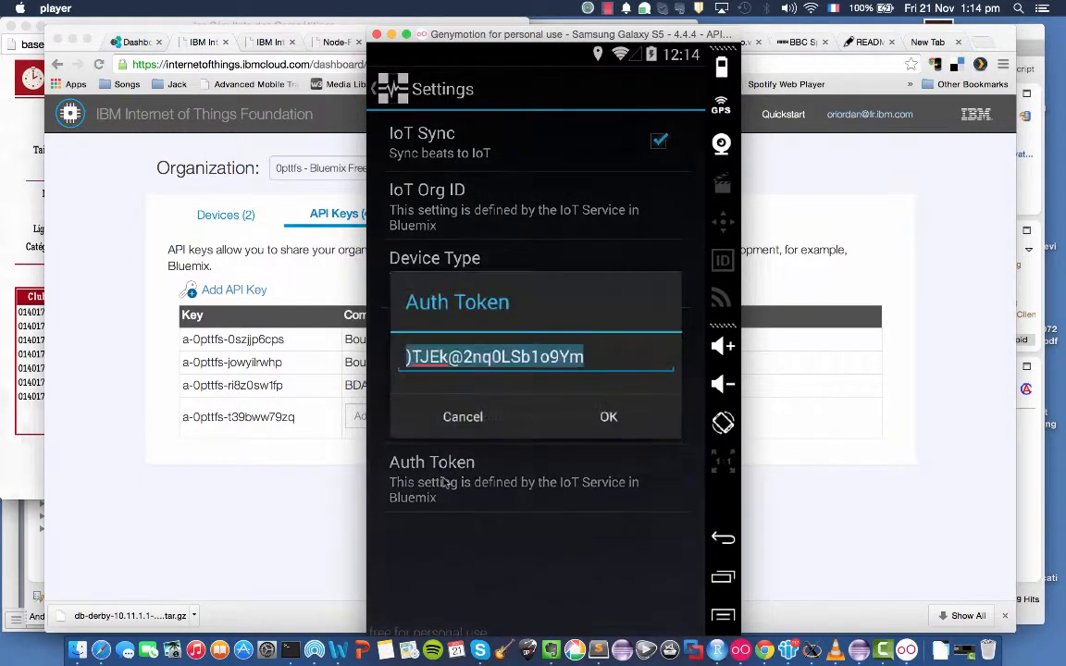
{"action": "left_click", "coordinate": [287, 460]}
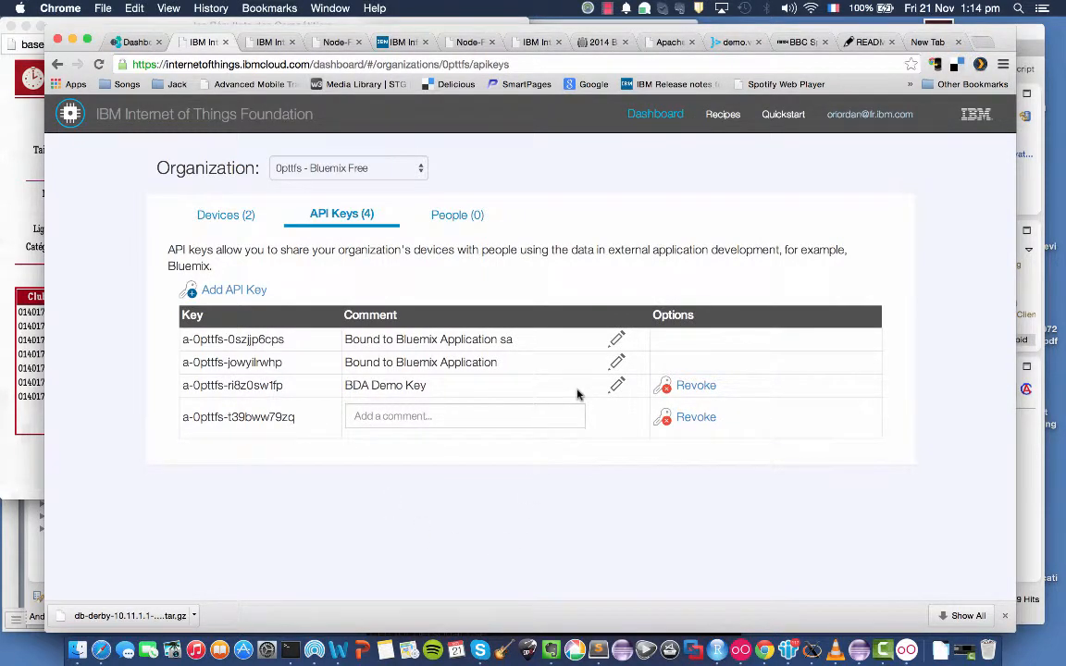
{"action": "left_click", "coordinate": [907, 651]}
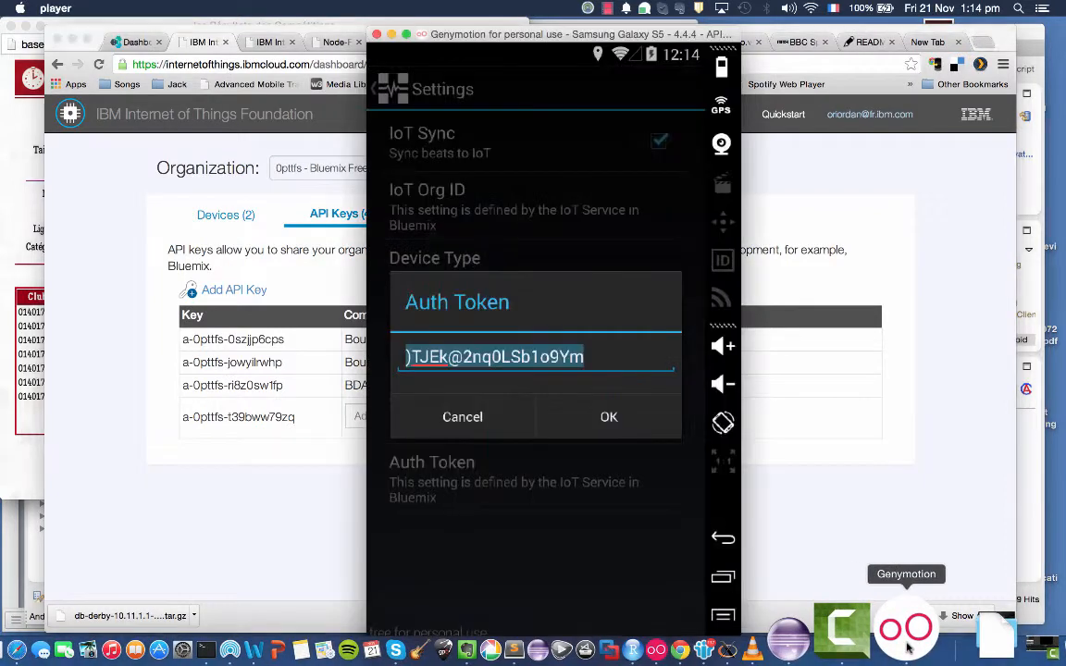
{"action": "left_click", "coordinate": [463, 417]}
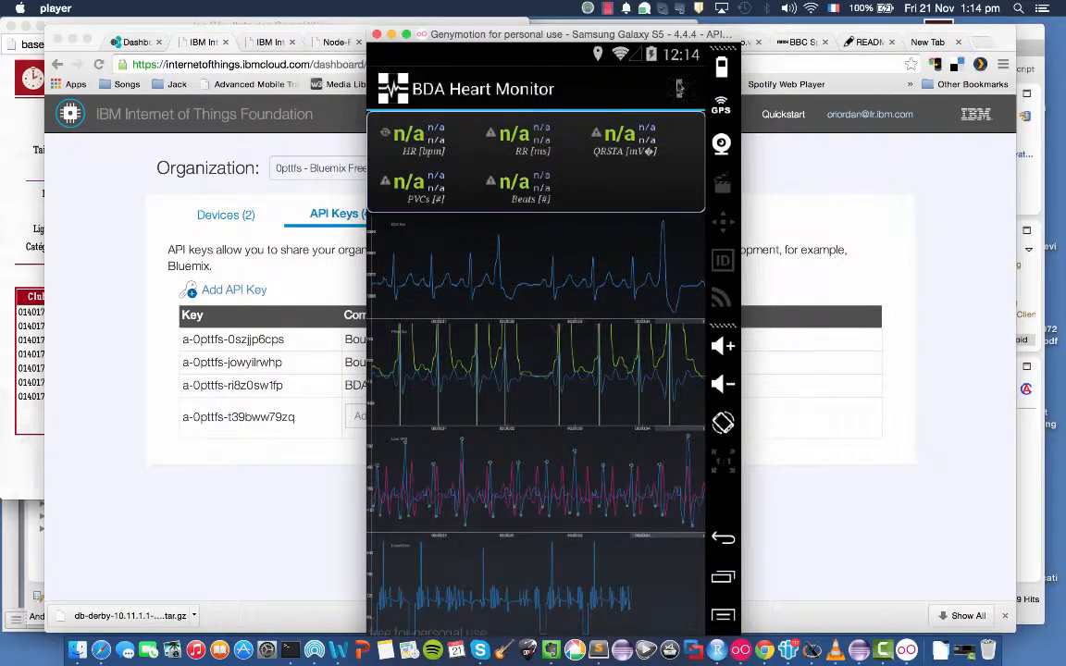
Start a Test Record in the heart monitor app, and check the last event of the organization's registered devices in the browser.
{"action": "left_click", "coordinate": [679, 90]}
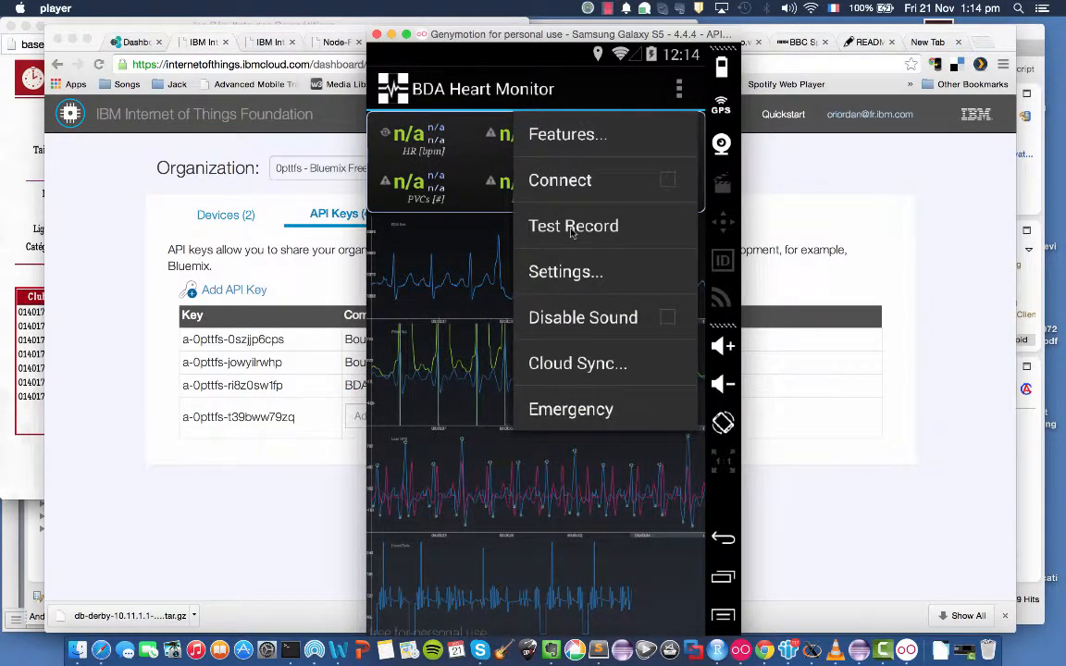
{"action": "left_click", "coordinate": [572, 233]}
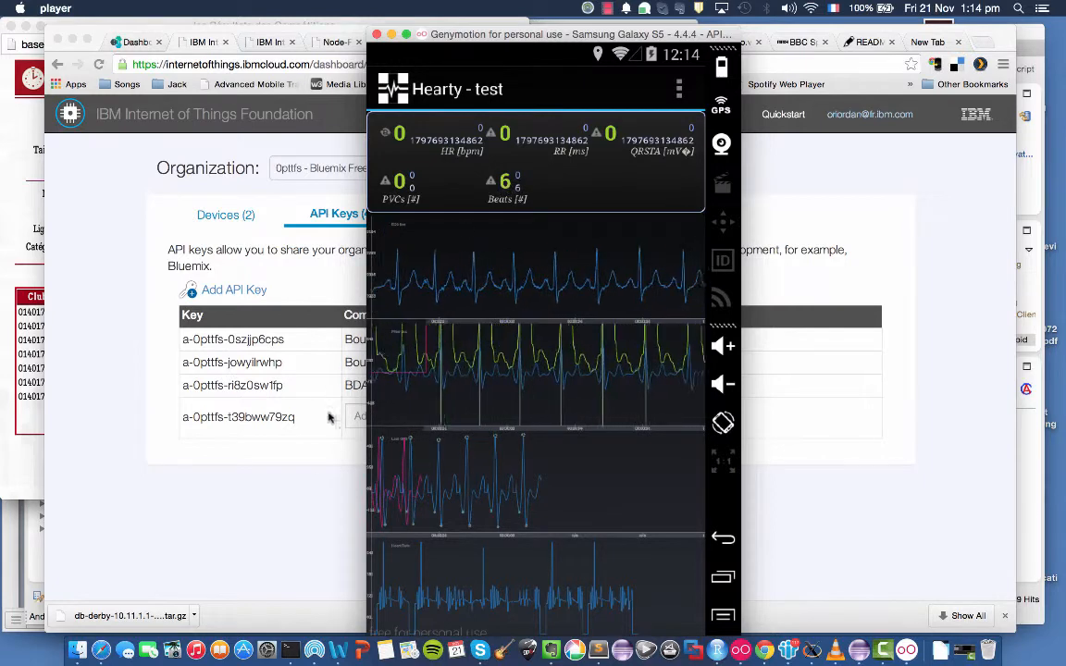
{"action": "left_click", "coordinate": [314, 488]}
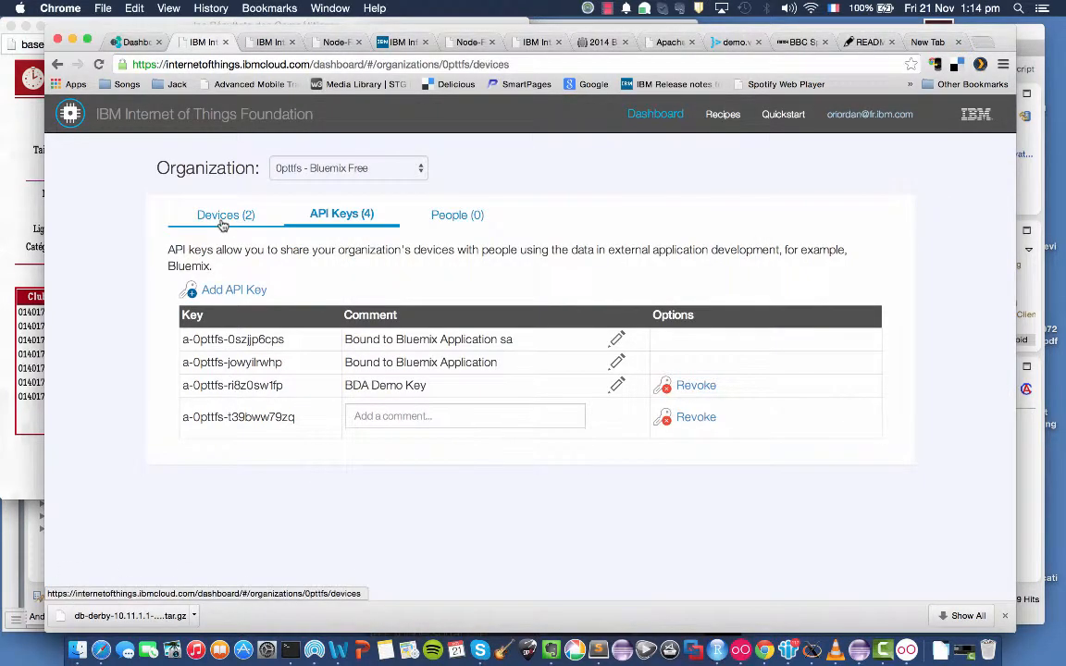
{"action": "left_click", "coordinate": [222, 221]}
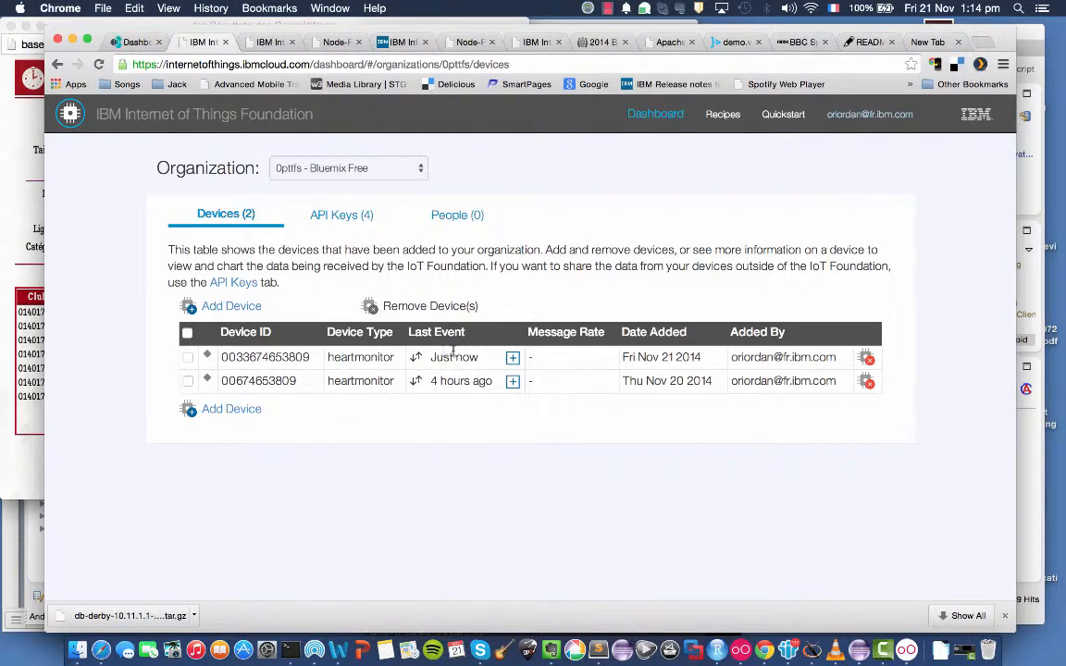
Show the debug messages of the bda-demo1 Node-RED flow, and clear the existing ones.
{"action": "left_click", "coordinate": [335, 42]}
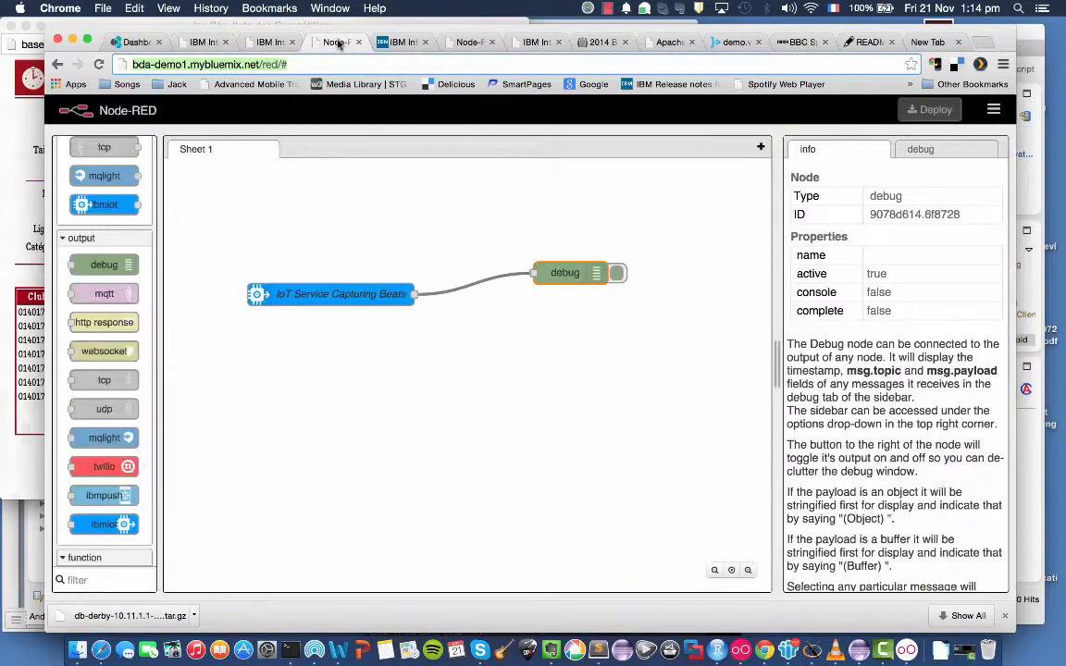
{"action": "left_click", "coordinate": [931, 153]}
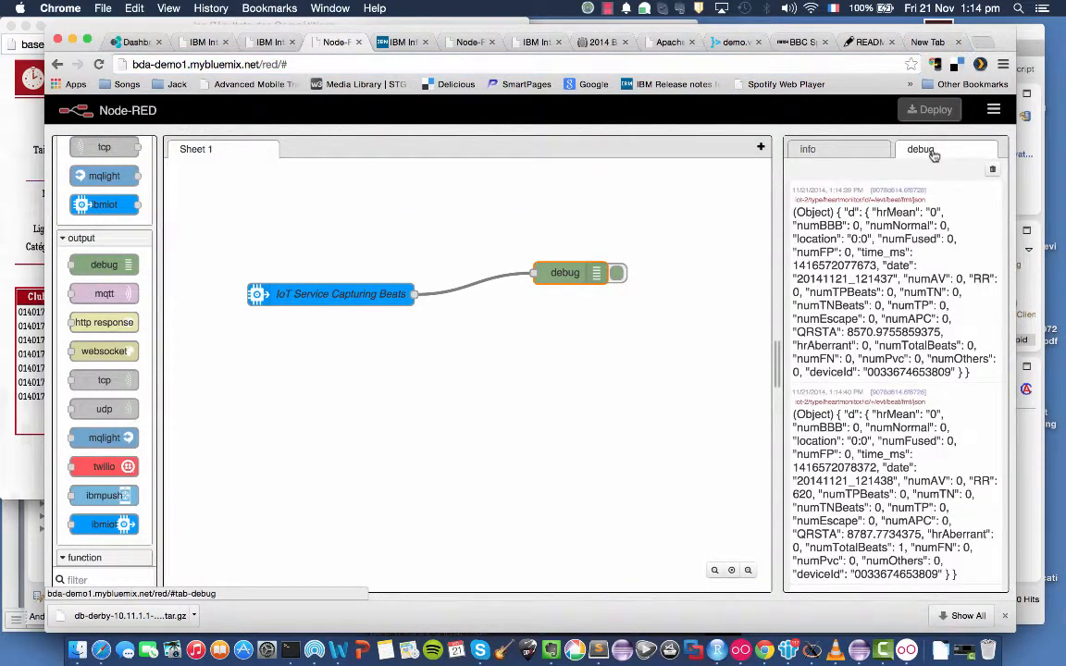
{"action": "left_click", "coordinate": [993, 171]}
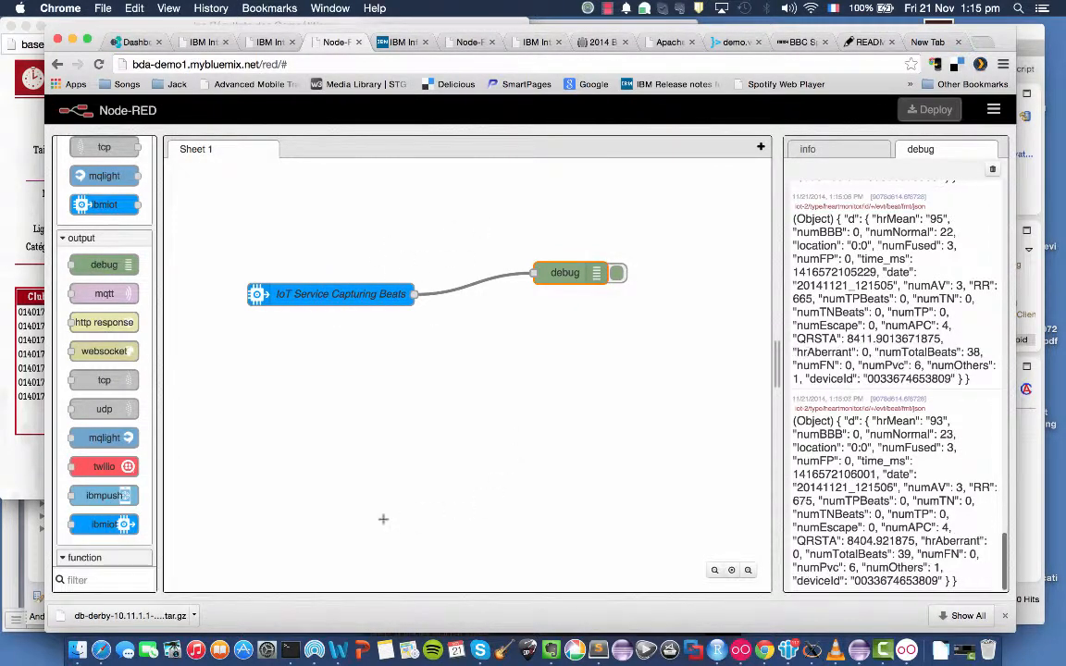
Disconnect the running test record in the heart monitor app, and dismiss its classification results.
{"action": "key", "text": "super+Tab"}
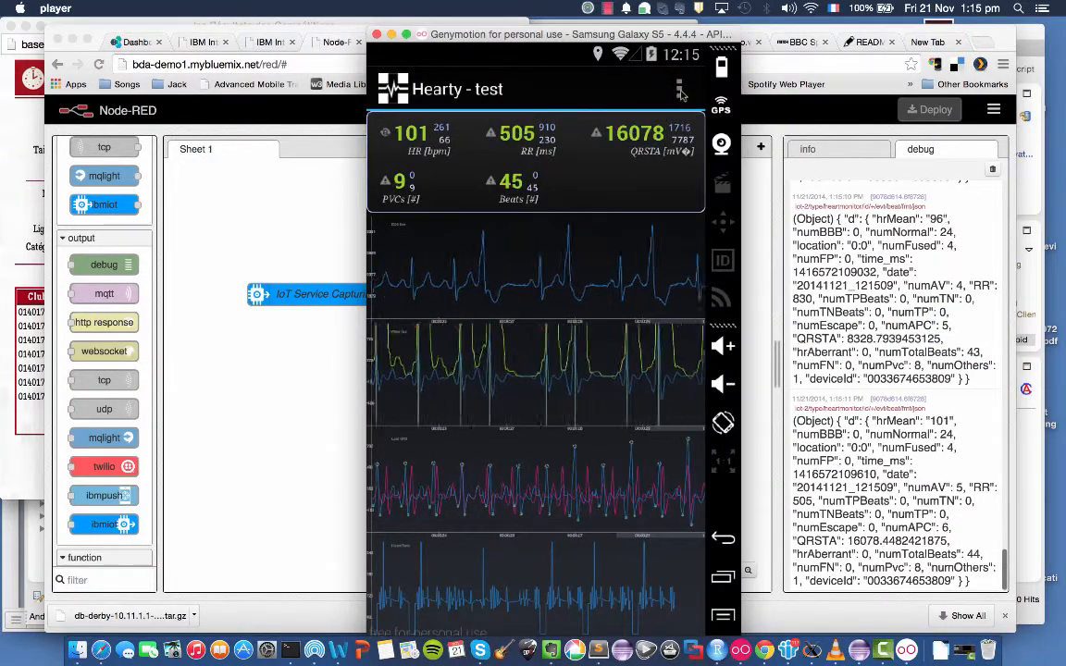
{"action": "left_click", "coordinate": [680, 88]}
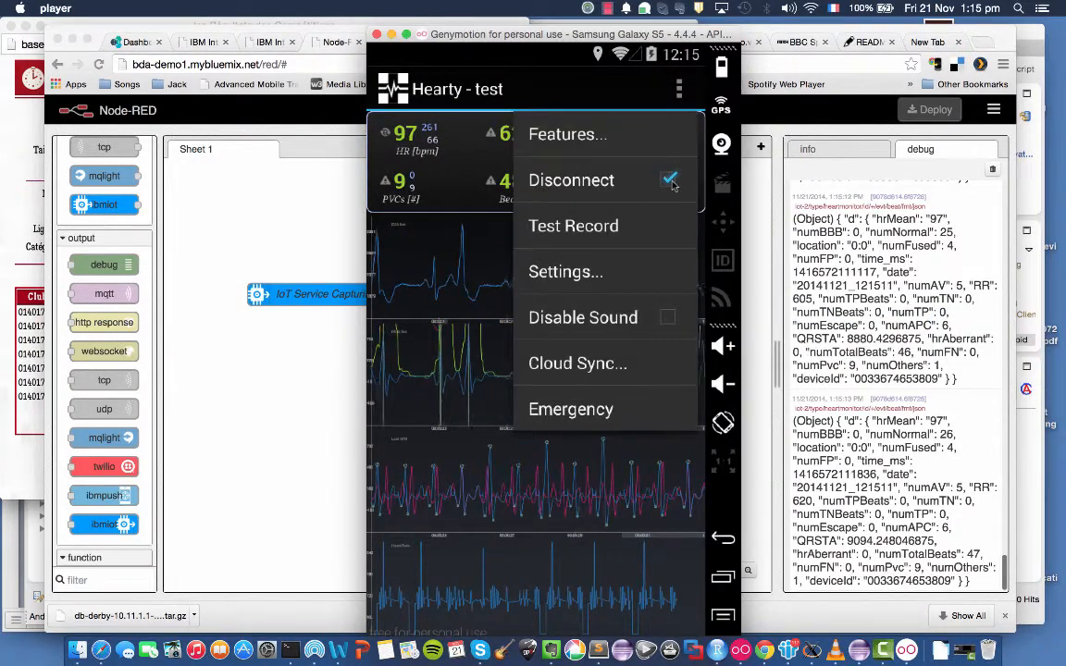
{"action": "left_click", "coordinate": [635, 185]}
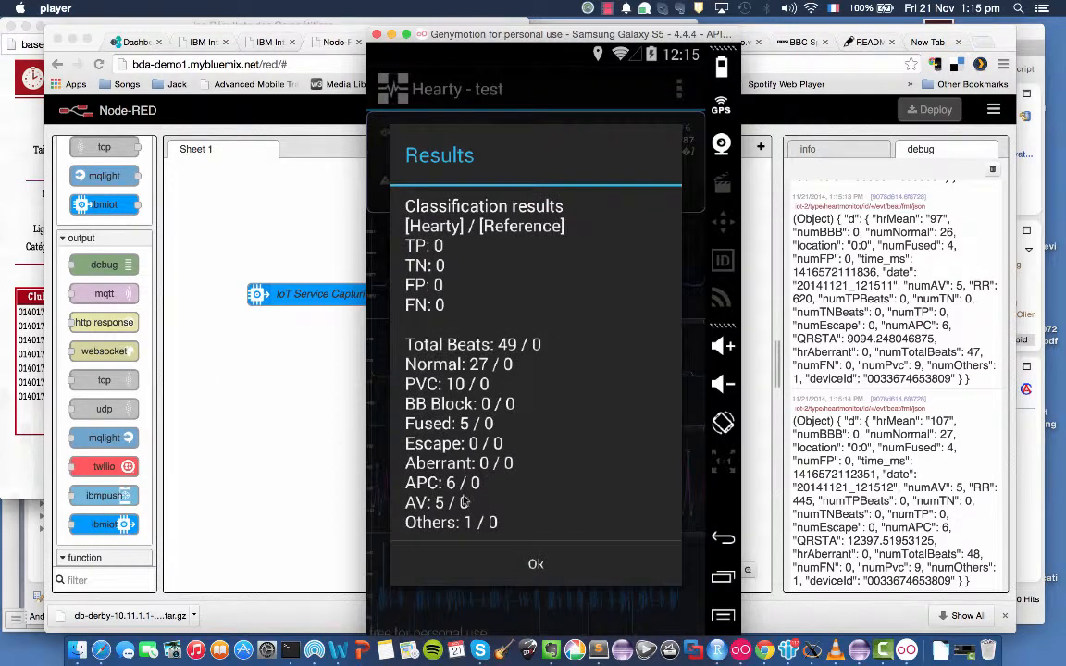
{"action": "left_click", "coordinate": [535, 563]}
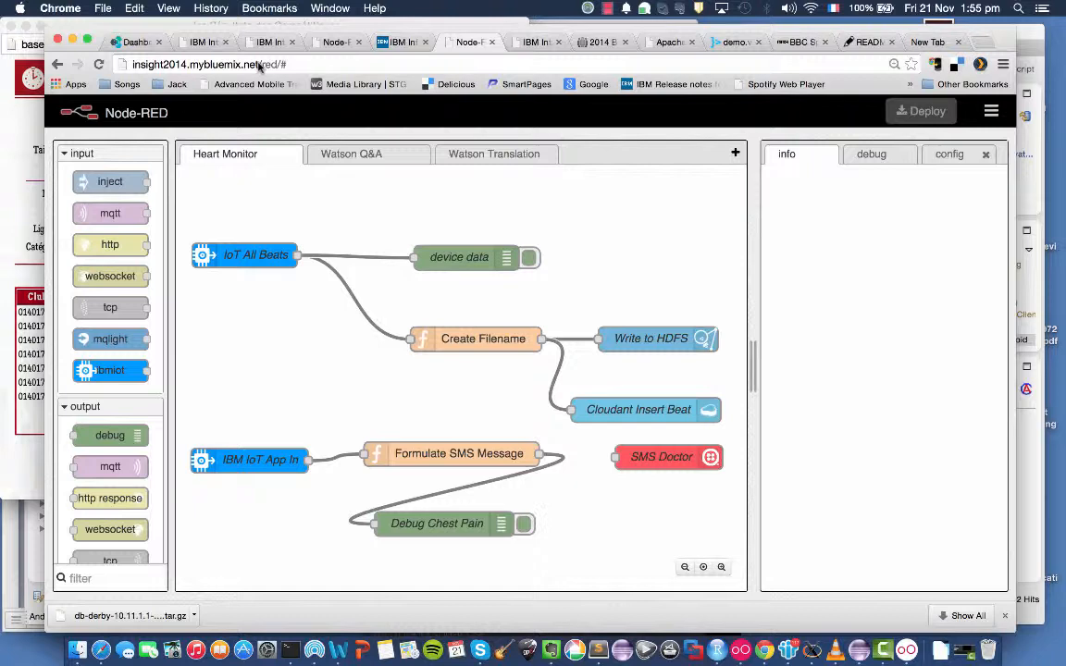
Preview the clipboard export of nodes from the Heart Monitor flow, and dismiss it without copying the node definitions.
{"action": "left_click", "coordinate": [227, 258]}
{"action": "left_click", "coordinate": [421, 254]}
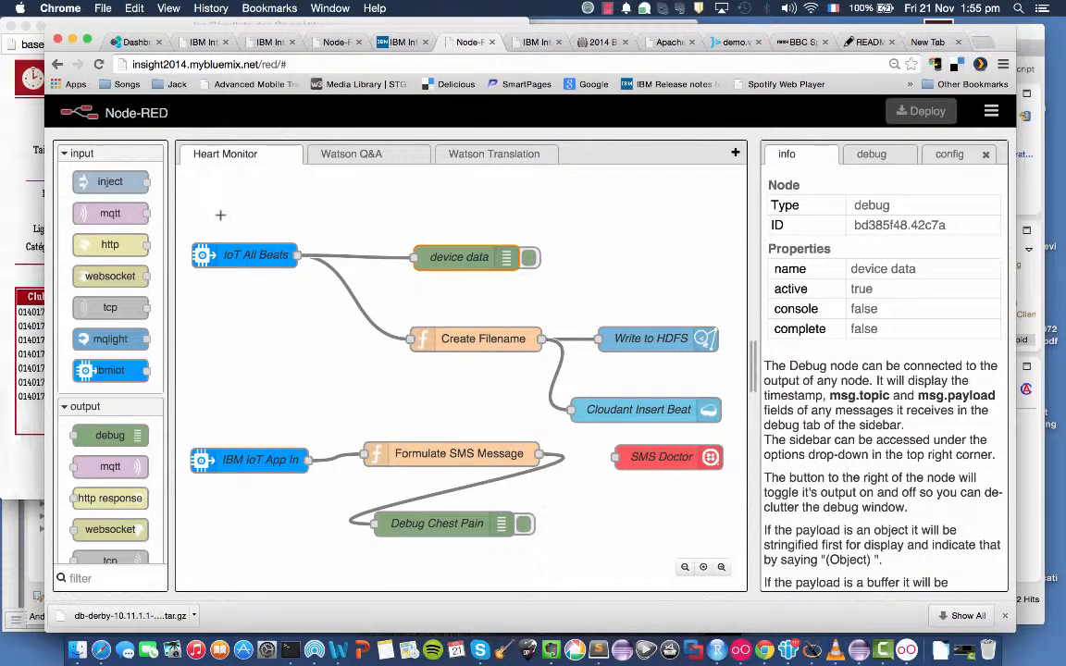
{"action": "left_click_drag", "start_coordinate": [220, 215], "coordinate": [721, 573]}
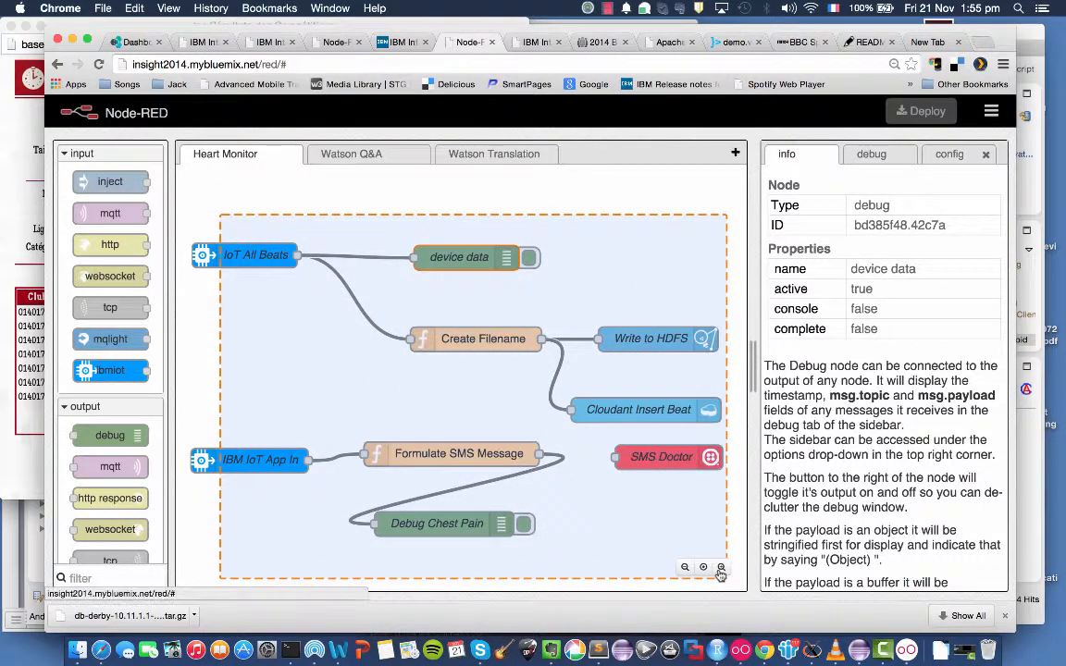
{"action": "left_click", "coordinate": [991, 111]}
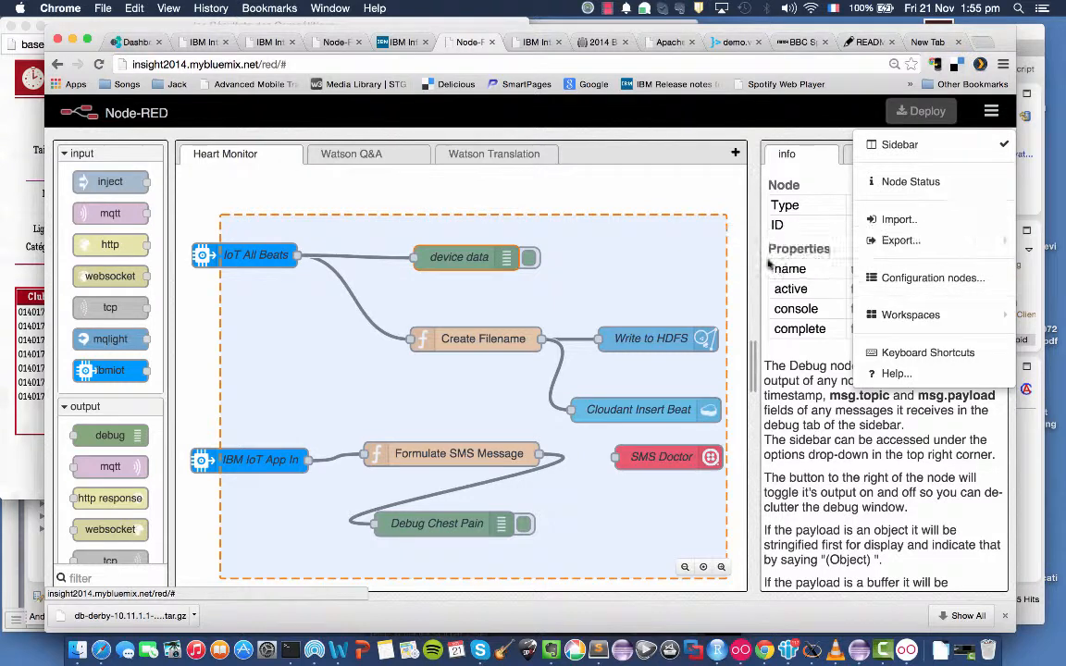
{"action": "mouse_move", "coordinate": [888, 240]}
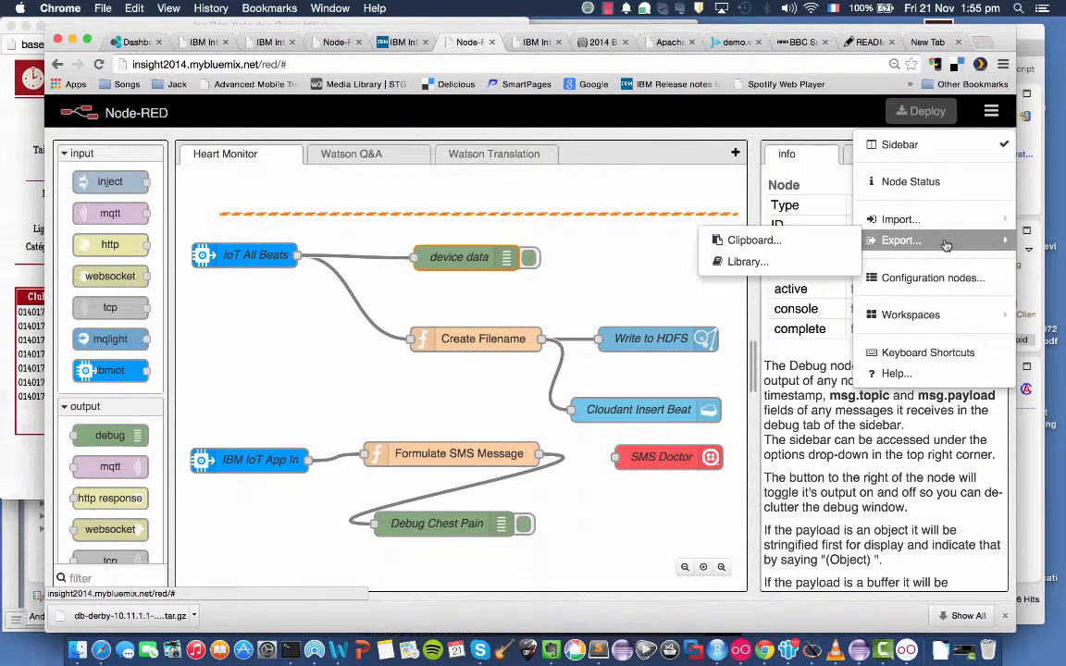
{"action": "left_click", "coordinate": [745, 239]}
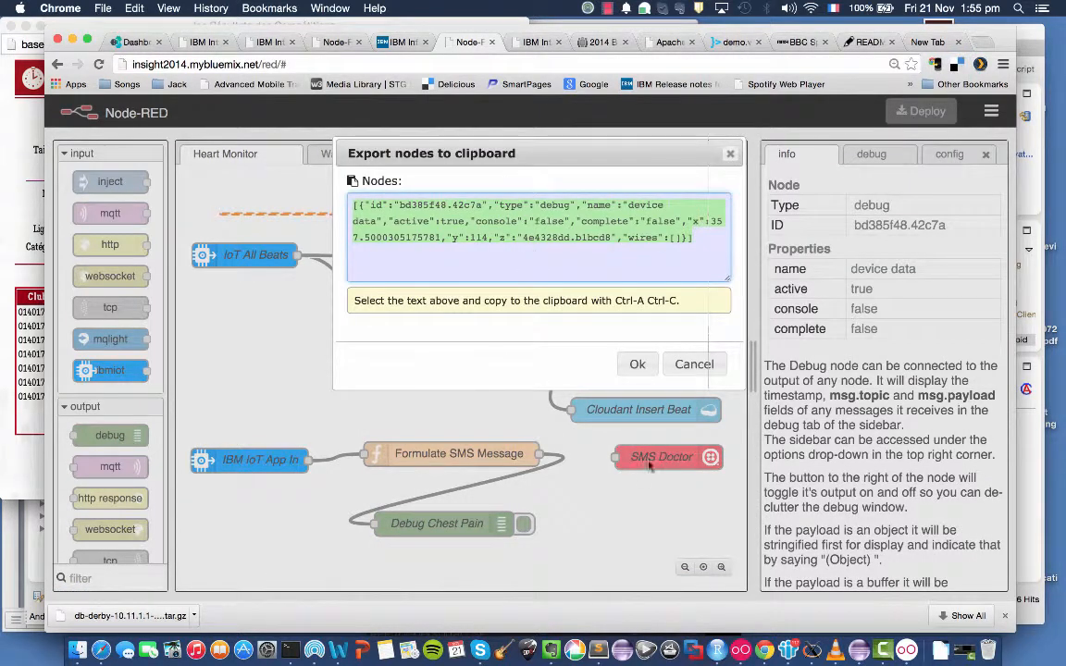
{"action": "left_click", "coordinate": [691, 363]}
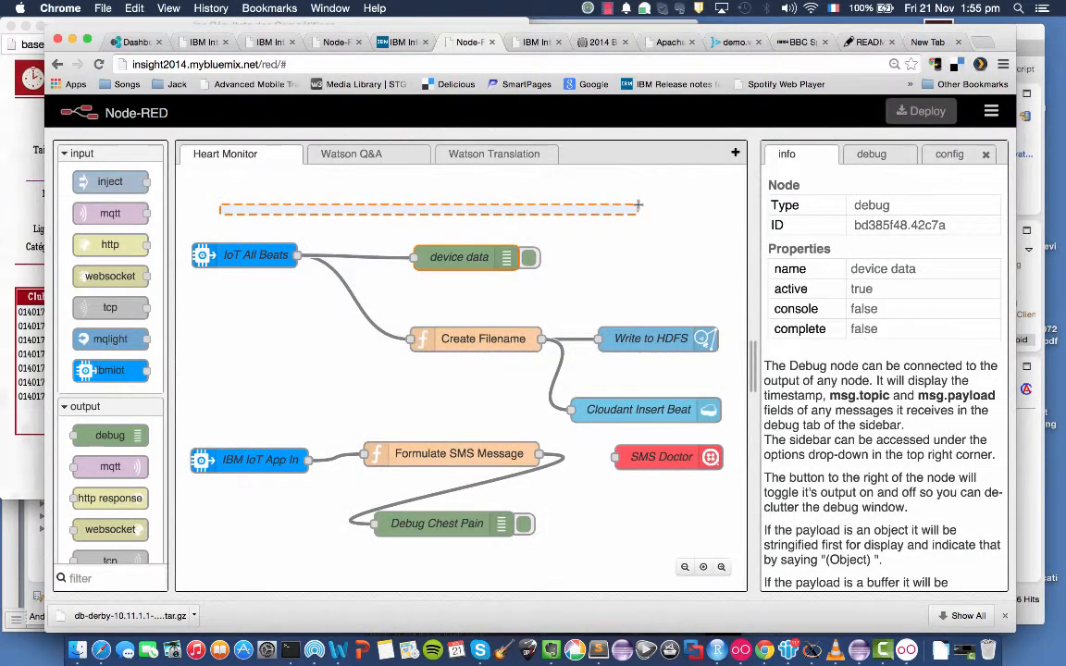
{"action": "mouse_move", "coordinate": [639, 205]}
{"action": "left_mouse_down"}
{"action": "mouse_move", "coordinate": [703, 227]}
{"action": "mouse_move", "coordinate": [712, 266]}
{"action": "left_mouse_up"}
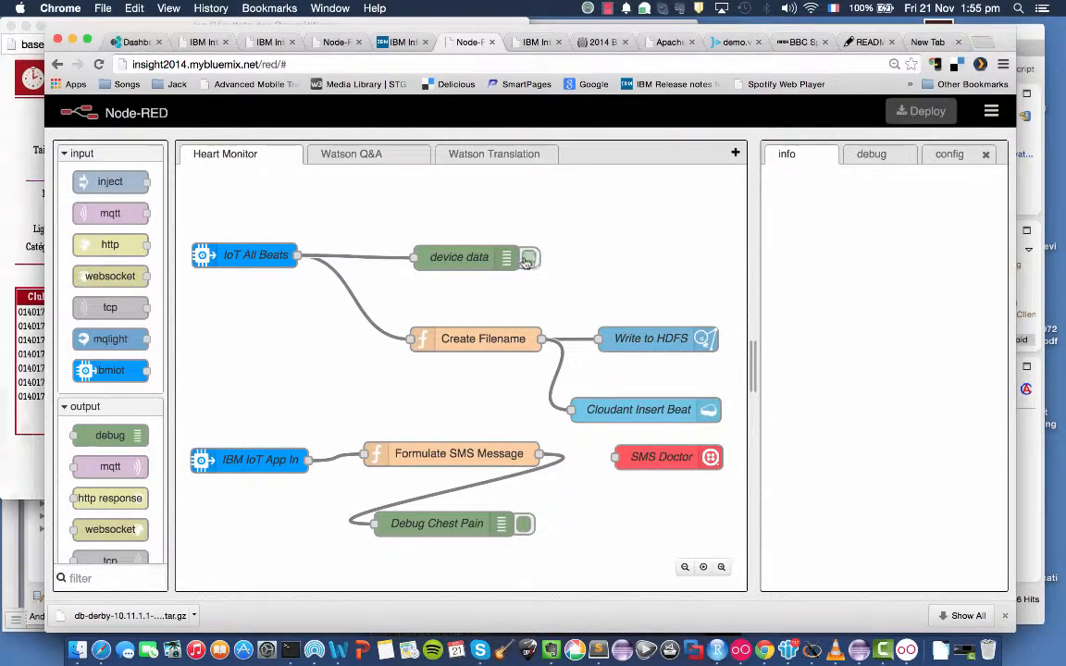
Review the device event settings of the IoT All Beats node, and leave its configuration without changing anything.
{"action": "left_click", "coordinate": [463, 255]}
{"action": "left_click", "coordinate": [619, 222]}
{"action": "double_click", "coordinate": [239, 261]}
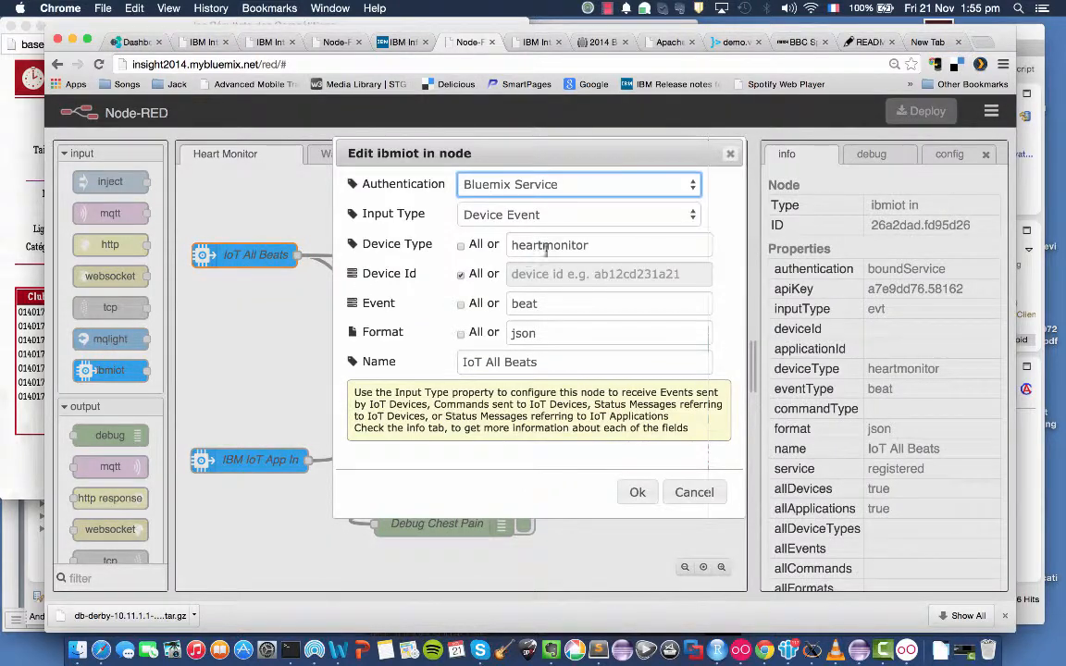
{"action": "left_click", "coordinate": [690, 492]}
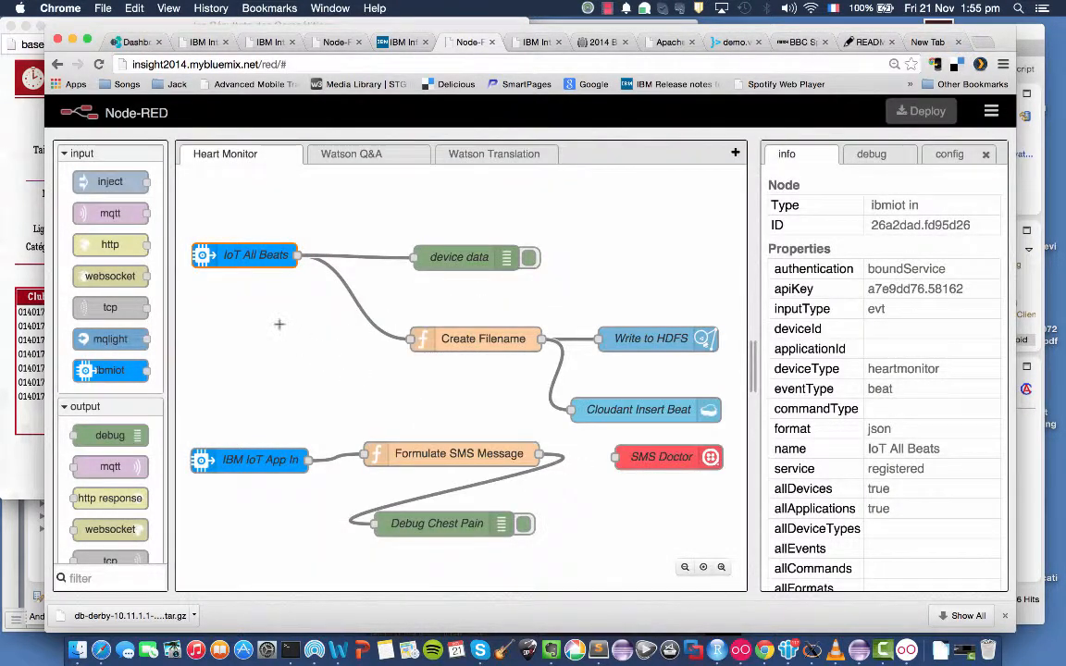
{"action": "double_click", "coordinate": [264, 259]}
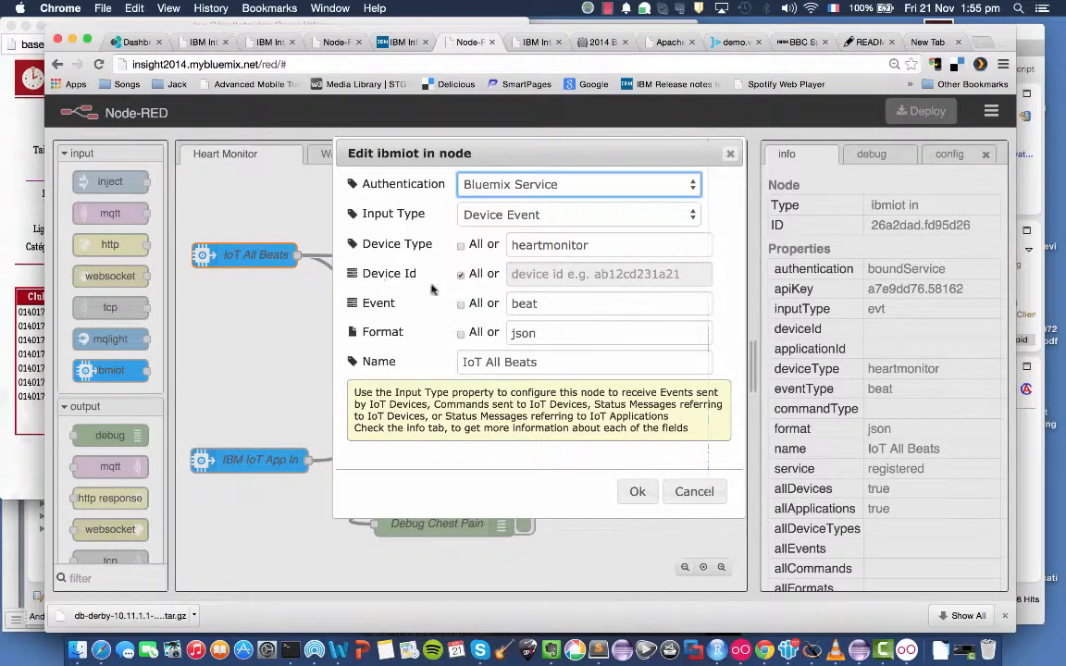
{"action": "left_click", "coordinate": [696, 492]}
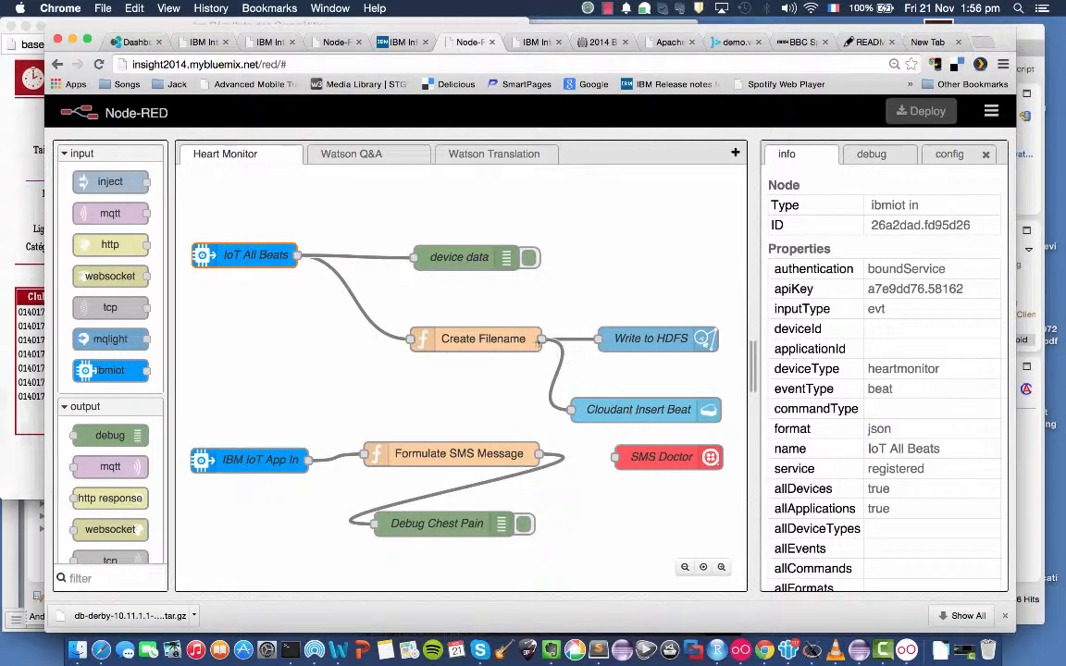
Remove the wire between Create Filename and Cloudant Insert Beat, and connect IoT All Beats directly to Cloudant Insert Beat.
{"action": "left_click", "coordinate": [557, 360]}
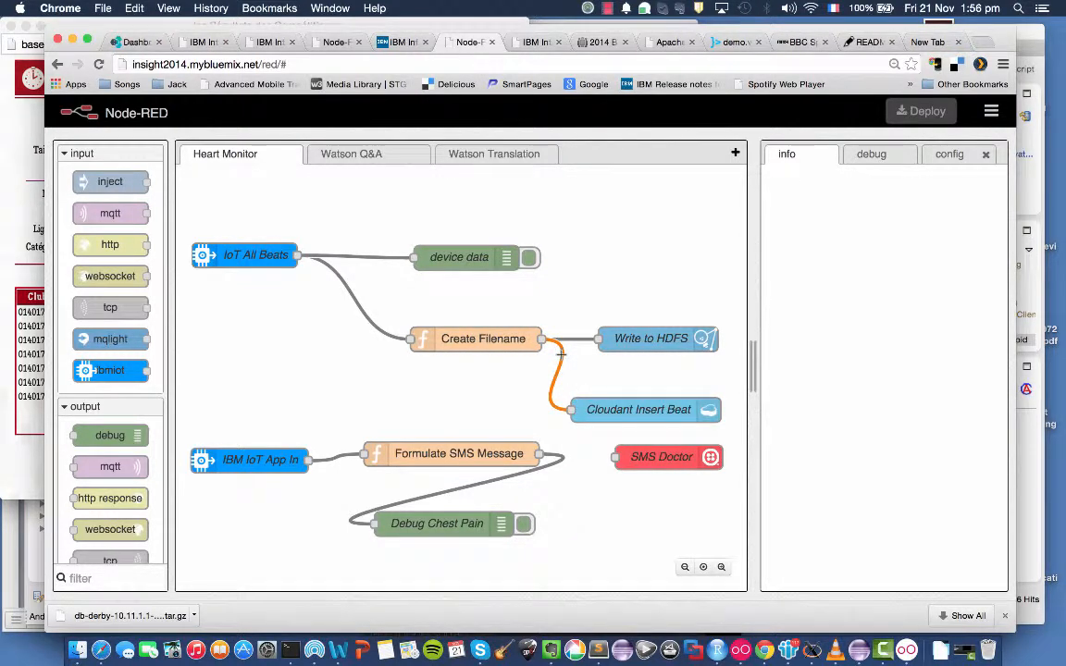
{"action": "key", "text": "Delete"}
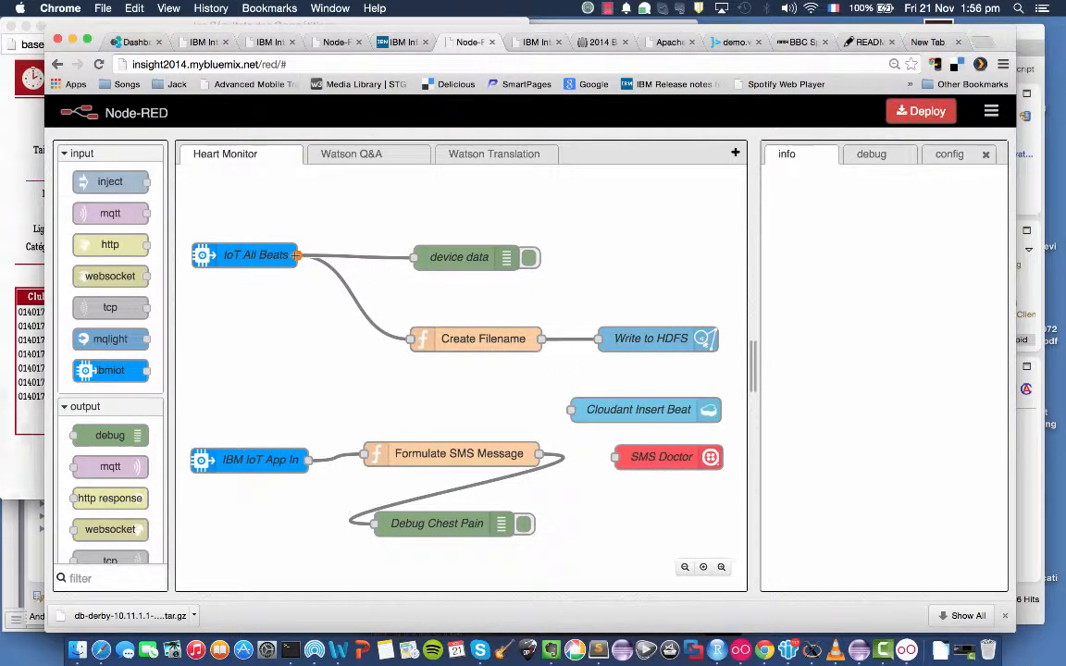
{"action": "left_click_drag", "start_coordinate": [296, 255], "coordinate": [571, 410]}
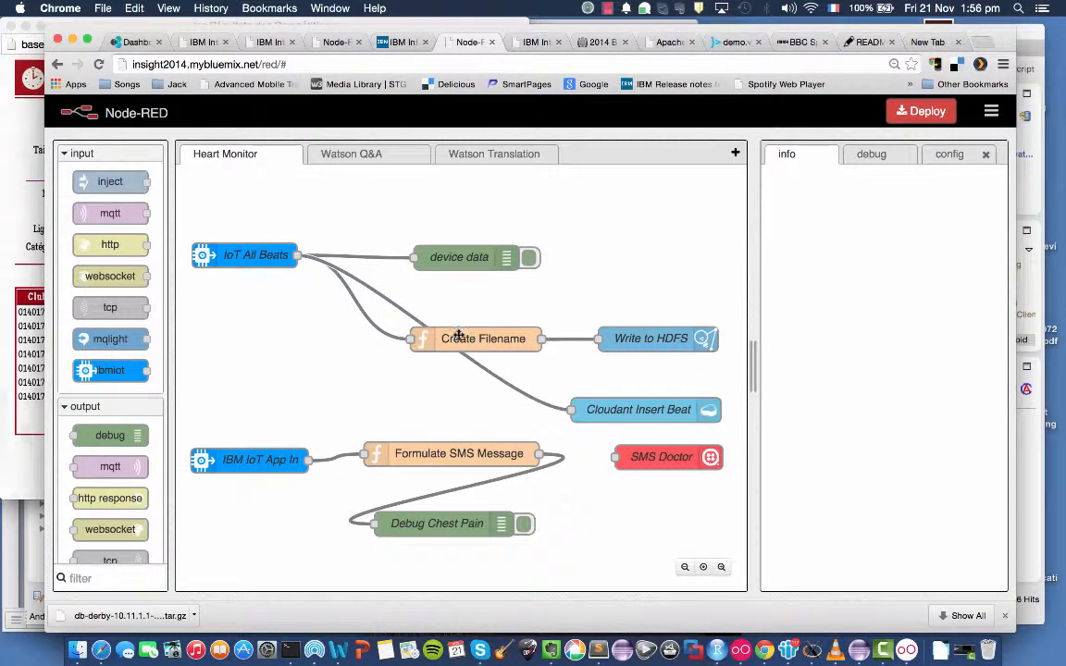
Rearrange the flow with Cloudant Insert Beat above device data, and Create Filename and Write to HDFS in a row below it.
{"action": "left_click_drag", "start_coordinate": [453, 334], "coordinate": [363, 366]}
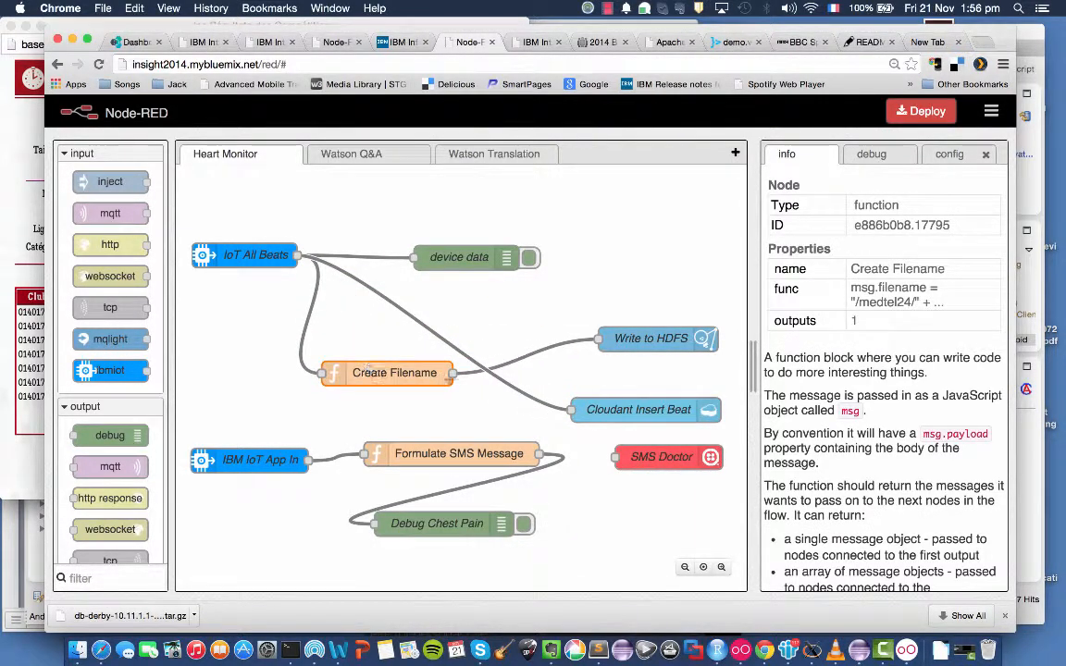
{"action": "left_click_drag", "start_coordinate": [629, 406], "coordinate": [444, 202]}
{"action": "left_click_drag", "start_coordinate": [407, 373], "coordinate": [468, 351]}
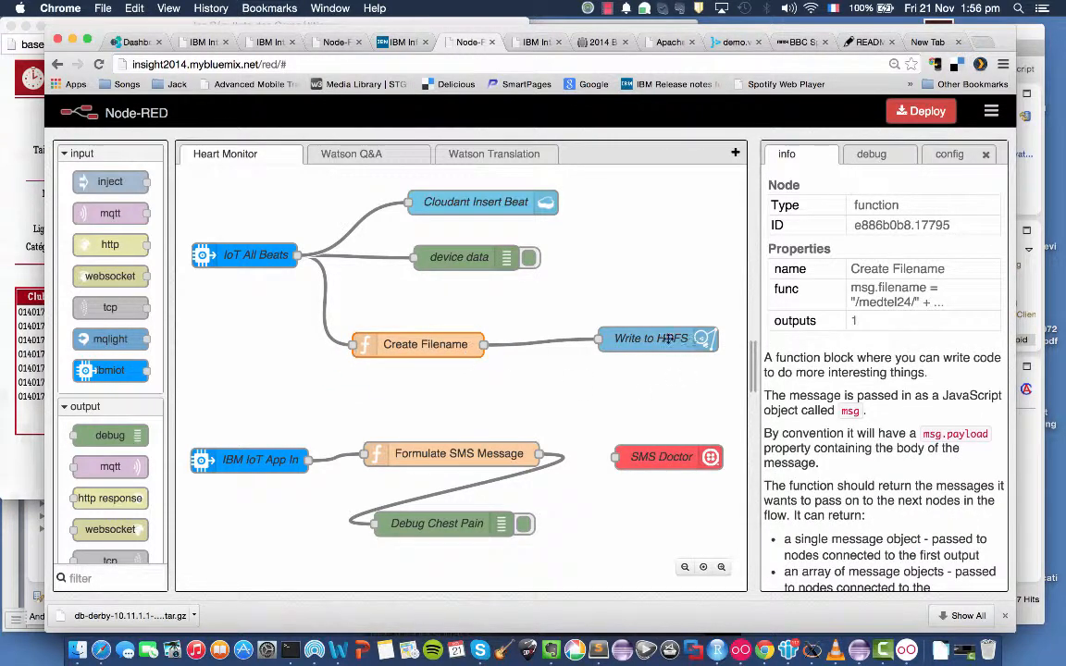
{"action": "left_click_drag", "start_coordinate": [643, 340], "coordinate": [612, 344]}
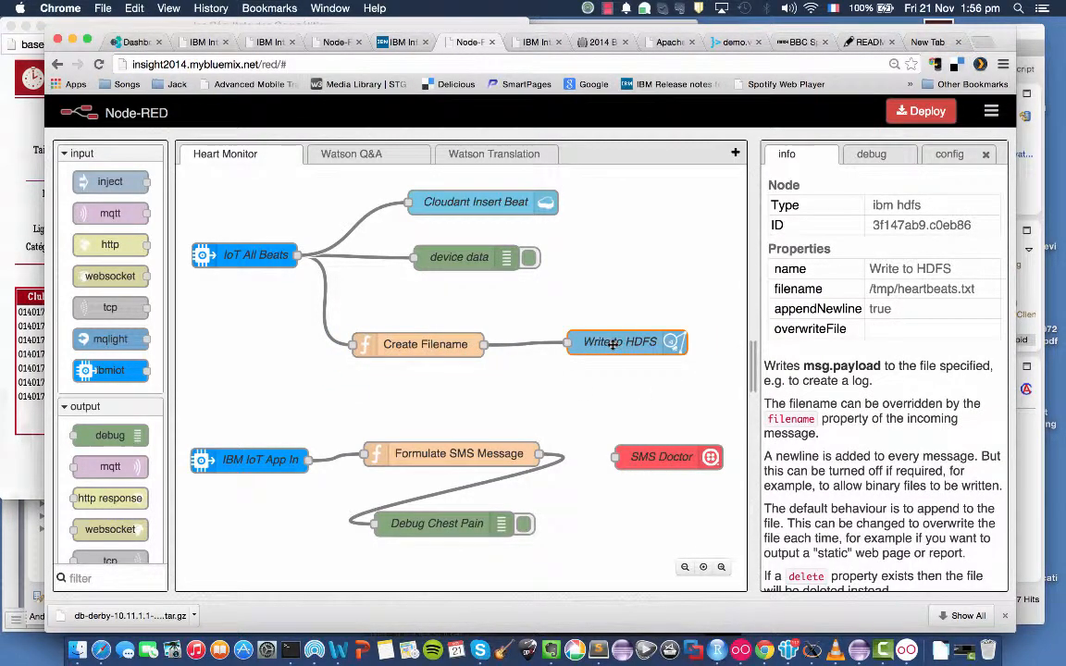
Review the Write to HDFS node's file settings, and examine the services bound to the insight2014-1 app in the Bluemix dashboard.
{"action": "double_click", "coordinate": [613, 344]}
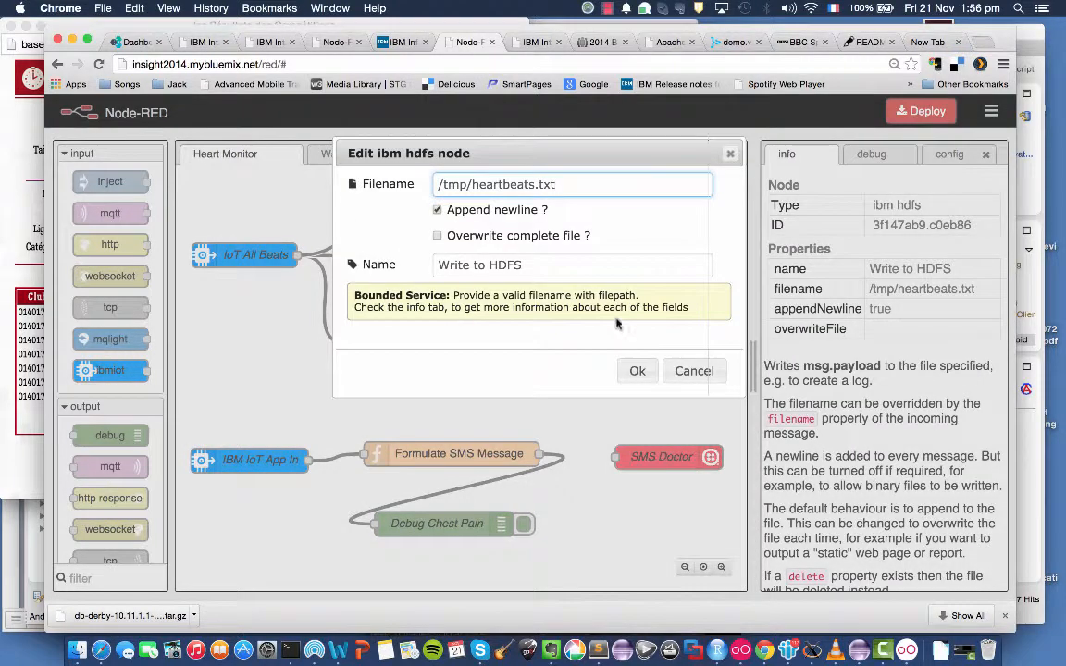
{"action": "left_click", "coordinate": [696, 372]}
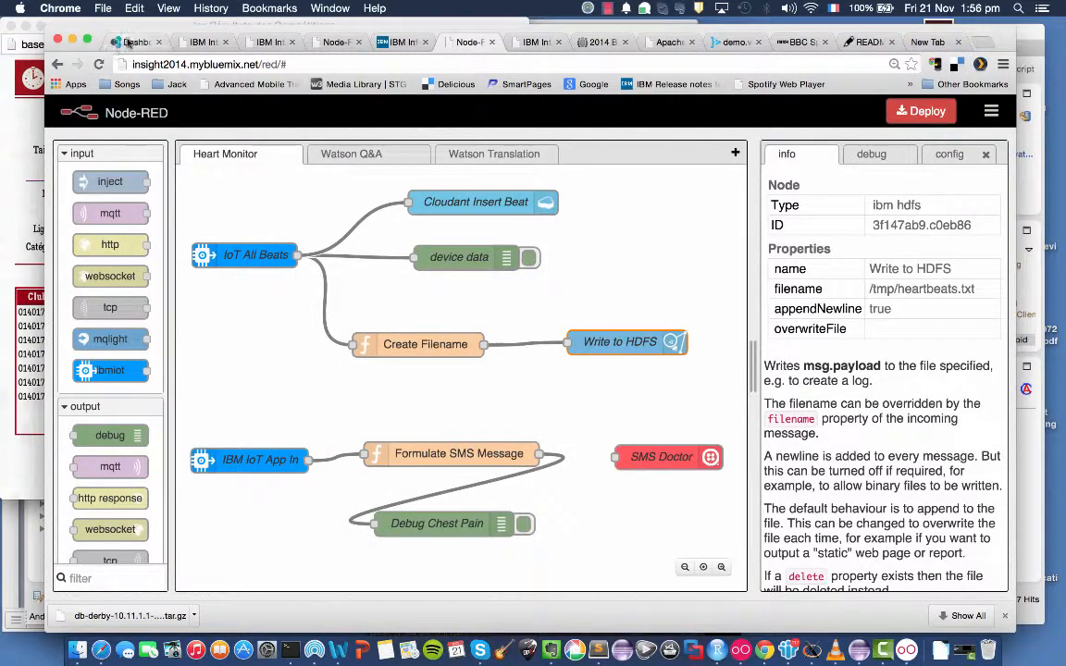
{"action": "left_click", "coordinate": [133, 43]}
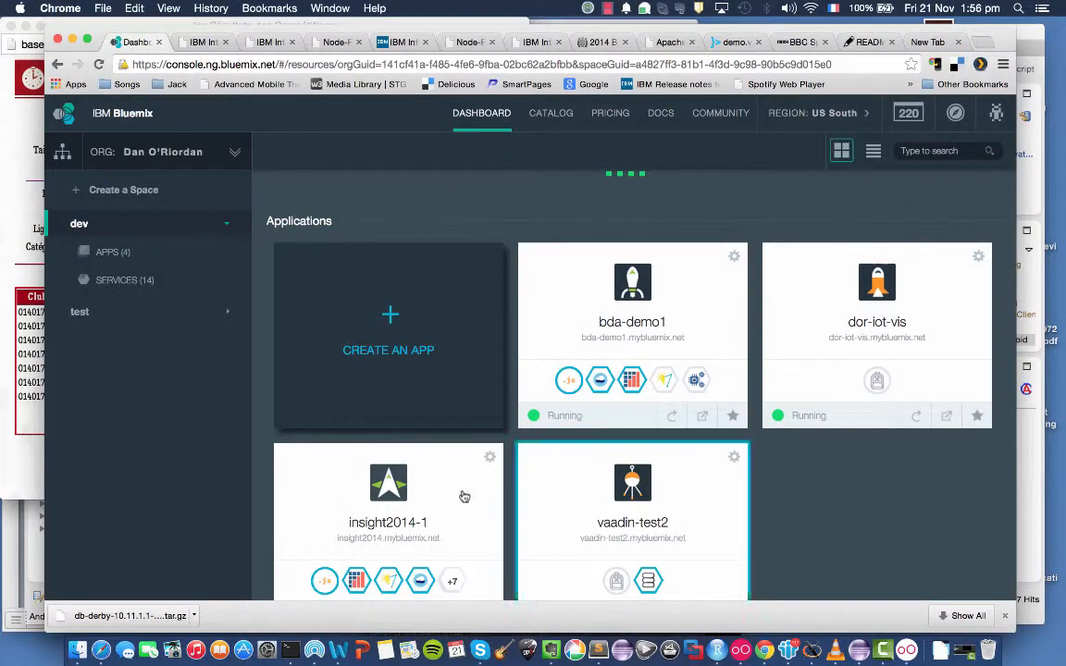
{"action": "left_click", "coordinate": [442, 519]}
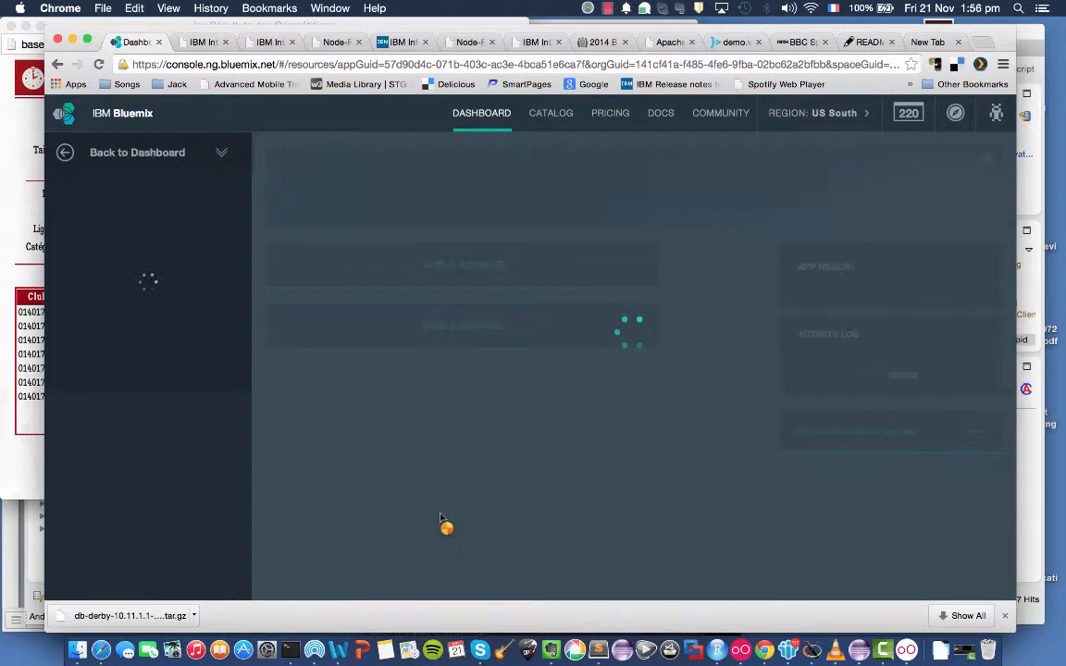
{"action": "scroll", "coordinate": [444, 520], "scroll_direction": "down", "scroll_amount": 3}
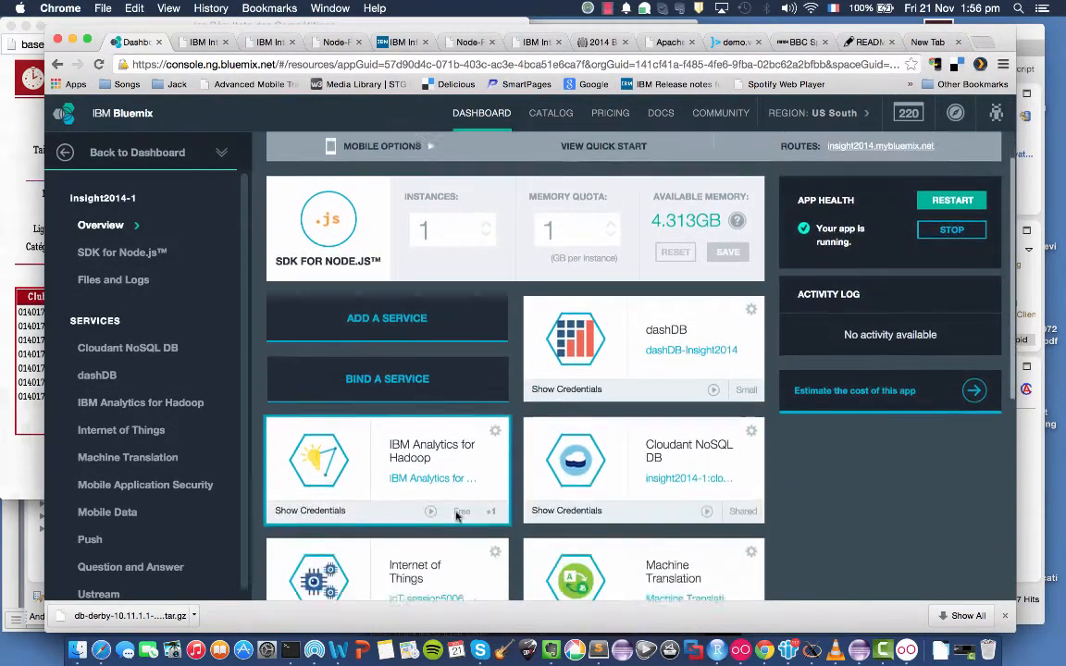
{"action": "scroll", "coordinate": [456, 517], "scroll_direction": "down", "scroll_amount": 1}
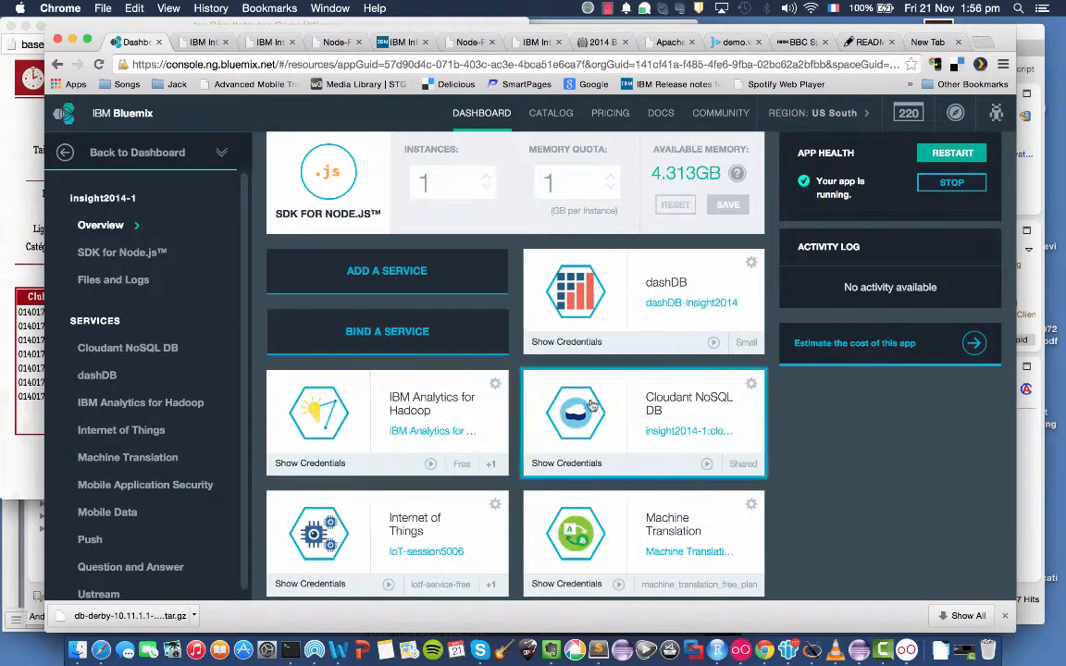
{"action": "scroll", "coordinate": [453, 412], "scroll_direction": "down", "scroll_amount": 2}
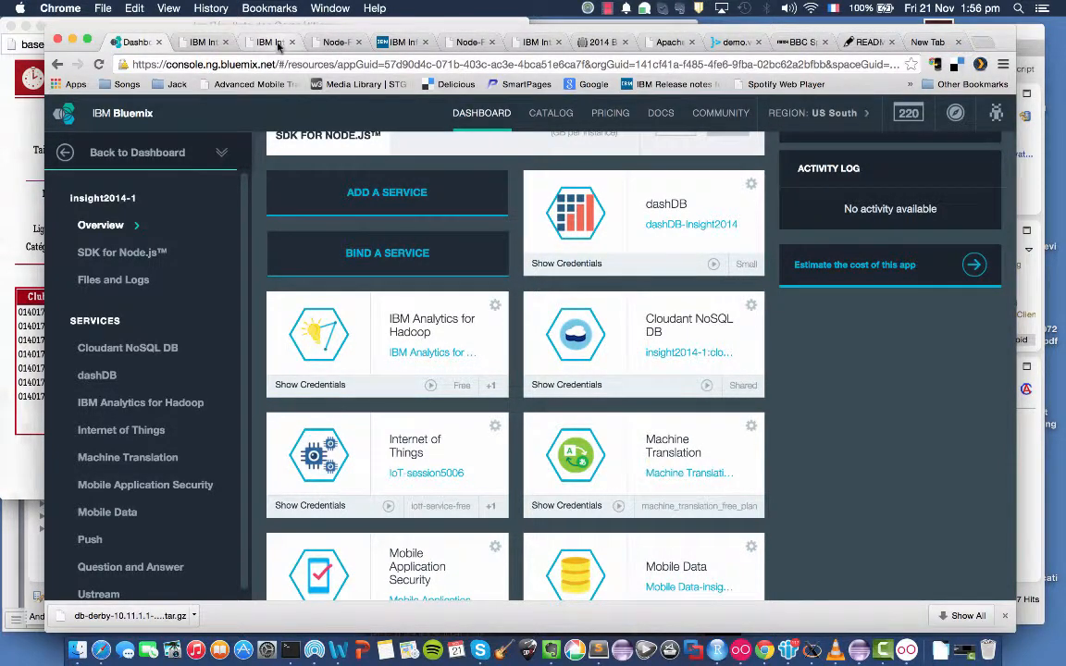
Close the bda-demo1 Node-RED page in the browser, and return to the Heart Monitor flow of insight2014.
{"action": "left_click", "coordinate": [336, 42]}
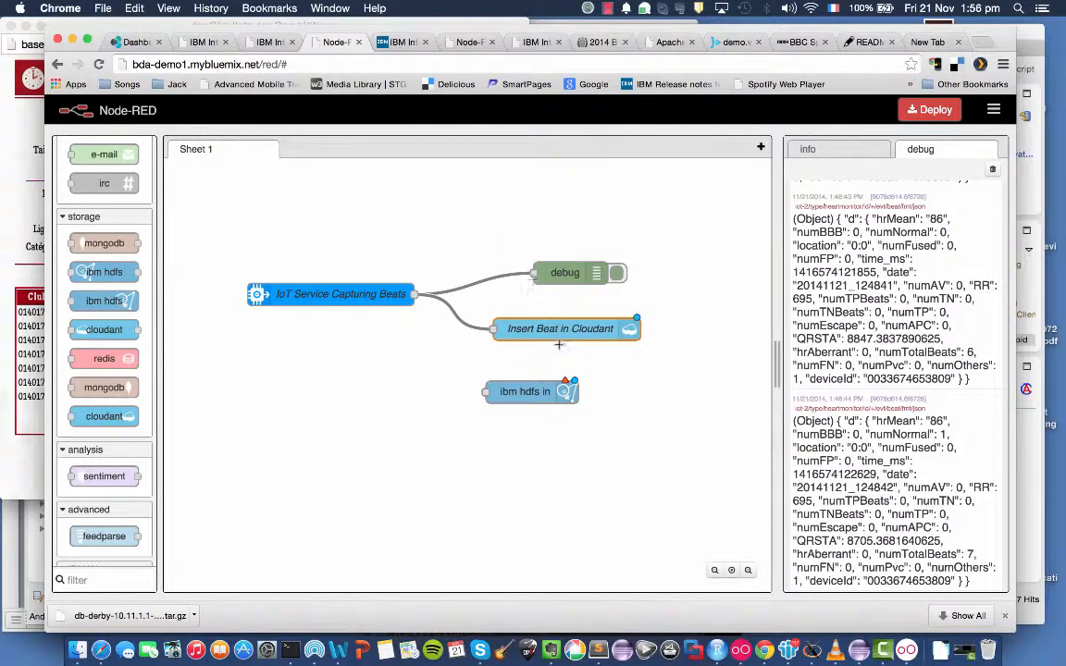
{"action": "left_click", "coordinate": [358, 42]}
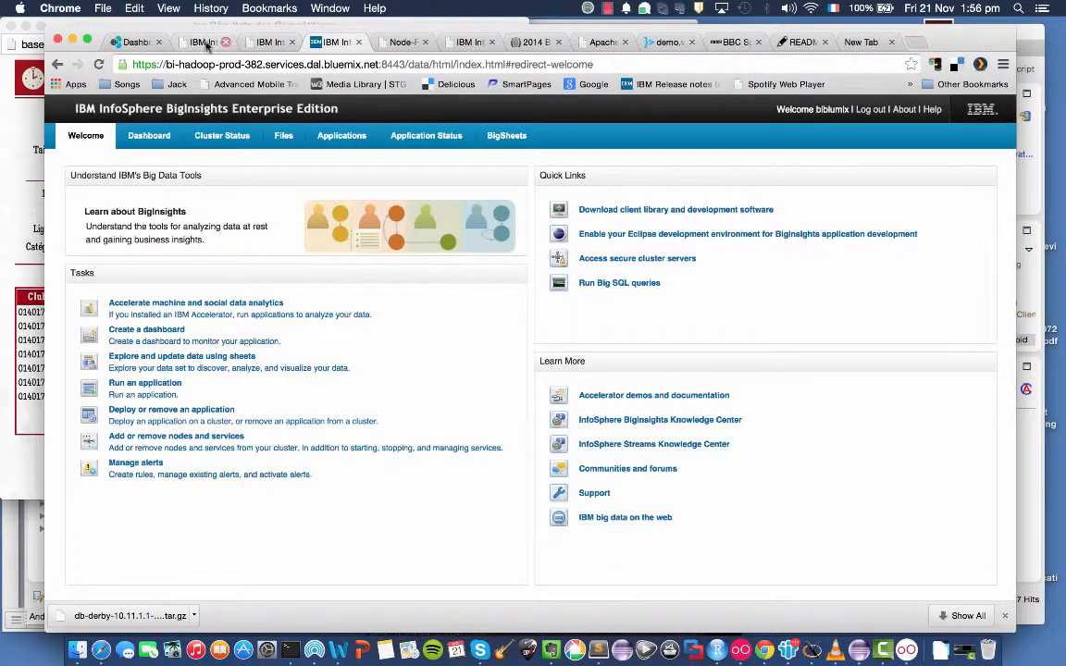
{"action": "left_click", "coordinate": [206, 43]}
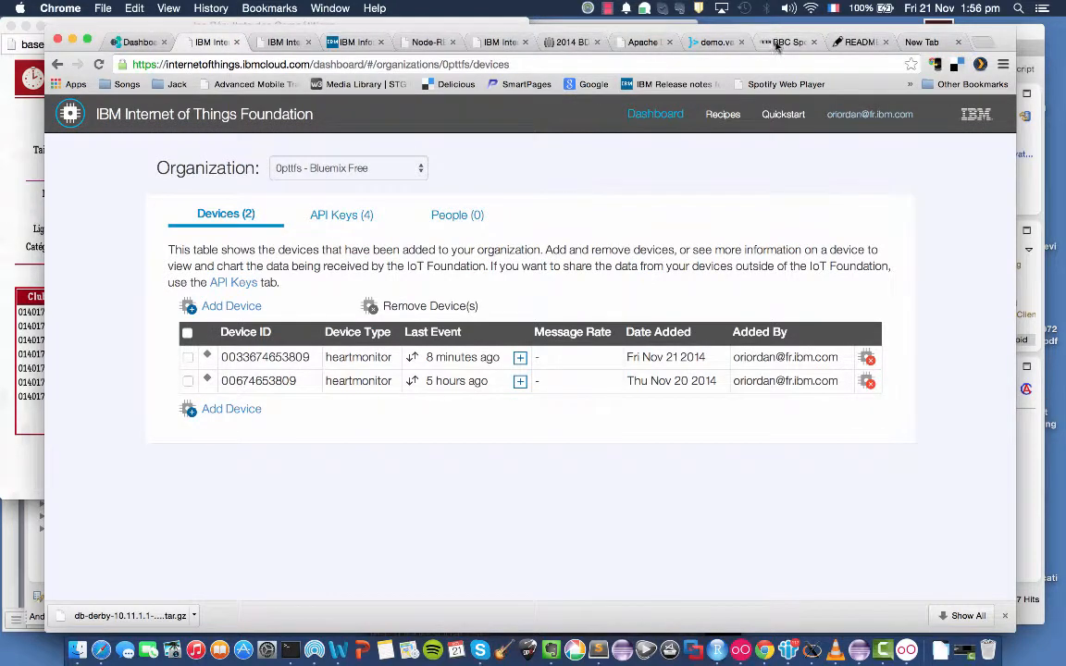
{"action": "left_click", "coordinate": [407, 41]}
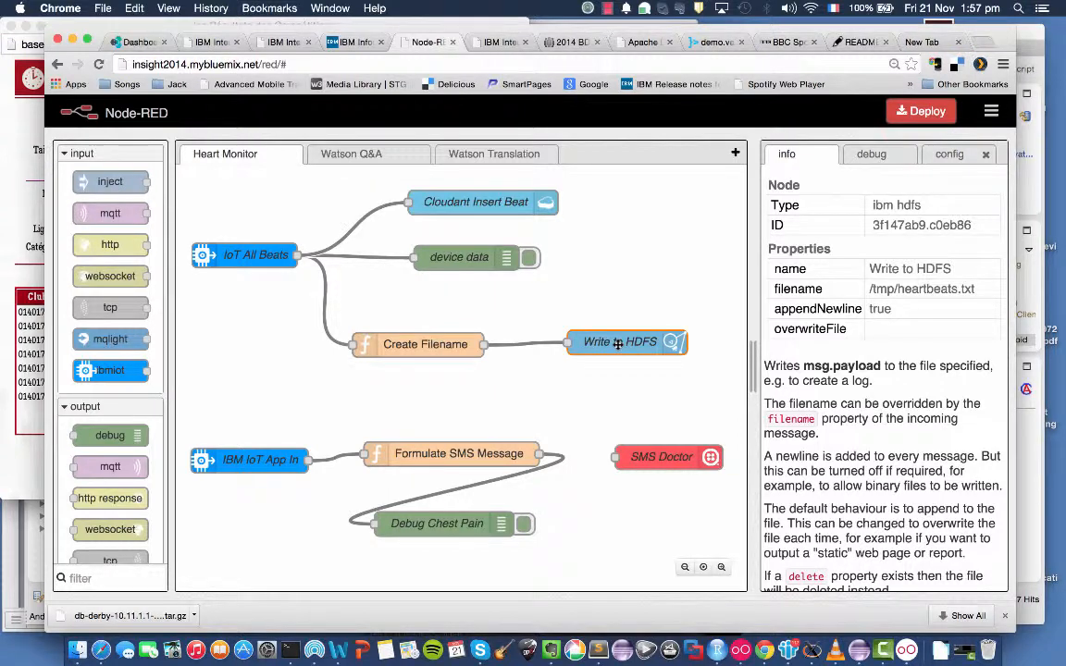
Review the settings of the Create Filename, Cloudant Insert Beat and IBM IoT App In nodes without changing them.
{"action": "double_click", "coordinate": [441, 345]}
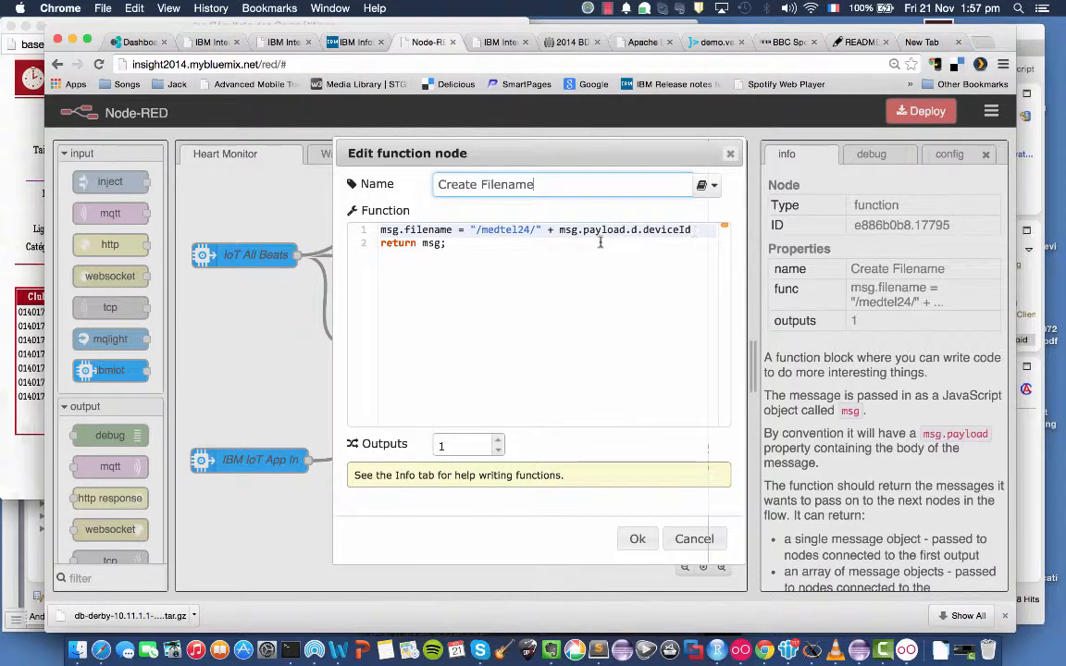
{"action": "left_click", "coordinate": [688, 537]}
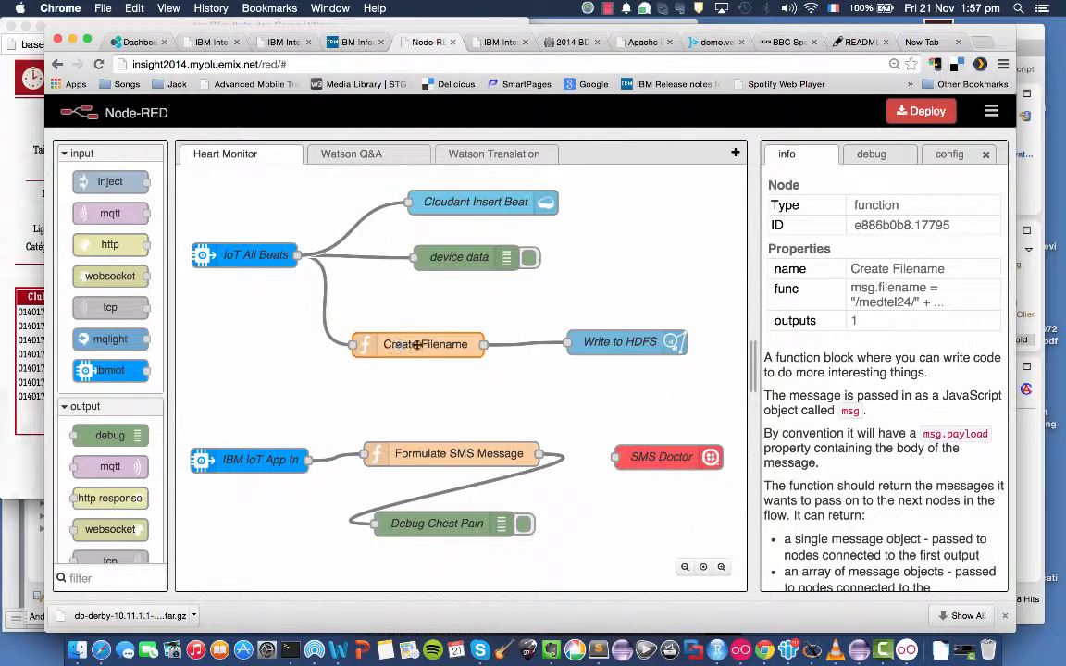
{"action": "double_click", "coordinate": [467, 205]}
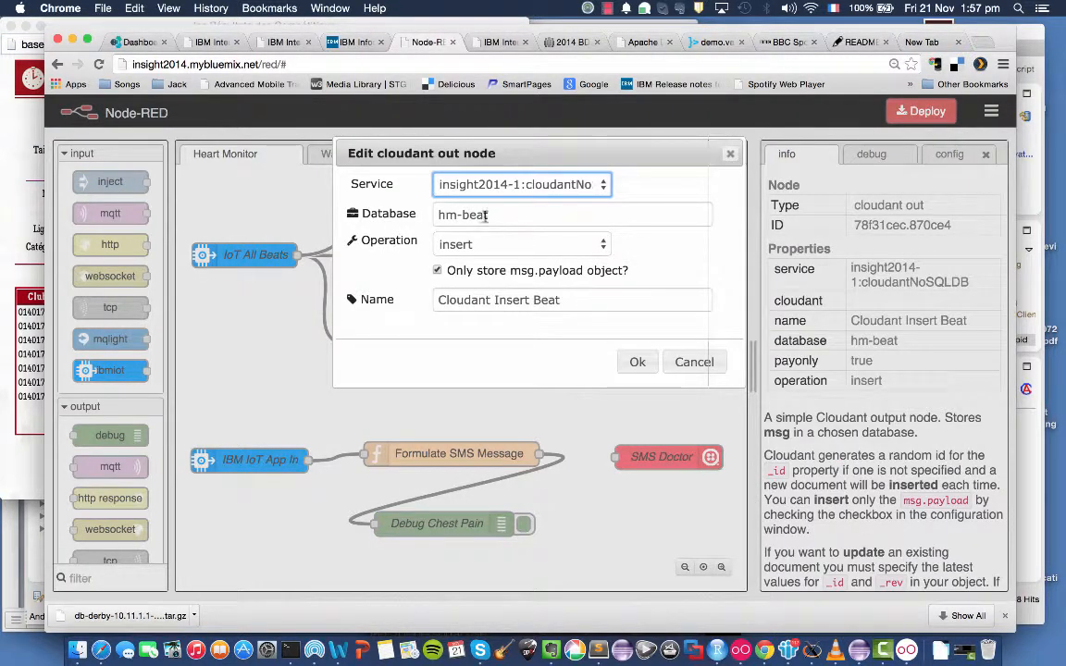
{"action": "left_click", "coordinate": [693, 363]}
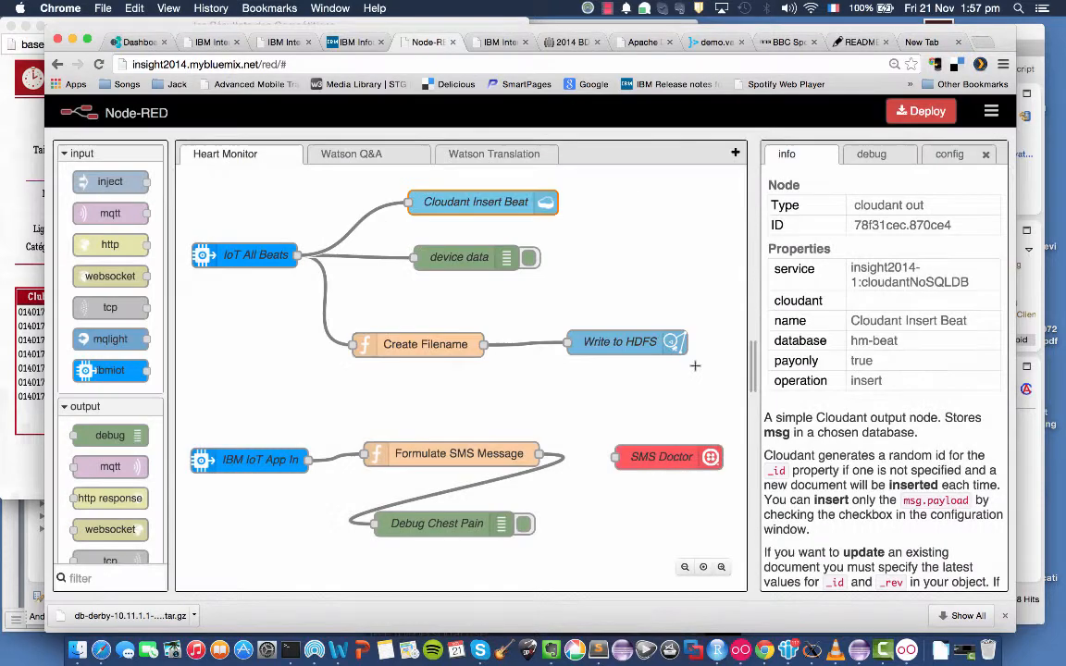
{"action": "double_click", "coordinate": [253, 459]}
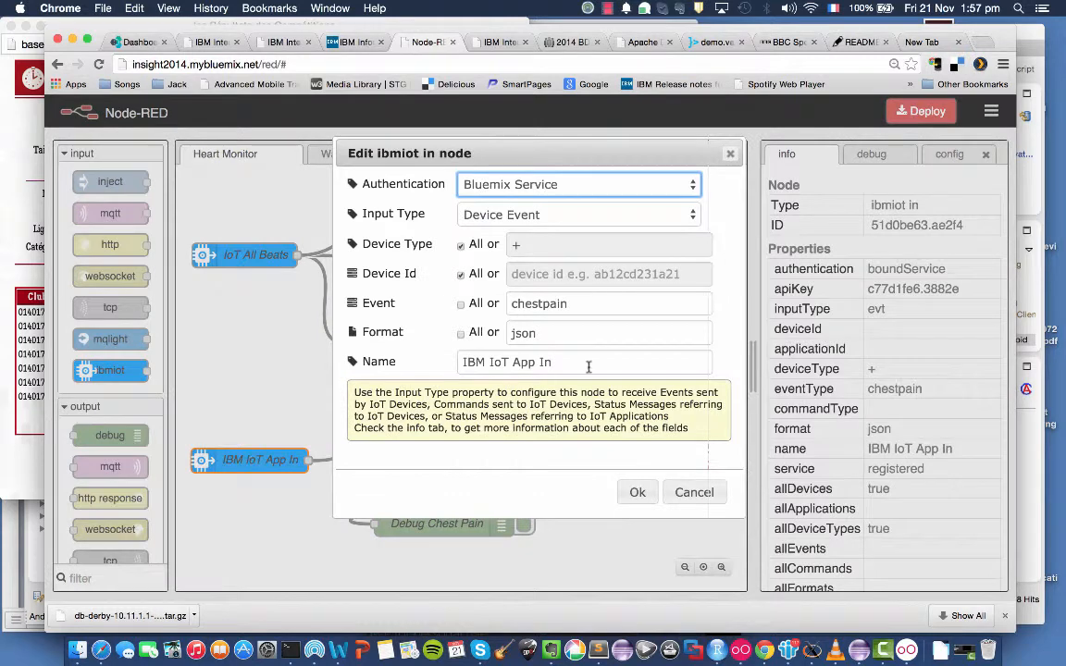
{"action": "left_click", "coordinate": [694, 492]}
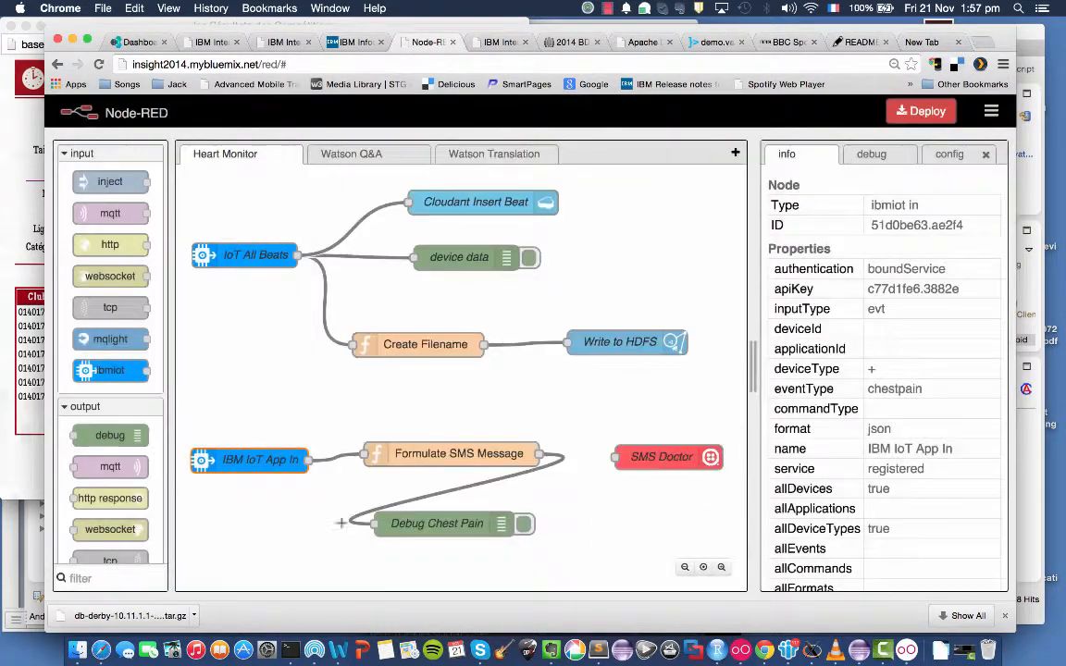
Switch to the Hearty app in the Genymotion emulator and send a Chest Pain emergency.
{"action": "left_click", "coordinate": [903, 636]}
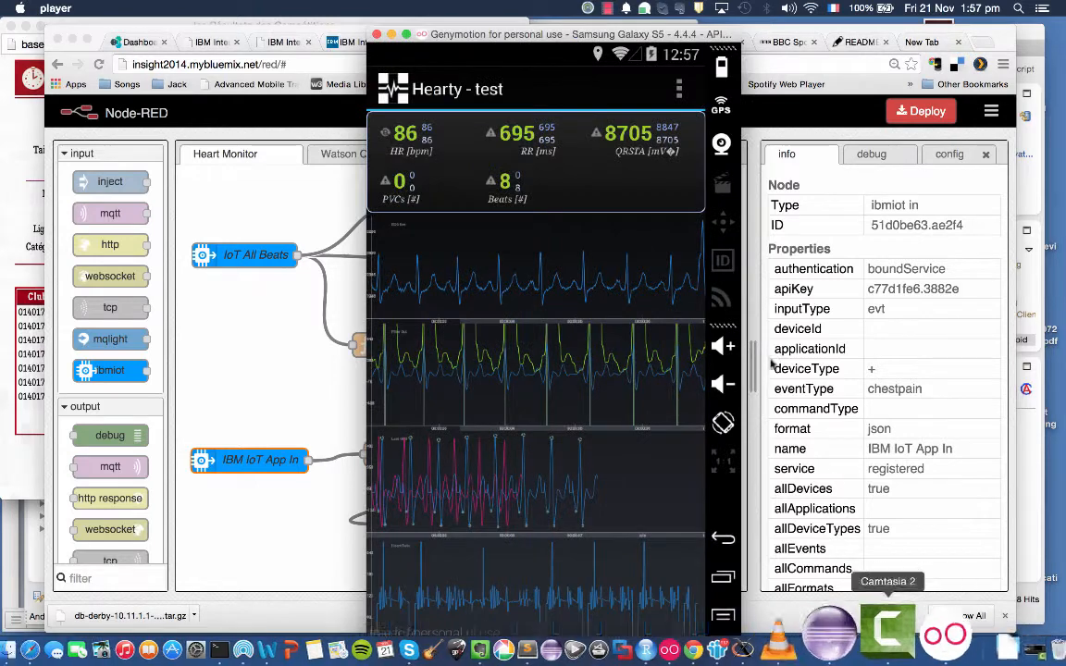
{"action": "left_click", "coordinate": [679, 91]}
{"action": "left_click", "coordinate": [597, 408]}
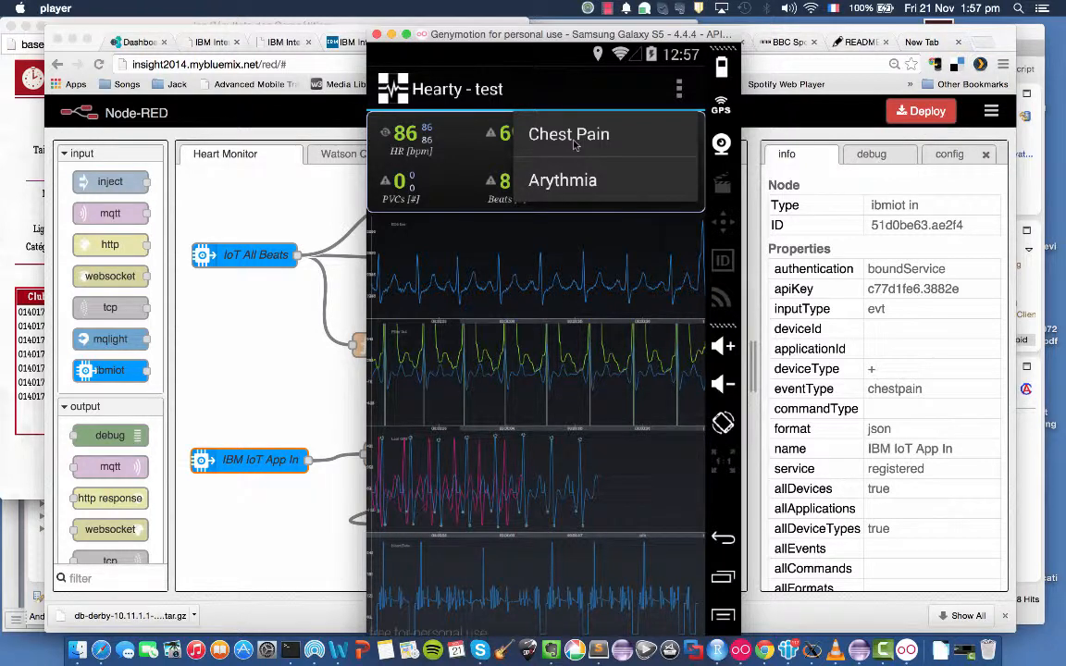
{"action": "left_click", "coordinate": [574, 139]}
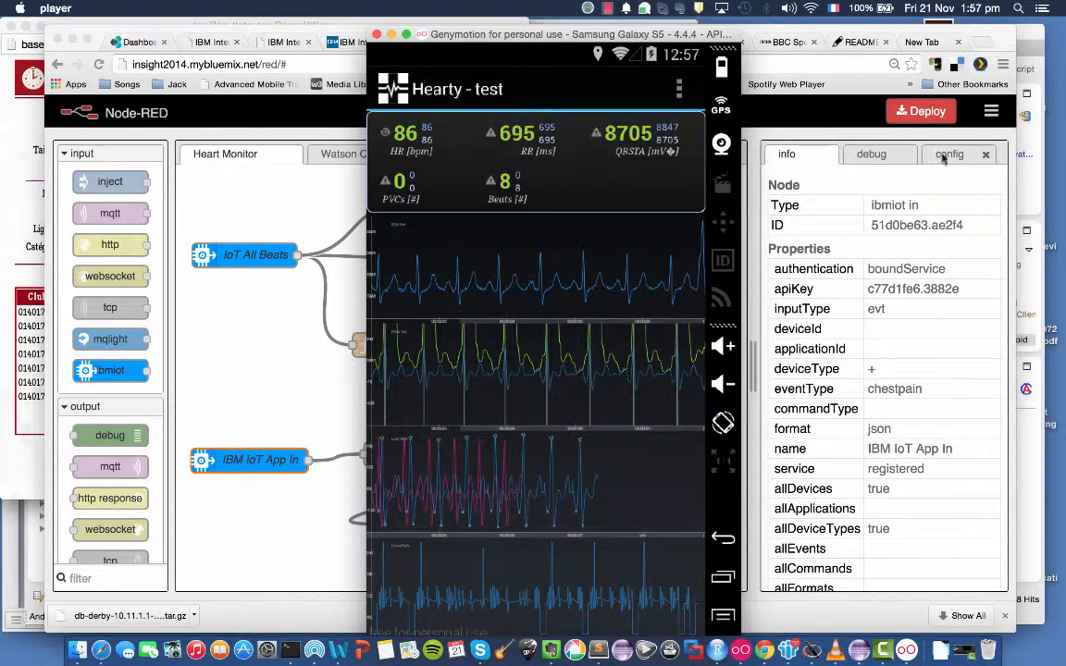
Return to Node-RED in the browser, show the debug messages and clear them all.
{"action": "left_click", "coordinate": [871, 155]}
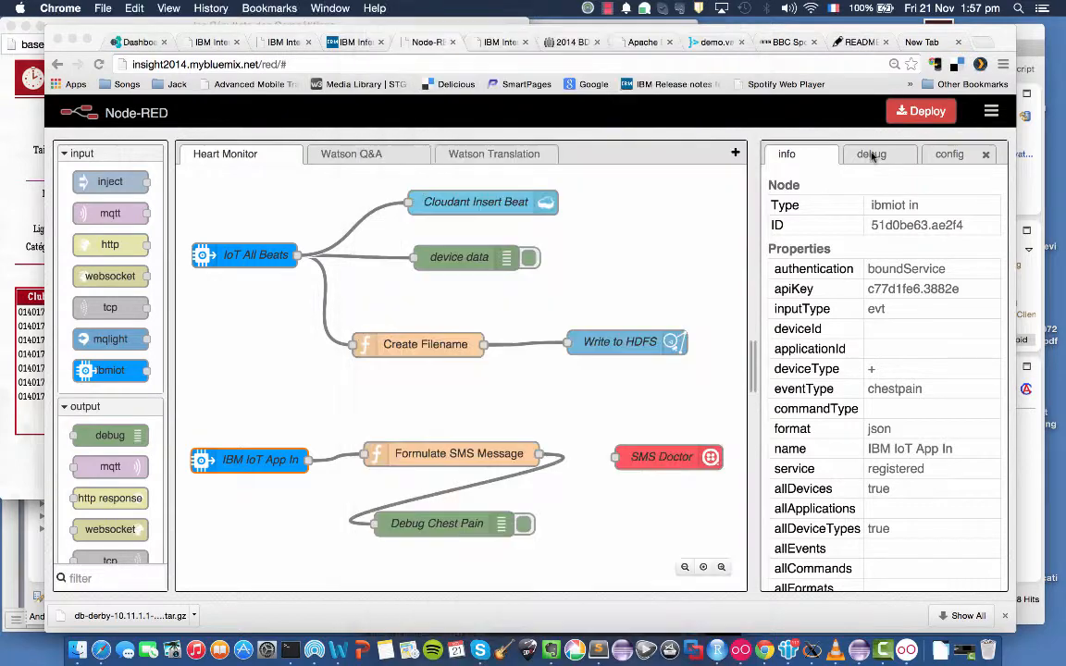
{"action": "left_click", "coordinate": [871, 156]}
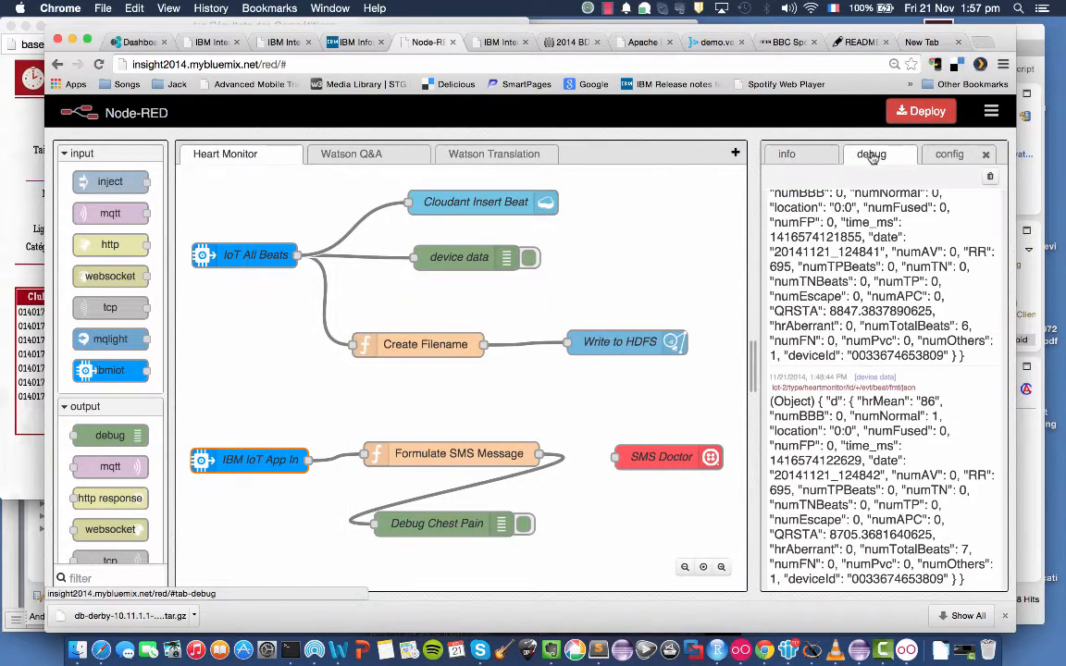
{"action": "left_click", "coordinate": [990, 177]}
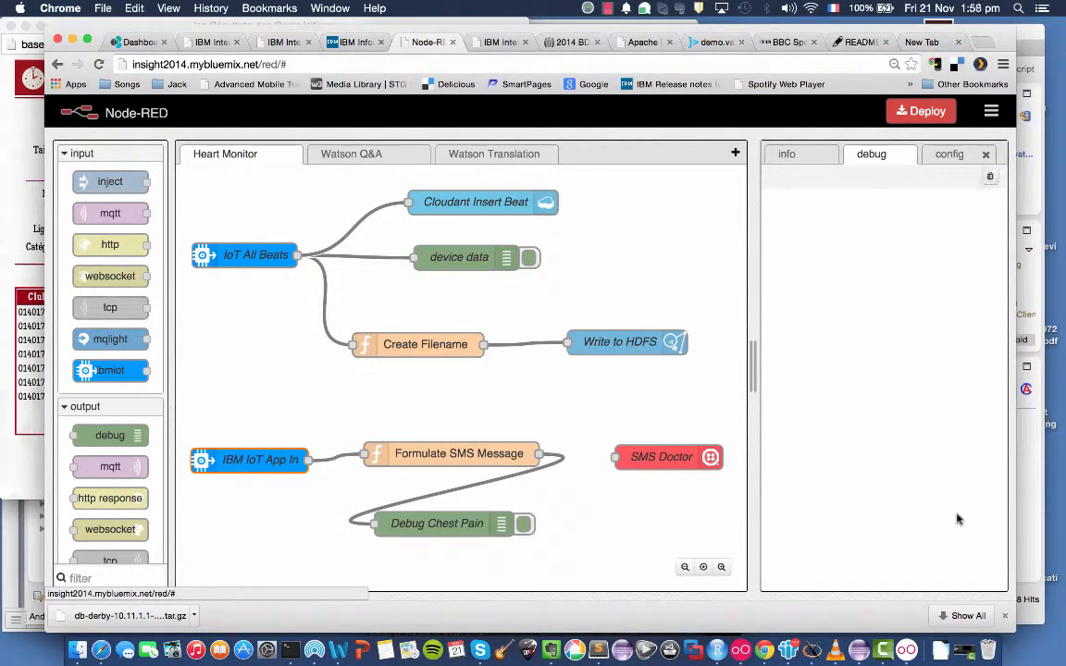
Bring the Hearty app in Genymotion back to the front and send another Chest Pain emergency.
{"action": "left_click", "coordinate": [903, 646]}
{"action": "left_click", "coordinate": [683, 98]}
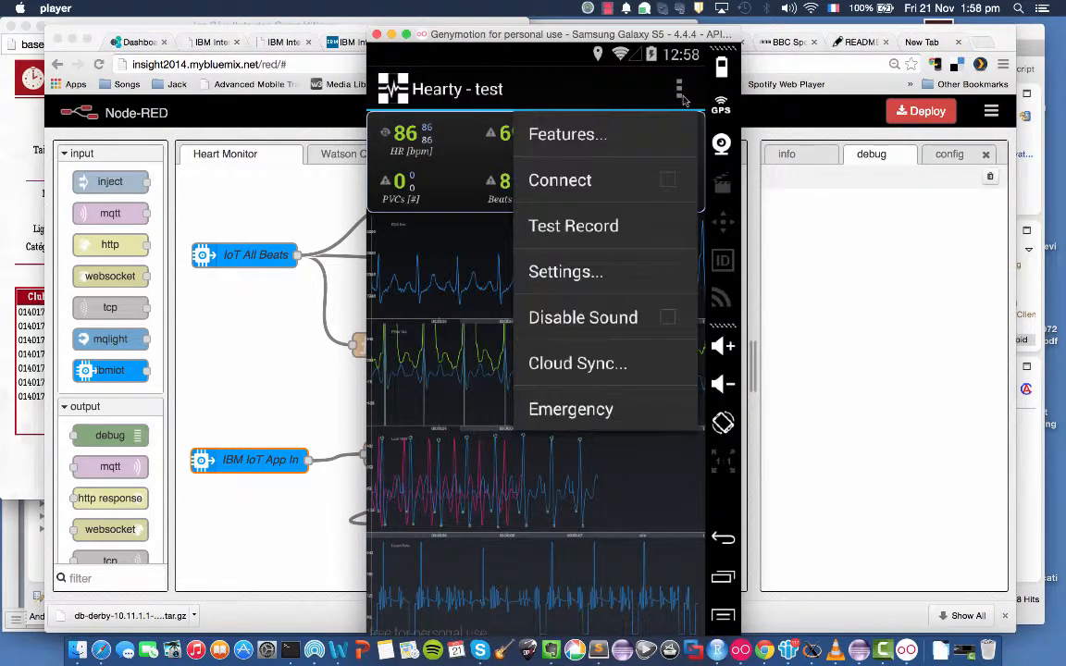
{"action": "left_click", "coordinate": [603, 414]}
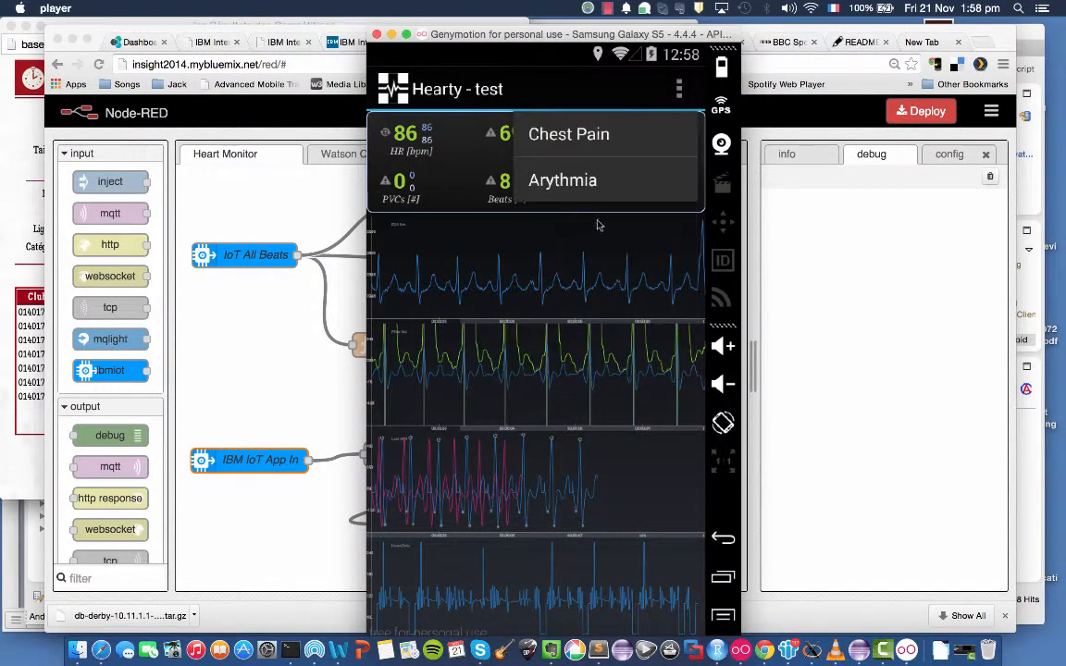
{"action": "left_click", "coordinate": [566, 136]}
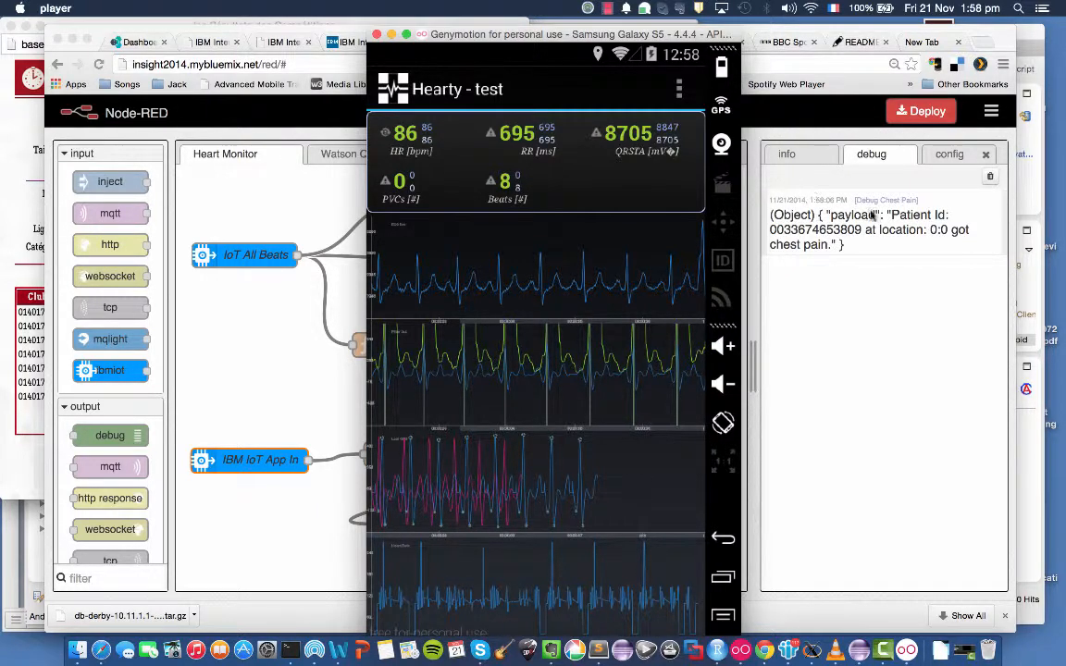
Enable the emulator's GPS and set its location to Cork using the map search, closing the mapping and GPS windows.
{"action": "left_click", "coordinate": [723, 107]}
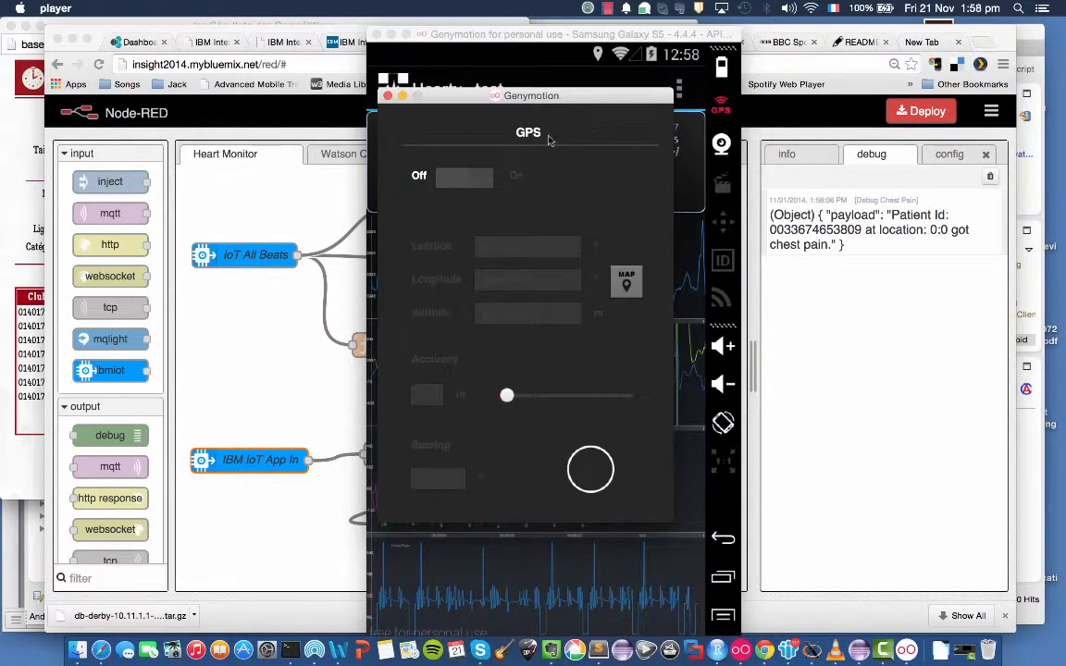
{"action": "left_click", "coordinate": [449, 176]}
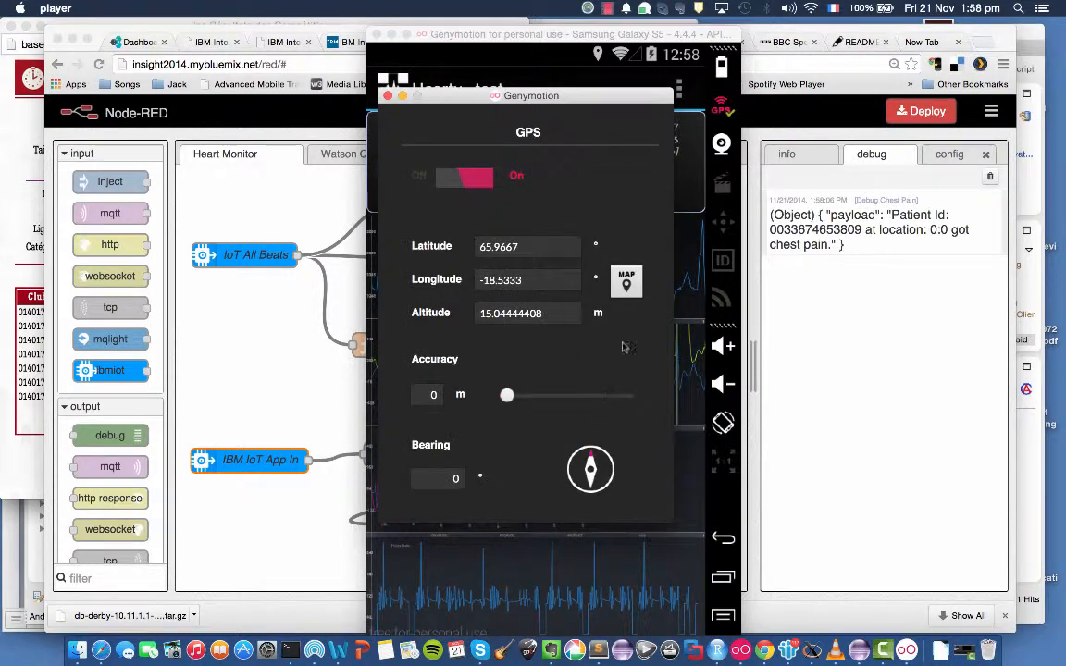
{"action": "left_click", "coordinate": [627, 282]}
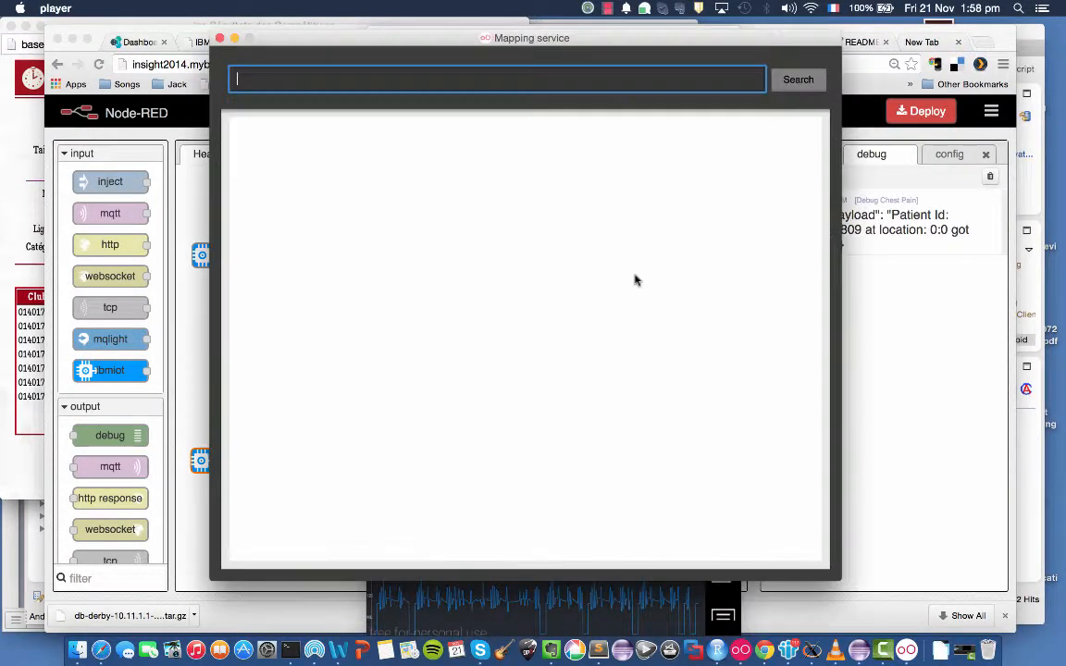
{"action": "type", "text": "cork"}
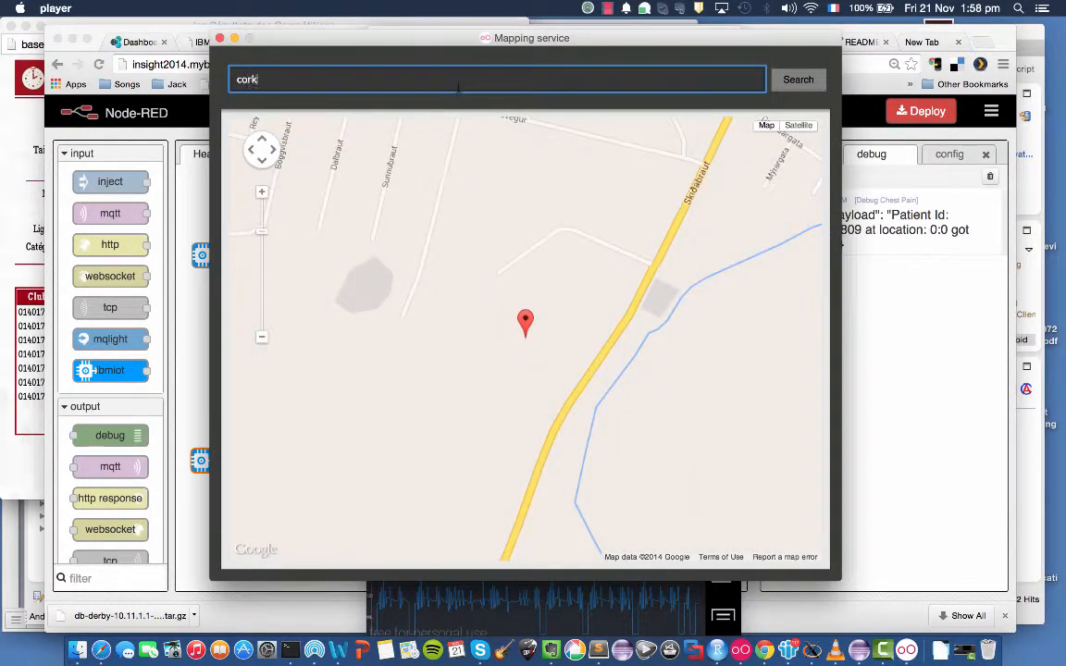
{"action": "left_click", "coordinate": [794, 80]}
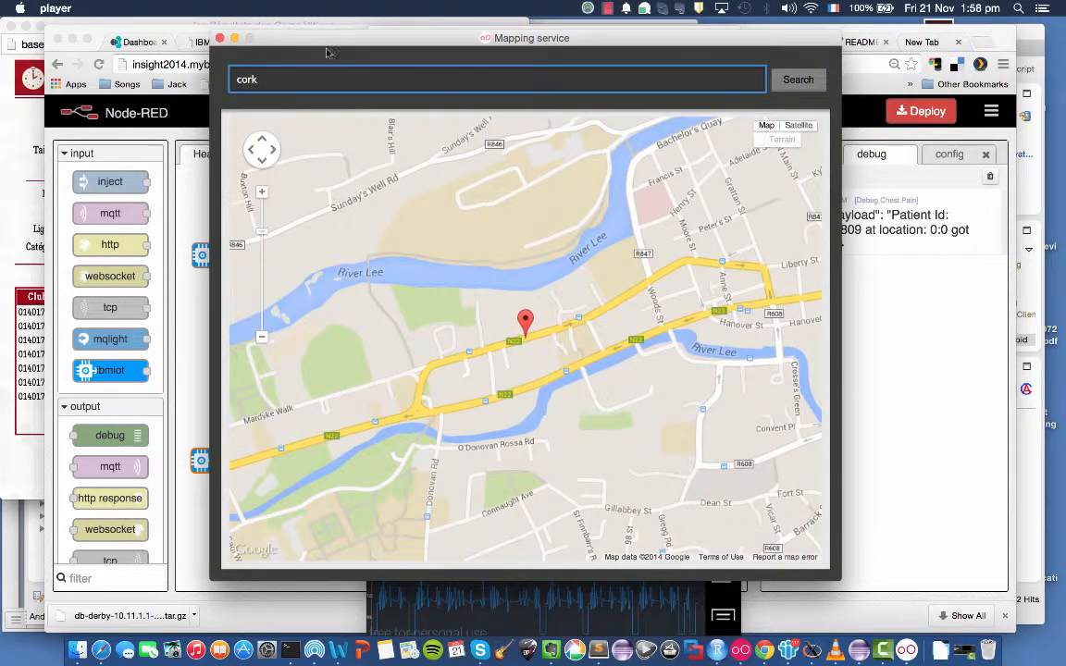
{"action": "left_click", "coordinate": [219, 38]}
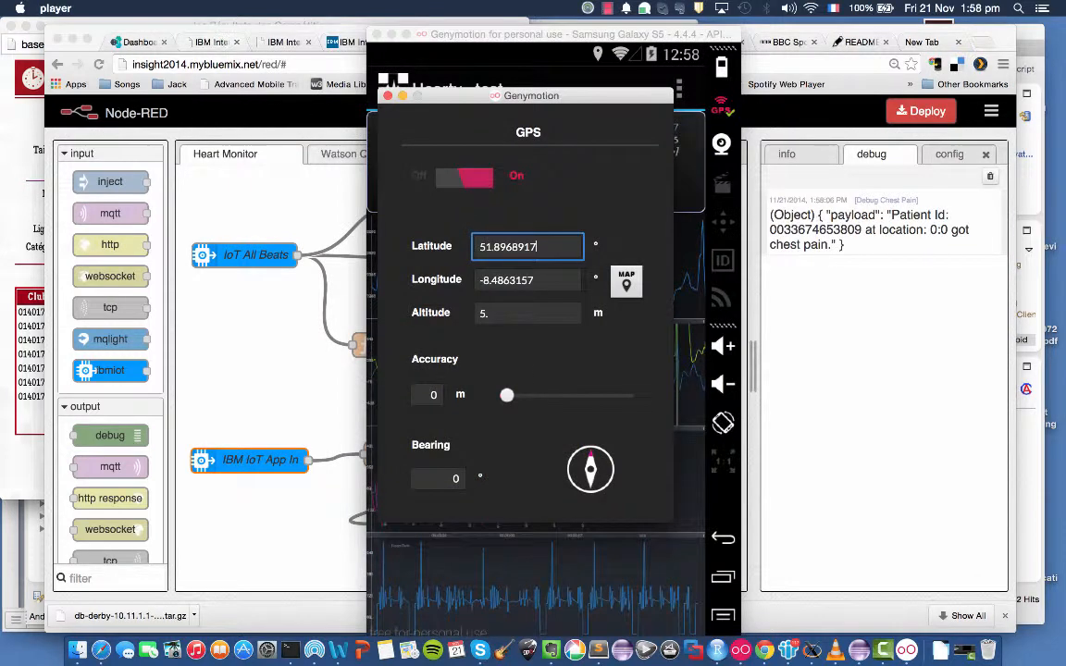
{"action": "left_click", "coordinate": [704, 307]}
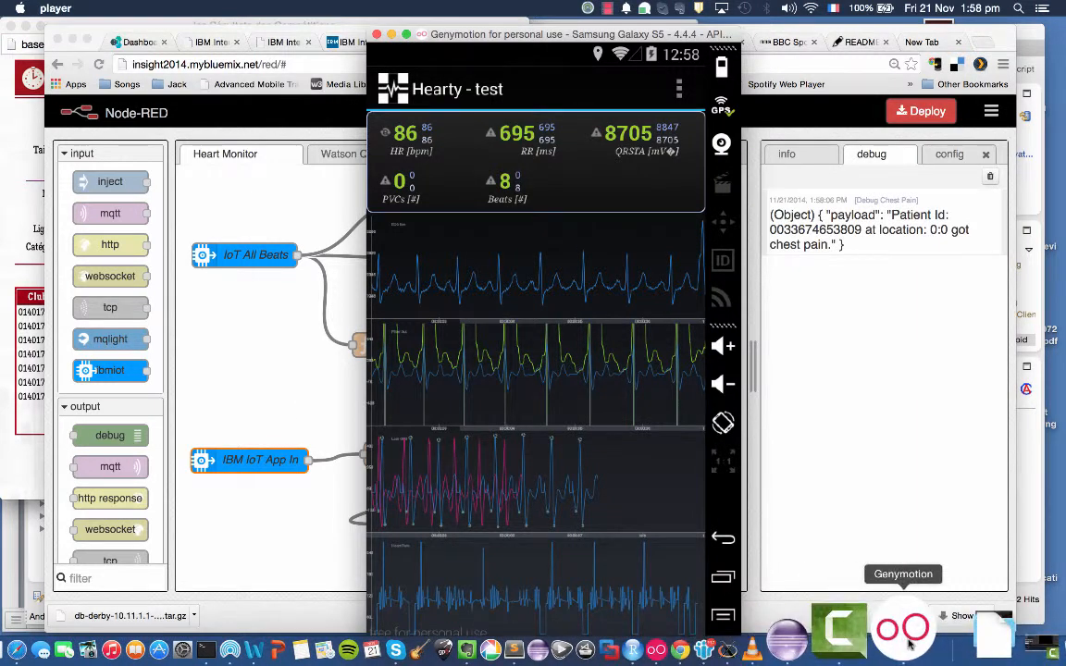
Send a Chest Pain emergency from Hearty with the emulator located in Cork.
{"action": "left_click", "coordinate": [679, 91]}
{"action": "left_click", "coordinate": [581, 410]}
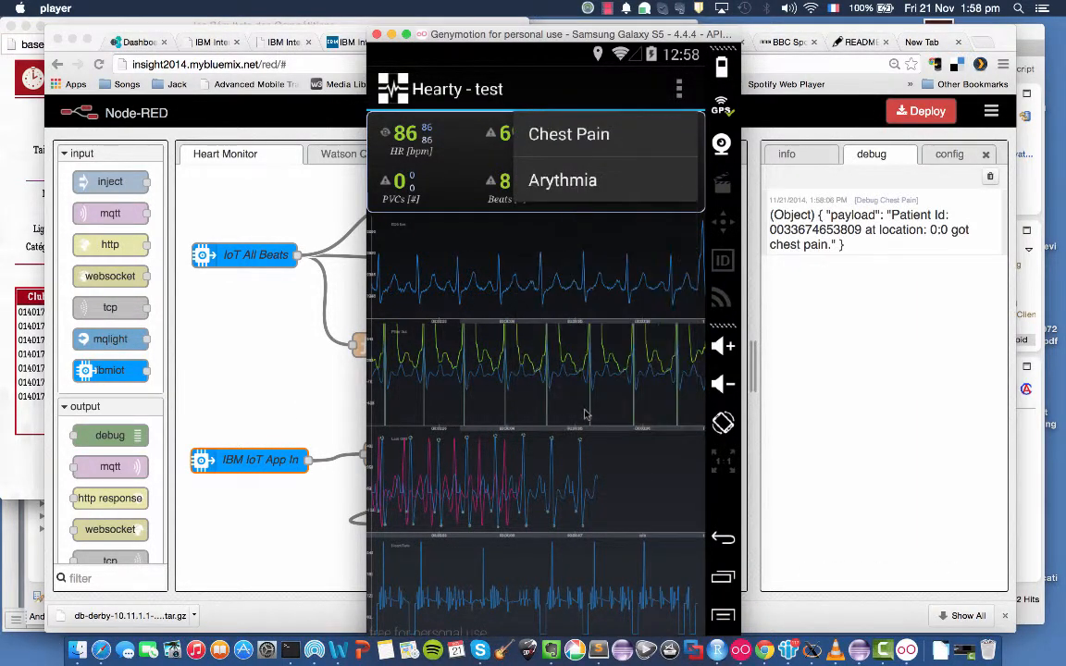
{"action": "left_click", "coordinate": [573, 137]}
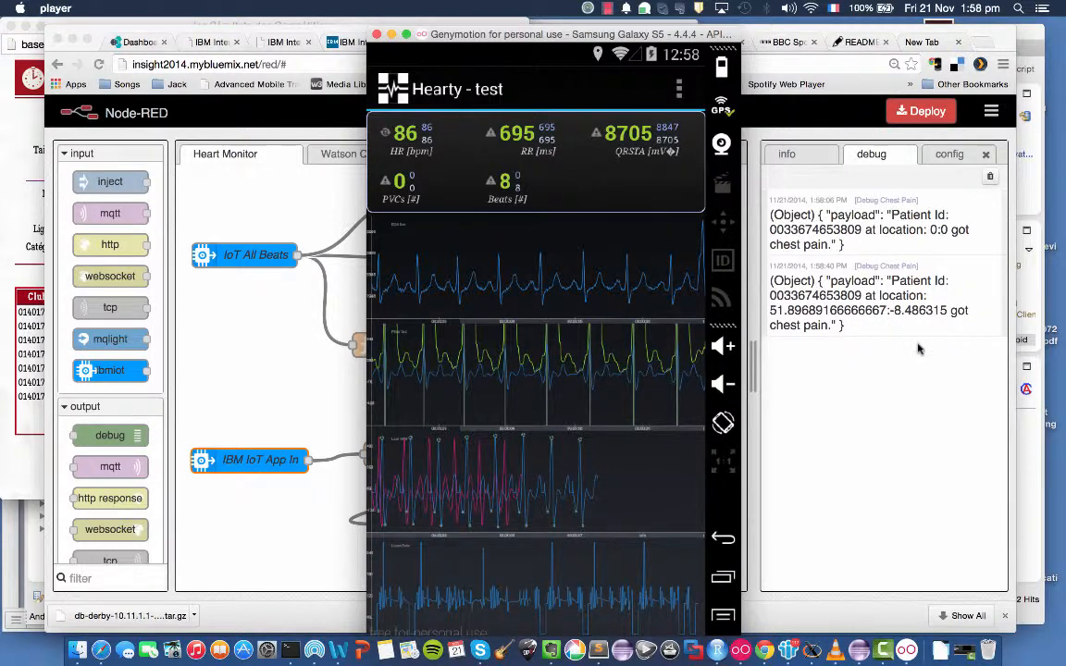
In Node-RED, replace the SMS Doctor node's recipient with the doctor's phone number, and wire Formulate SMS Message's output to that node.
{"action": "left_click", "coordinate": [272, 356]}
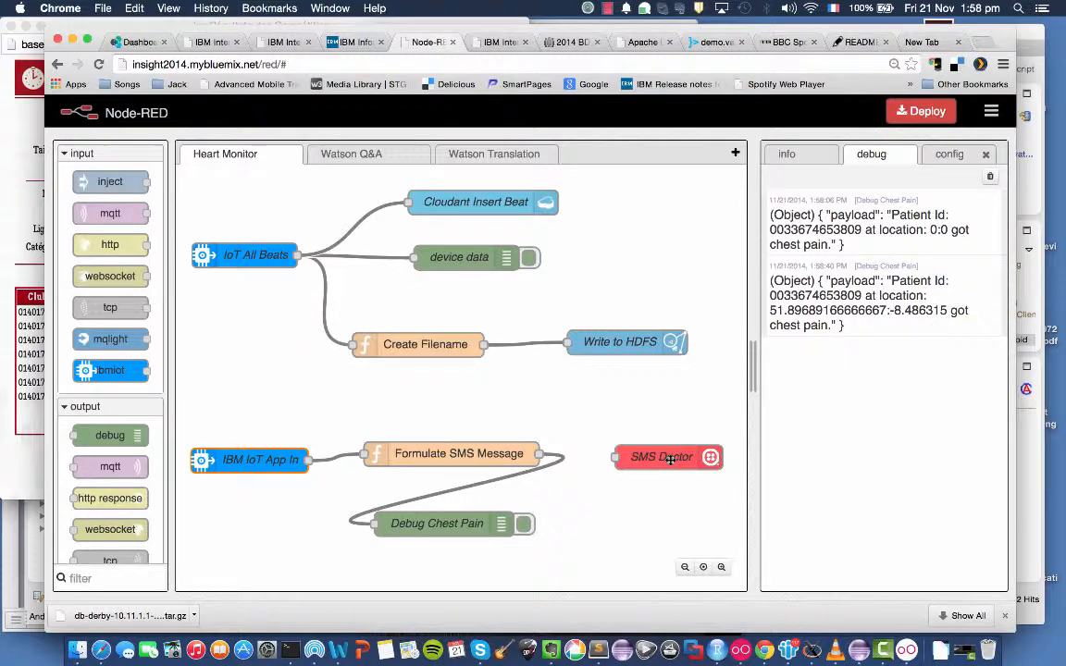
{"action": "double_click", "coordinate": [671, 460]}
{"action": "left_click", "coordinate": [533, 245]}
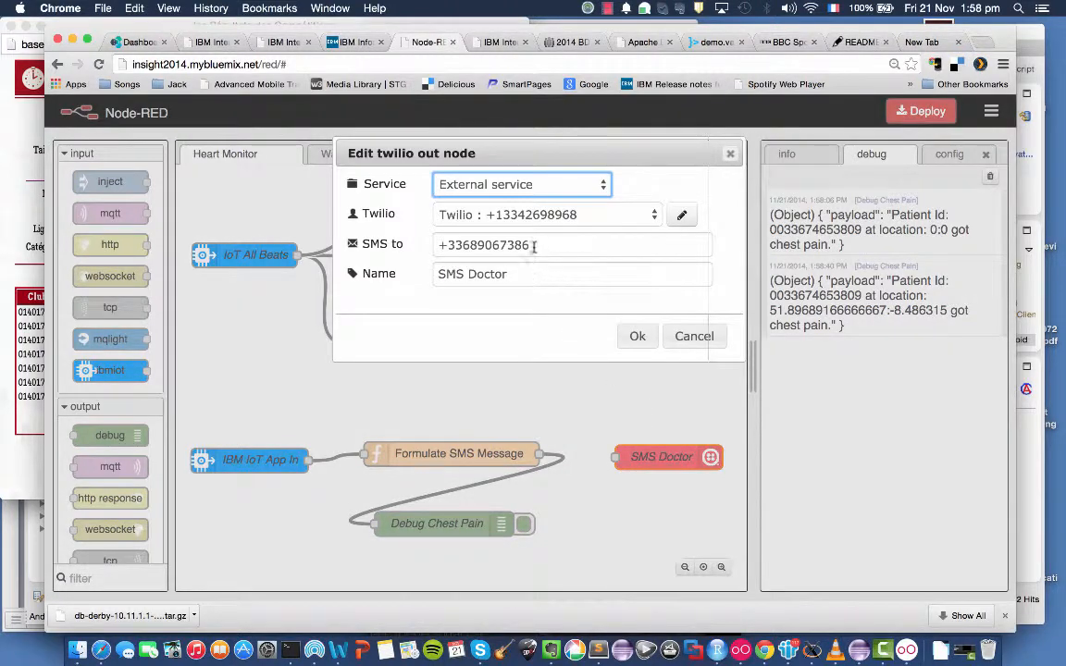
{"action": "key", "text": "BackSpace"}
{"action": "key", "text": "BackSpace"}
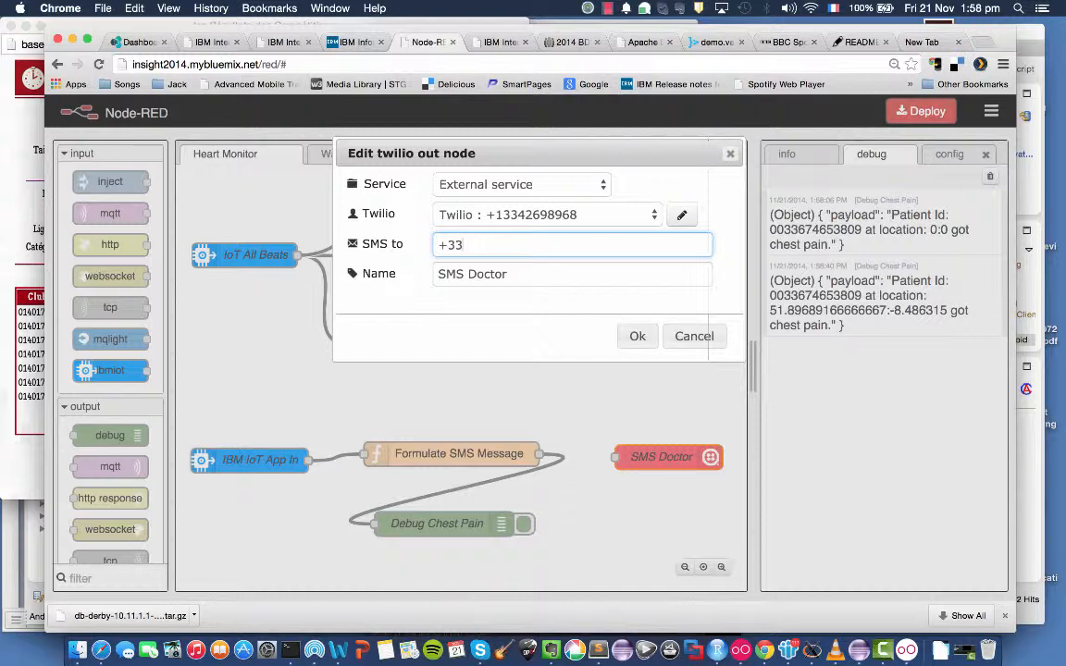
{"action": "type", "text": "74653809"}
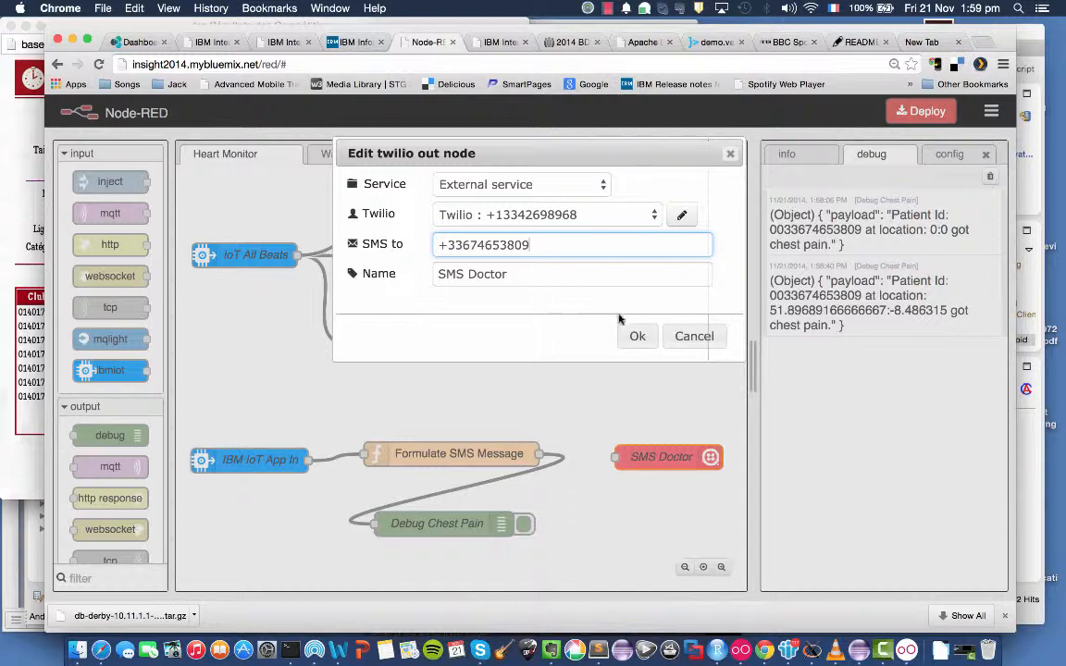
{"action": "left_click", "coordinate": [636, 336]}
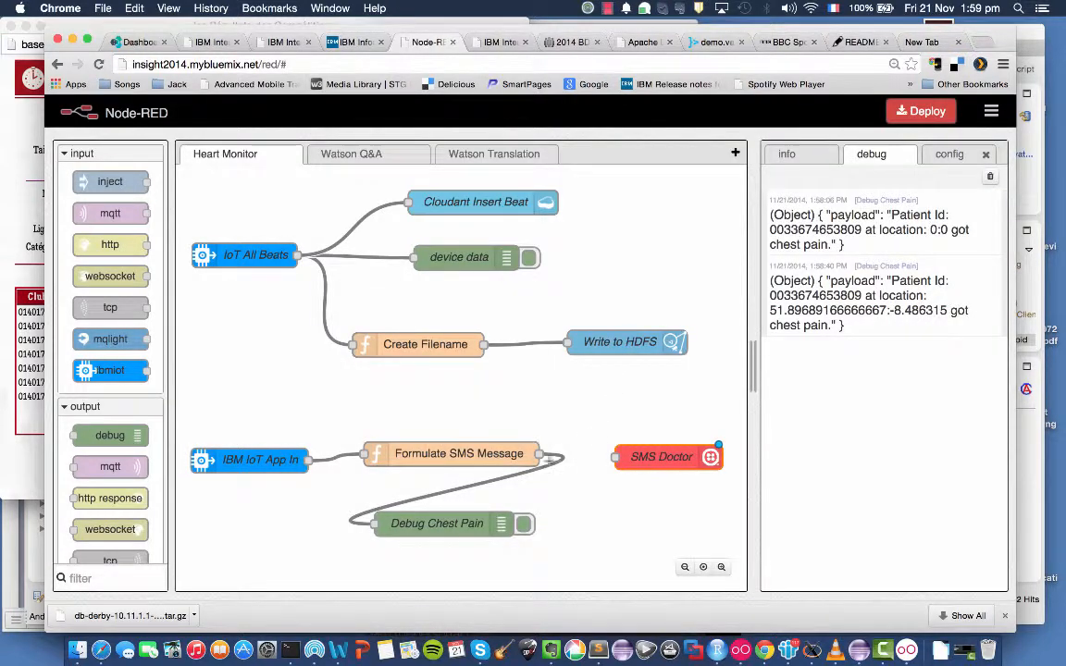
{"action": "left_click_drag", "start_coordinate": [540, 454], "coordinate": [616, 459]}
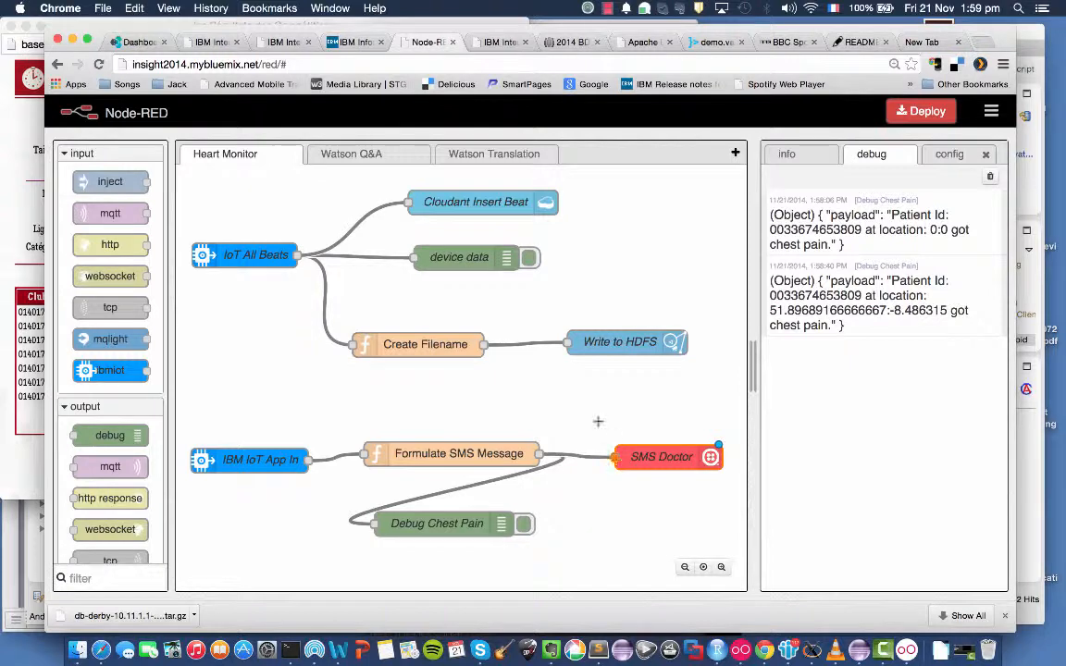
Review the full payload code of the Formulate SMS Message function, and deploy the Heart Monitor flow.
{"action": "left_click", "coordinate": [429, 456]}
{"action": "double_click", "coordinate": [429, 456]}
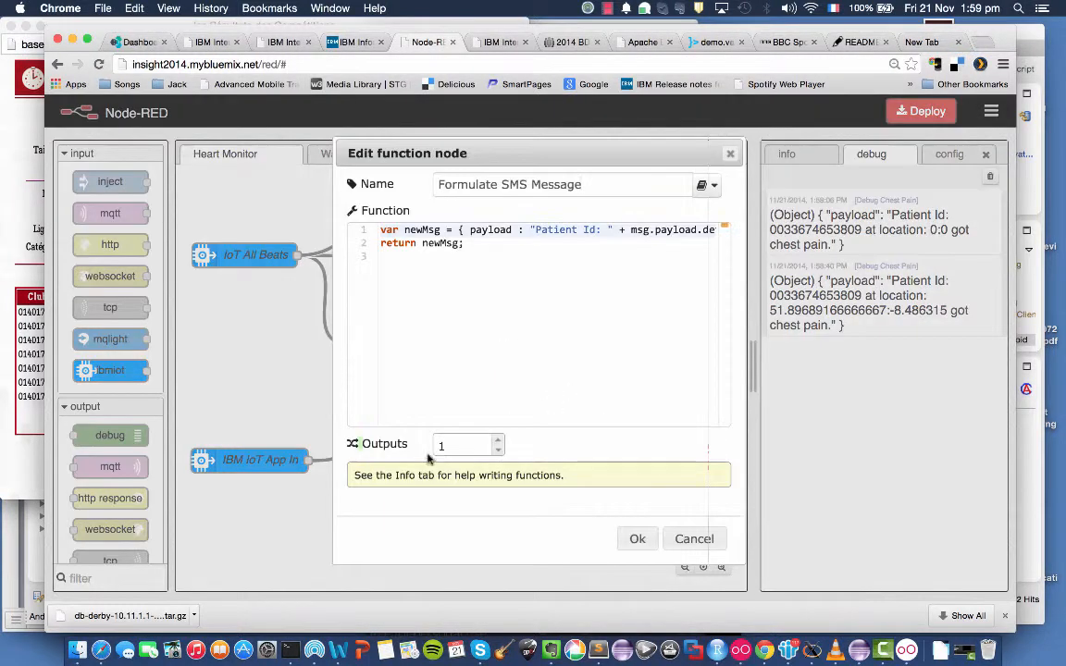
{"action": "scroll", "coordinate": [532, 296], "scroll_direction": "right", "scroll_amount": 5}
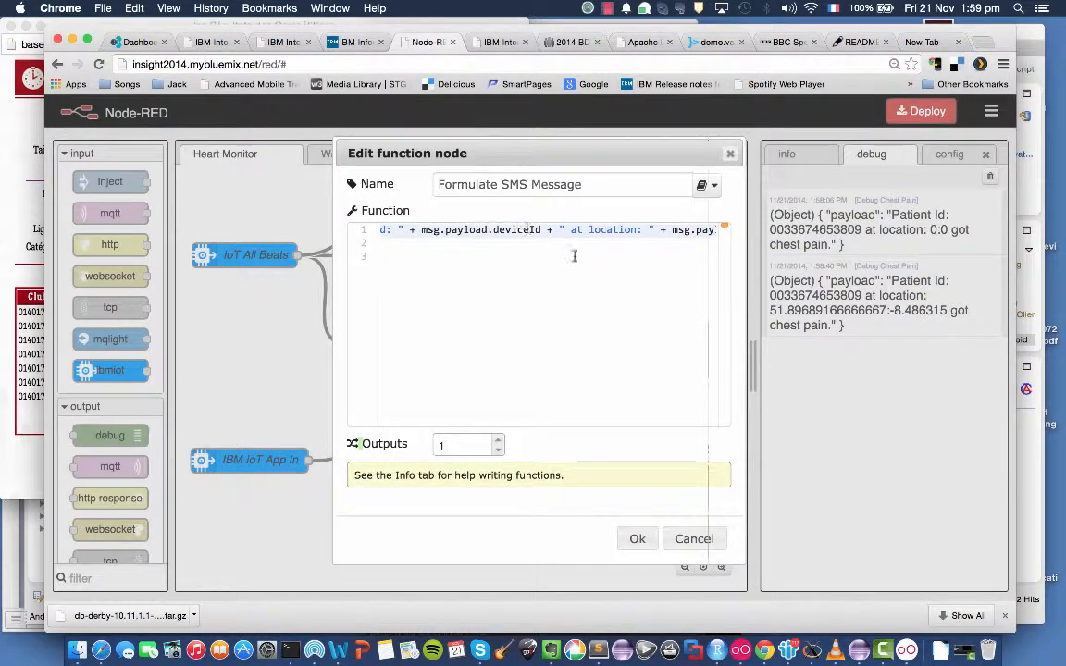
{"action": "scroll", "coordinate": [614, 329], "scroll_direction": "right", "scroll_amount": 5}
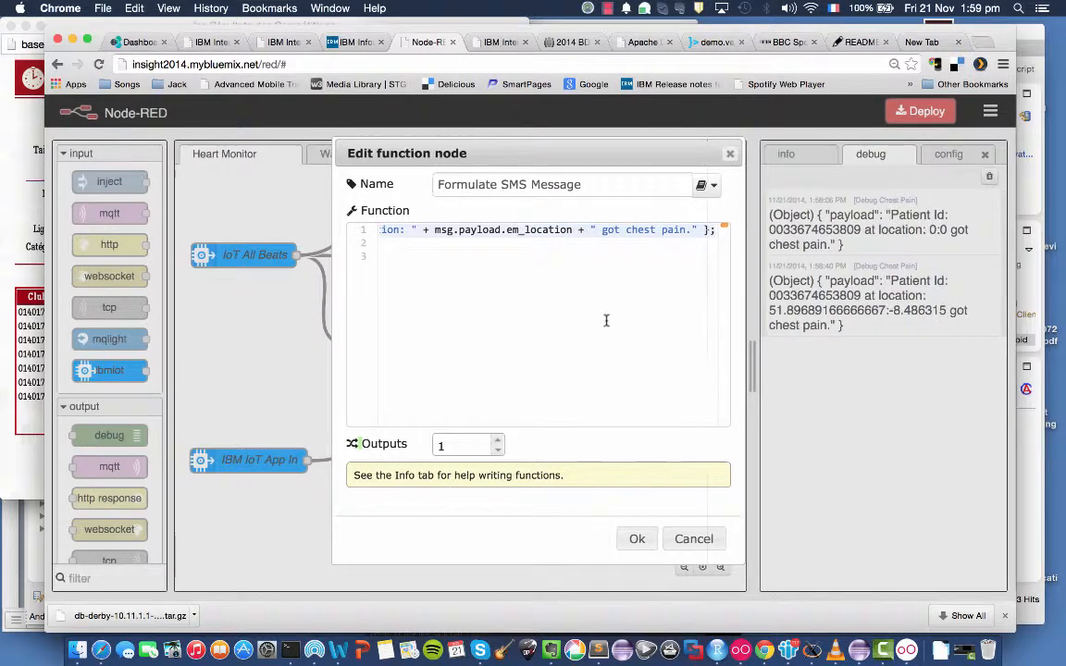
{"action": "left_click", "coordinate": [639, 539]}
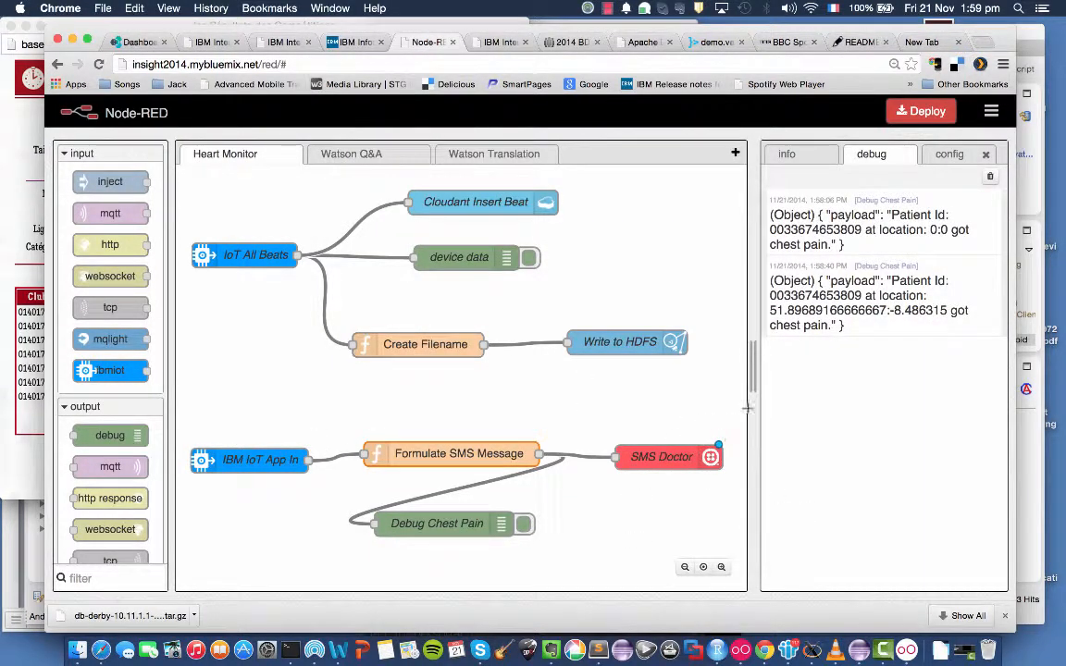
{"action": "left_click", "coordinate": [931, 120]}
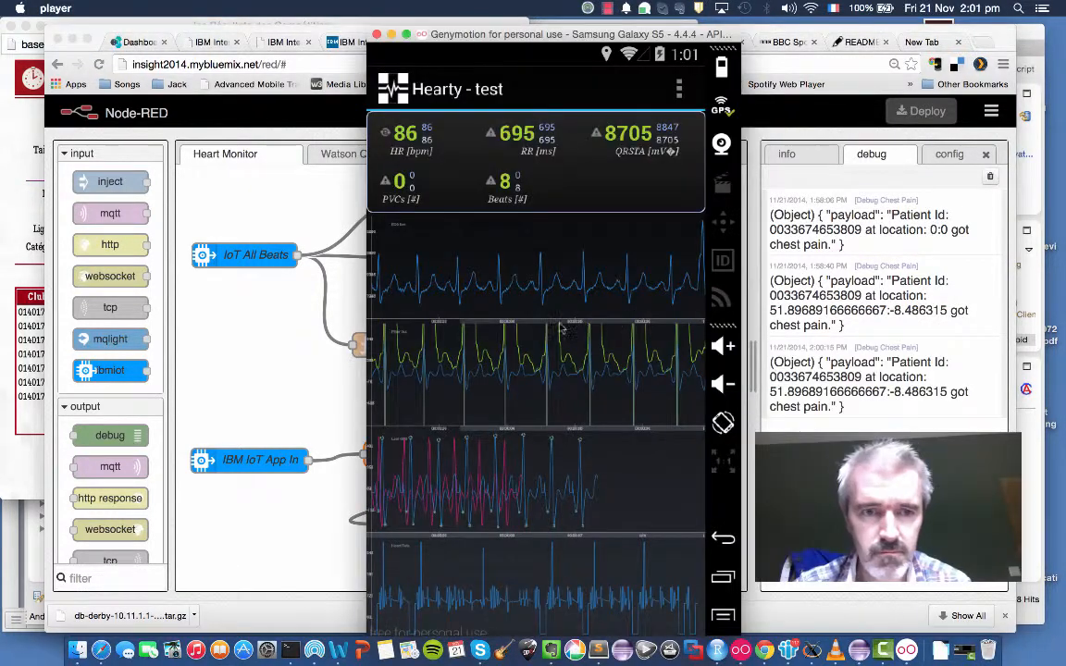
Check the Node-RED flow, and trigger a Chest Pain emergency from Hearty in Genymotion to test the deployed SMS branch.
{"action": "left_click", "coordinate": [290, 367]}
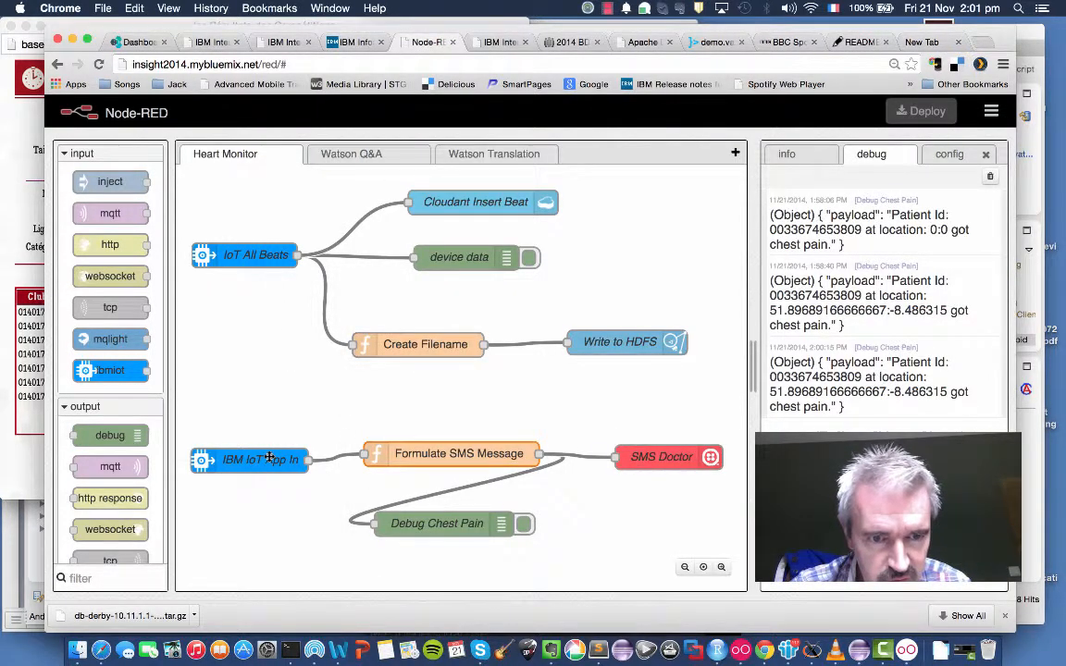
{"action": "left_click", "coordinate": [907, 643]}
{"action": "left_click", "coordinate": [680, 89]}
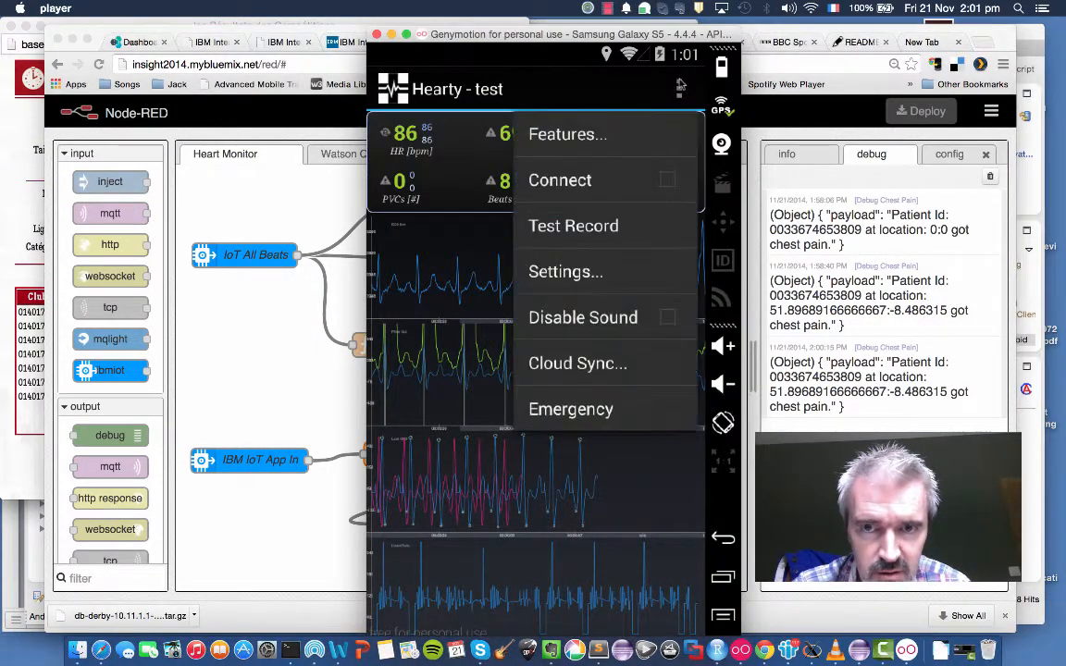
{"action": "left_click", "coordinate": [571, 409]}
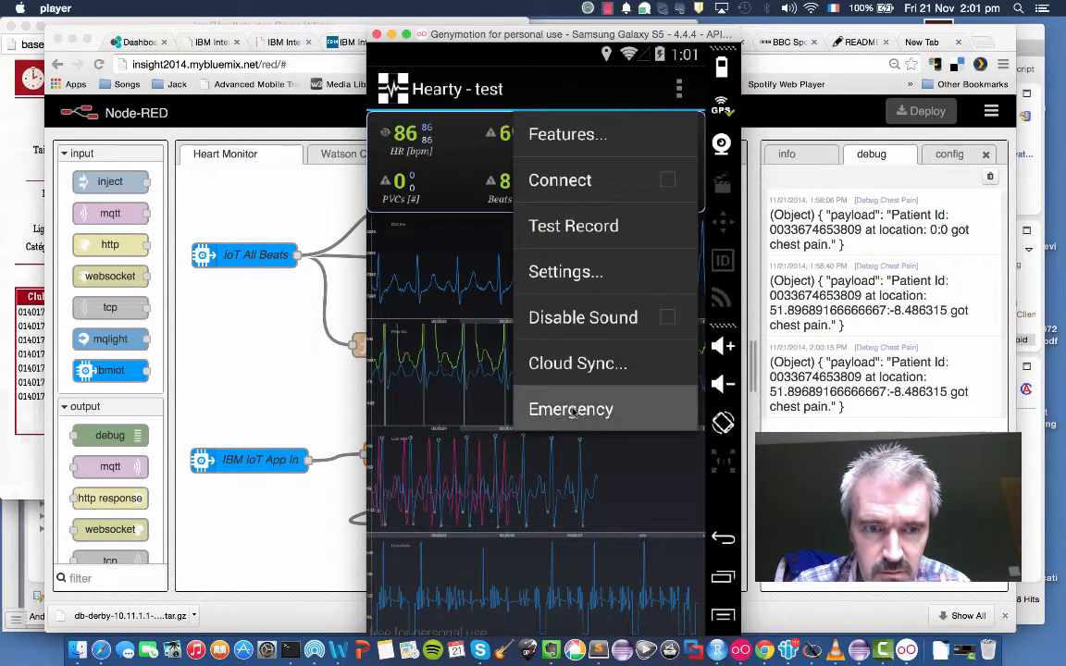
{"action": "left_click", "coordinate": [559, 137]}
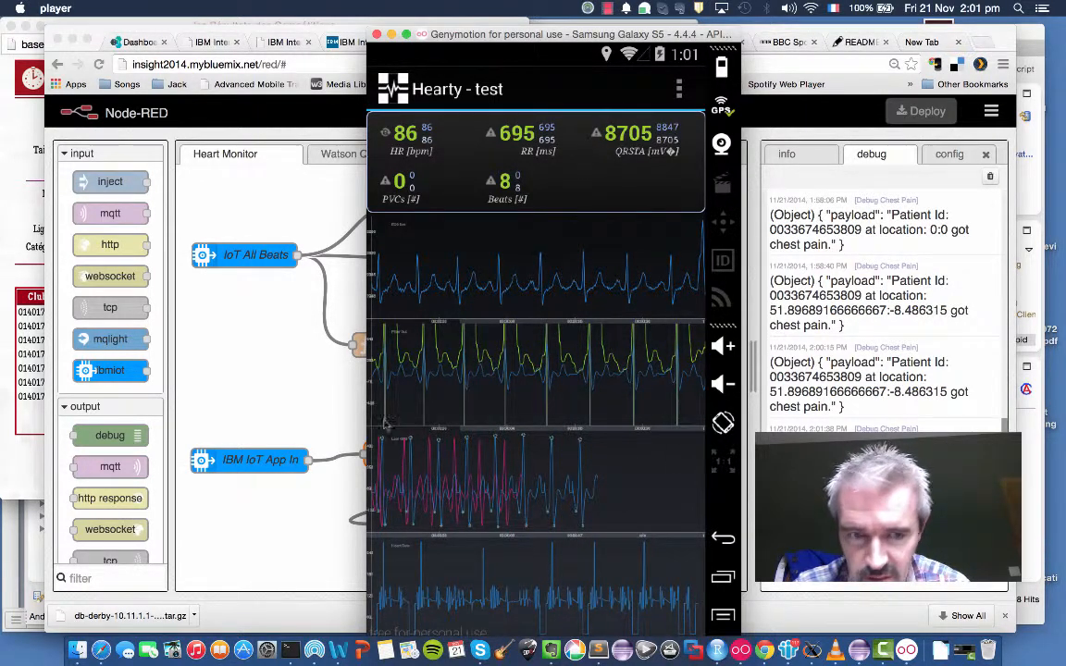
Return to the Heart Monitor flow in the browser and review the SMS Doctor node's Twilio settings without changing them.
{"action": "key", "text": "super+h"}
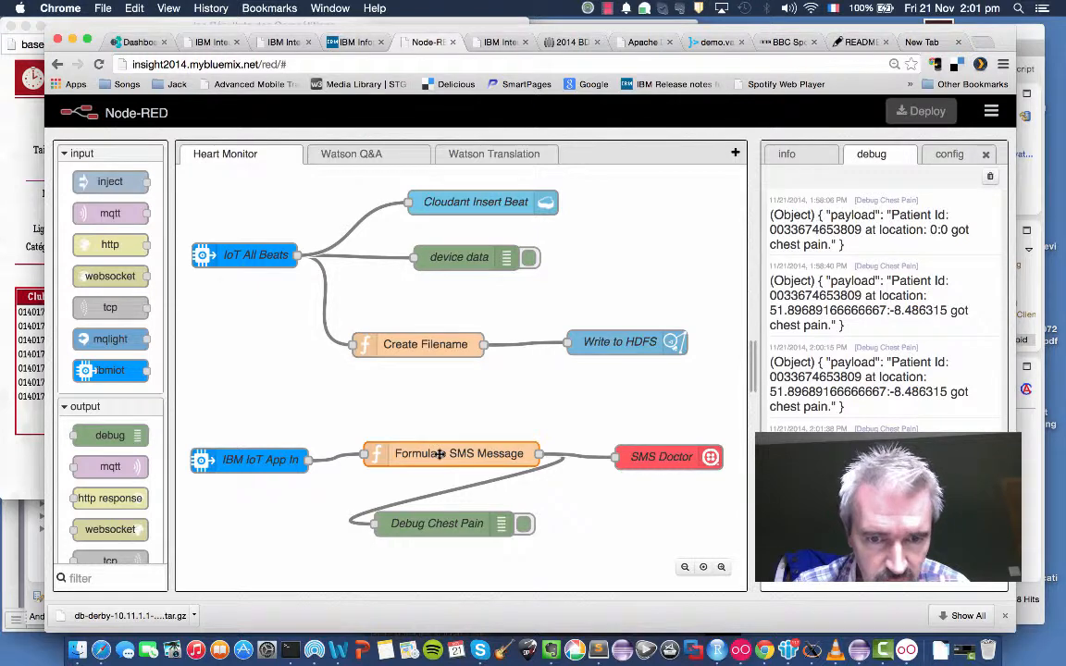
{"action": "double_click", "coordinate": [657, 458]}
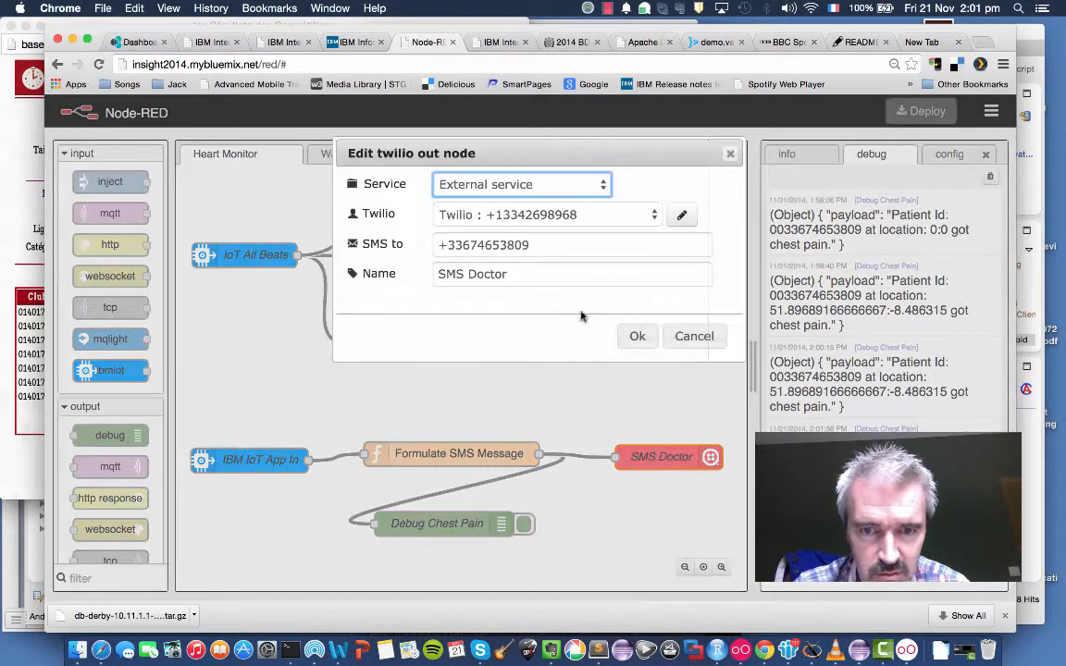
{"action": "left_click", "coordinate": [696, 339]}
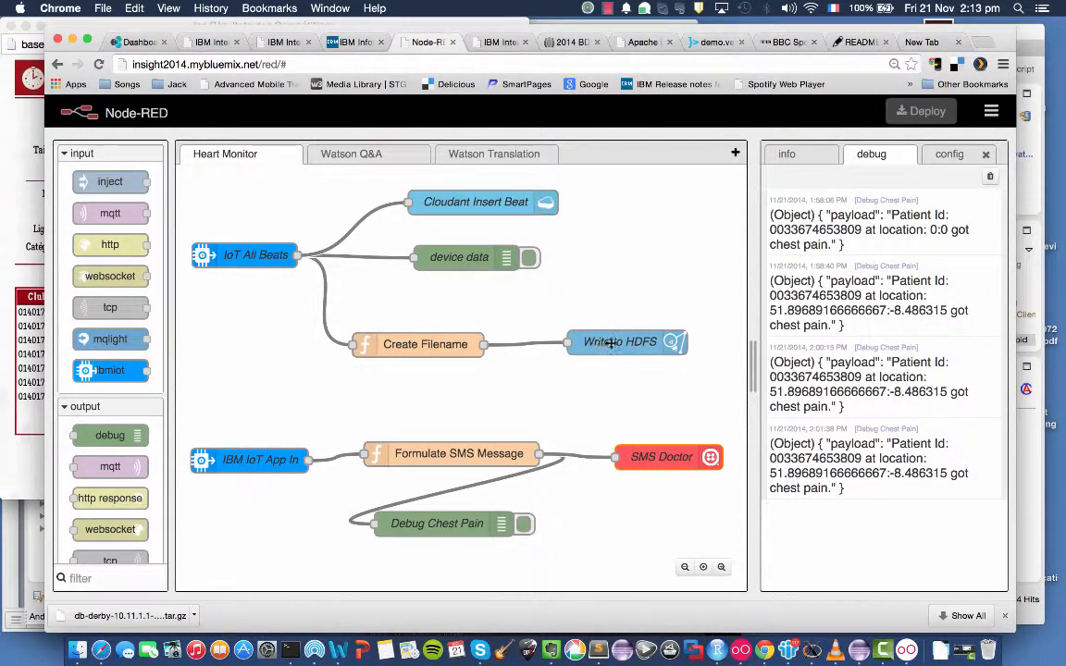
From the Bluemix app dashboard, launch the IBM Analytics for Hadoop console and show its HDFS files.
{"action": "left_click", "coordinate": [132, 43]}
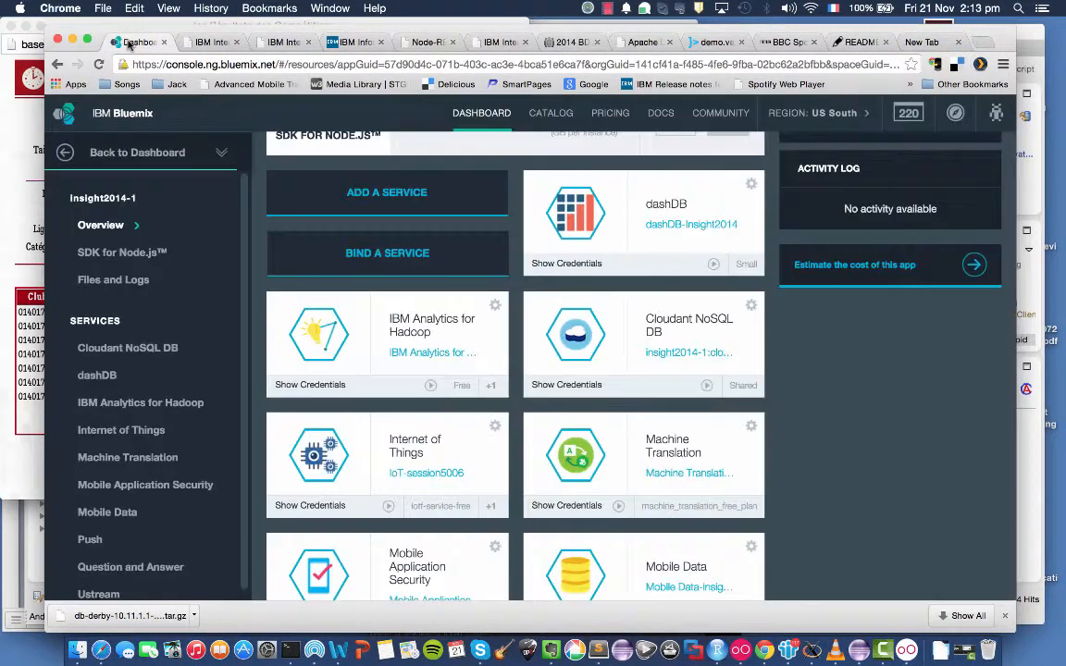
{"action": "left_click", "coordinate": [415, 341]}
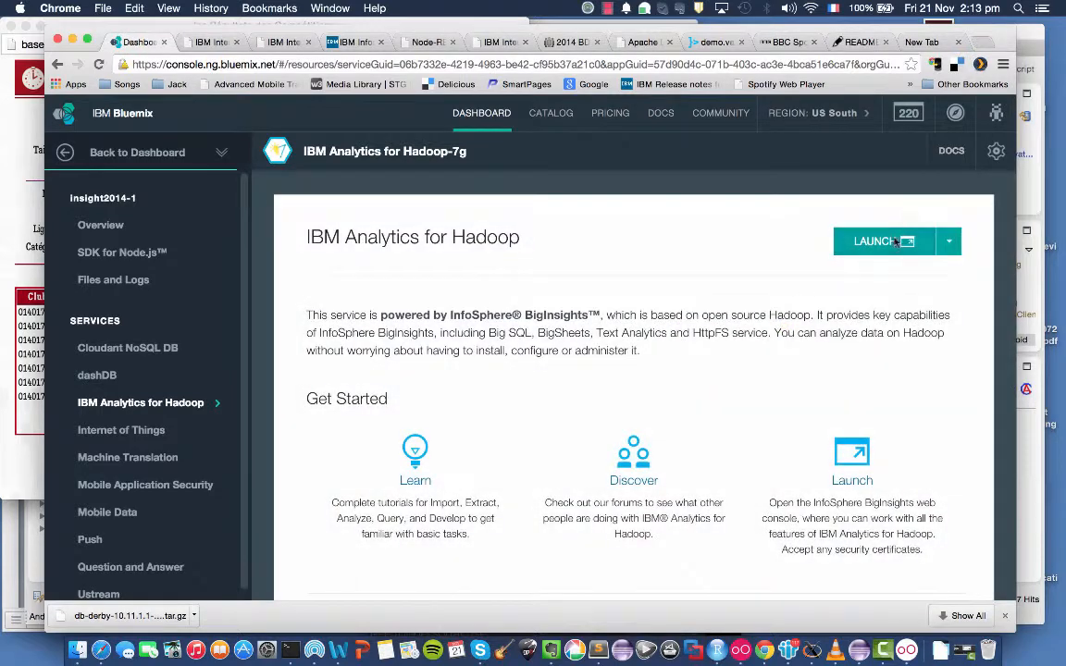
{"action": "left_click", "coordinate": [894, 242]}
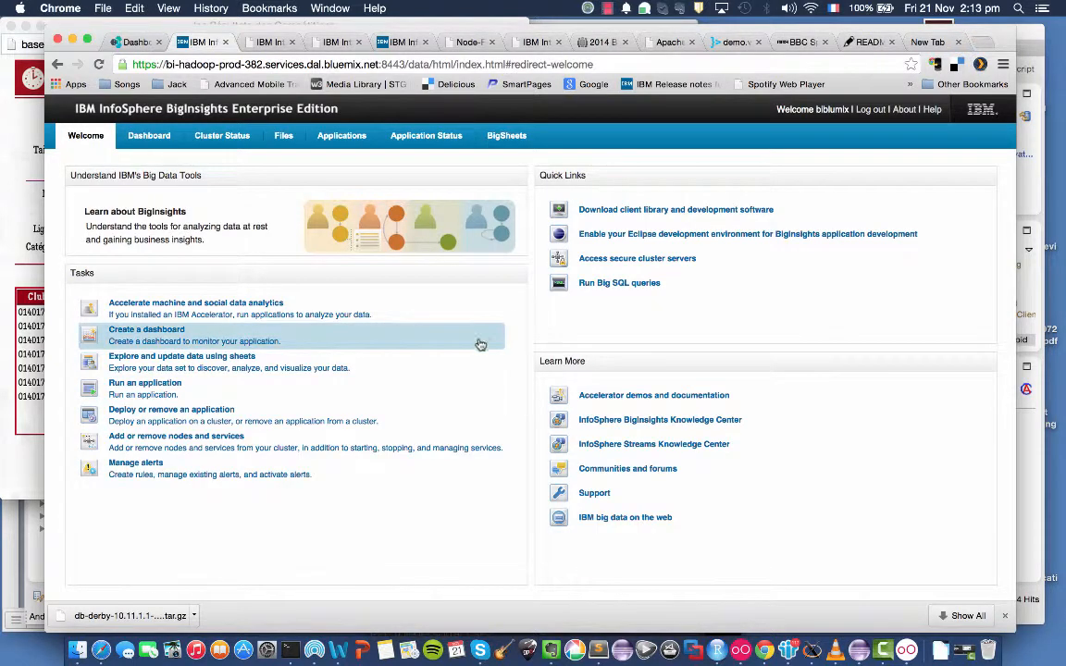
{"action": "left_click", "coordinate": [283, 136]}
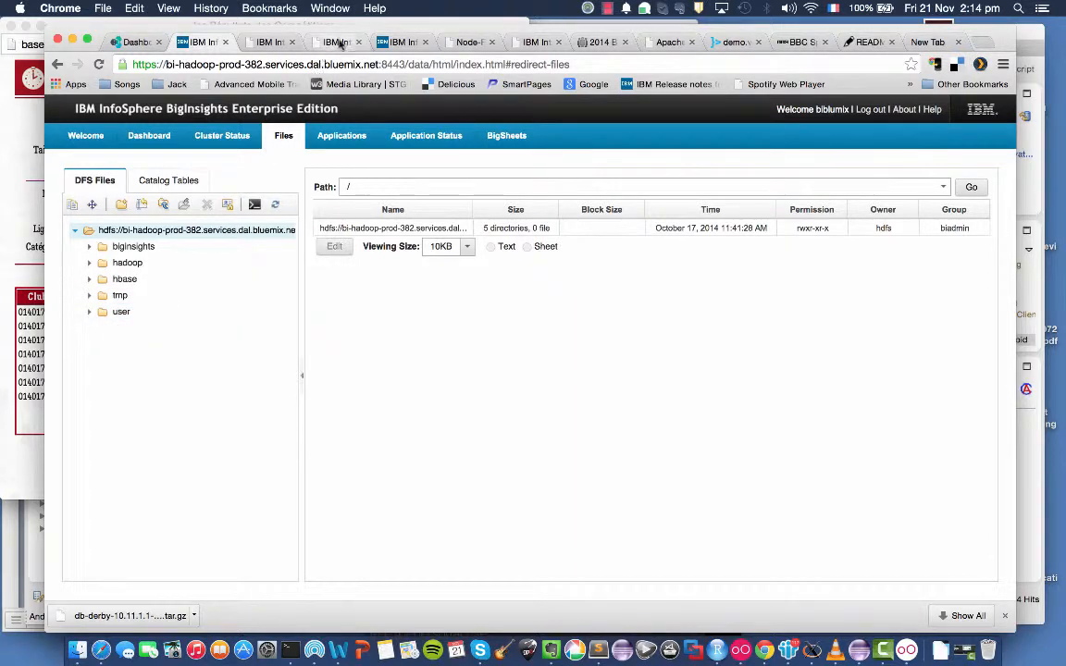
Review the Create Filename function's code in the Heart Monitor flow without changing it.
{"action": "left_click", "coordinate": [470, 42]}
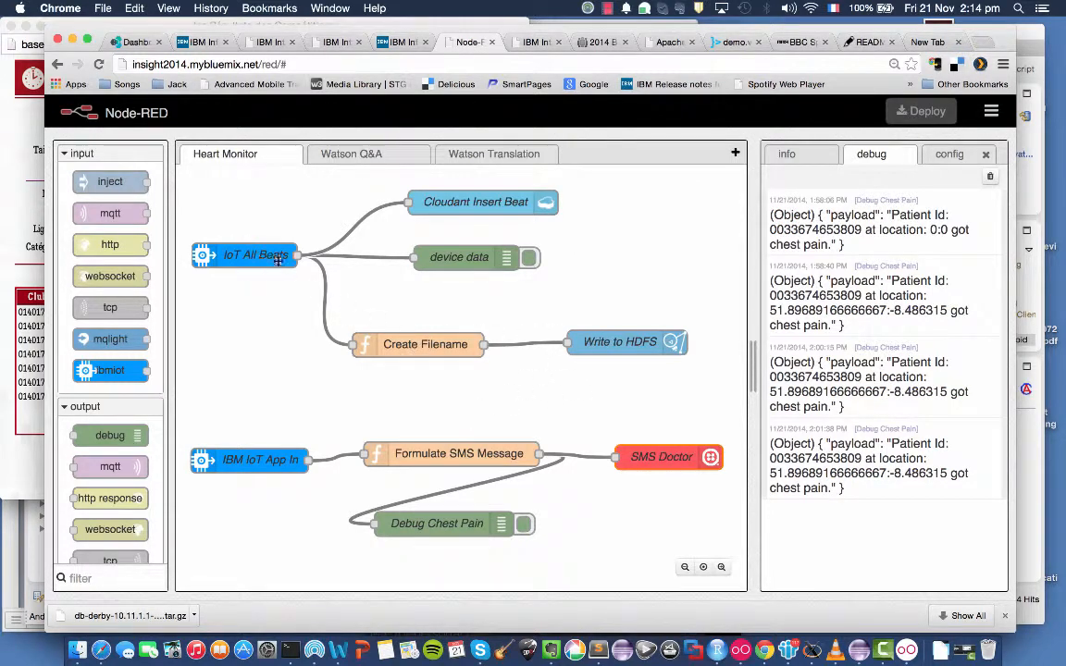
{"action": "double_click", "coordinate": [439, 348]}
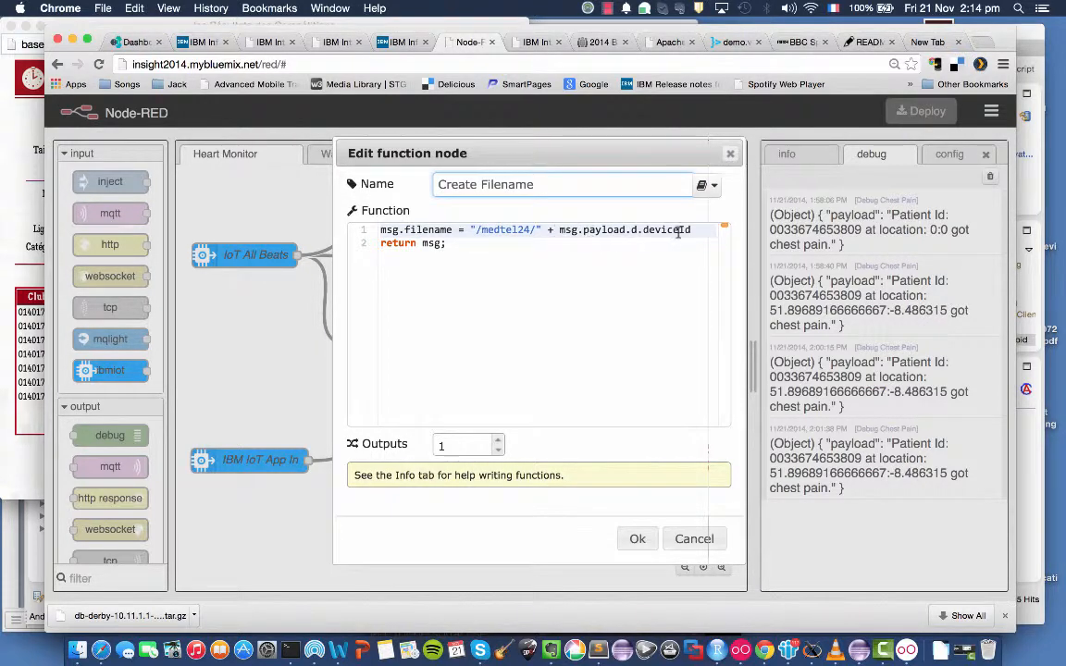
{"action": "left_click", "coordinate": [691, 537]}
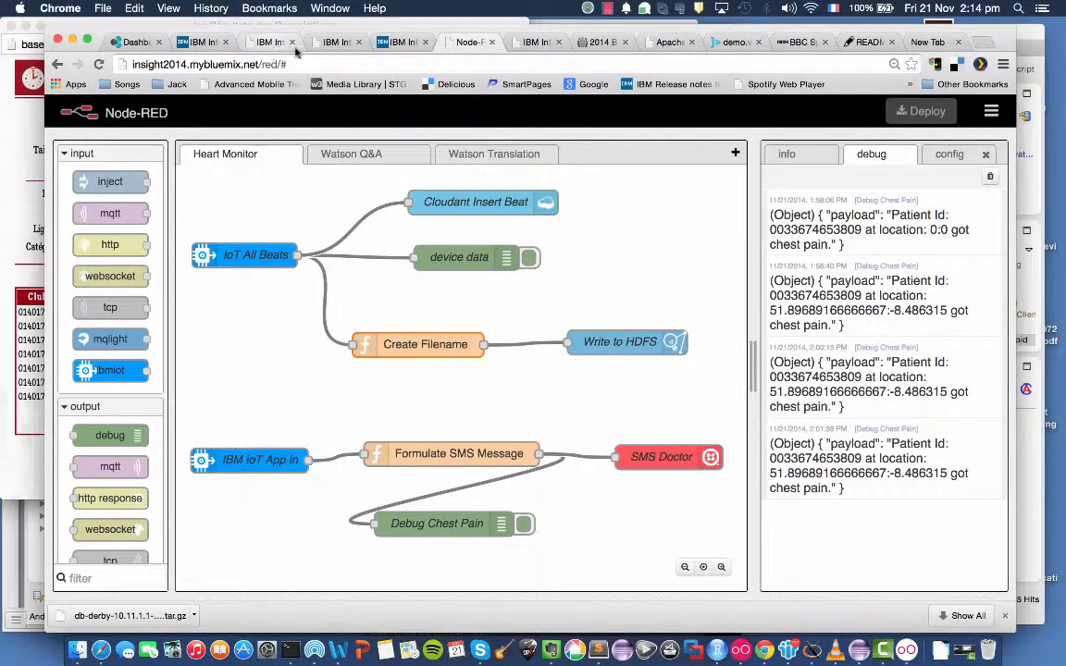
Browse the HDFS tree in BigInsights to the medtel24 folder under /user/biblumix and inspect its contents.
{"action": "left_click", "coordinate": [197, 43]}
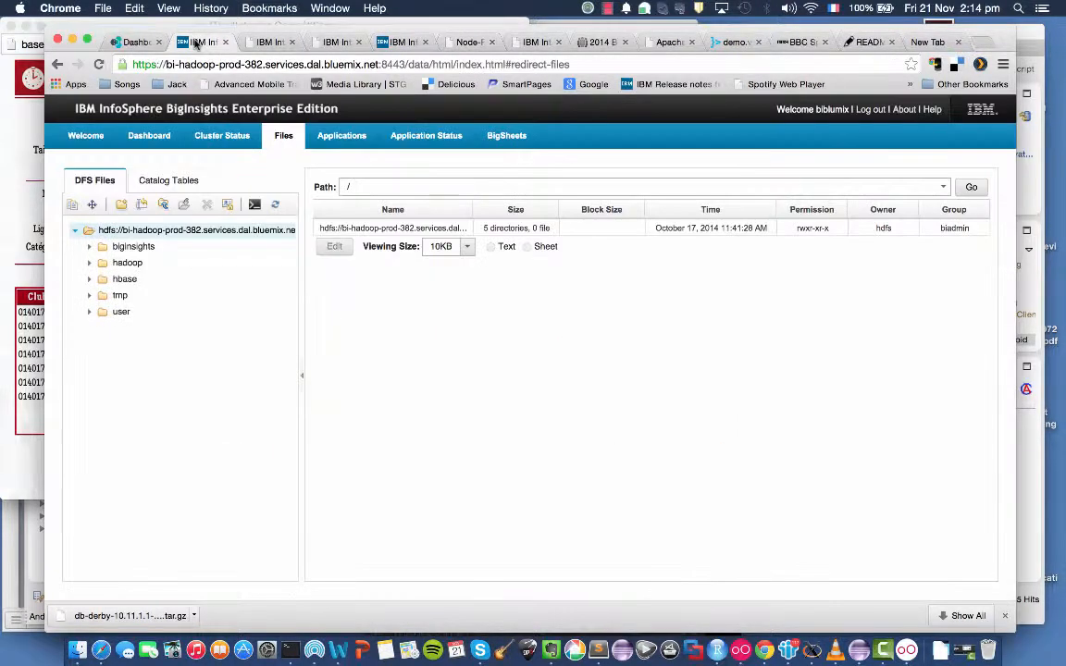
{"action": "left_click", "coordinate": [92, 313]}
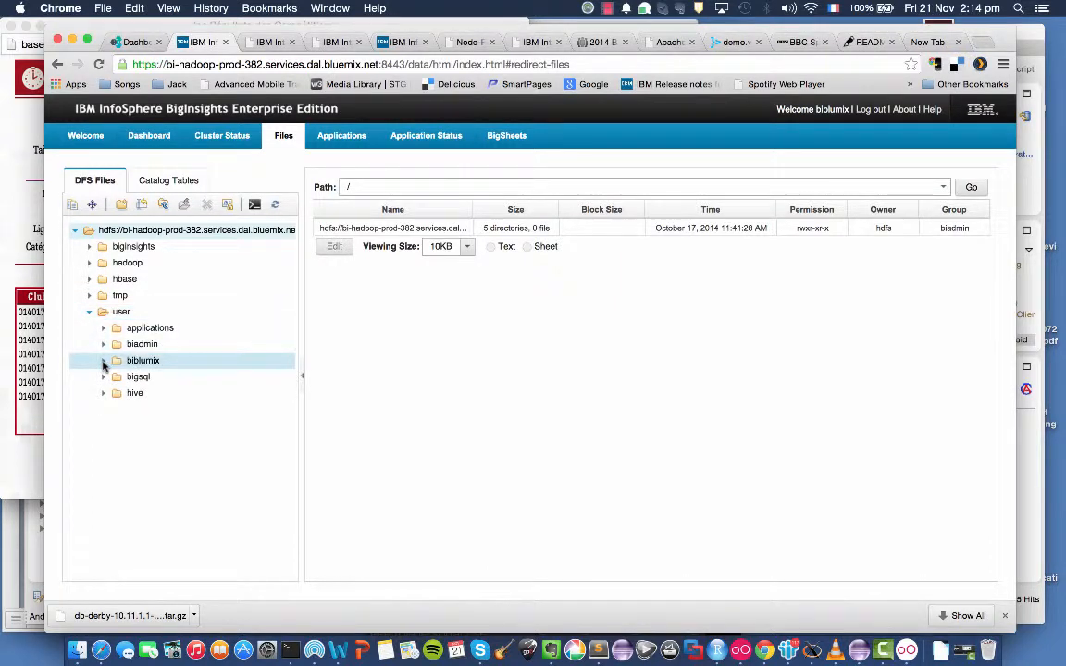
{"action": "left_click", "coordinate": [104, 364]}
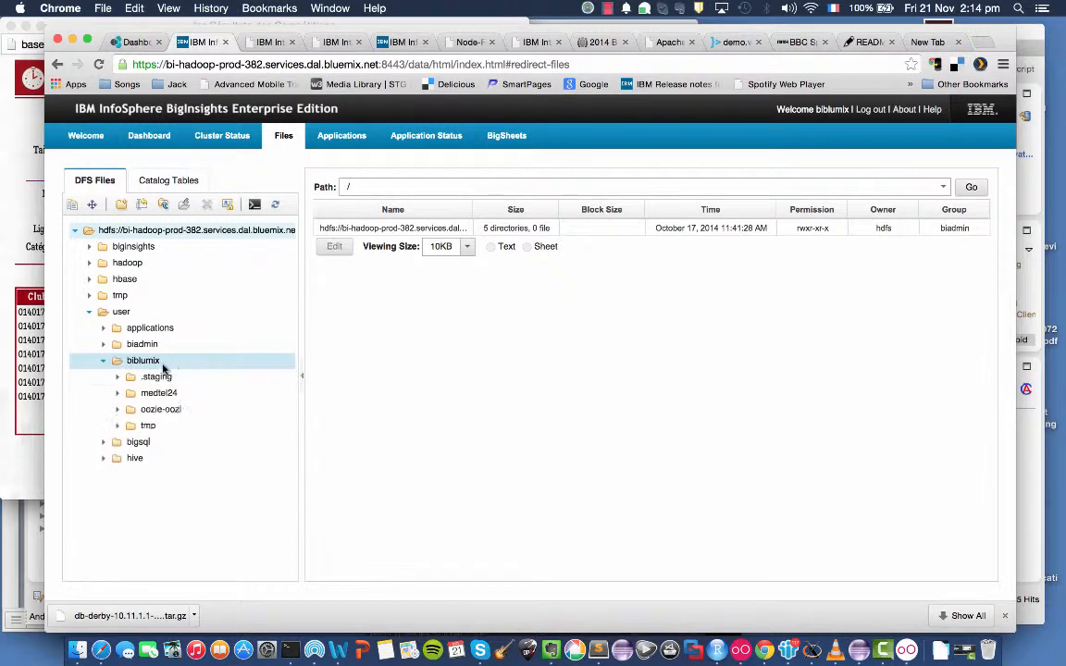
{"action": "left_click", "coordinate": [134, 395]}
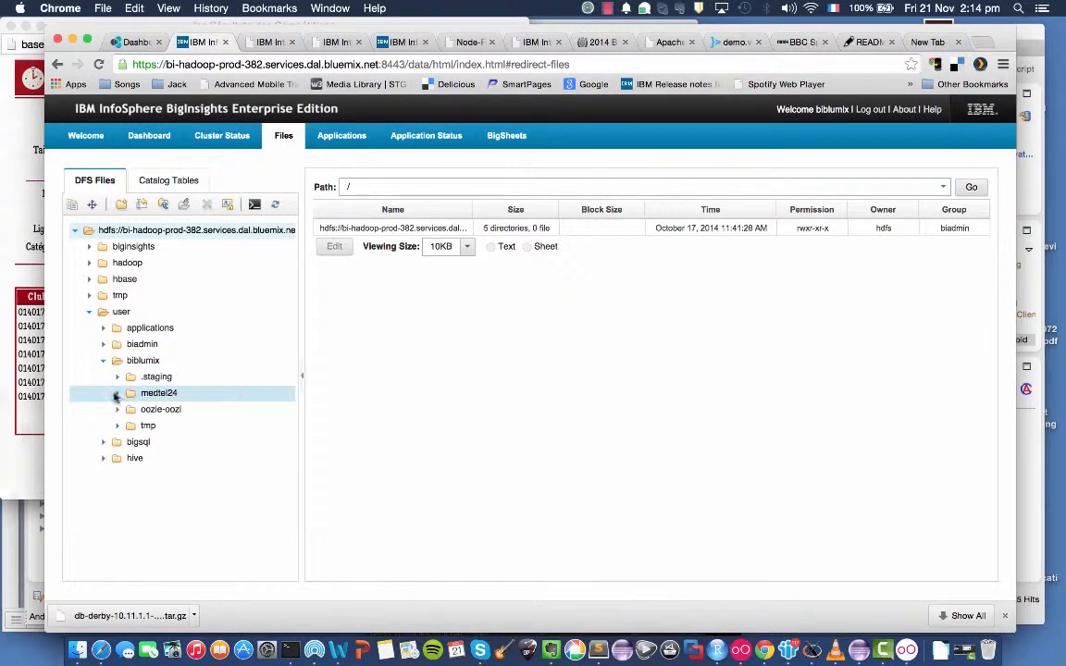
{"action": "left_click", "coordinate": [117, 396]}
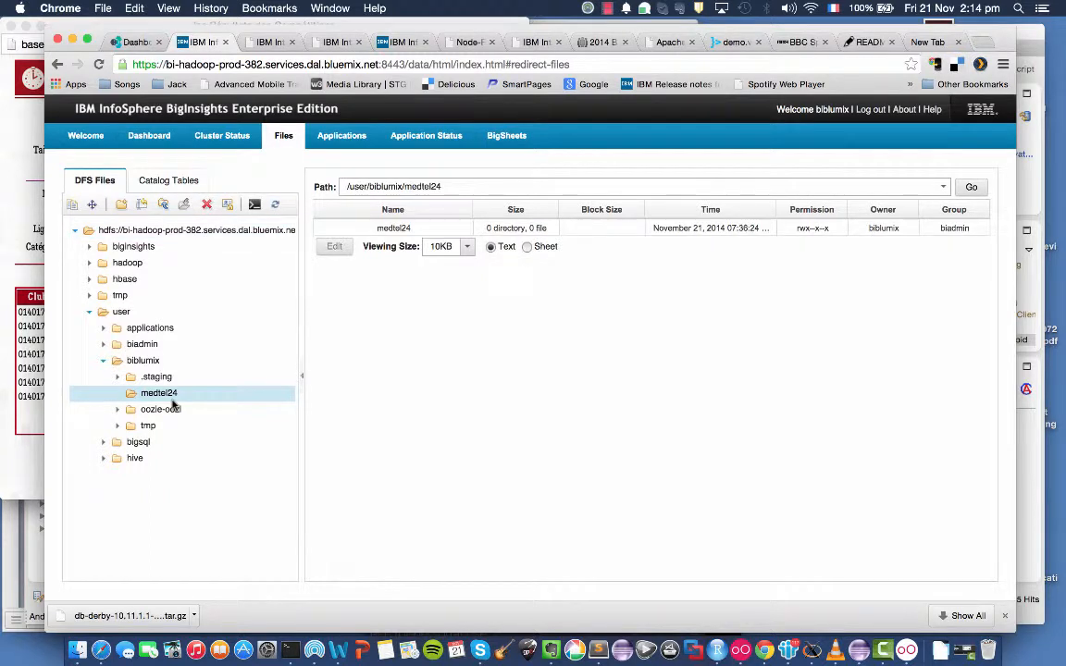
{"action": "left_click", "coordinate": [389, 228]}
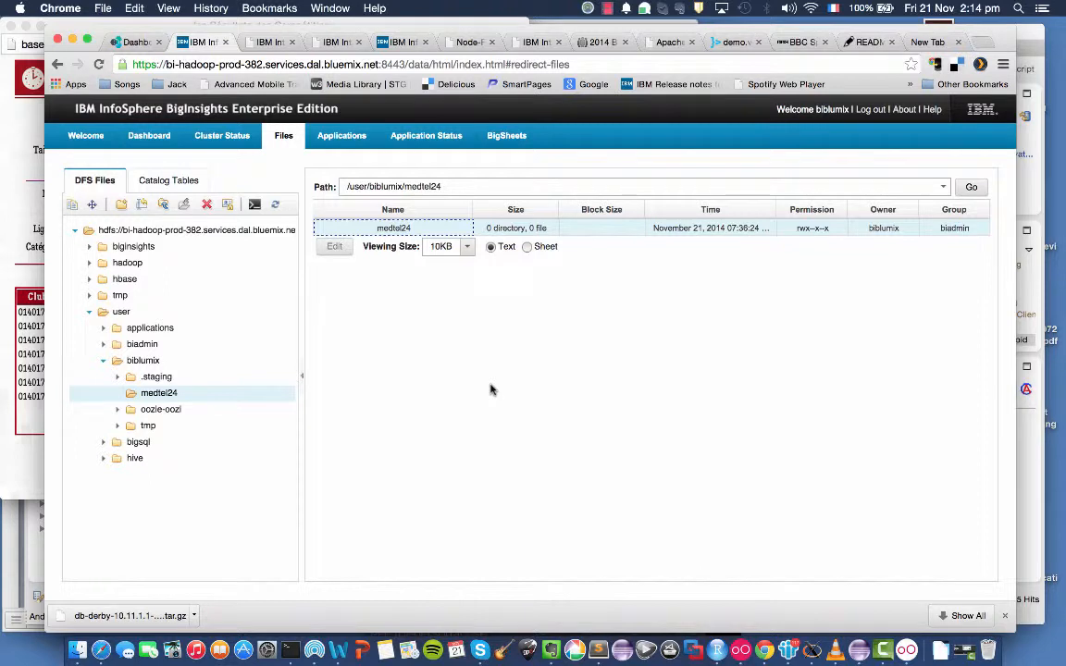
Switch to Genymotion and start a new heart monitoring test in Hearty to generate beat events.
{"action": "key", "text": "super+Tab"}
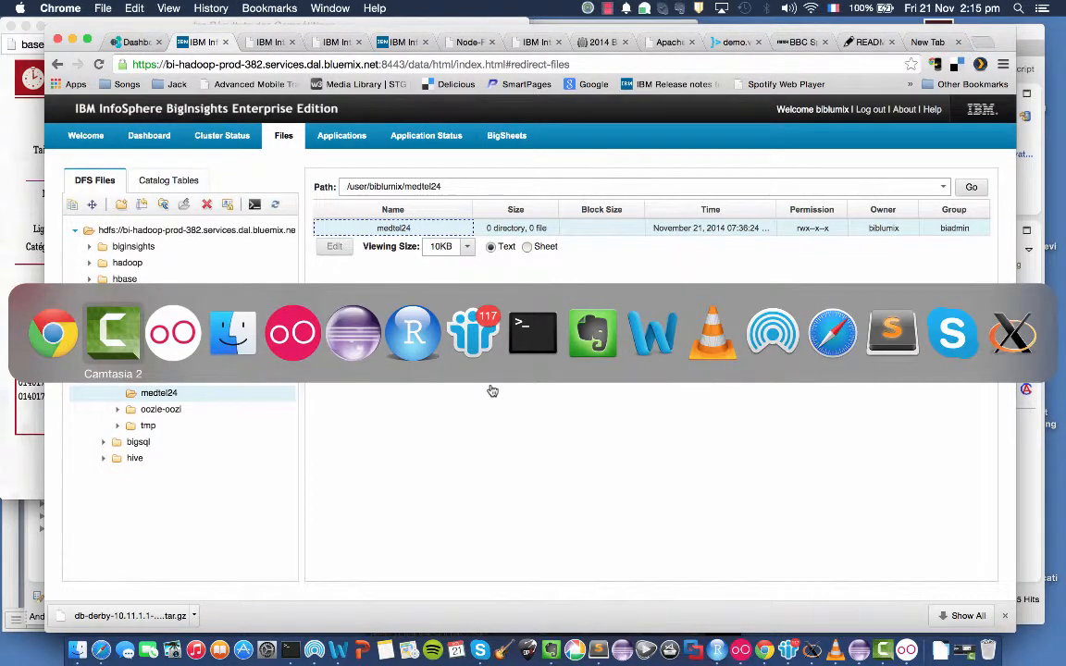
{"action": "key", "text": "super+Tab"}
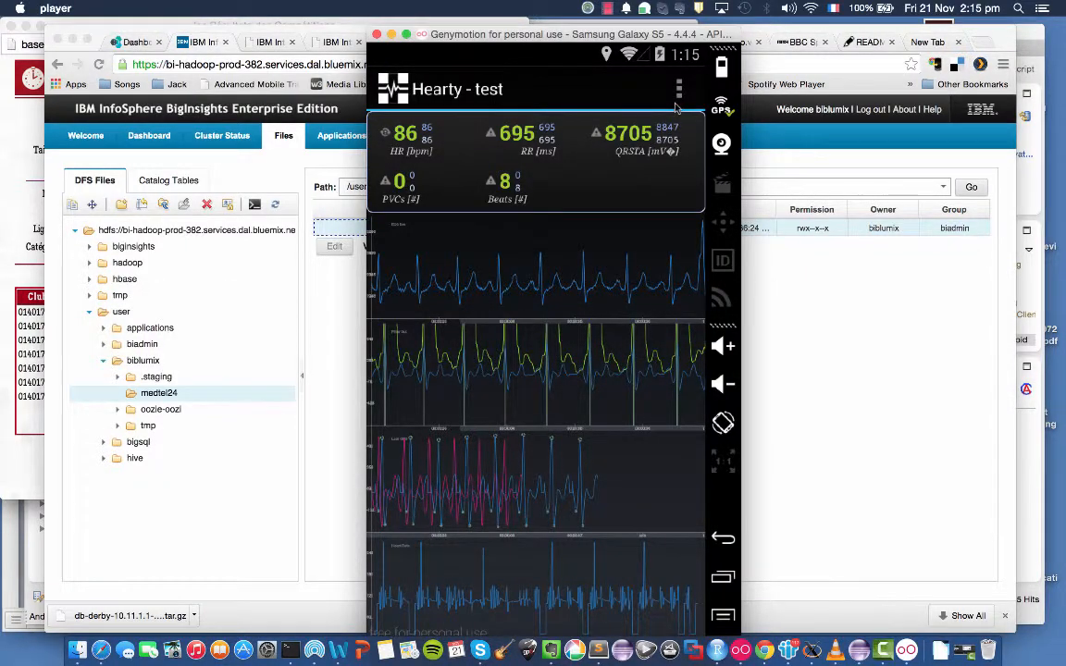
{"action": "left_click", "coordinate": [678, 100]}
{"action": "left_click", "coordinate": [574, 227]}
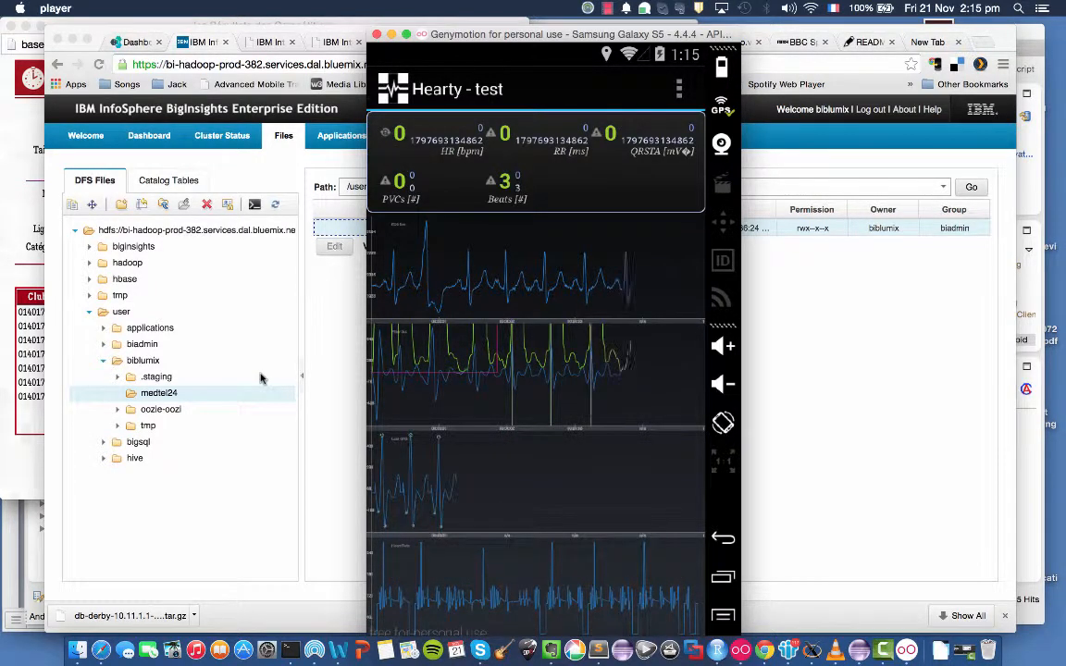
Return to Chrome, and check the heartmonitor devices in IoT Foundation and the beat messages in Node-RED's debug output.
{"action": "left_click", "coordinate": [261, 377]}
{"action": "left_click", "coordinate": [349, 38]}
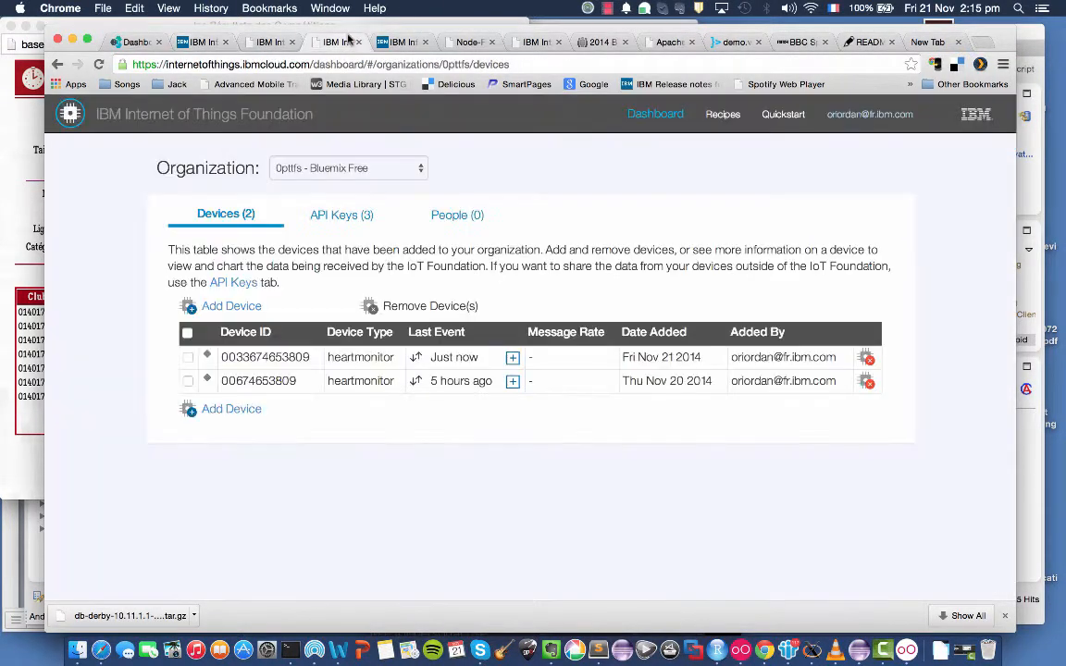
{"action": "left_click", "coordinate": [270, 43]}
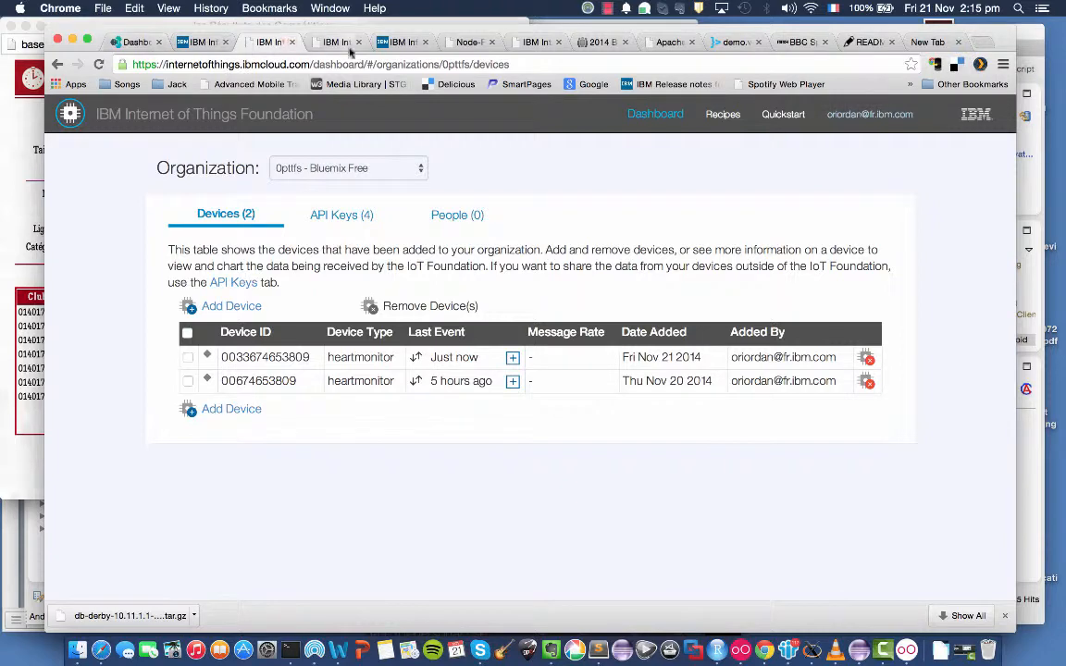
{"action": "left_click", "coordinate": [472, 43]}
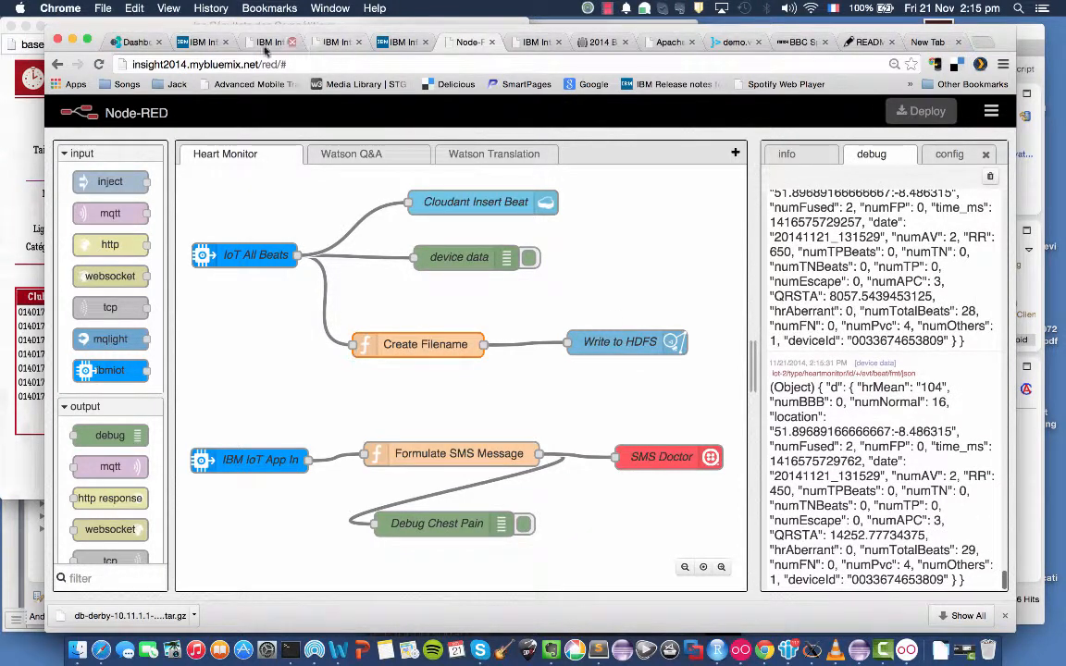
Refresh the HDFS tree in BigInsights, and view the contents of the device's data file in medtel24.
{"action": "left_click", "coordinate": [190, 42]}
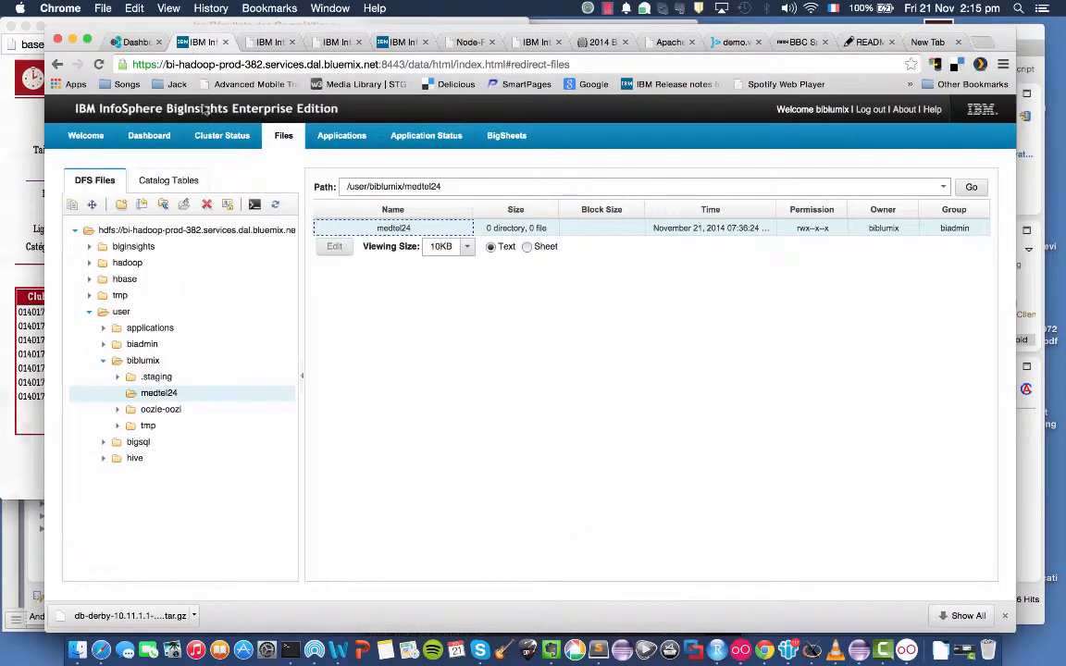
{"action": "left_click", "coordinate": [275, 205]}
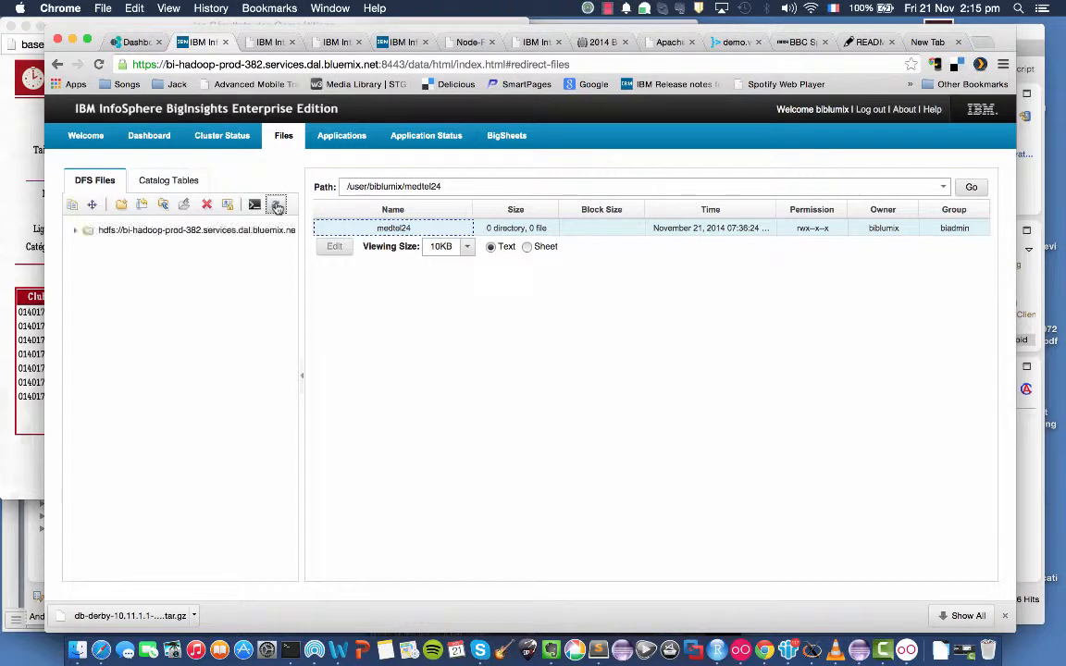
{"action": "left_click", "coordinate": [79, 234]}
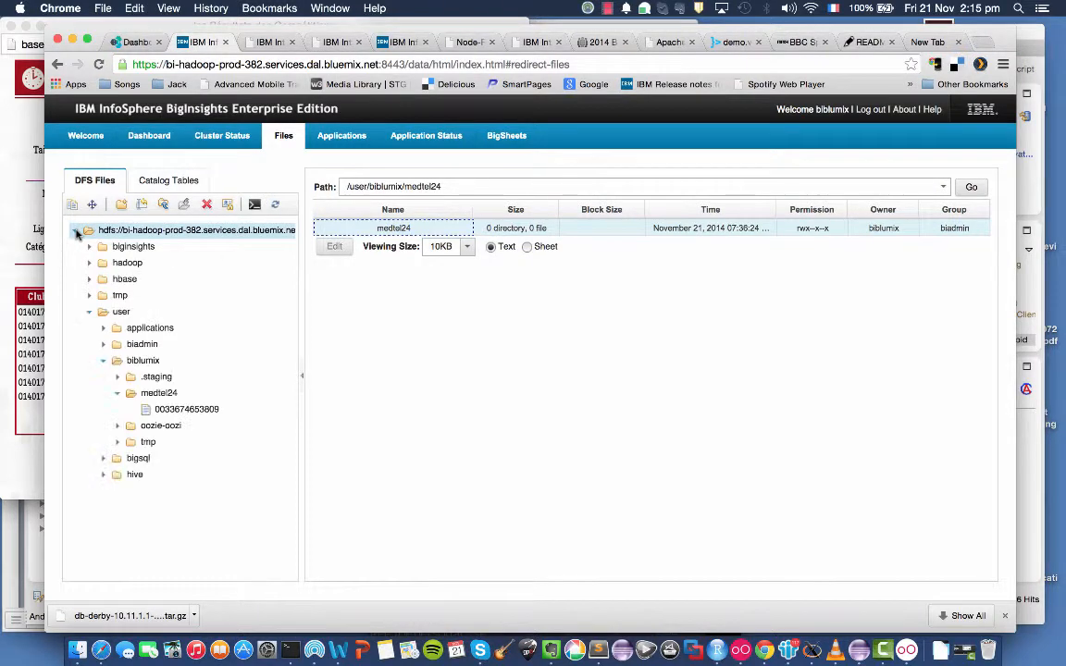
{"action": "left_click", "coordinate": [204, 408]}
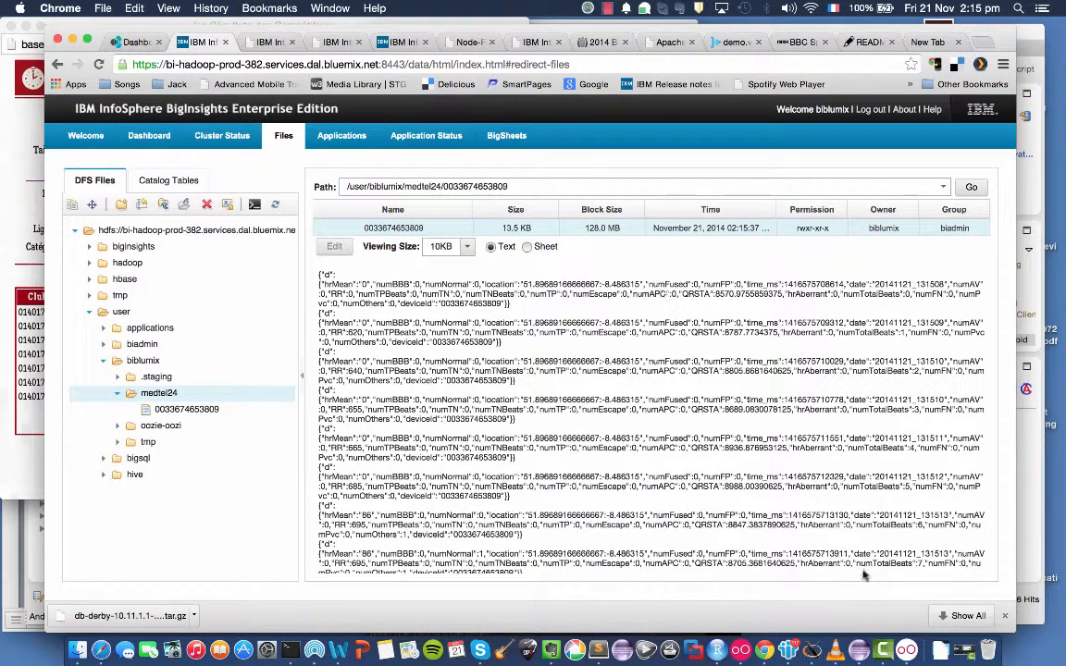
Check the running Hearty test in Genymotion, and return to the HDFS file view in Chrome.
{"action": "left_click", "coordinate": [907, 650]}
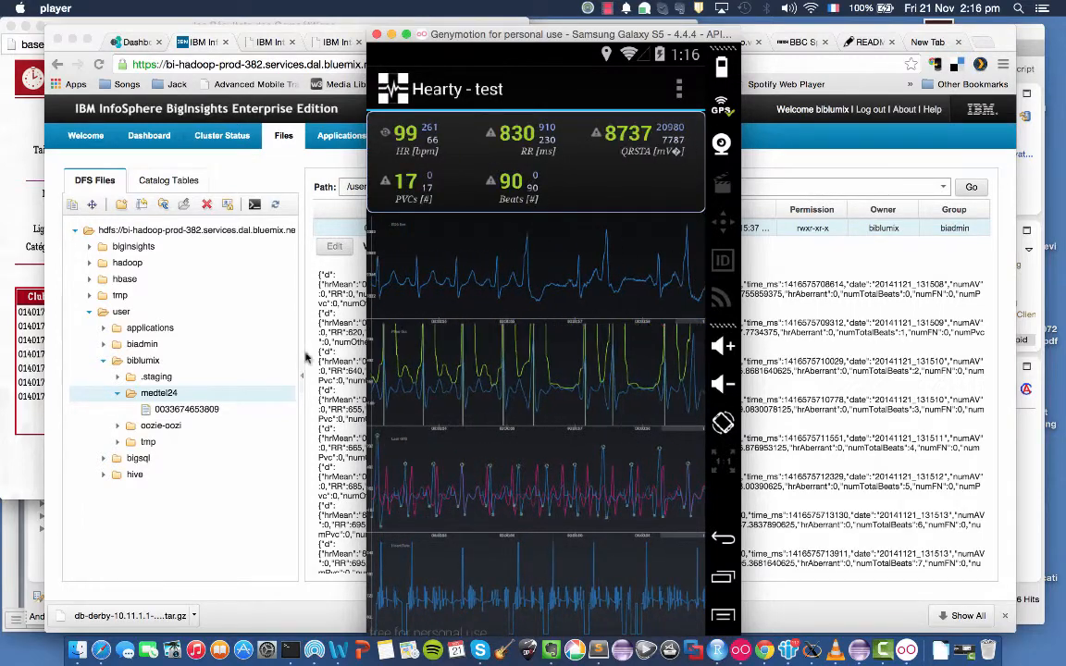
{"action": "left_click", "coordinate": [231, 417]}
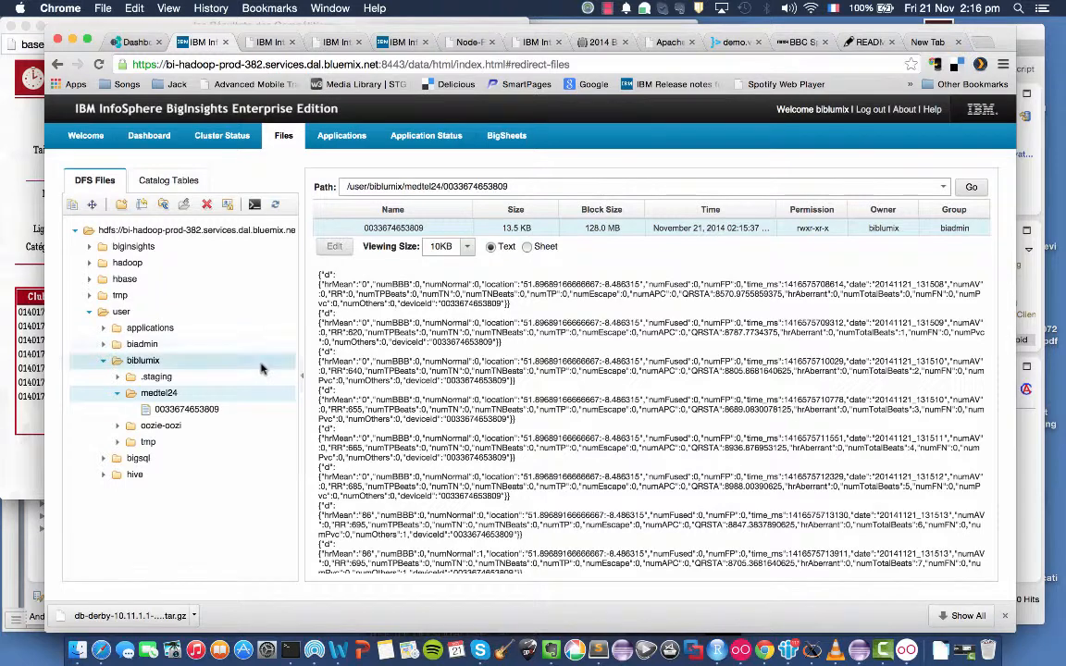
{"action": "key", "text": "super+Tab"}
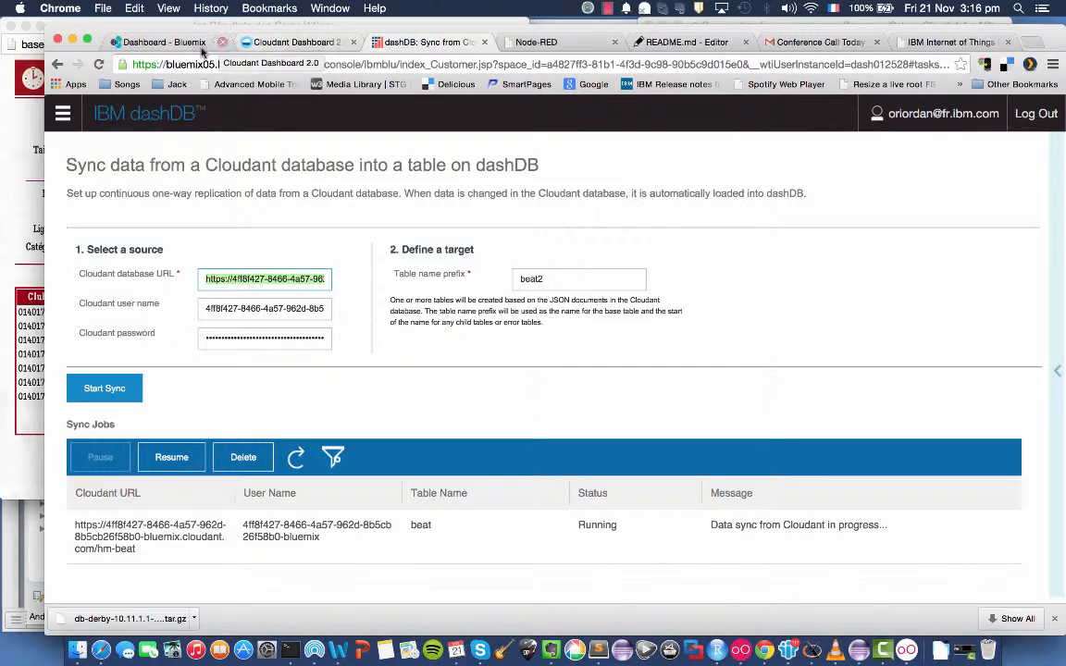
Review the Heart Monitor flow in Node-RED, and show the Cloudant NoSQL DB service's credentials in the Bluemix app overview.
{"action": "left_click", "coordinate": [565, 42]}
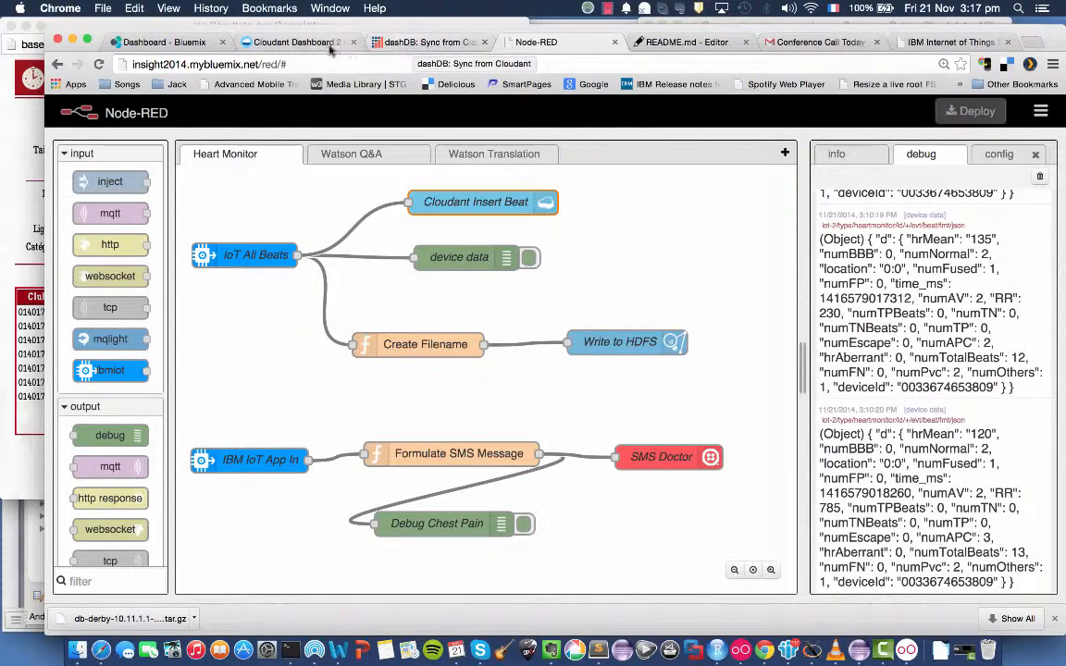
{"action": "left_click", "coordinate": [162, 42]}
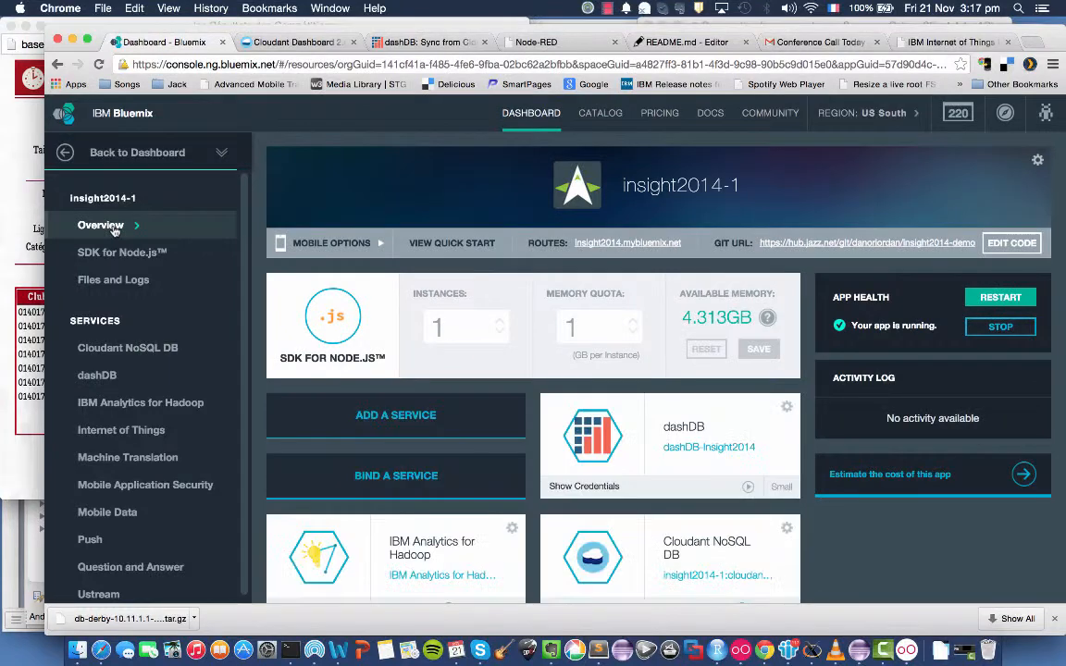
{"action": "scroll", "coordinate": [562, 432], "scroll_direction": "down", "scroll_amount": 5}
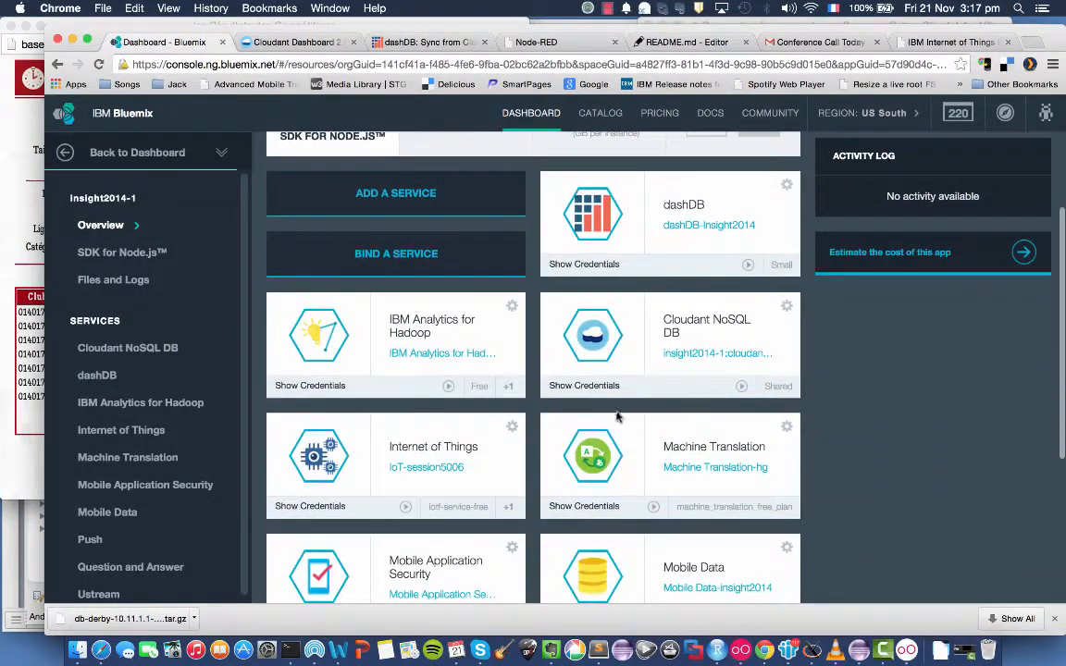
{"action": "left_click", "coordinate": [586, 393]}
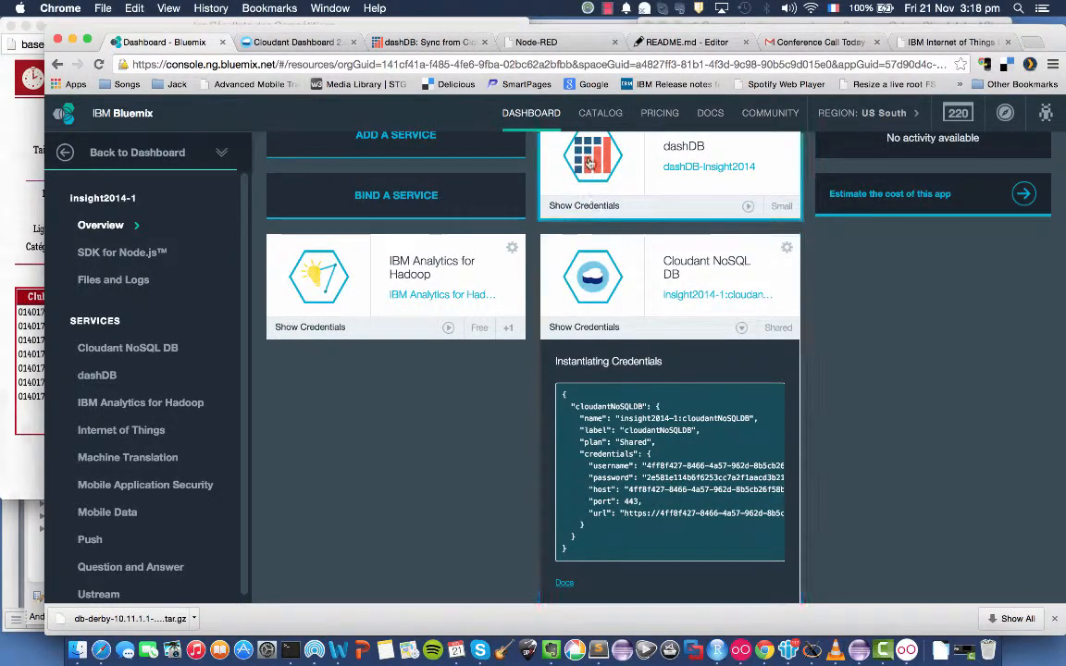
Review the Cloudant sync page in dashDB, go to the dashDB home page, and return to the Bluemix services overview.
{"action": "left_click", "coordinate": [409, 45]}
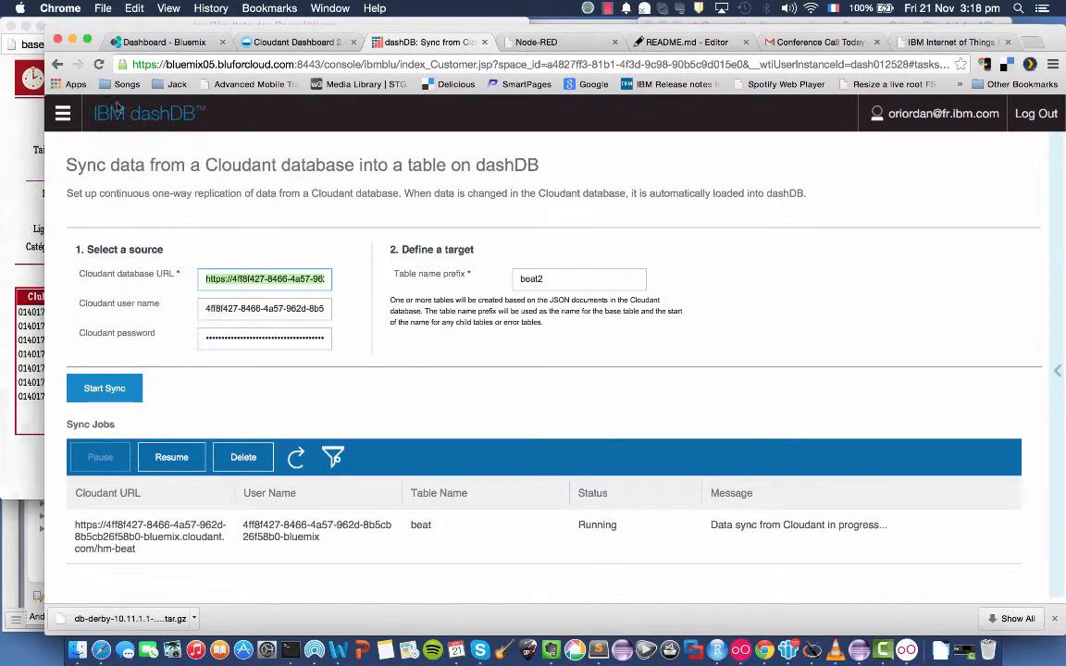
{"action": "left_click", "coordinate": [62, 117]}
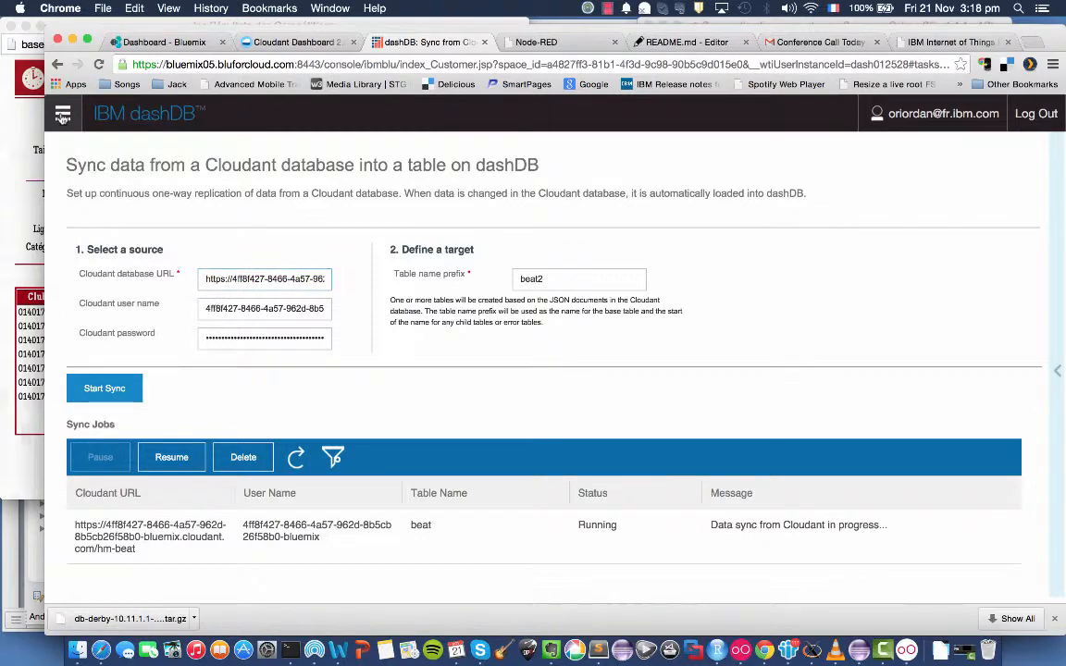
{"action": "left_click", "coordinate": [62, 117]}
{"action": "left_click", "coordinate": [72, 148]}
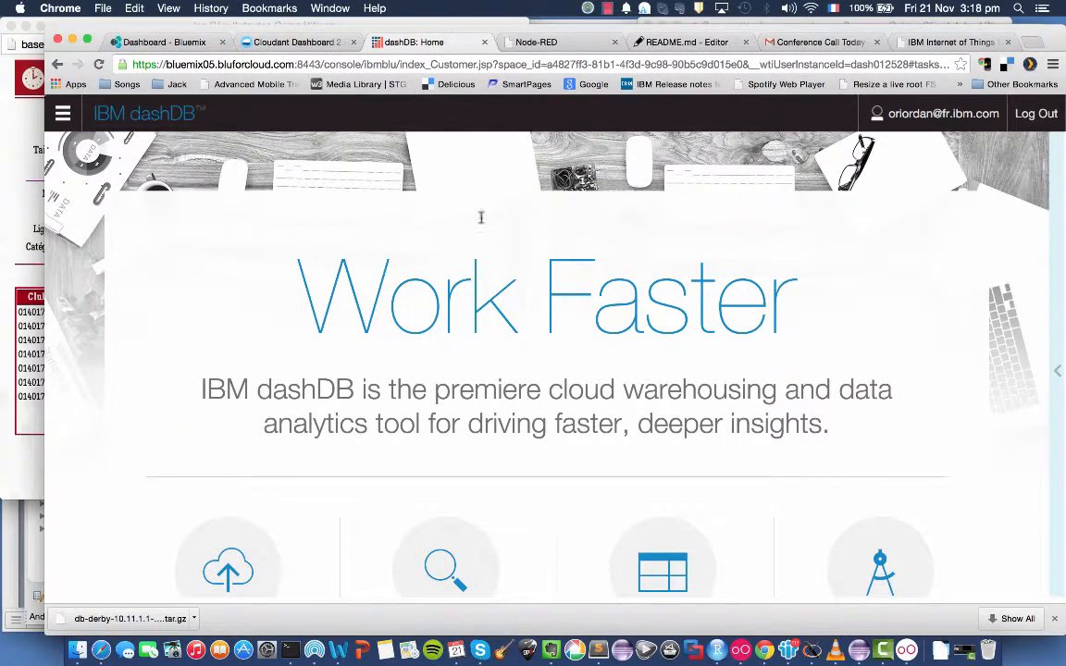
{"action": "left_click", "coordinate": [148, 42]}
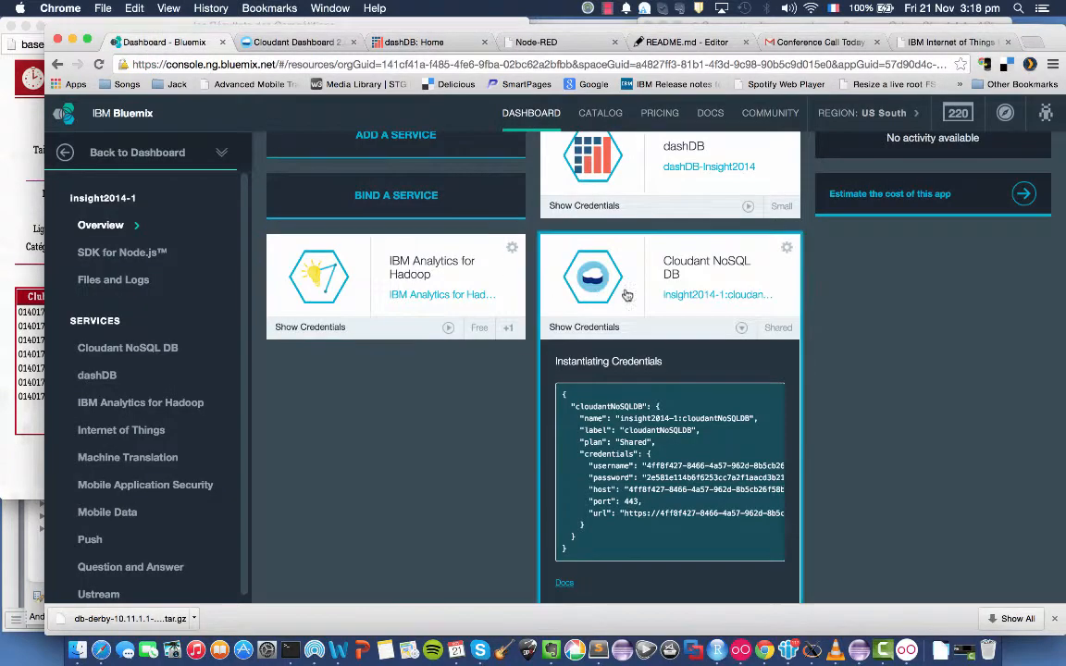
{"action": "scroll", "coordinate": [908, 304], "scroll_direction": "up", "scroll_amount": 3}
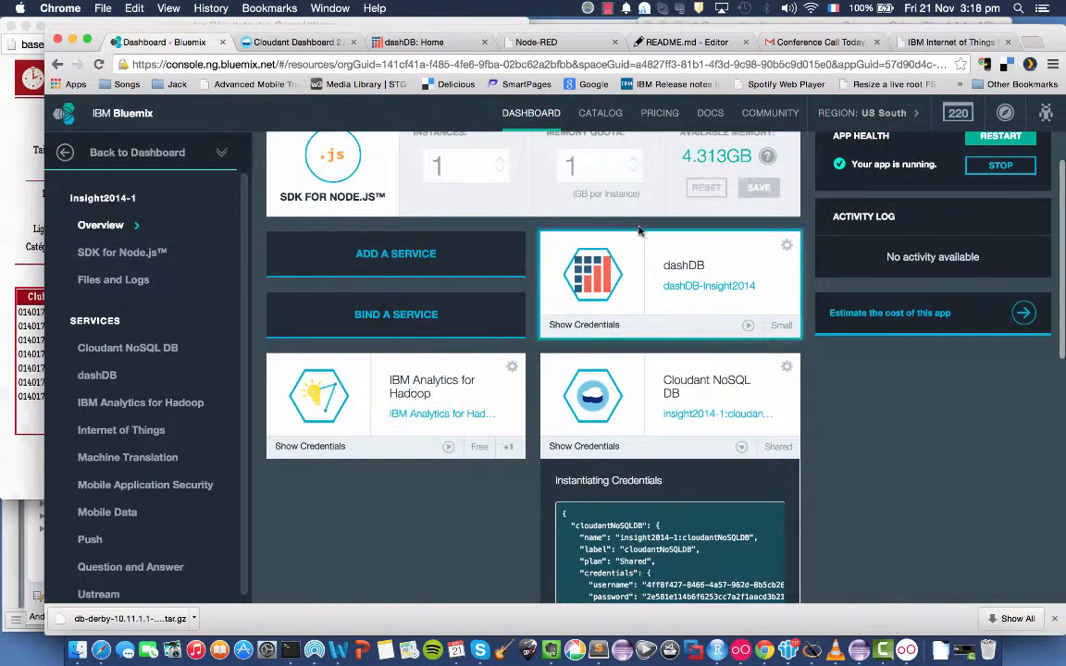
Open the dashDB service from the Bluemix app overview, and go to dashDB's Sync from Cloudant page.
{"action": "left_click", "coordinate": [621, 287]}
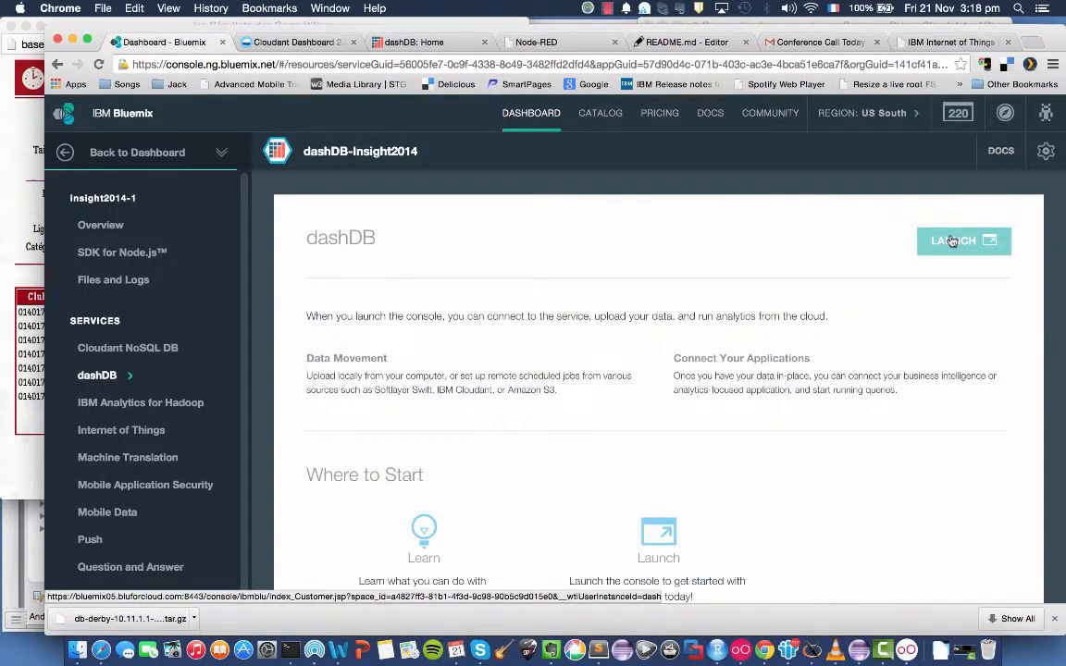
{"action": "left_click", "coordinate": [437, 45]}
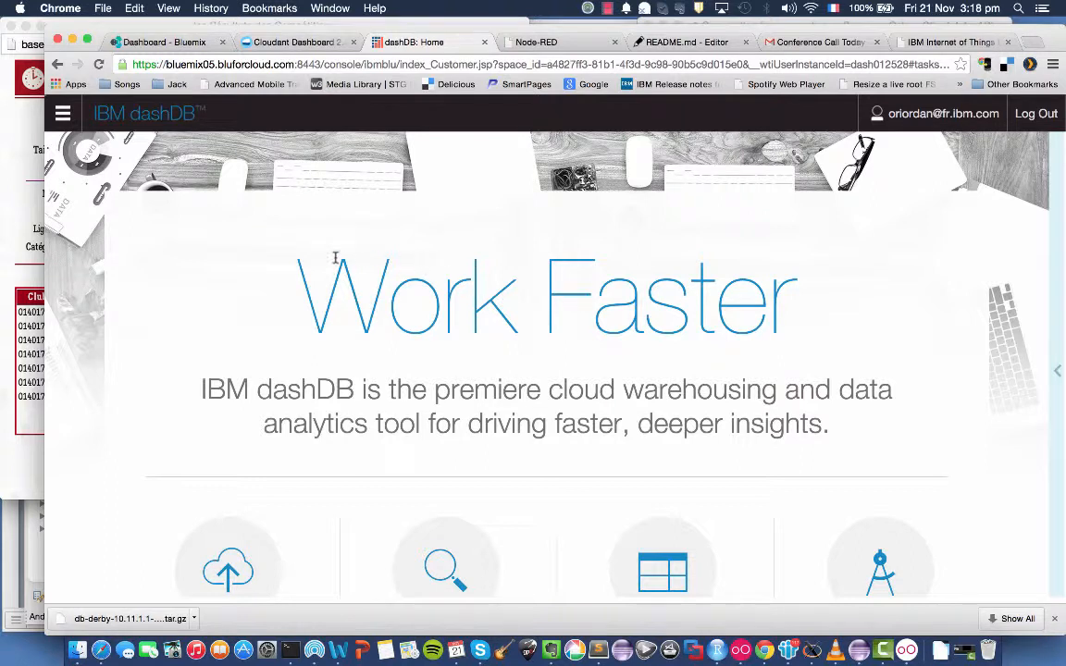
{"action": "left_click", "coordinate": [62, 112]}
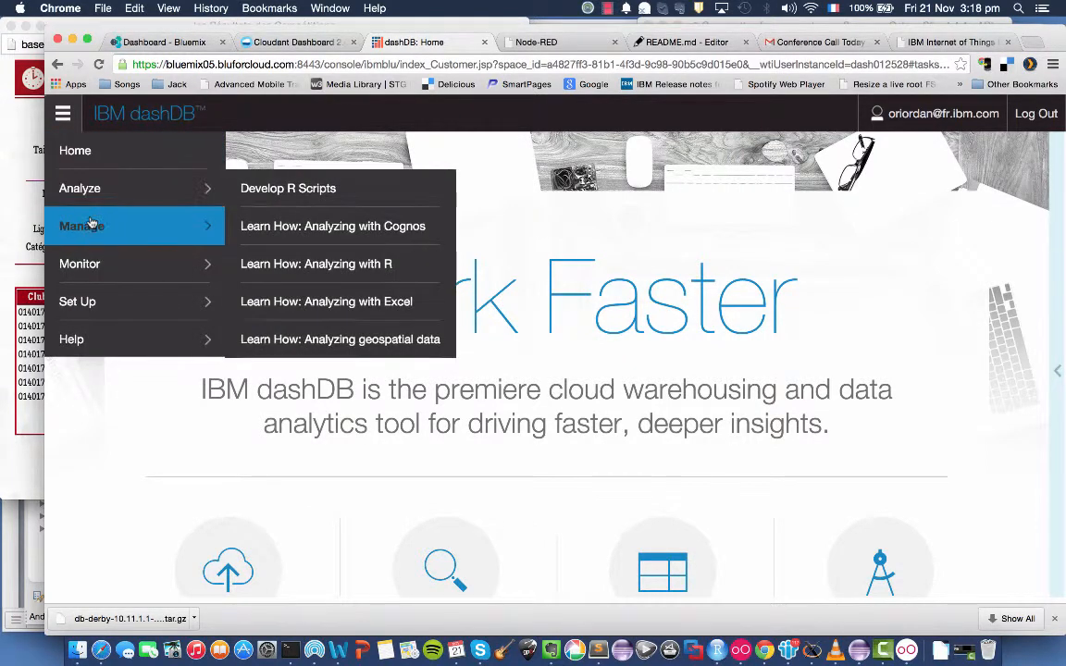
{"action": "mouse_move", "coordinate": [92, 223]}
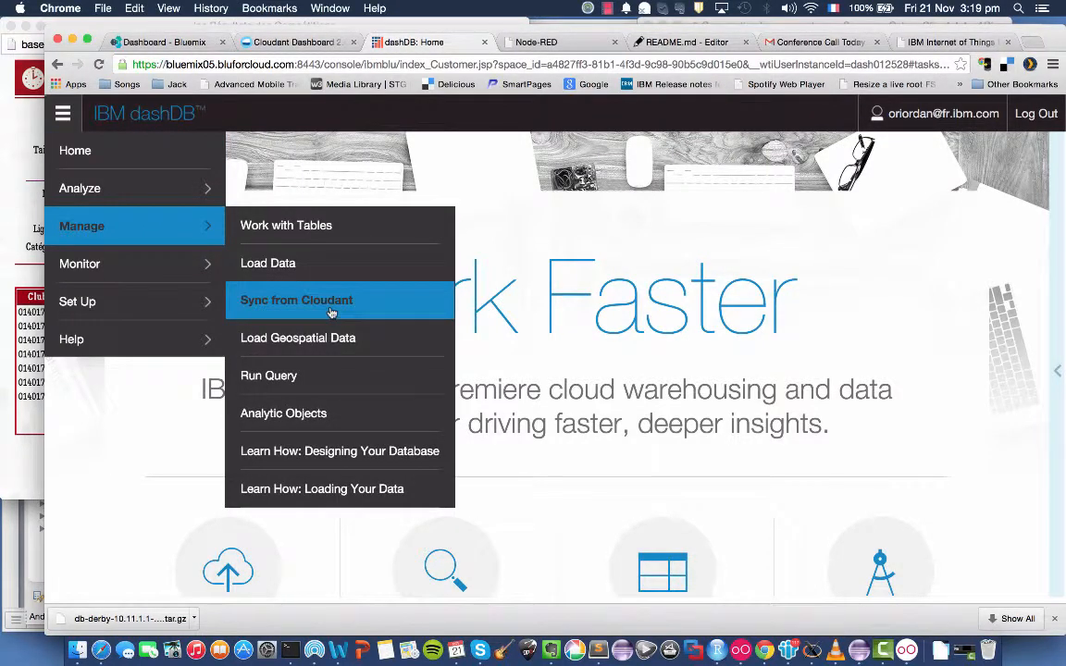
{"action": "left_click", "coordinate": [331, 312]}
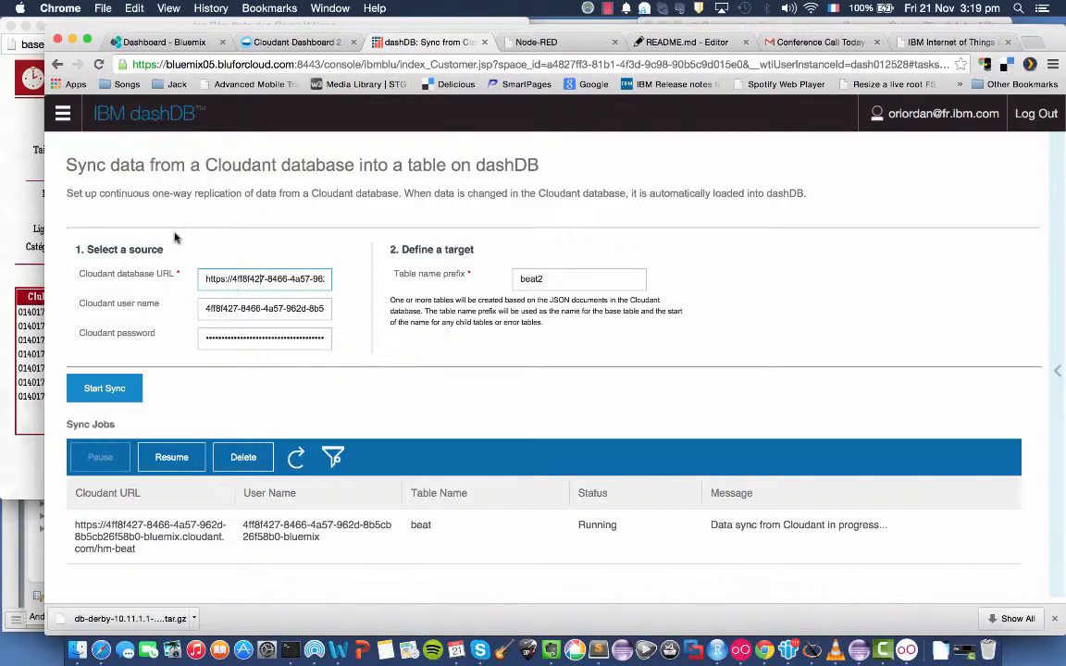
Return to the insight2014-1 app overview in Bluemix, and show the Cloudant NoSQL DB service's credentials.
{"action": "left_click", "coordinate": [160, 43]}
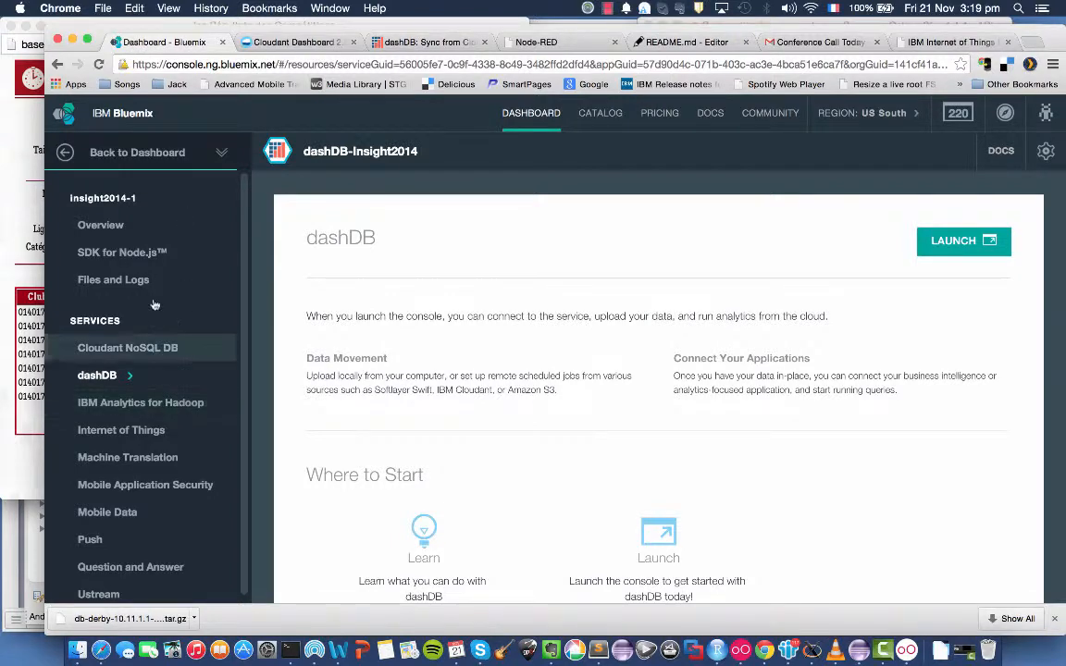
{"action": "left_click", "coordinate": [111, 228]}
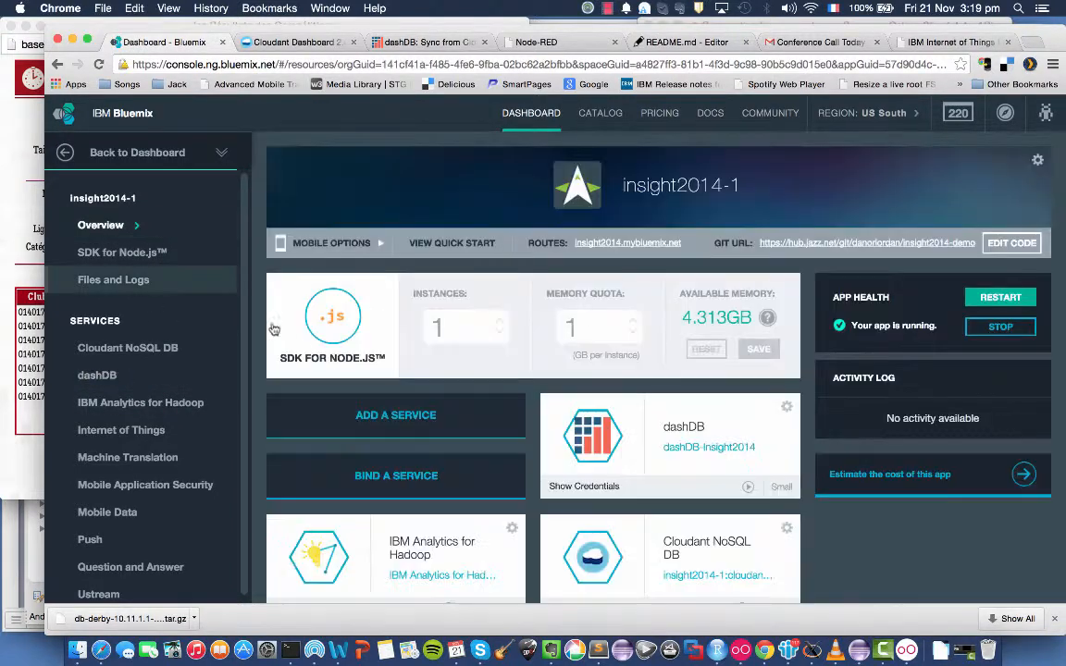
{"action": "scroll", "coordinate": [403, 526], "scroll_direction": "down", "scroll_amount": 2}
{"action": "scroll", "coordinate": [403, 525], "scroll_direction": "down", "scroll_amount": 2}
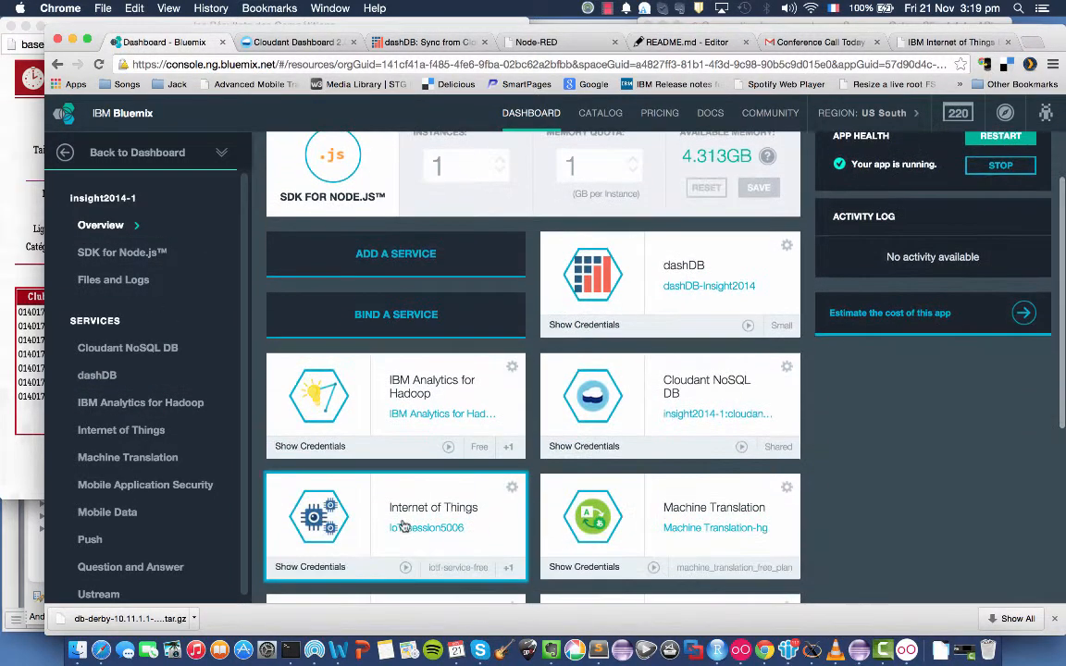
{"action": "left_click", "coordinate": [584, 446]}
{"action": "scroll", "coordinate": [584, 450], "scroll_direction": "down", "scroll_amount": 2}
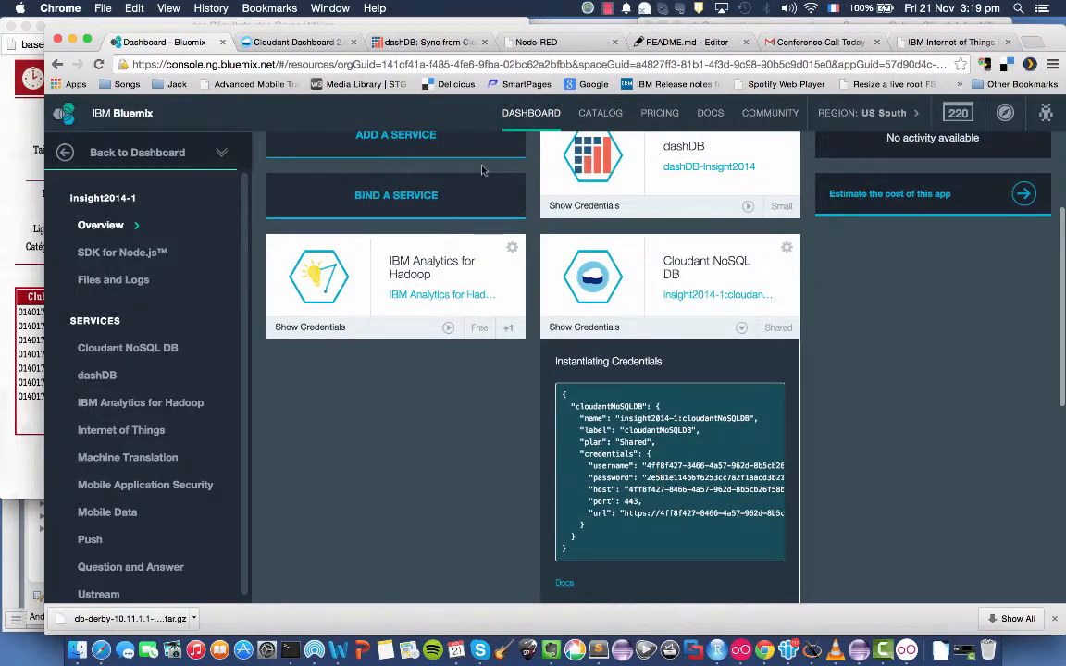
Inspect the full Cloudant database URL of the sync source in dashDB.
{"action": "left_click", "coordinate": [442, 39]}
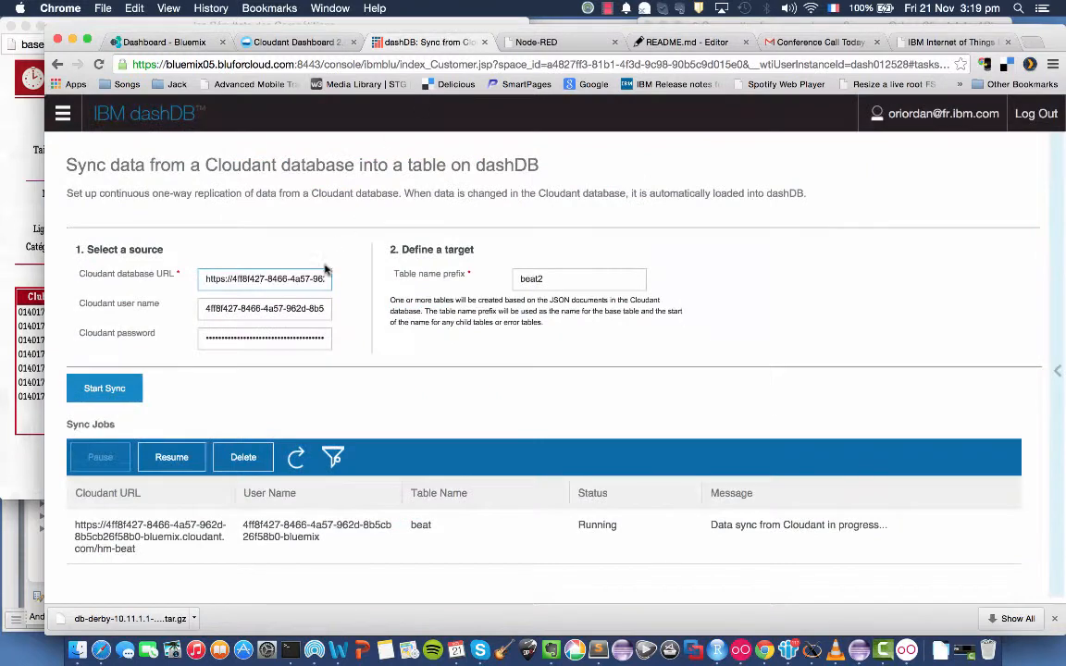
{"action": "triple_click", "coordinate": [295, 278]}
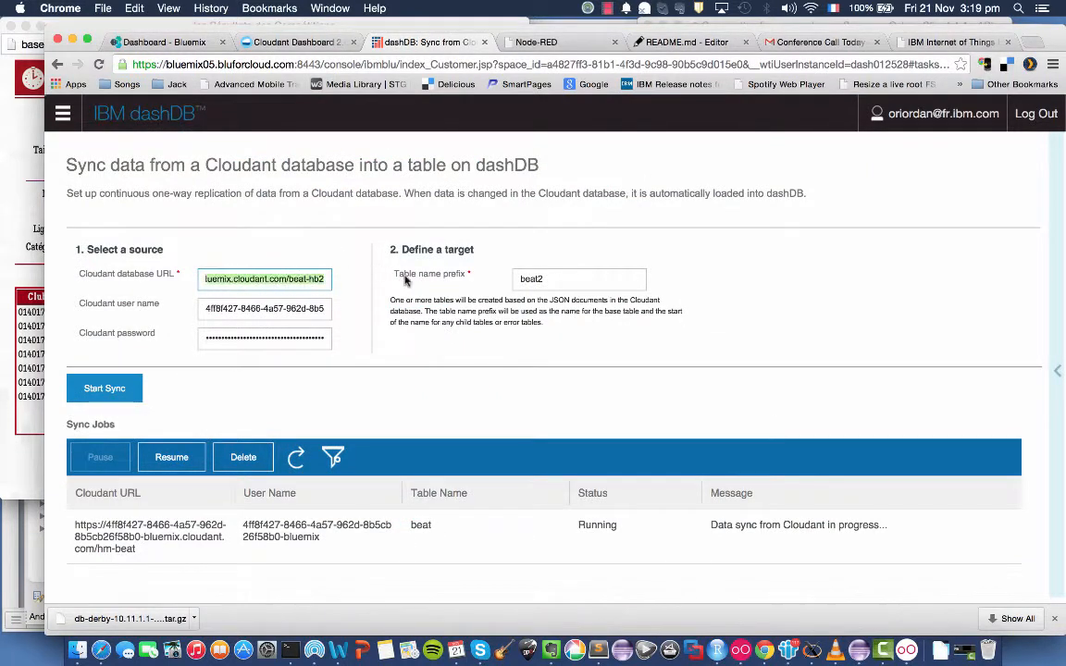
{"action": "key", "text": "Left"}
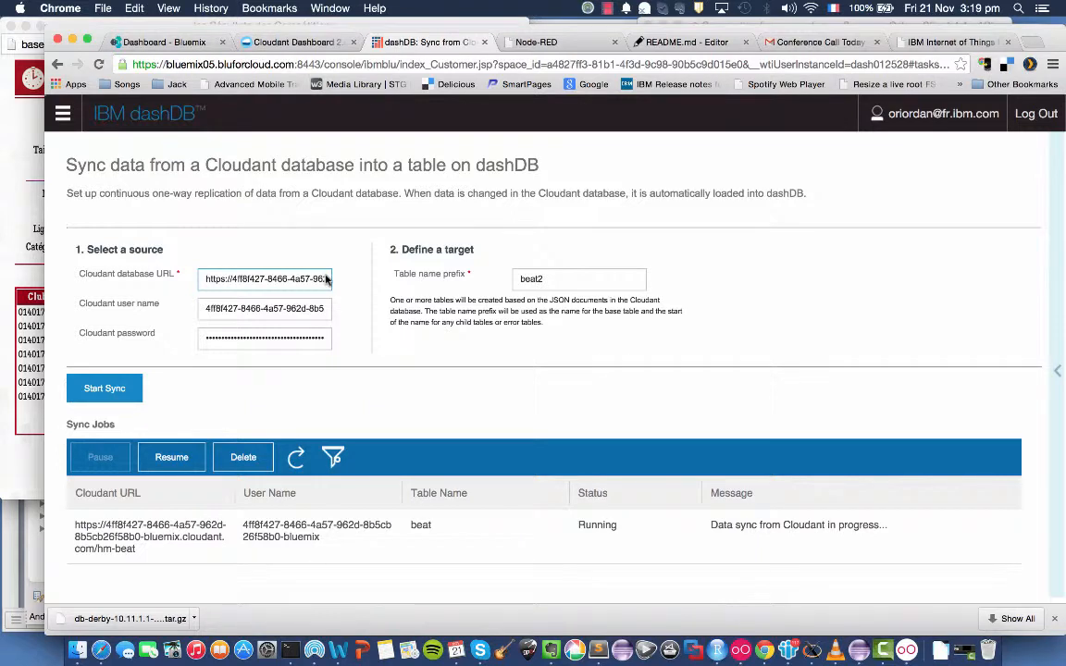
{"action": "key", "text": "End"}
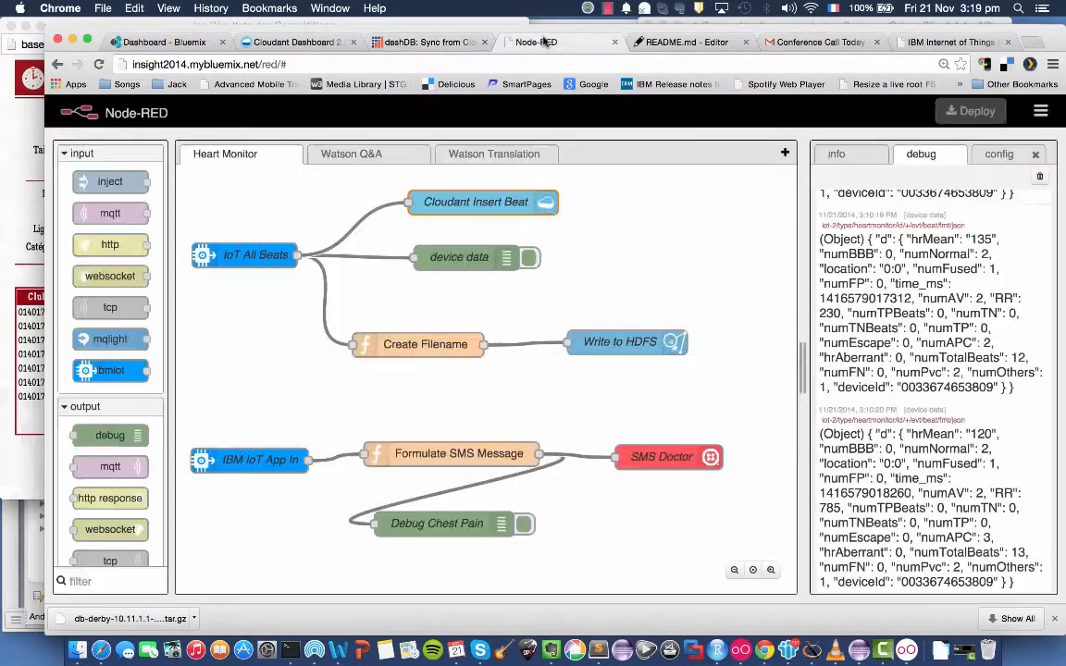
Set the Cloudant Insert Beat node's database to beat-hb3 in Node-RED, and deploy the flow.
{"action": "left_click", "coordinate": [537, 42]}
{"action": "double_click", "coordinate": [461, 209]}
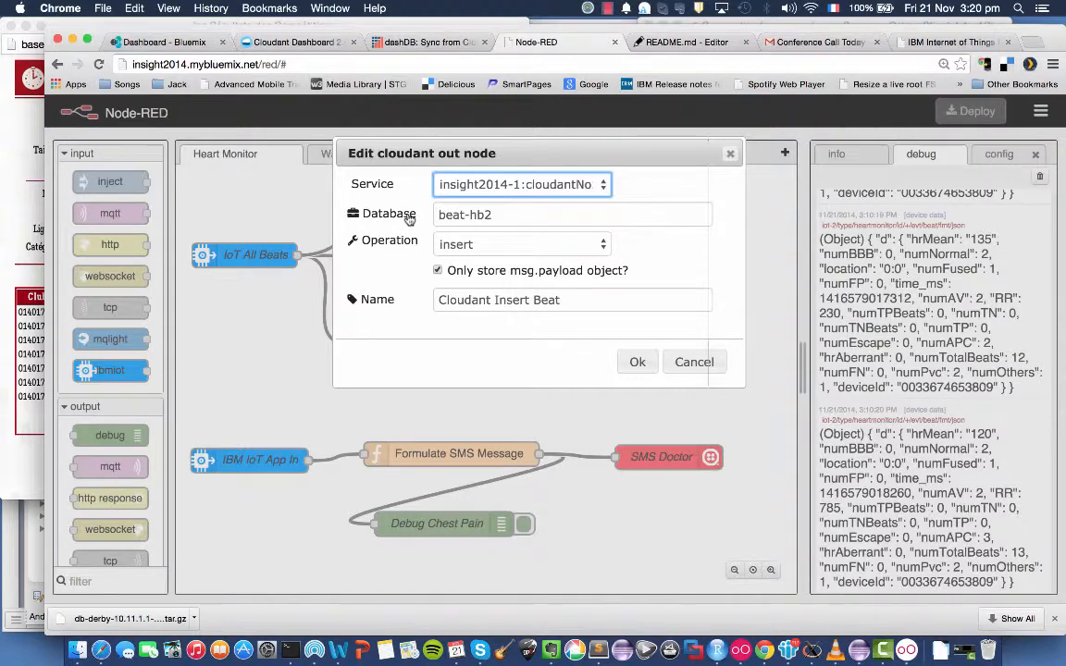
{"action": "left_click", "coordinate": [497, 214]}
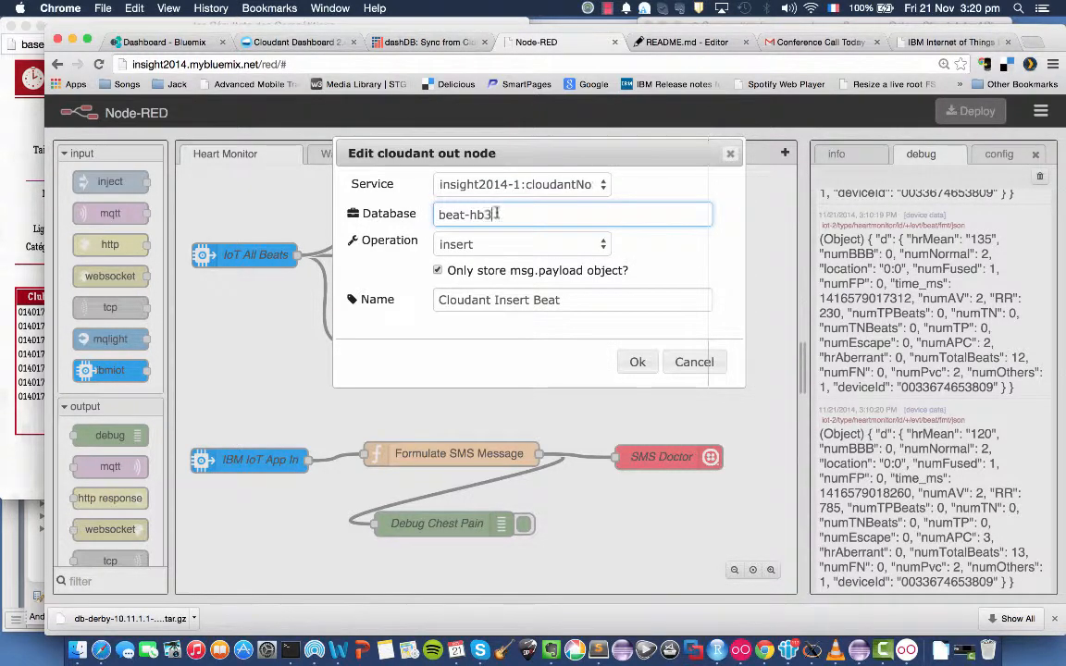
{"action": "type", "text": "3"}
{"action": "left_click", "coordinate": [638, 360]}
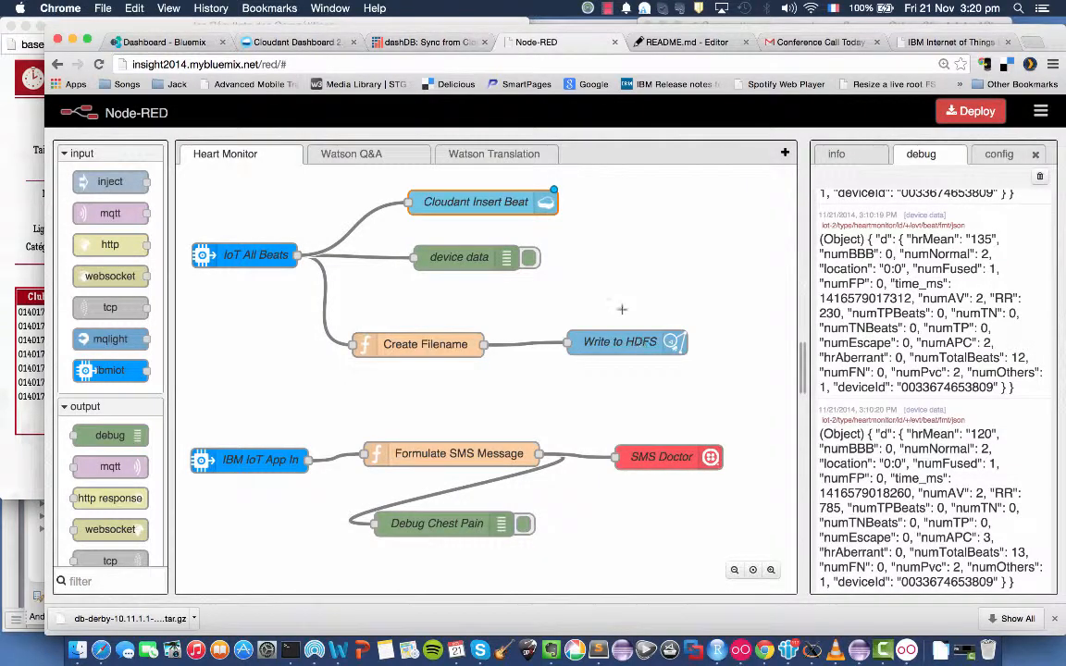
{"action": "left_click", "coordinate": [959, 111]}
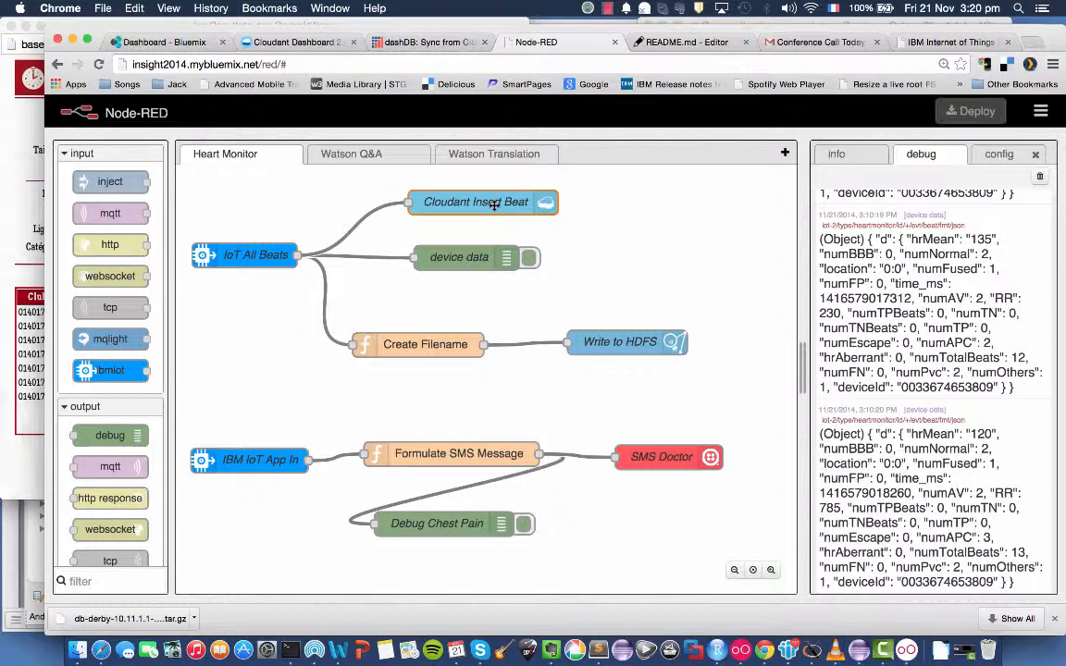
Clear the Node-RED debug output, check the Cloudant database list, and start a test record in Hearty in Genymotion.
{"action": "left_click", "coordinate": [1040, 176]}
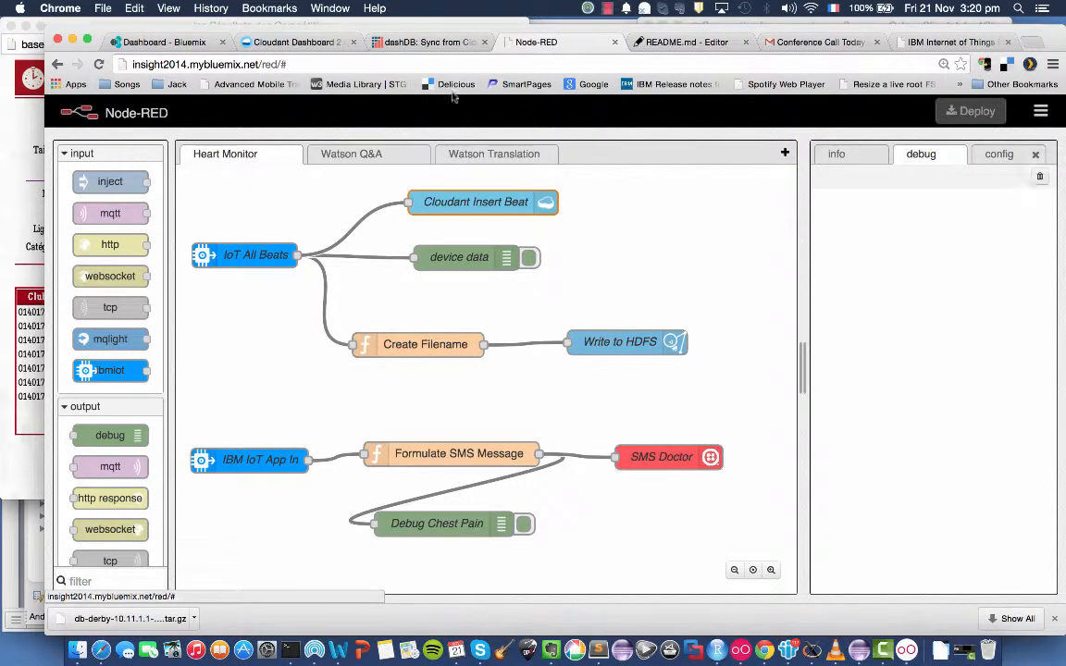
{"action": "left_click", "coordinate": [277, 41]}
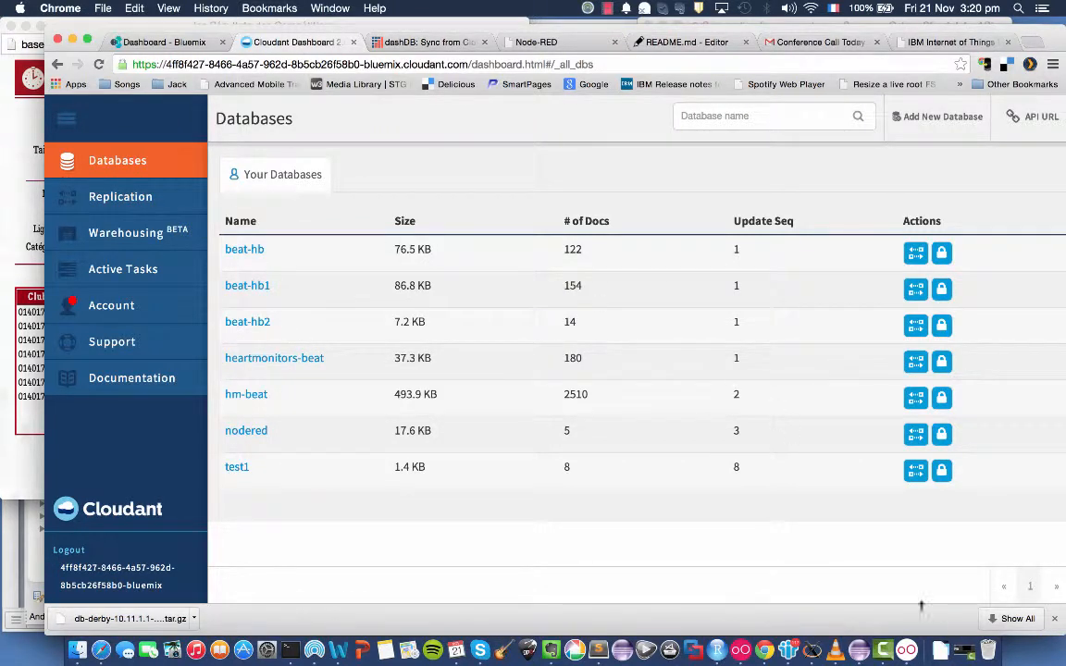
{"action": "left_click", "coordinate": [903, 631]}
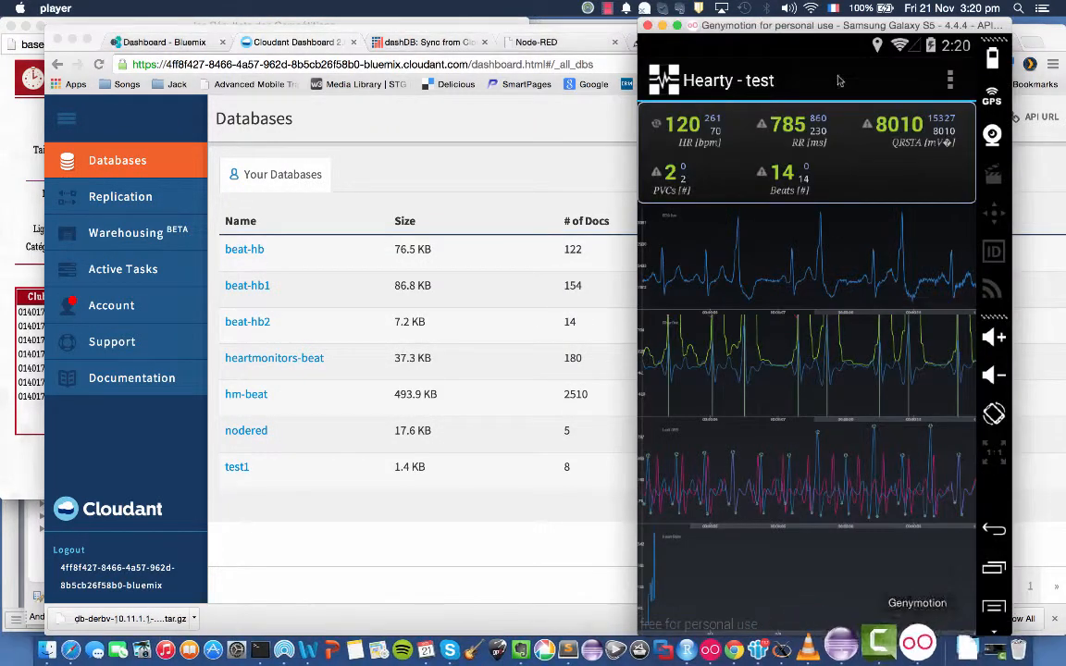
{"action": "left_click", "coordinate": [950, 80]}
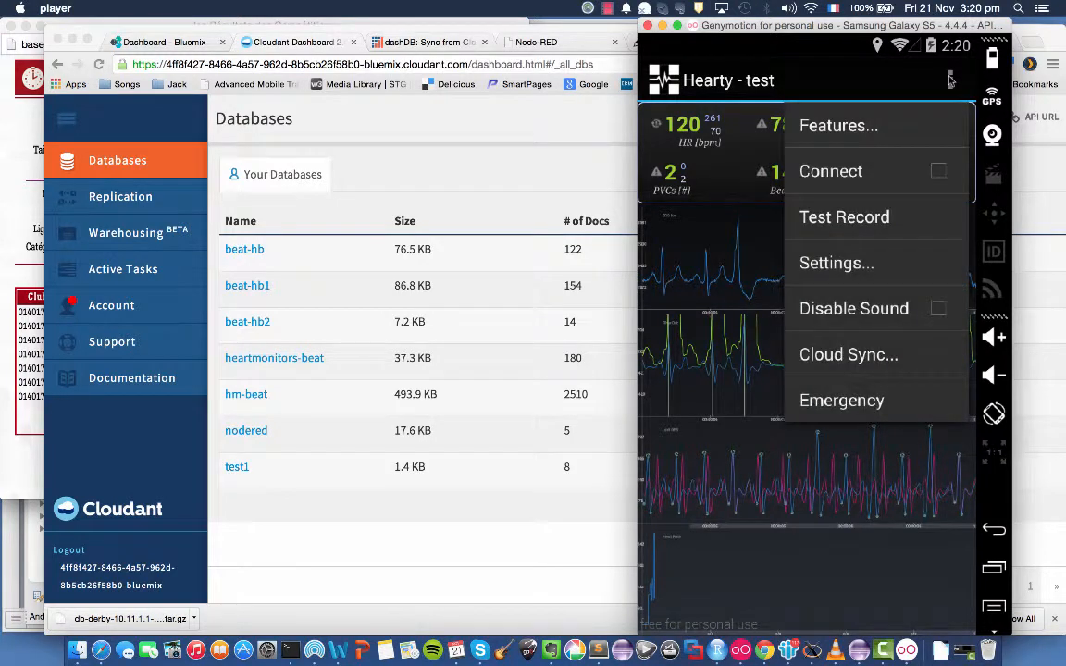
{"action": "left_click", "coordinate": [914, 216]}
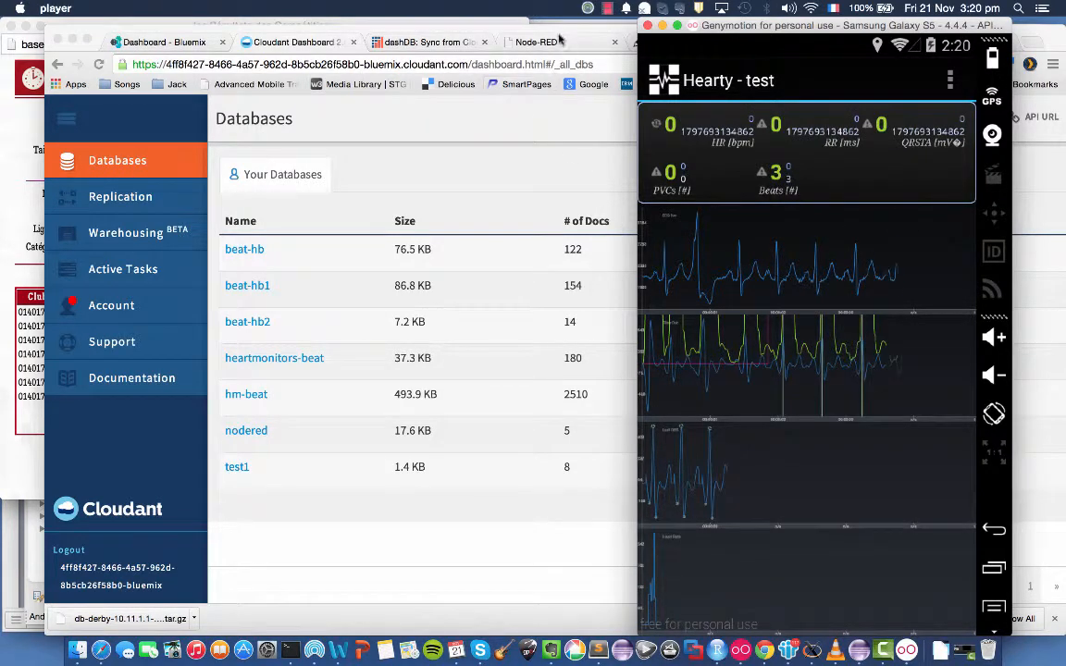
Check the incoming beats in Node-RED's debug output, and reload the database list in the Cloudant dashboard.
{"action": "left_click", "coordinate": [508, 35]}
{"action": "left_click", "coordinate": [566, 44]}
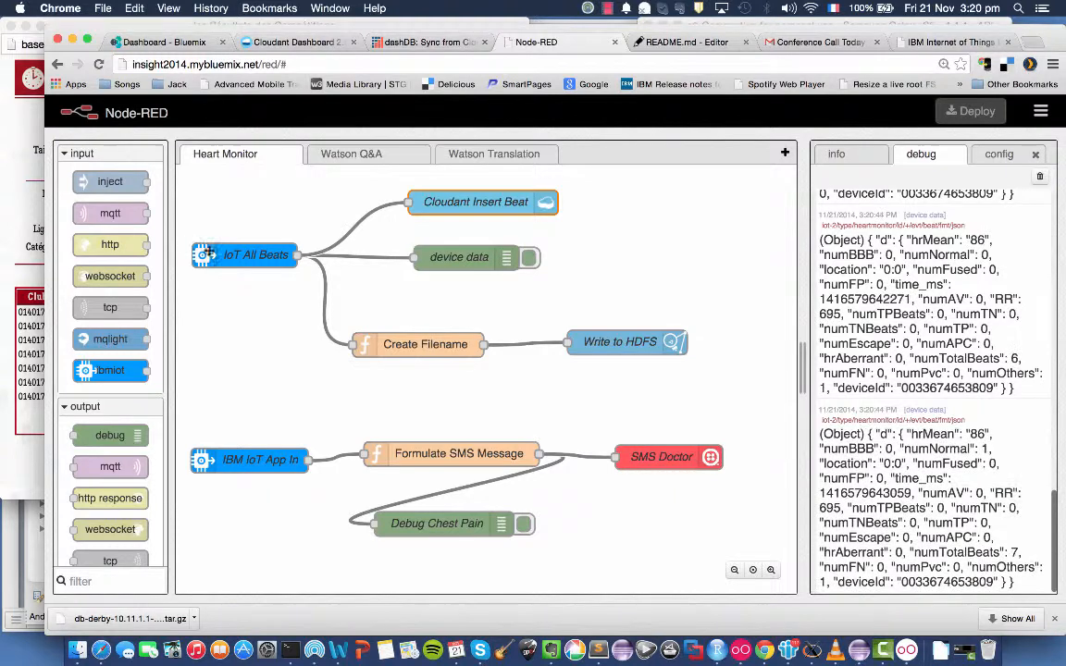
{"action": "left_click", "coordinate": [302, 44]}
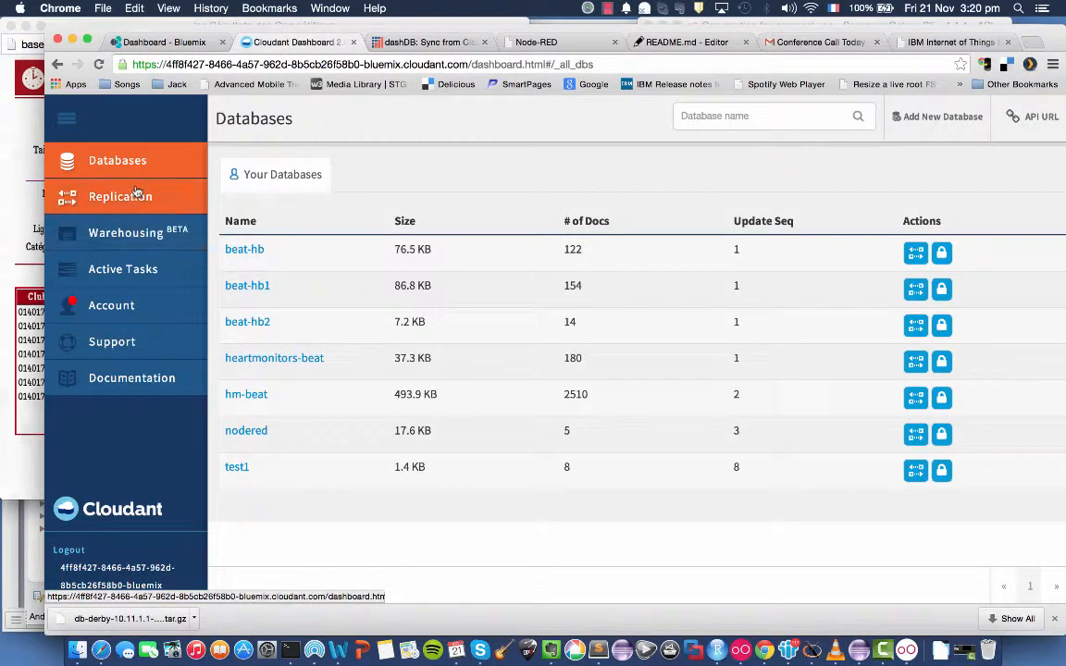
{"action": "left_click", "coordinate": [136, 197]}
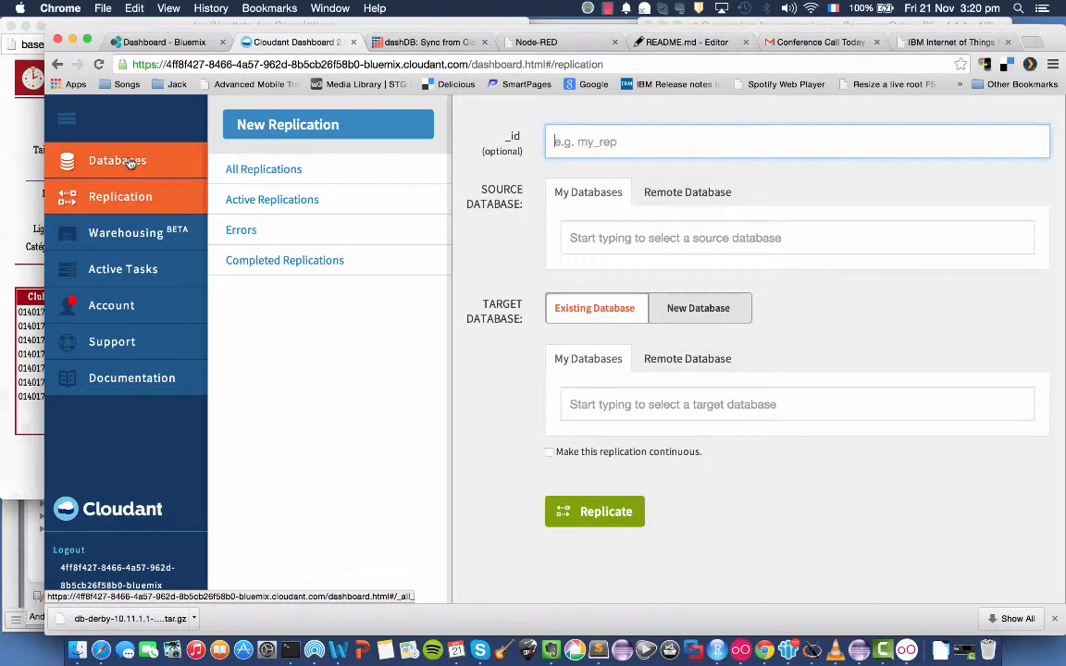
{"action": "left_click", "coordinate": [130, 162]}
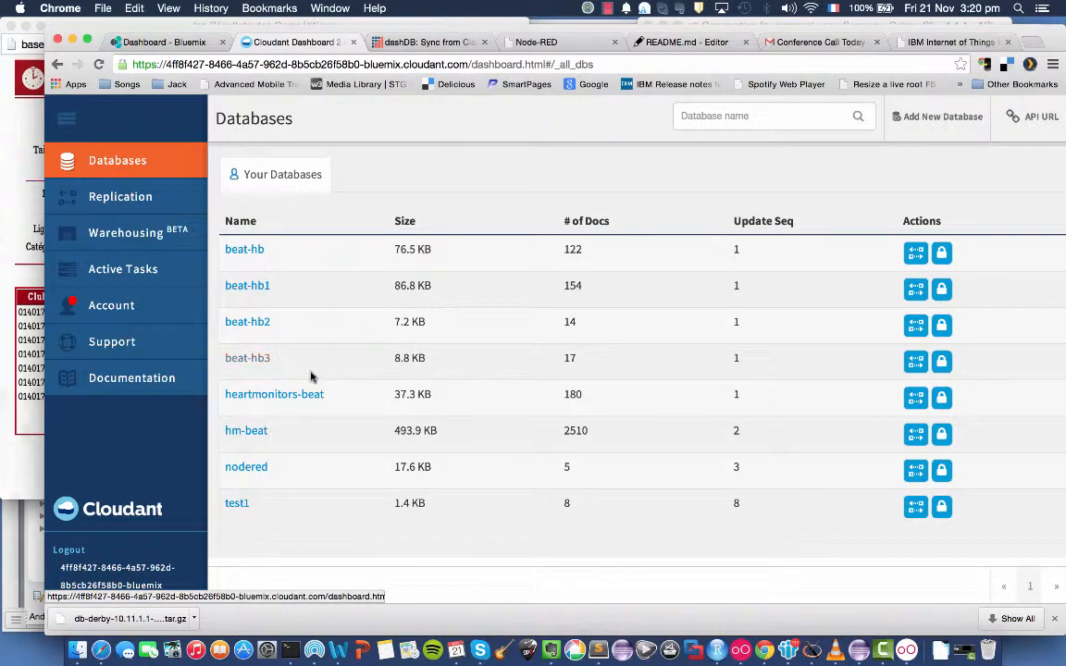
Disconnect the running Hearty test in Genymotion, and dismiss the classification results.
{"action": "left_click", "coordinate": [905, 647]}
{"action": "left_click", "coordinate": [951, 81]}
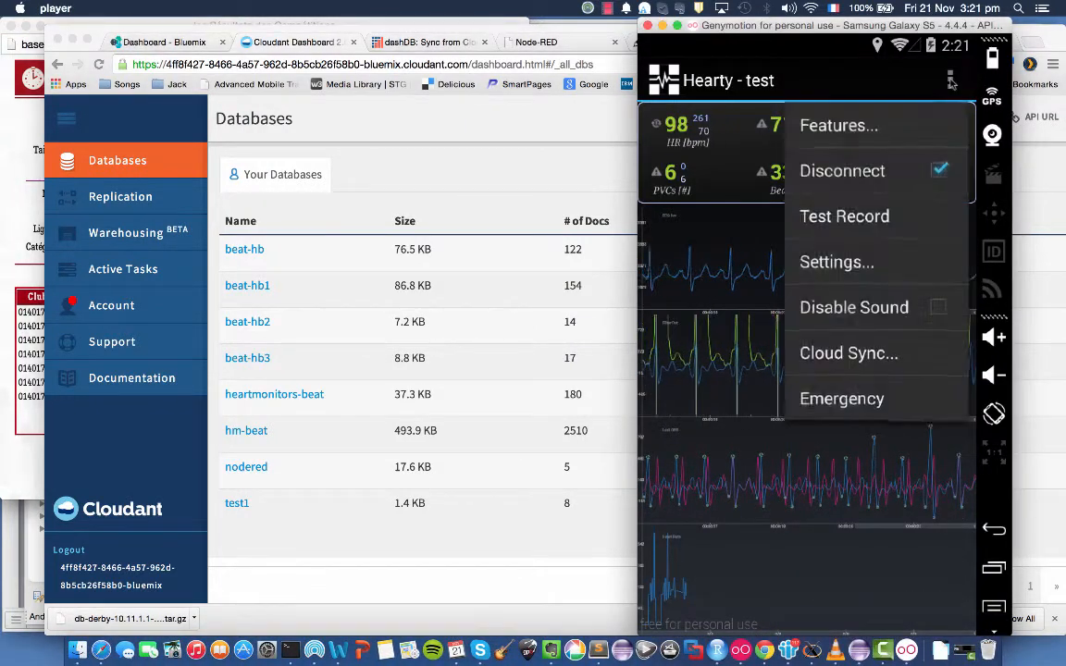
{"action": "left_click", "coordinate": [942, 174]}
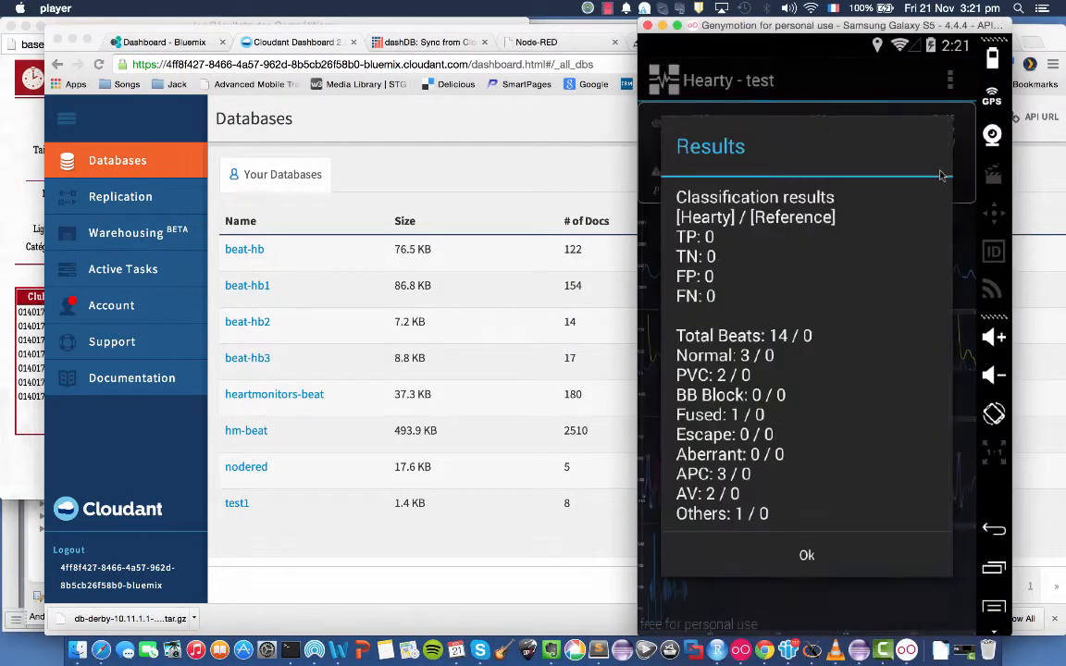
{"action": "left_click", "coordinate": [808, 557]}
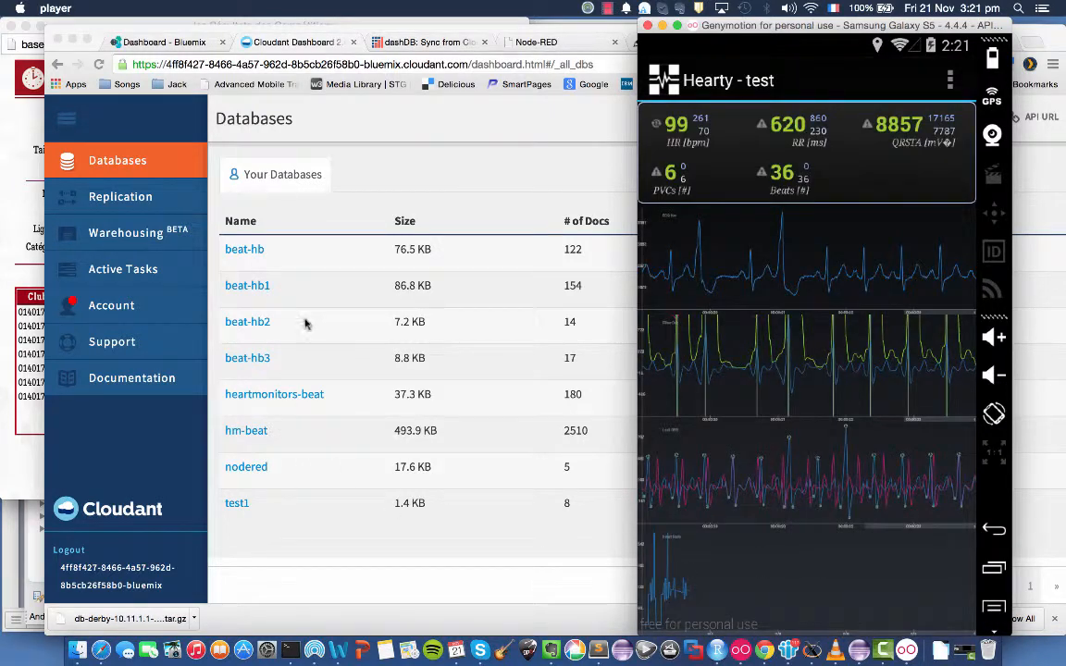
Start a dashDB sync job from the Cloudant database beat-hb3 with the table name prefix beat3, and view the sync jobs.
{"action": "left_click", "coordinate": [380, 42]}
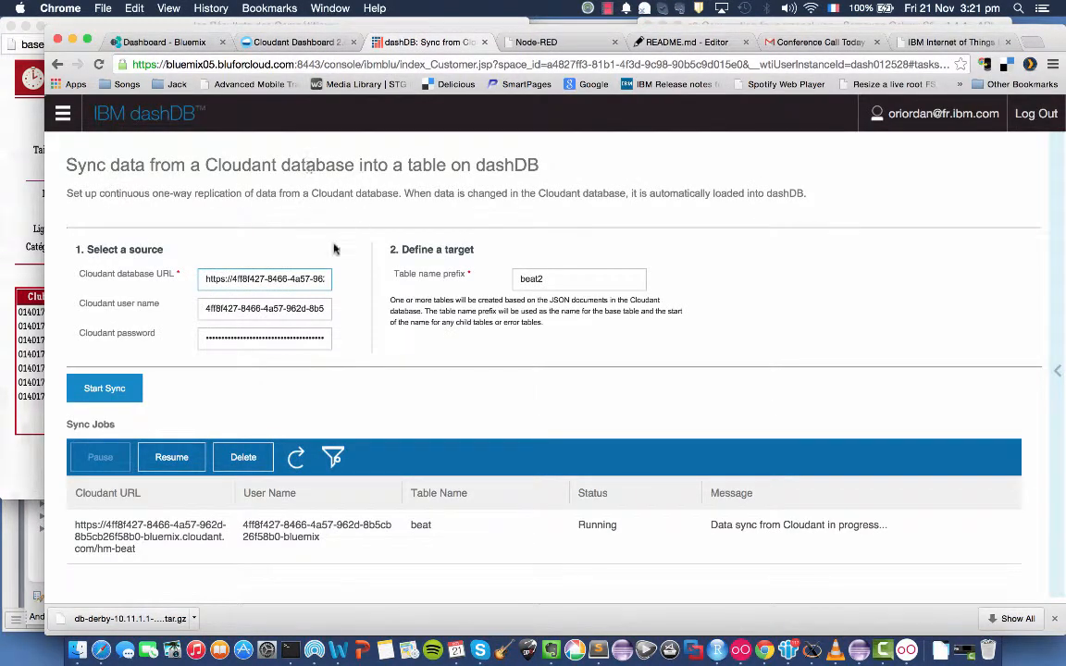
{"action": "triple_click", "coordinate": [290, 282]}
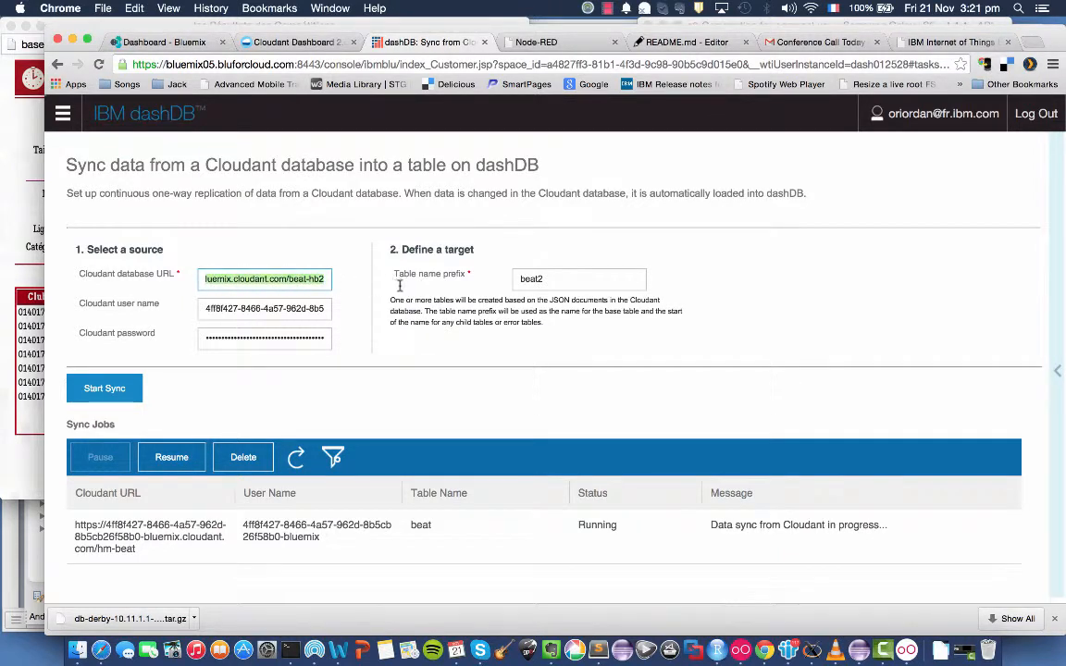
{"action": "left_click", "coordinate": [322, 278]}
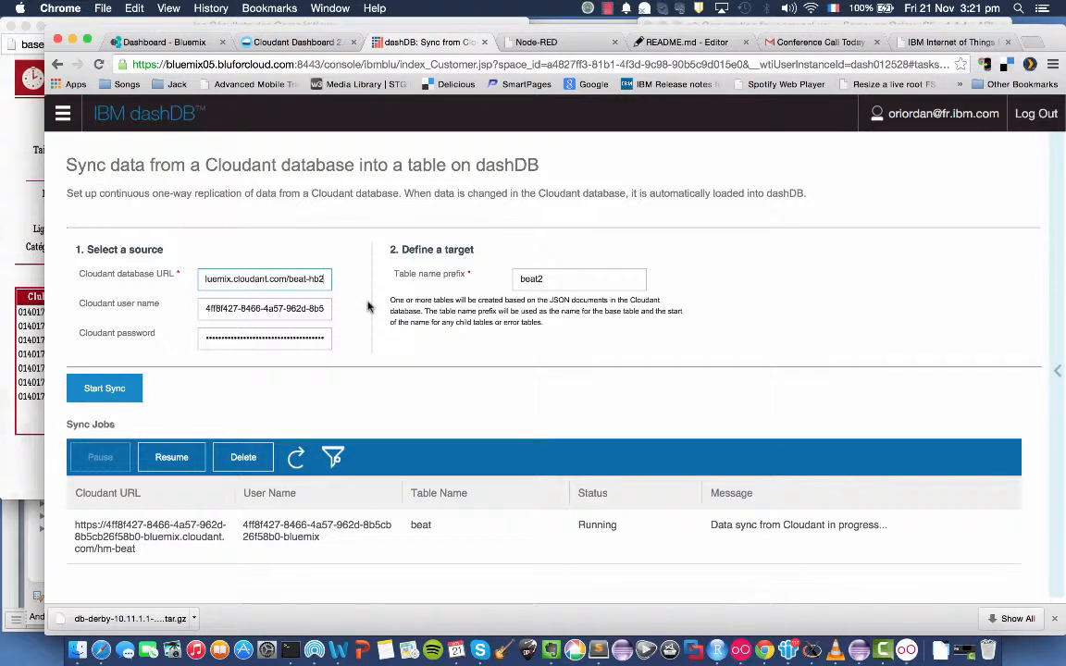
{"action": "key", "text": "BackSpace"}
{"action": "type", "text": "3"}
{"action": "left_click", "coordinate": [591, 280]}
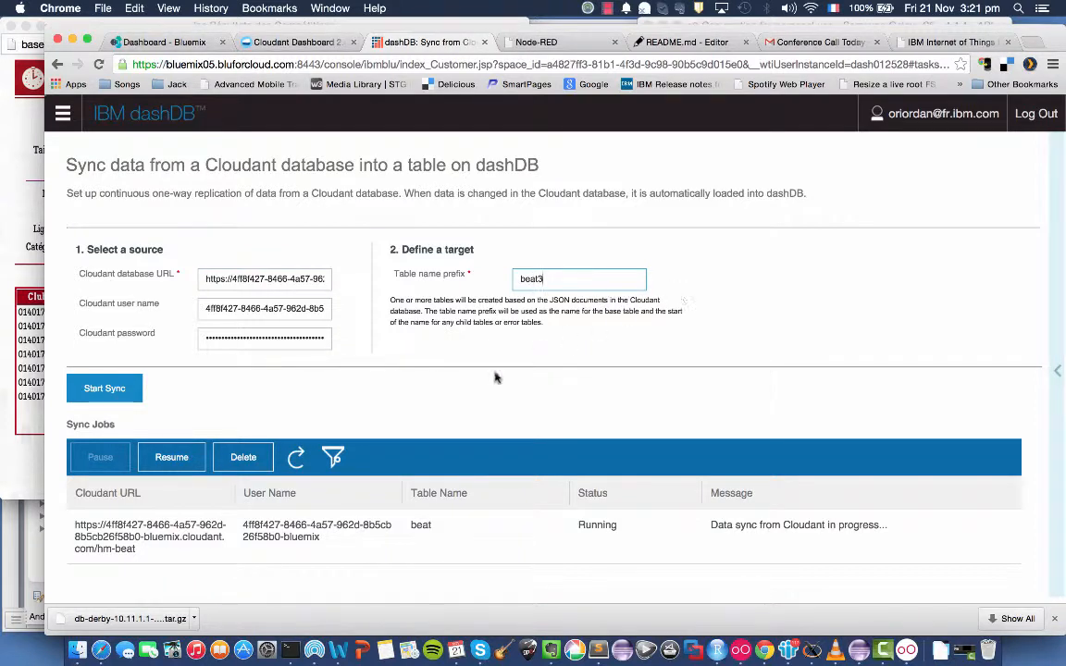
{"action": "left_click", "coordinate": [103, 389]}
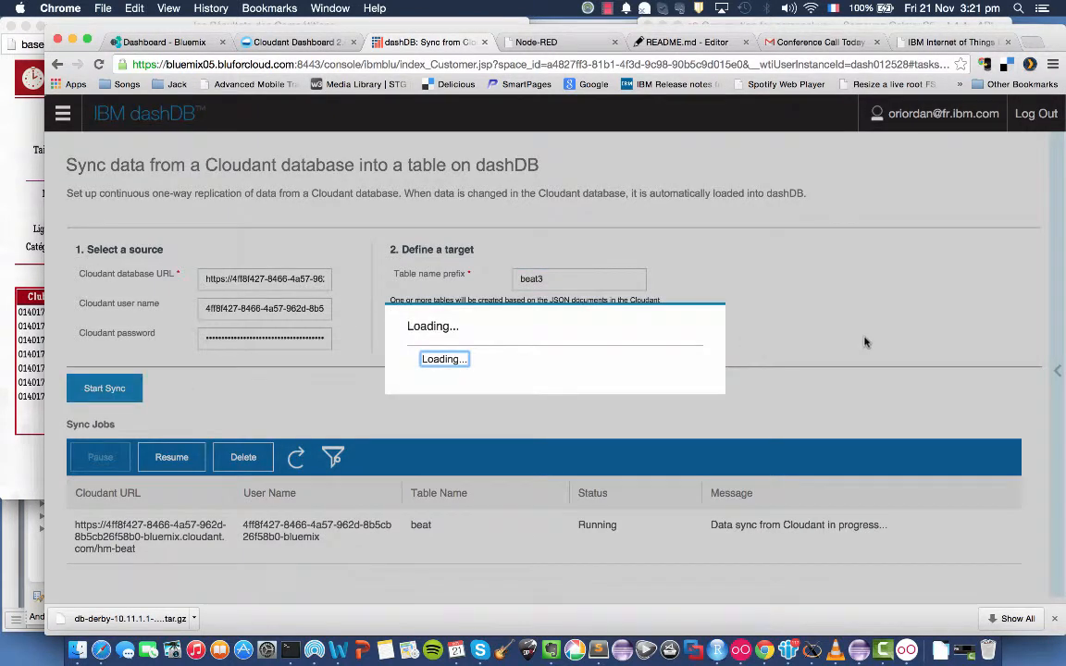
{"action": "scroll", "coordinate": [872, 384], "scroll_direction": "down", "scroll_amount": 3}
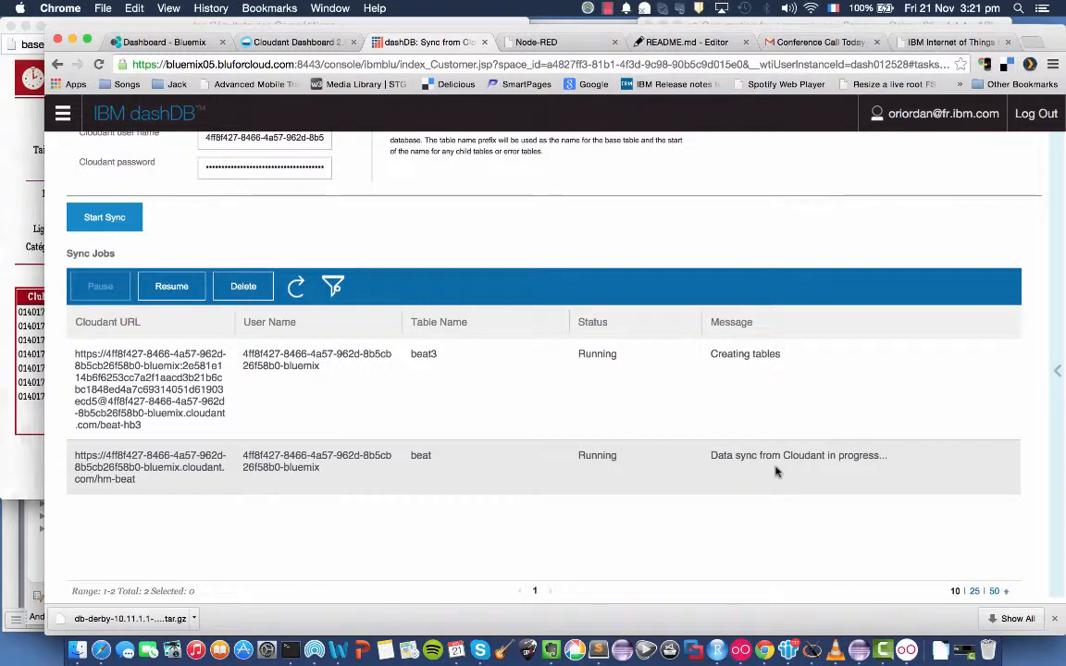
Refresh the dashDB sync jobs list and check the status of the beat3 job.
{"action": "left_click", "coordinate": [740, 330]}
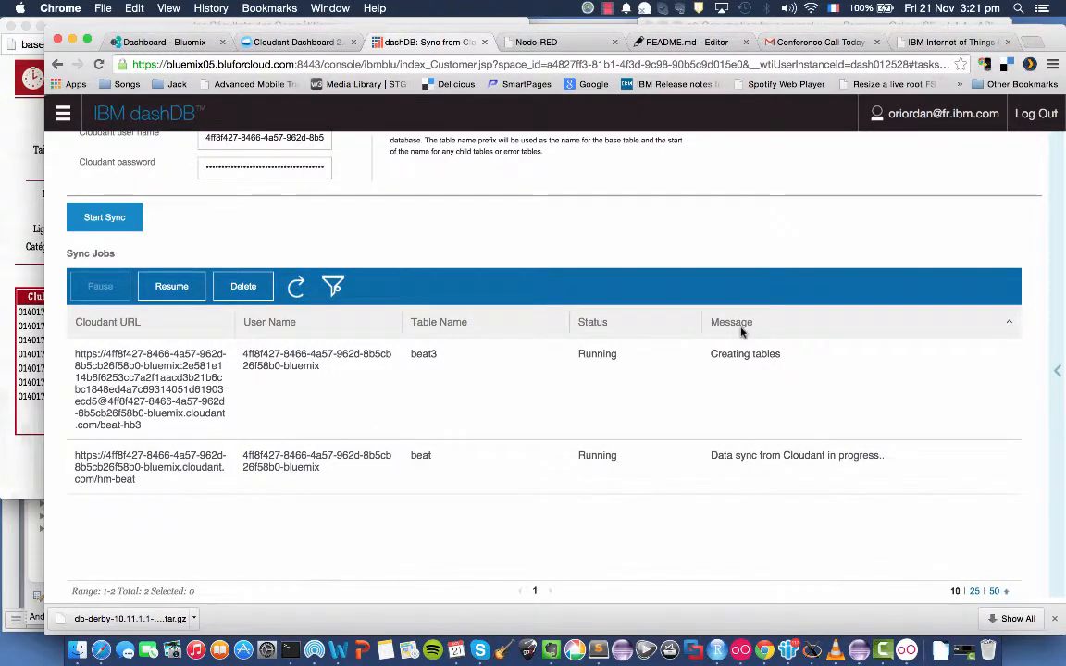
{"action": "left_click", "coordinate": [297, 287]}
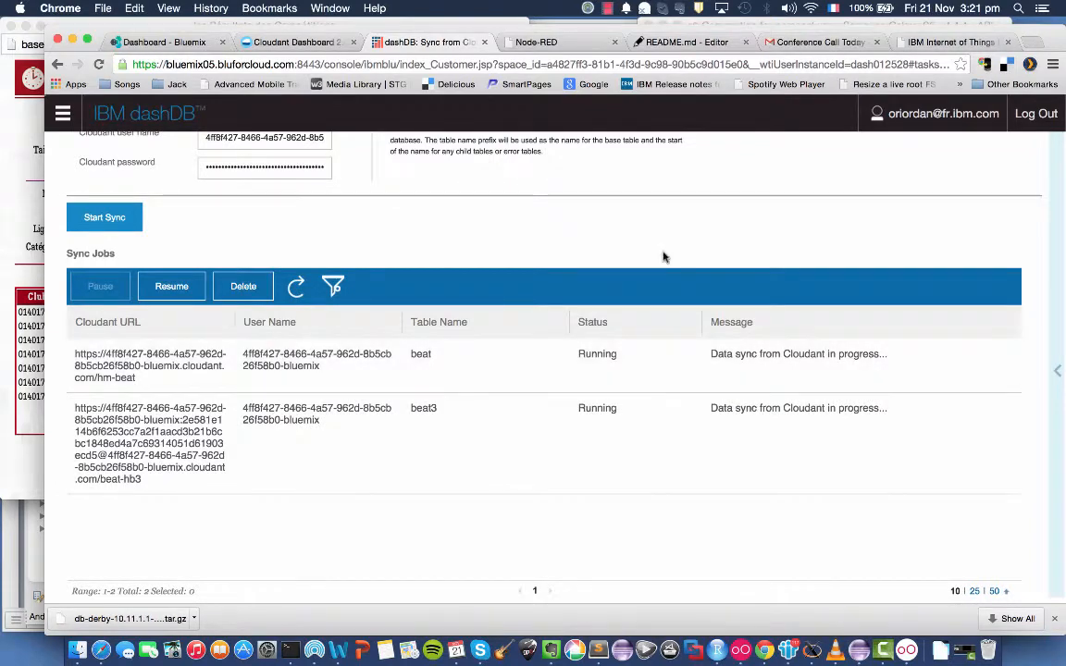
{"action": "scroll", "coordinate": [662, 256], "scroll_direction": "up", "scroll_amount": 3}
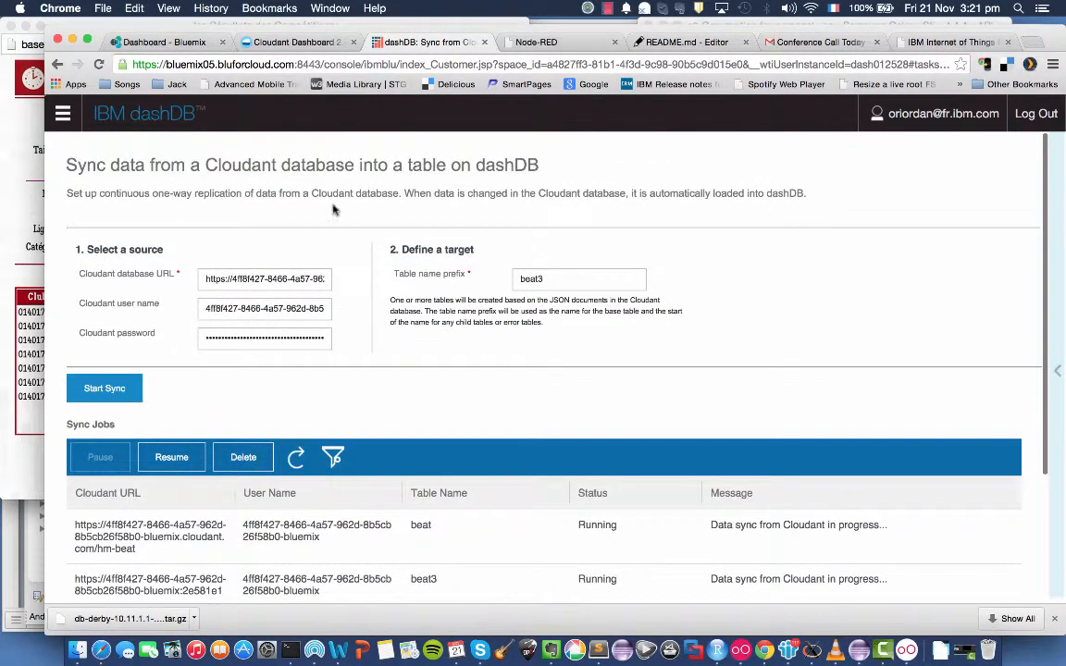
Open dashDB's table management page and show the data of table BEAT3 in schema DASH012528.
{"action": "left_click", "coordinate": [62, 113]}
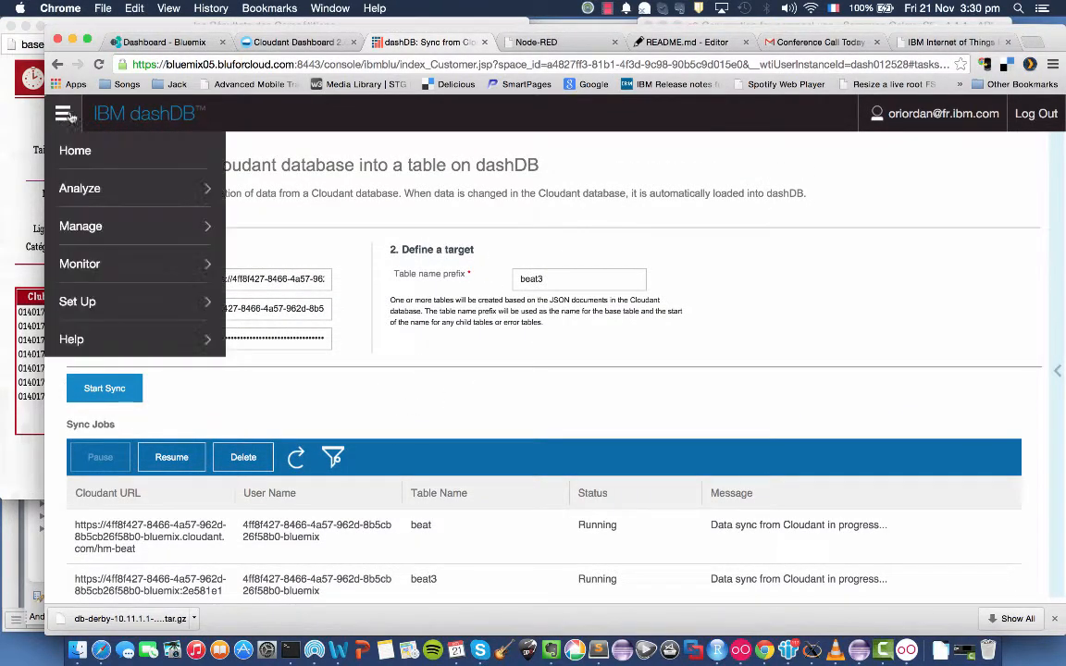
{"action": "left_click", "coordinate": [63, 113]}
{"action": "left_click", "coordinate": [63, 113]}
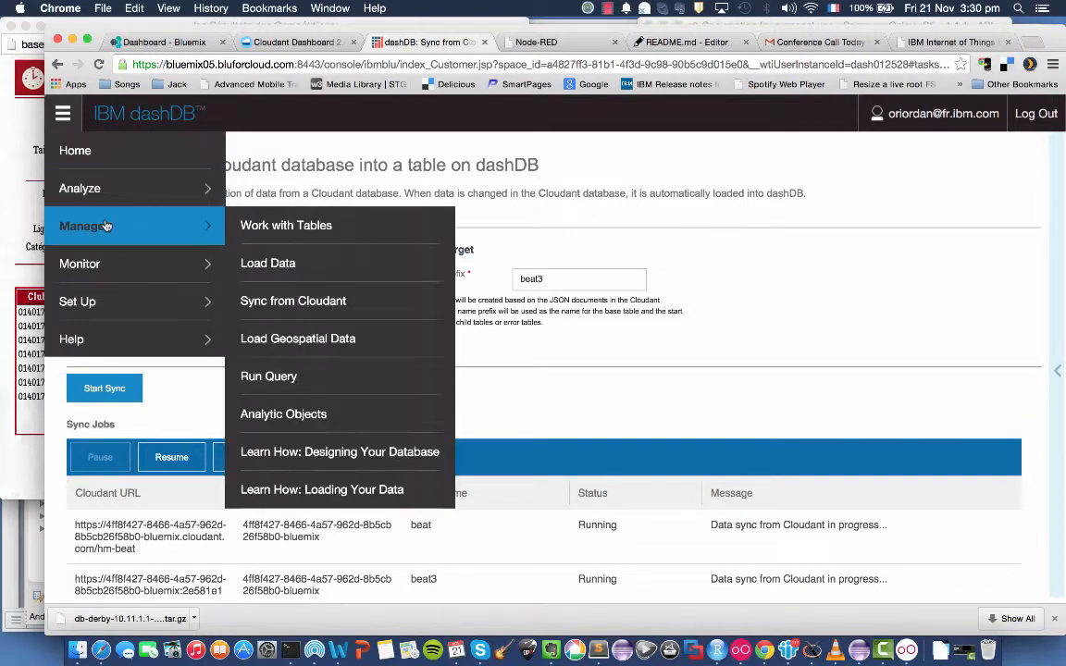
{"action": "mouse_move", "coordinate": [110, 233]}
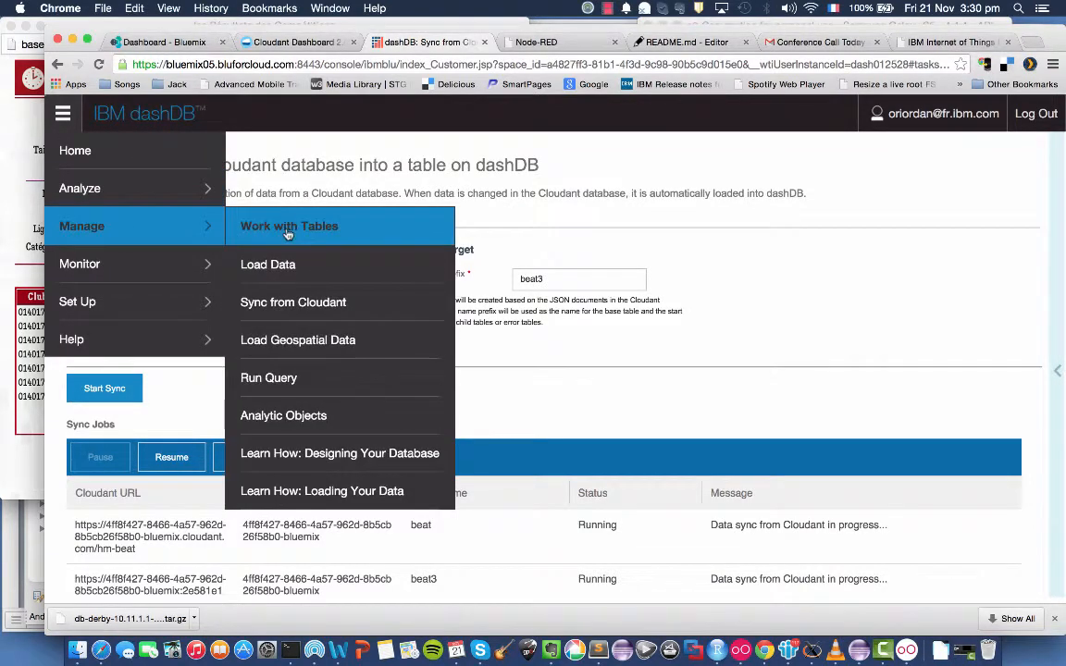
{"action": "left_click", "coordinate": [238, 213]}
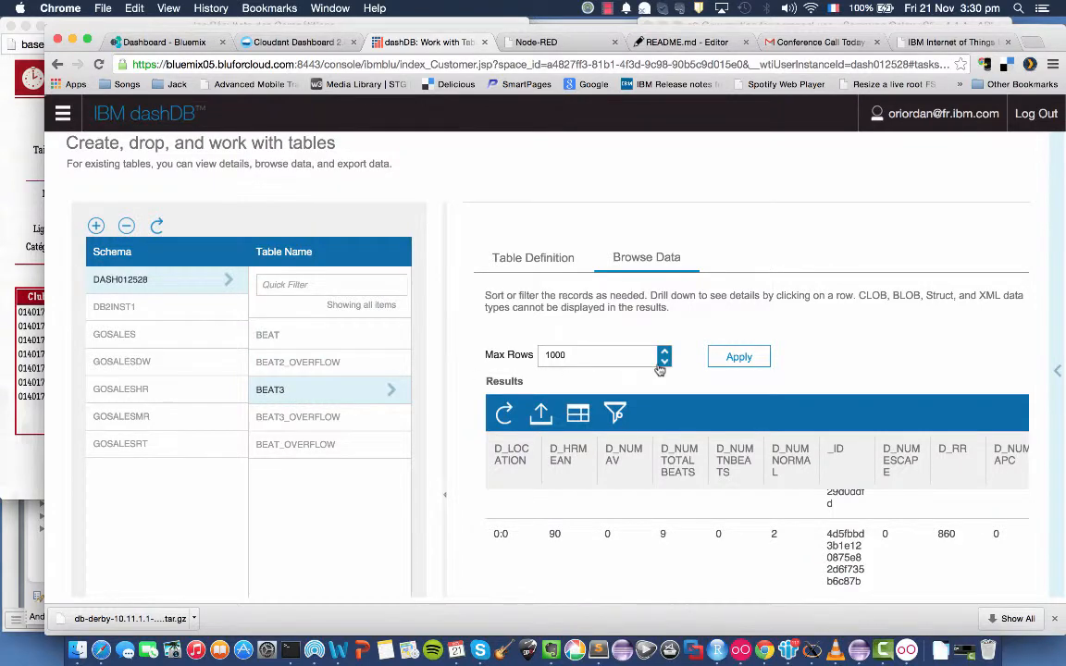
Examine the column names and data types in the BEAT3 table definition.
{"action": "left_click", "coordinate": [552, 258]}
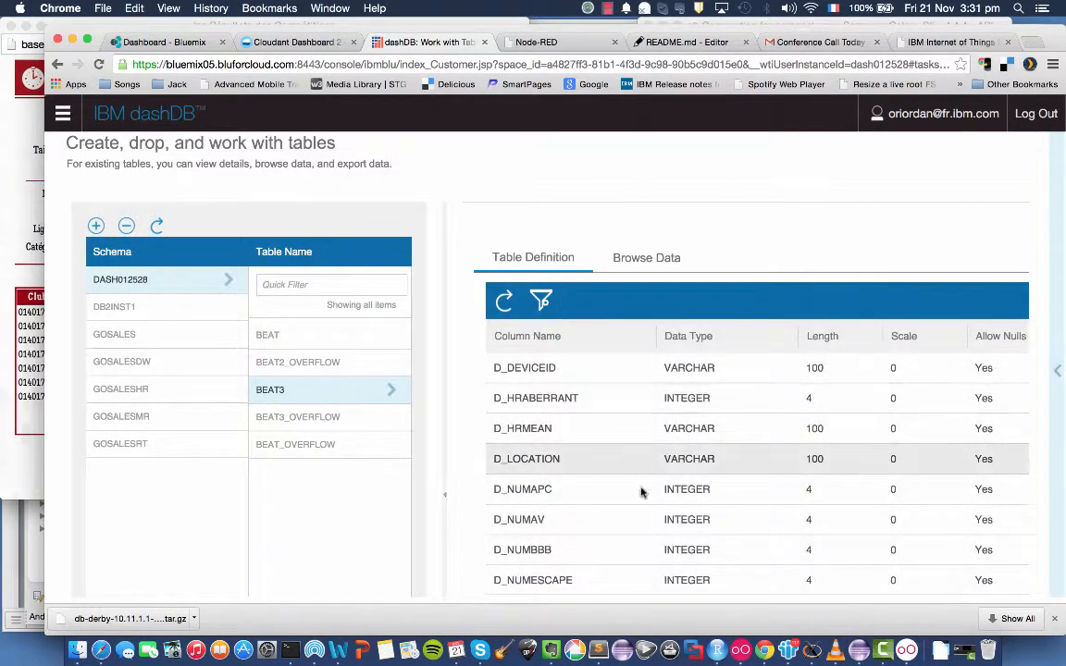
{"action": "scroll", "coordinate": [636, 488], "scroll_direction": "down", "scroll_amount": 2}
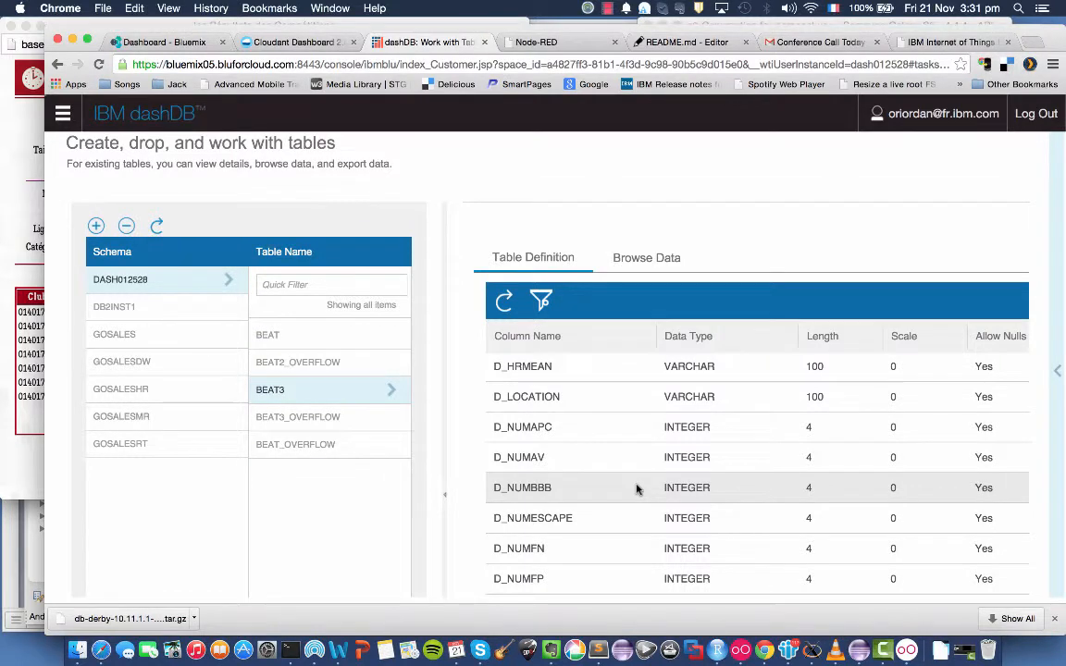
{"action": "scroll", "coordinate": [637, 488], "scroll_direction": "up", "scroll_amount": 2}
Browse the BEAT3 data rows to check the heartbeat records synced from Cloudant.
{"action": "left_click", "coordinate": [654, 265]}
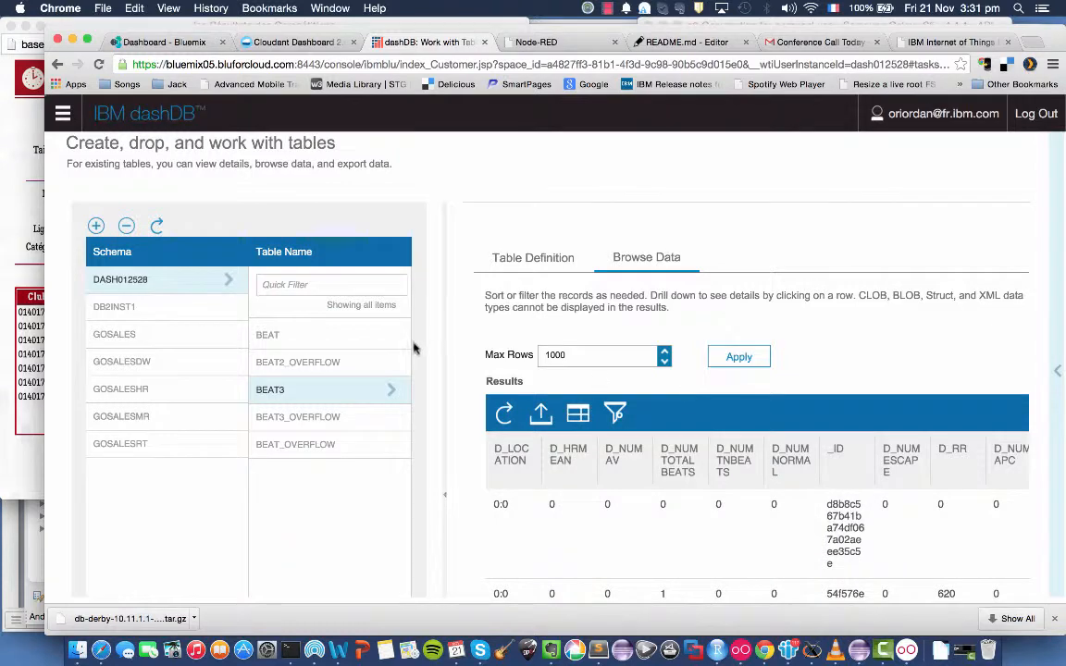
{"action": "left_click_drag", "start_coordinate": [445, 366], "coordinate": [444, 367]}
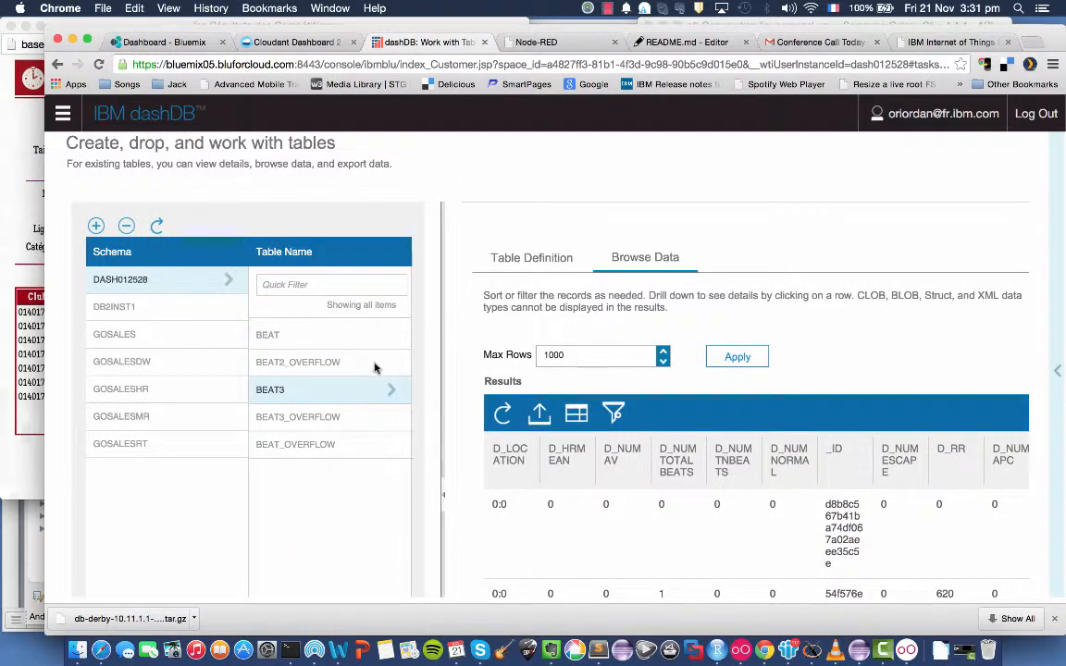
{"action": "scroll", "coordinate": [731, 405], "scroll_direction": "down", "scroll_amount": 5}
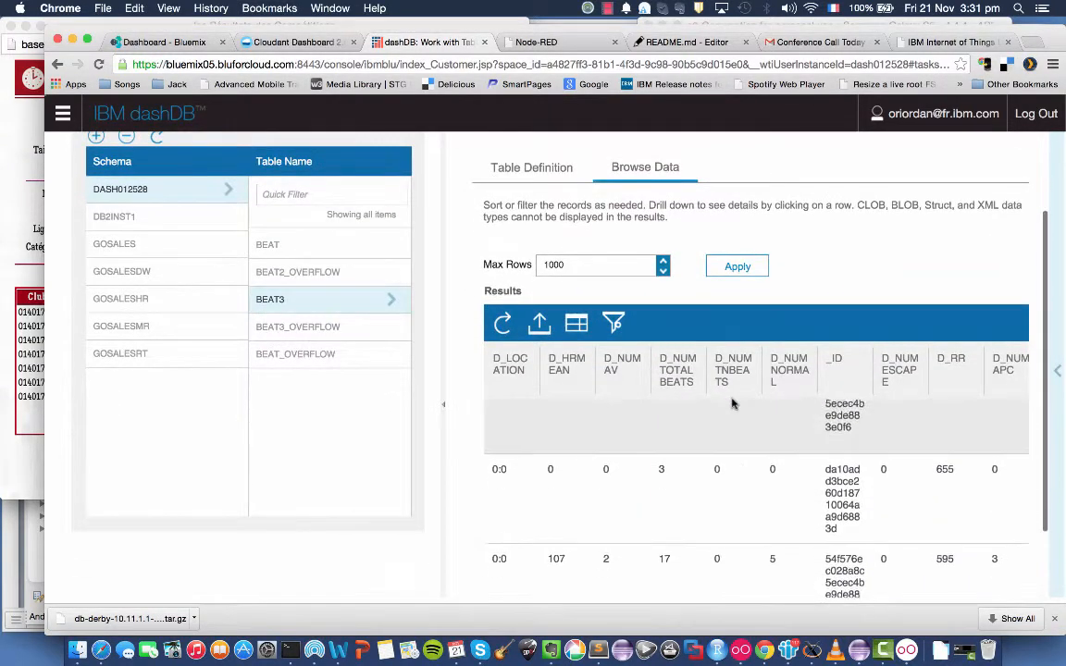
{"action": "scroll", "coordinate": [757, 403], "scroll_direction": "down", "scroll_amount": 5}
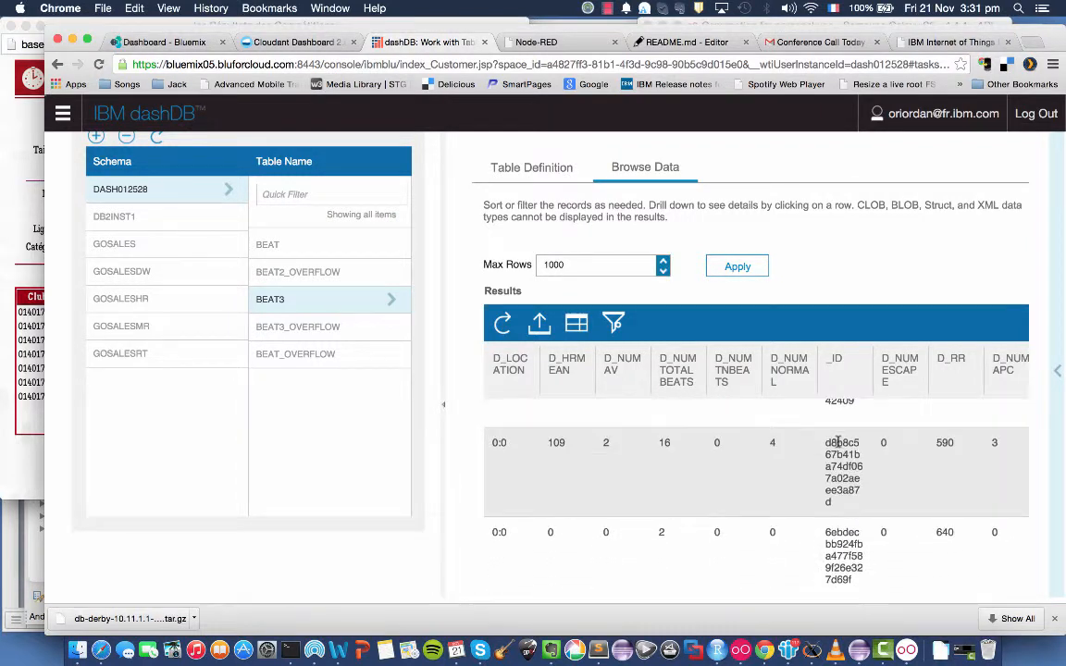
{"action": "scroll", "coordinate": [838, 442], "scroll_direction": "down", "scroll_amount": 3}
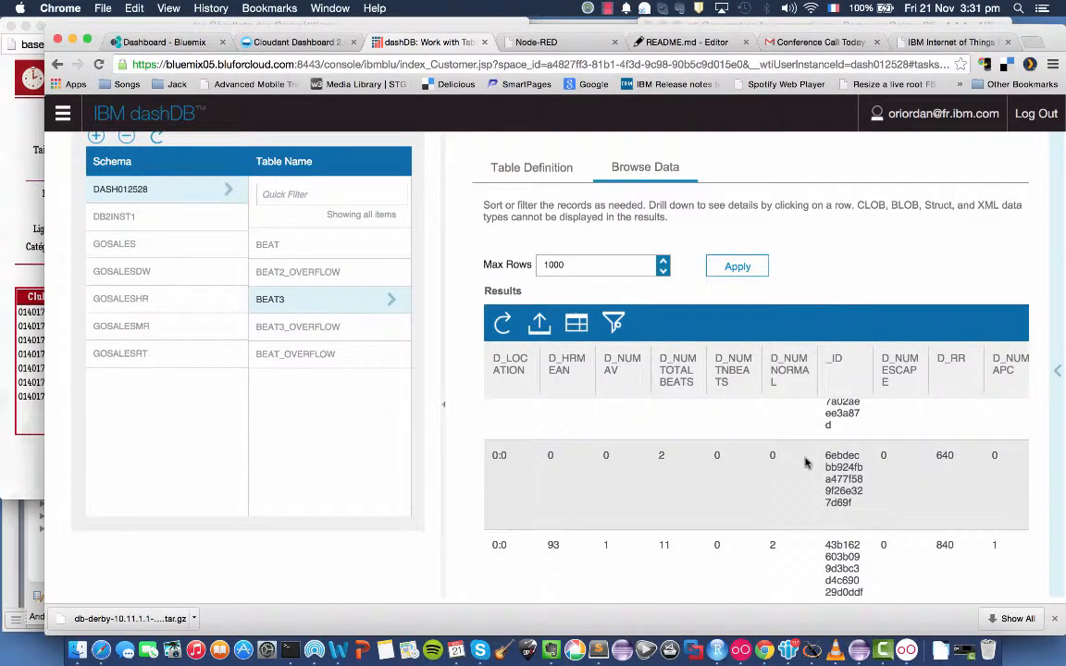
{"action": "scroll", "coordinate": [796, 448], "scroll_direction": "down", "scroll_amount": 1}
{"action": "scroll", "coordinate": [796, 448], "scroll_direction": "down", "scroll_amount": 5}
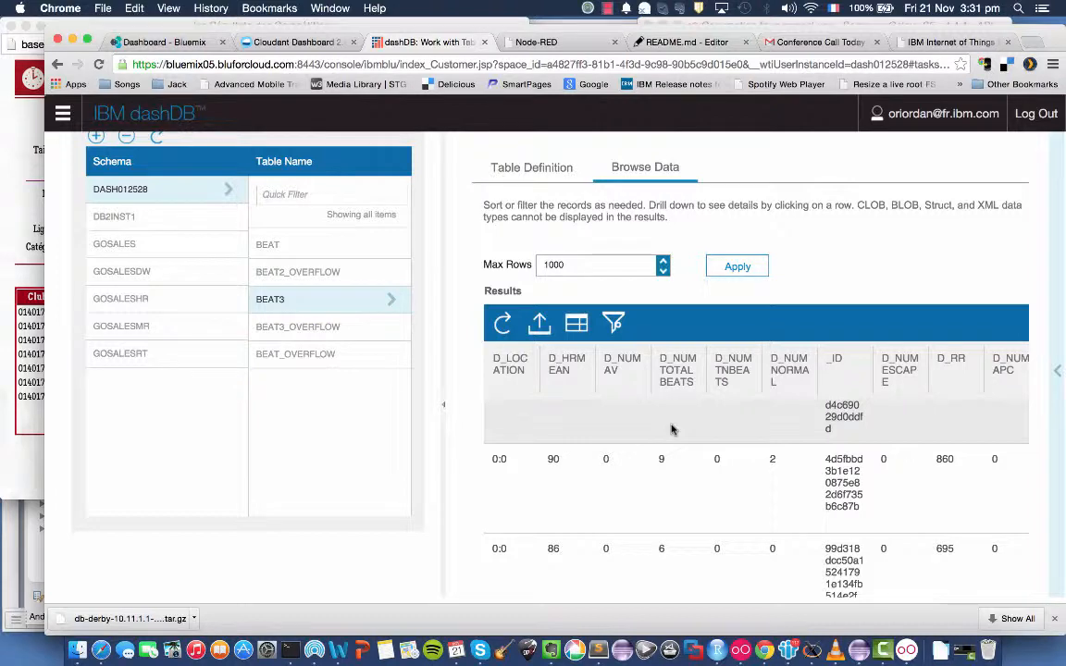
Show the Hearty test in Genymotion, and review the Cloudant Insert Beat node's settings in Node-RED without changing them.
{"action": "left_click", "coordinate": [881, 631]}
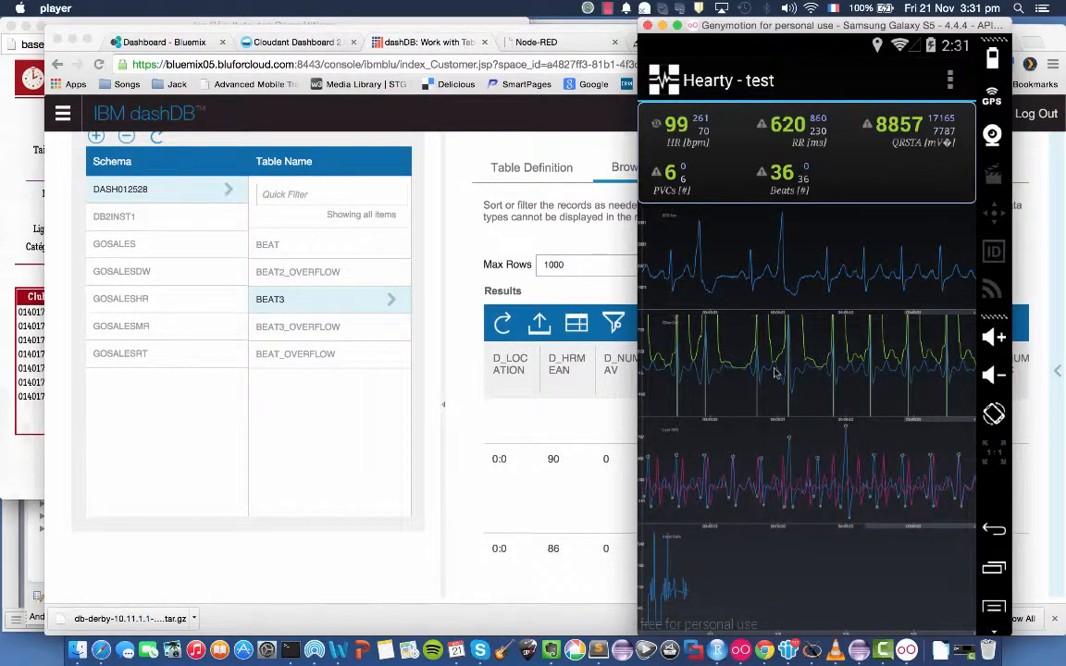
{"action": "left_click", "coordinate": [553, 44]}
{"action": "left_click", "coordinate": [554, 44]}
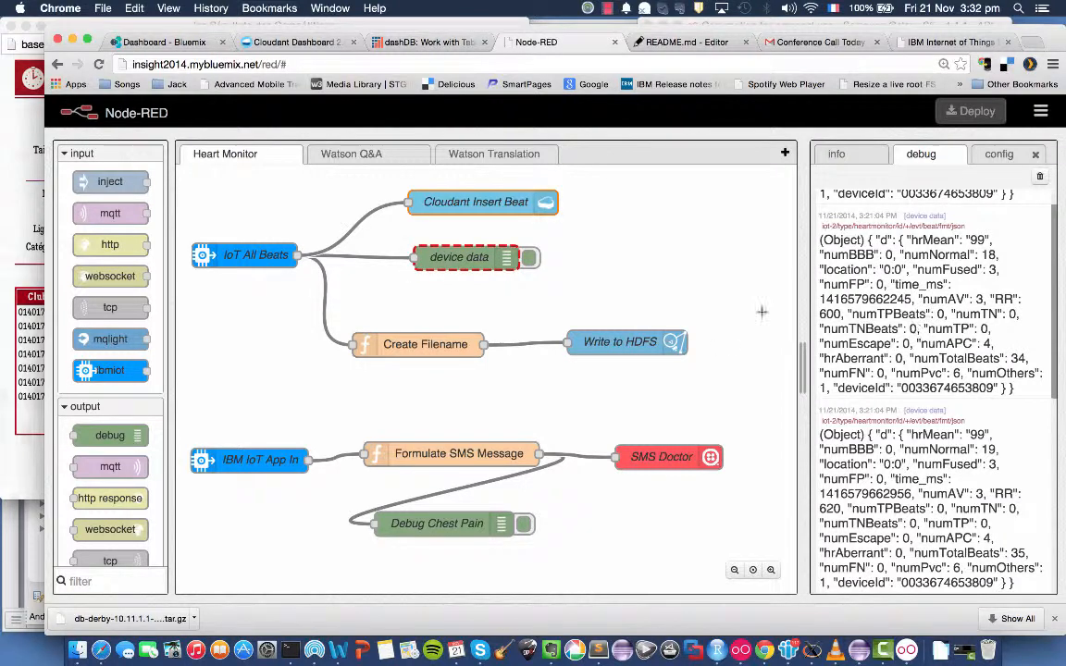
{"action": "double_click", "coordinate": [458, 203]}
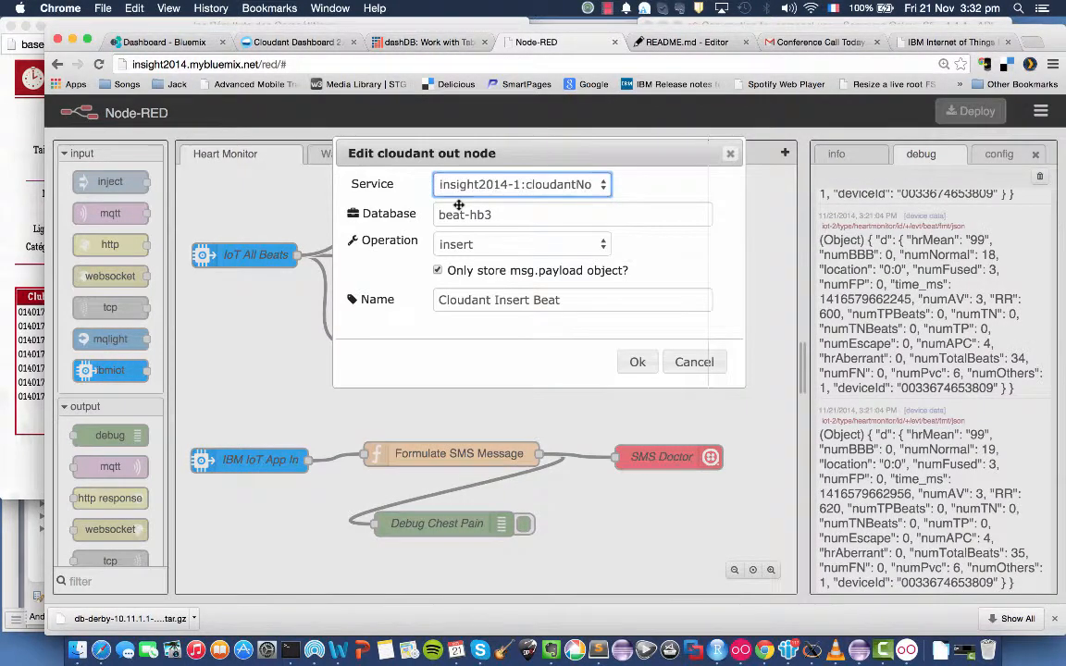
{"action": "left_click", "coordinate": [690, 362]}
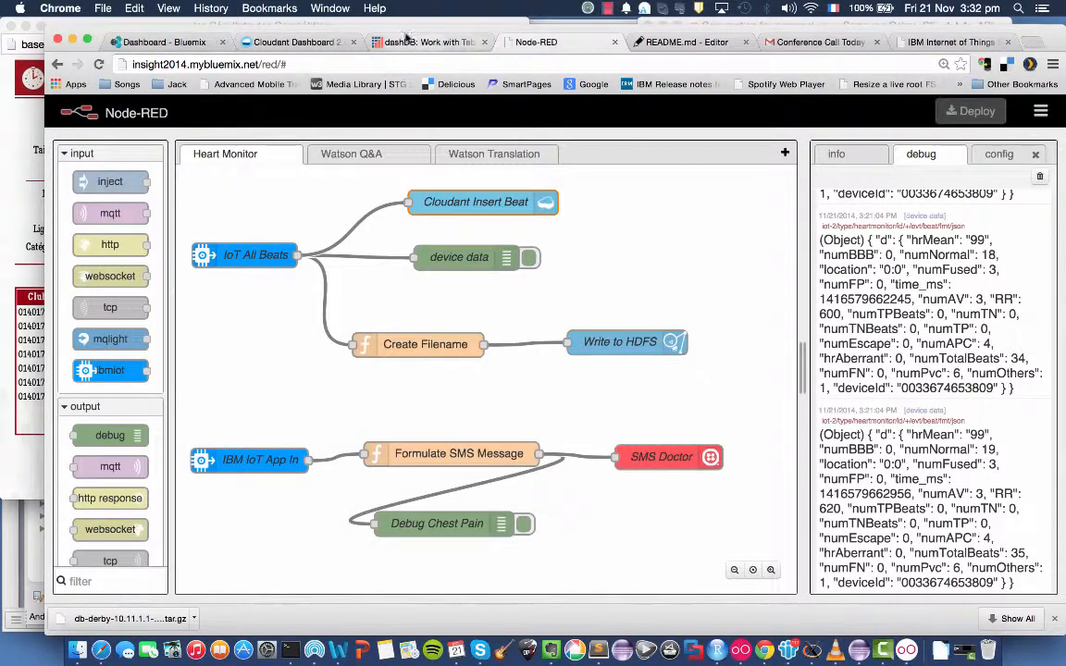
Return to the dashDB console and open its main navigation.
{"action": "left_click", "coordinate": [406, 39]}
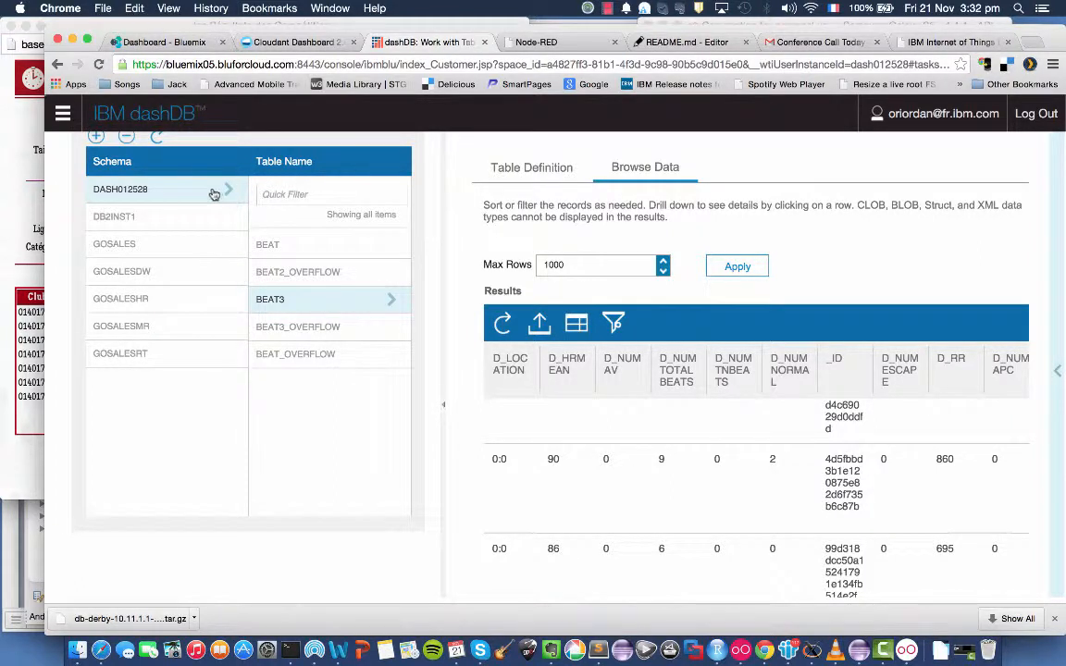
{"action": "left_click", "coordinate": [63, 113]}
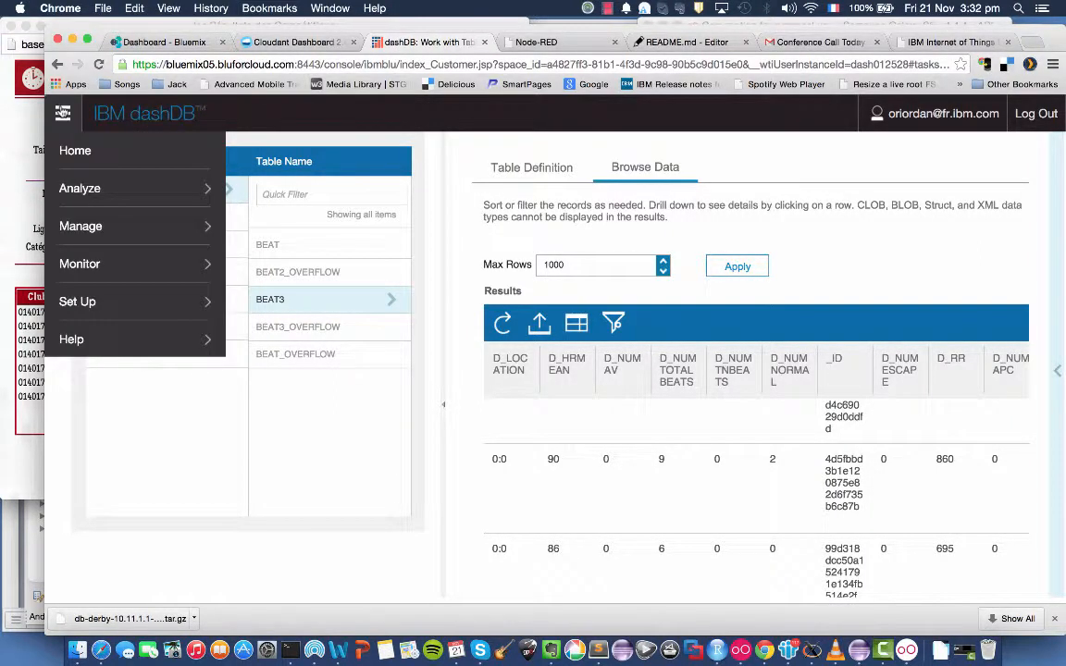
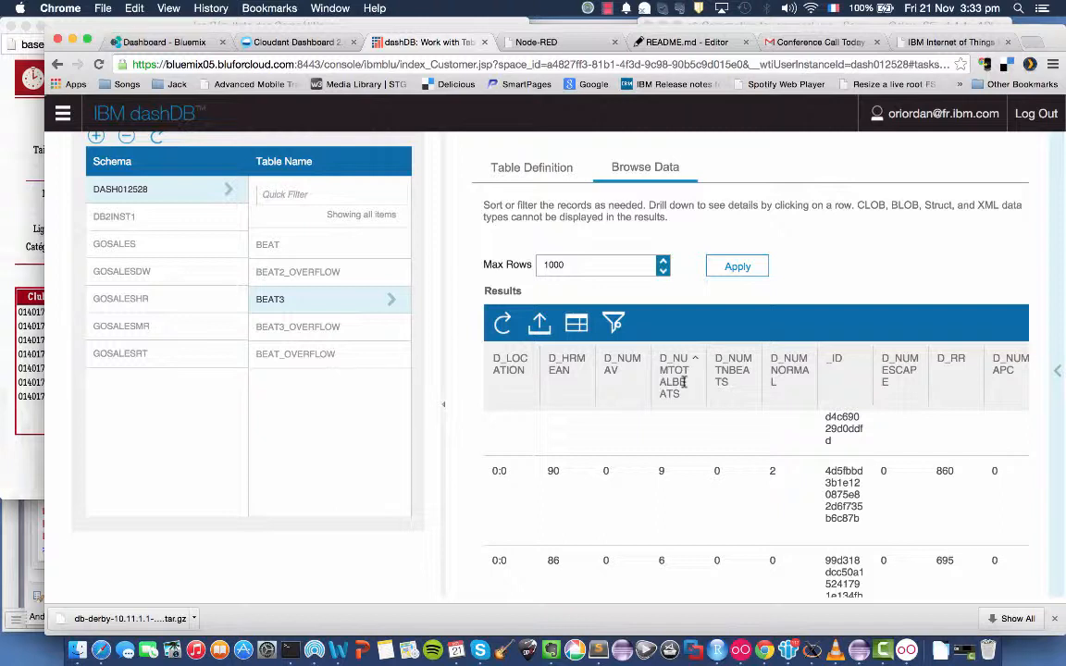
Switch to RStudio, check the bda-shiny-rhrv project's README.md in the DevOps Services editor, and return to RStudio.
{"action": "scroll", "coordinate": [712, 453], "scroll_direction": "down", "scroll_amount": 1}
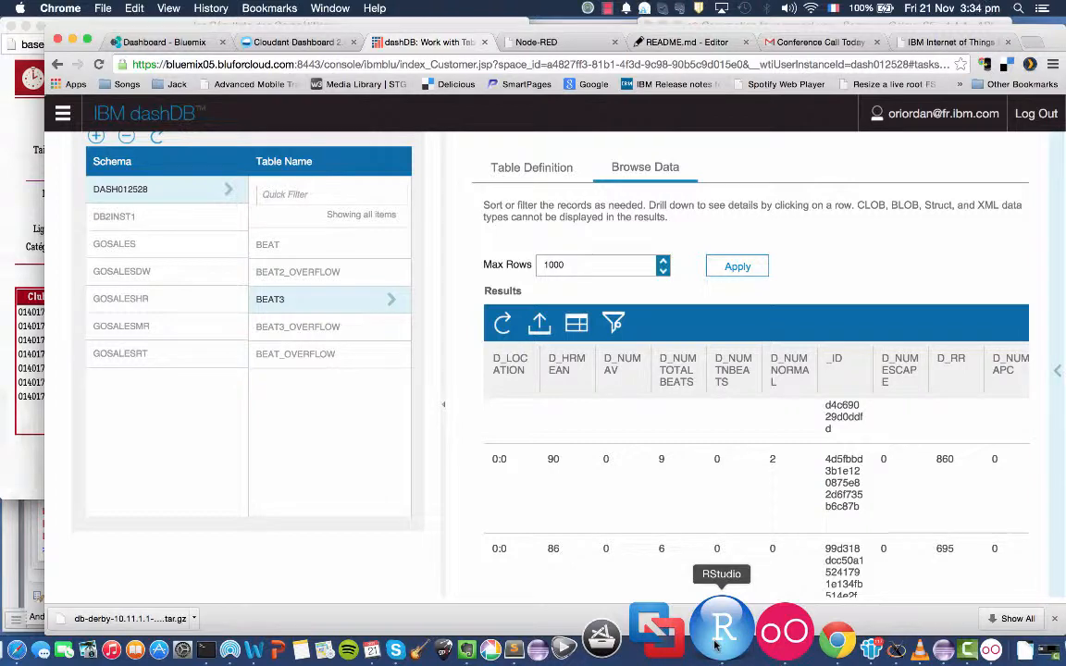
{"action": "left_click", "coordinate": [721, 638]}
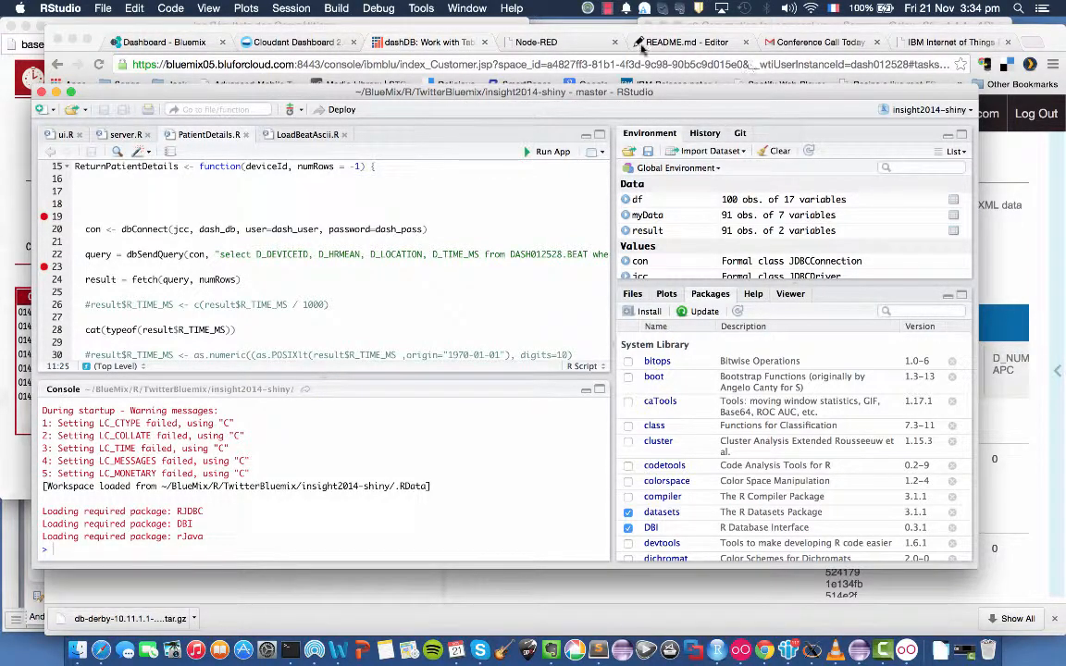
{"action": "left_click", "coordinate": [668, 43]}
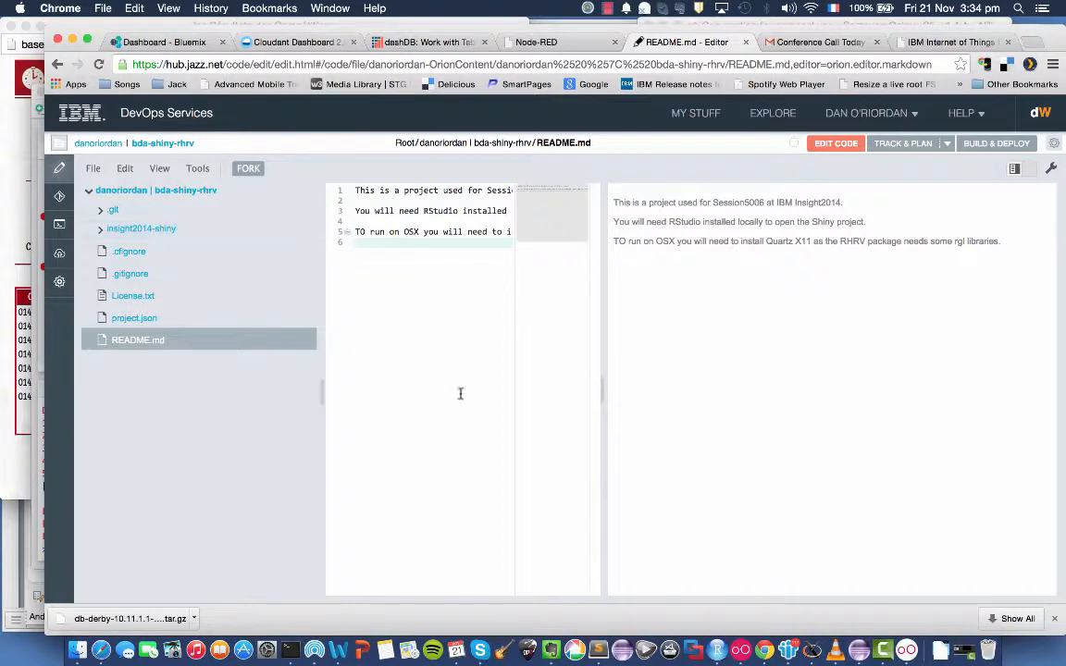
{"action": "left_click", "coordinate": [717, 648]}
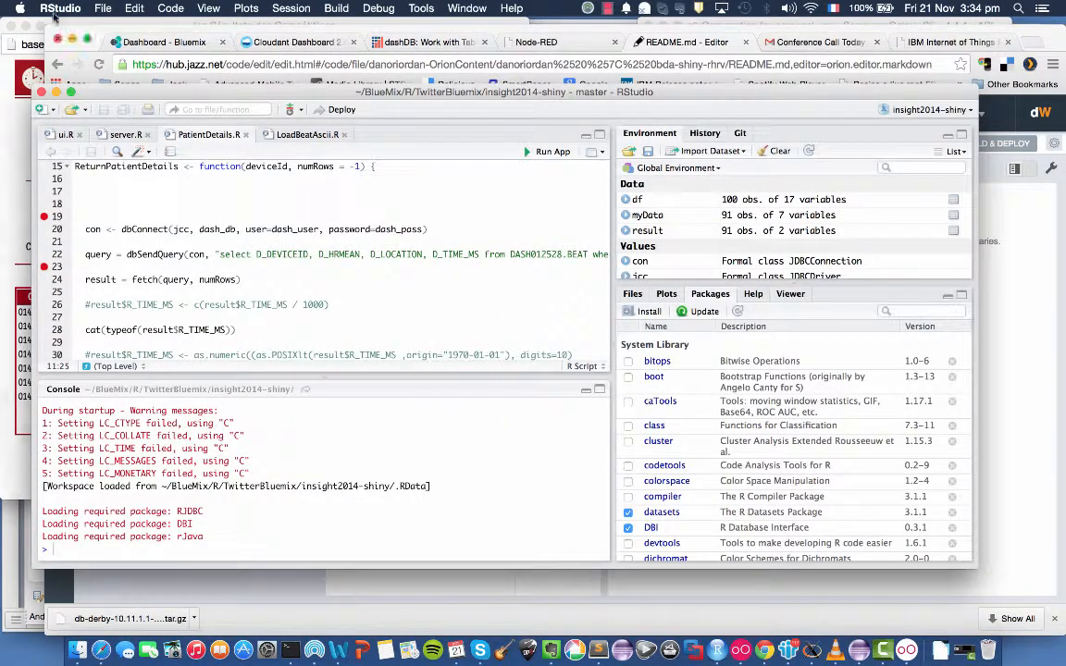
Look through the ui.R, server.R and PatientDetails.R scripts of the insight2014-shiny project.
{"action": "left_click", "coordinate": [96, 10]}
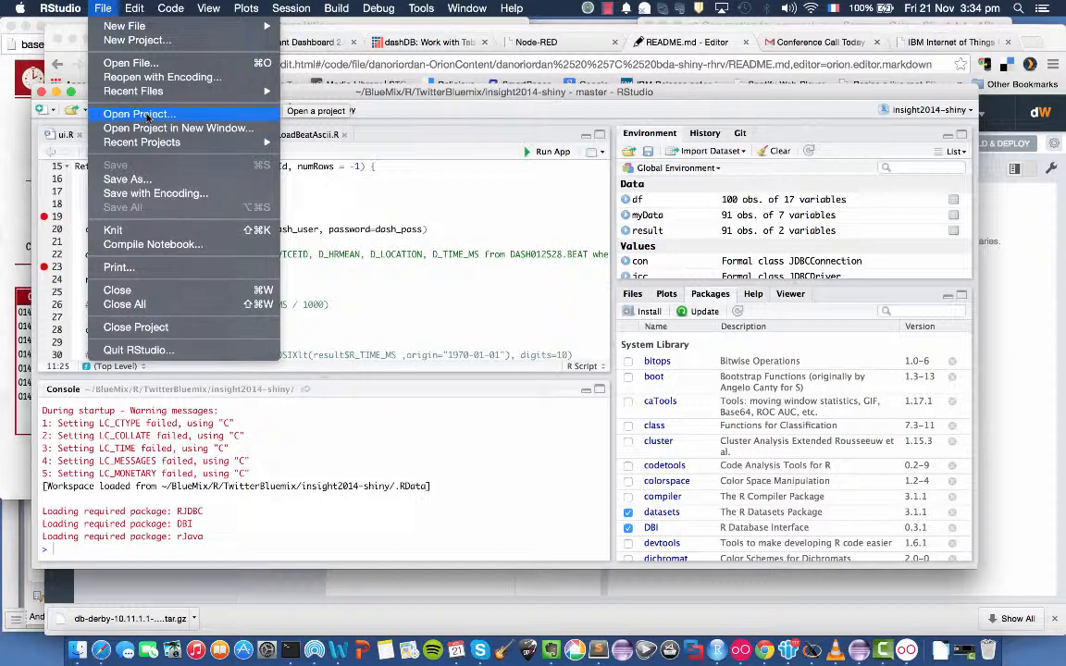
{"action": "left_click", "coordinate": [379, 208]}
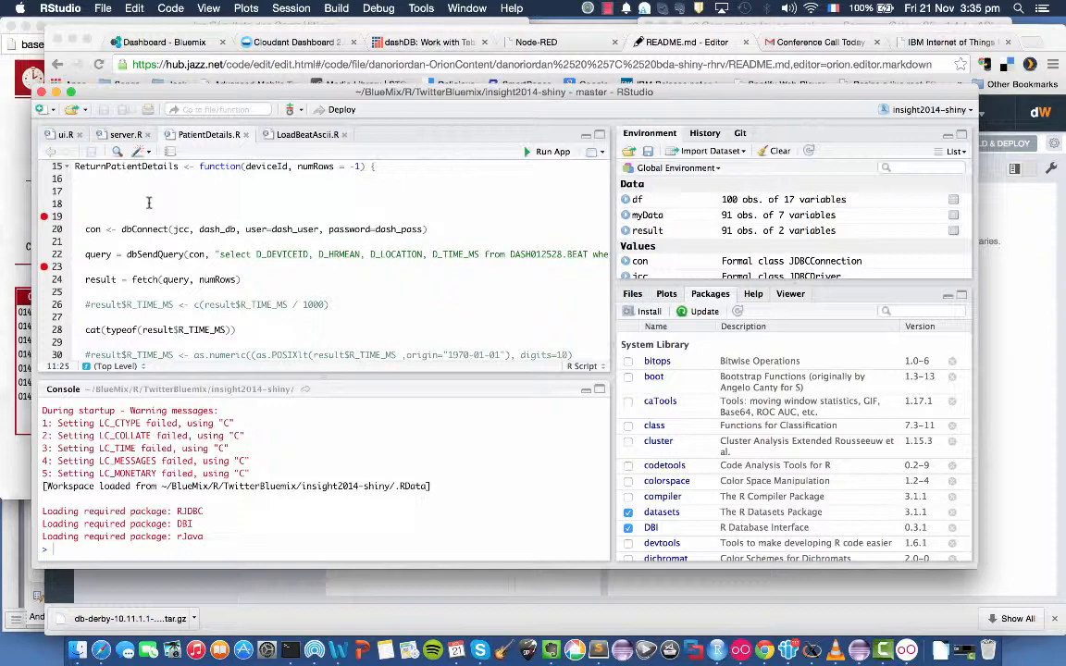
{"action": "left_click", "coordinate": [61, 135]}
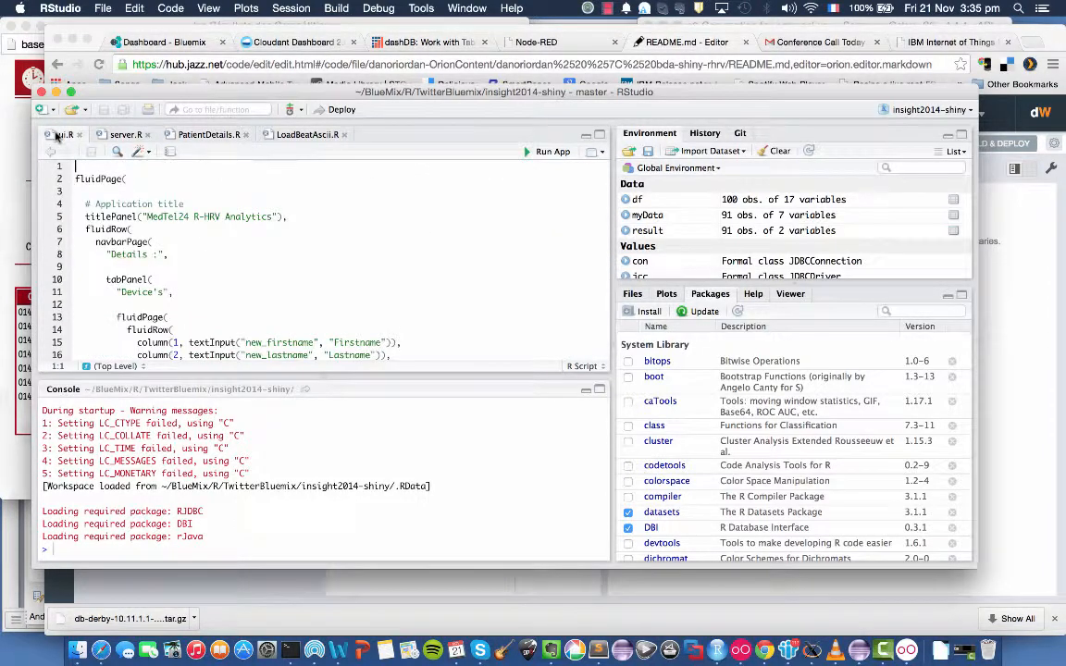
{"action": "left_click", "coordinate": [123, 136]}
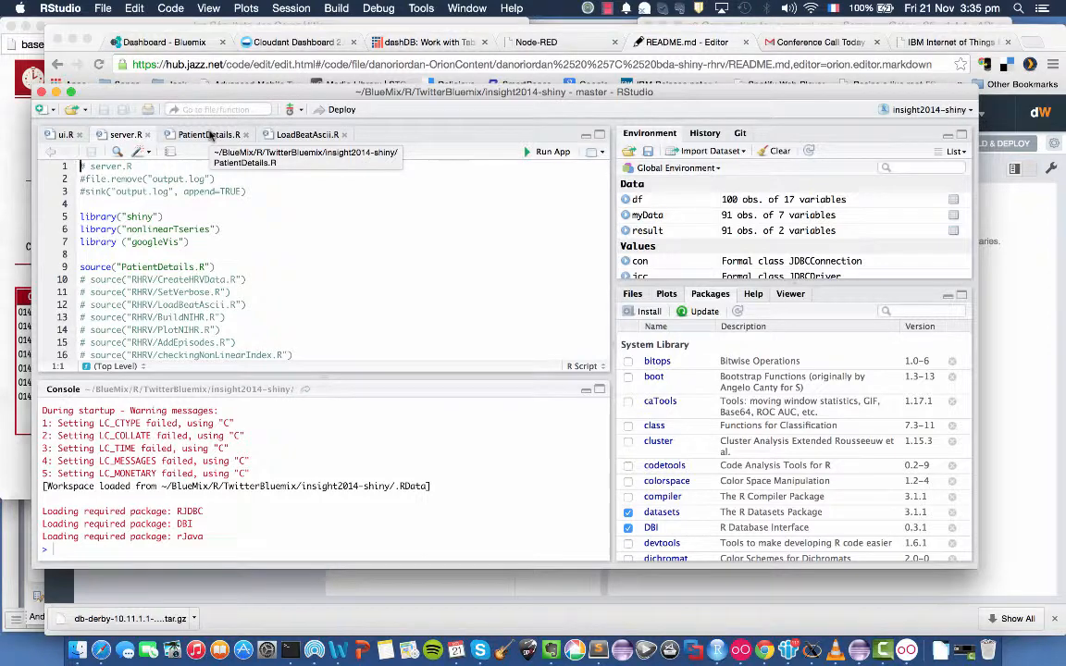
{"action": "left_click", "coordinate": [209, 135]}
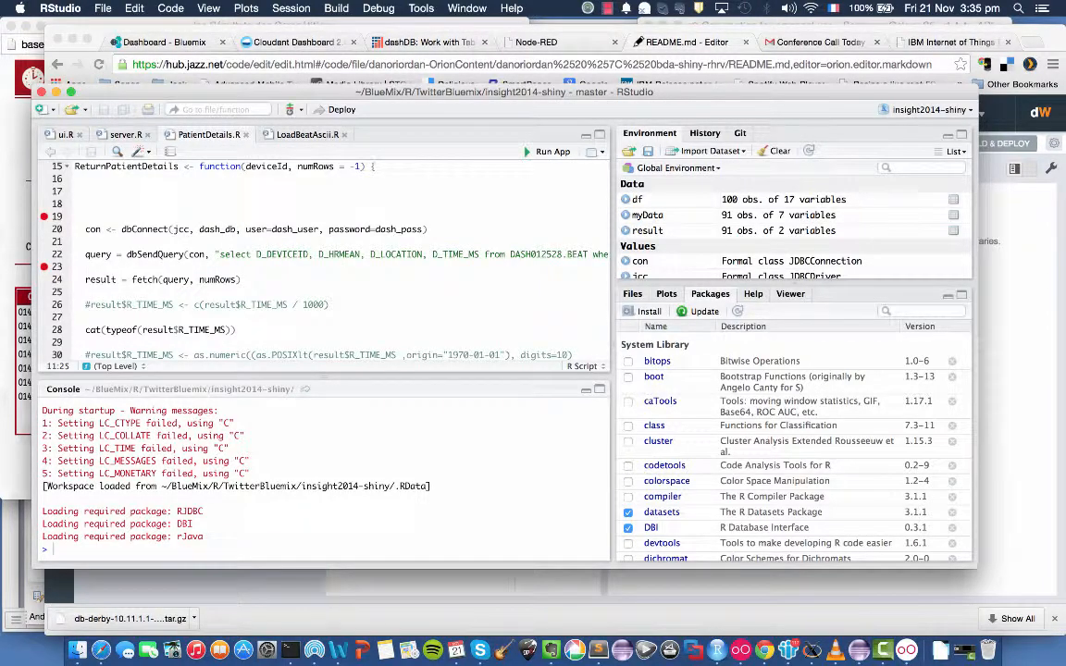
Run the insight2014-shiny app and view its Patient Records, ECG and NIHR pages.
{"action": "left_click", "coordinate": [547, 152]}
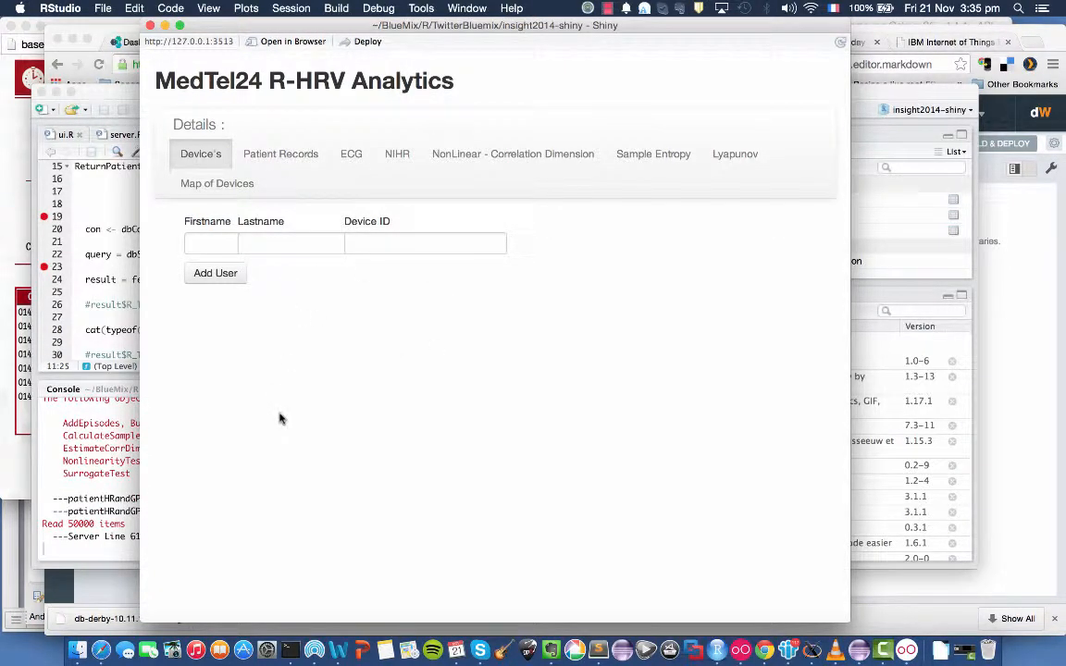
{"action": "left_click", "coordinate": [281, 157]}
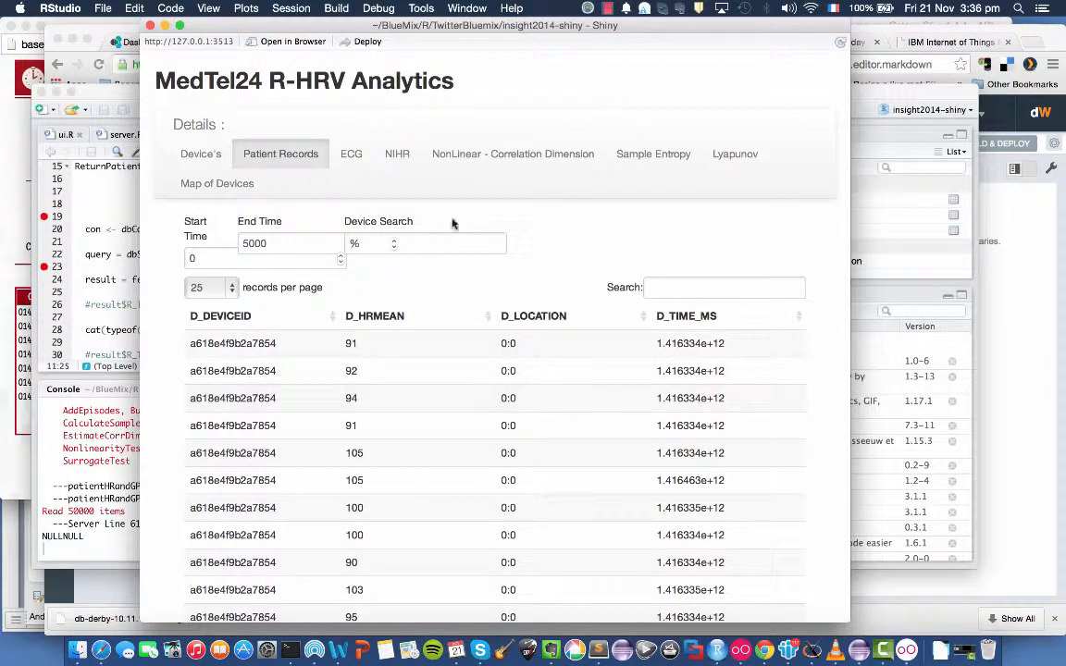
{"action": "left_click_drag", "start_coordinate": [436, 24], "coordinate": [557, 26]}
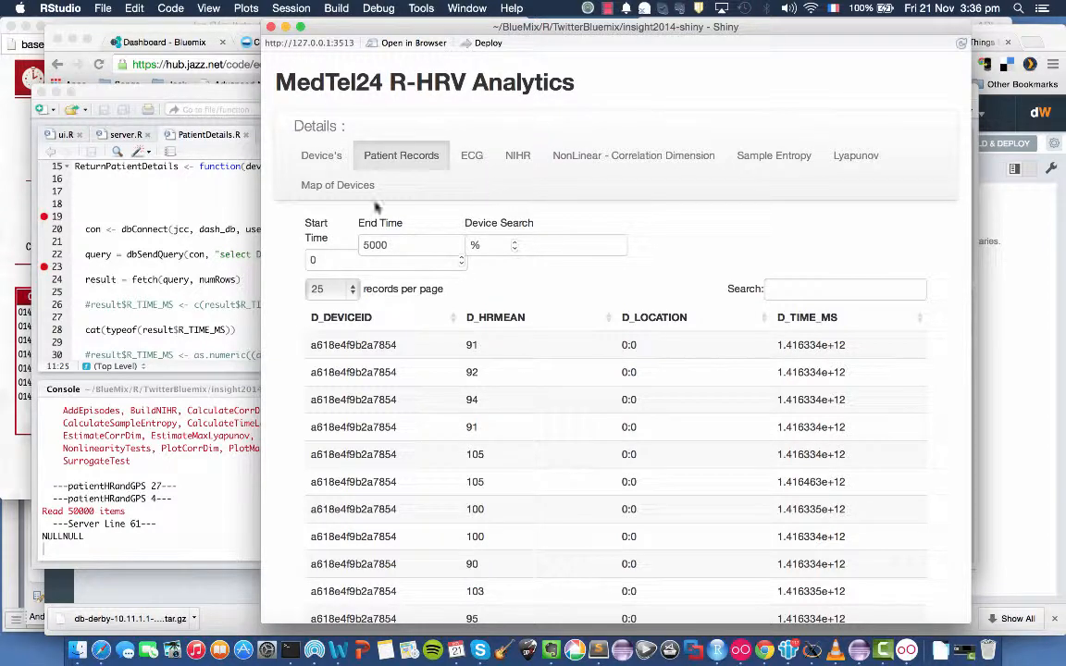
{"action": "left_click", "coordinate": [474, 162]}
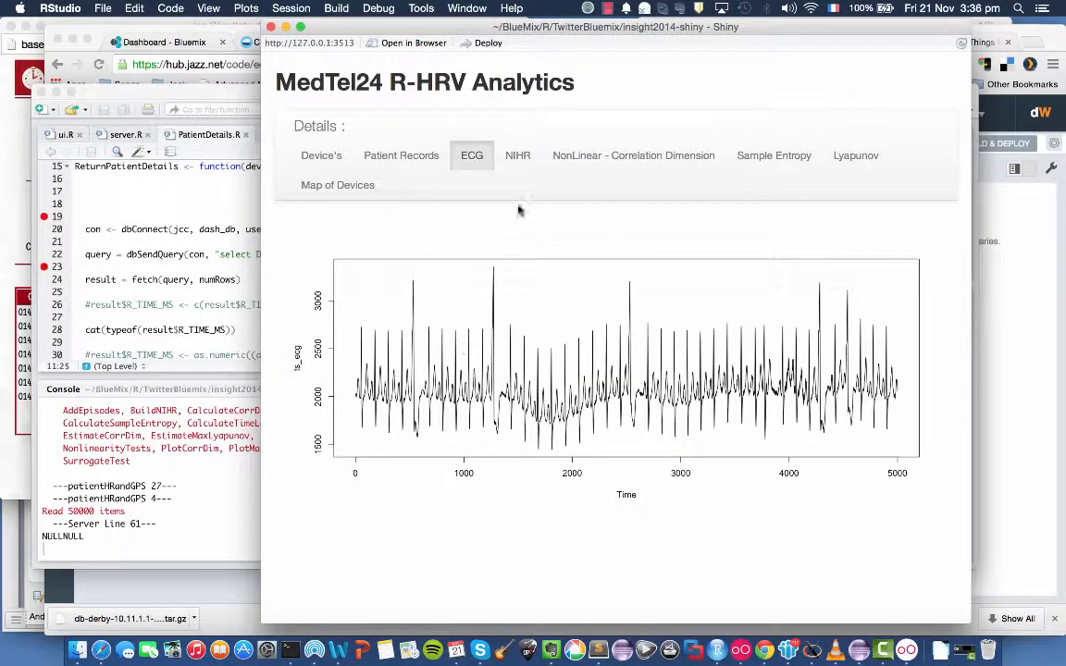
{"action": "left_click", "coordinate": [515, 161]}
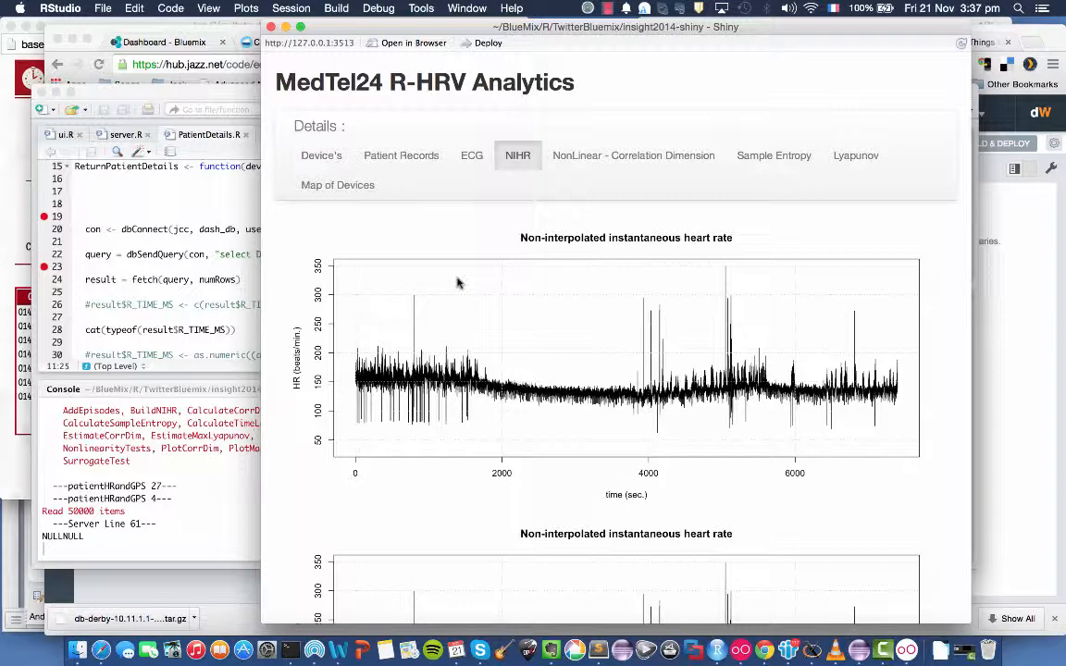
Return to PatientDetails.R in RStudio and examine the JDBC driver and dashDB connection settings at the start of the script.
{"action": "left_click", "coordinate": [207, 179]}
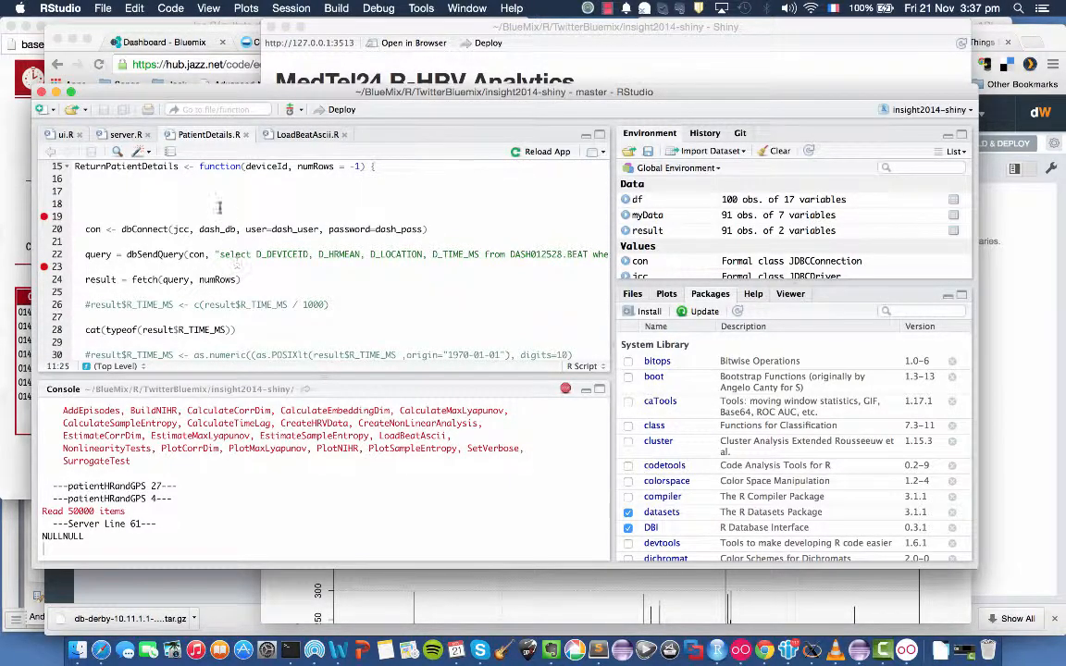
{"action": "scroll", "coordinate": [231, 210], "scroll_direction": "up", "scroll_amount": 1}
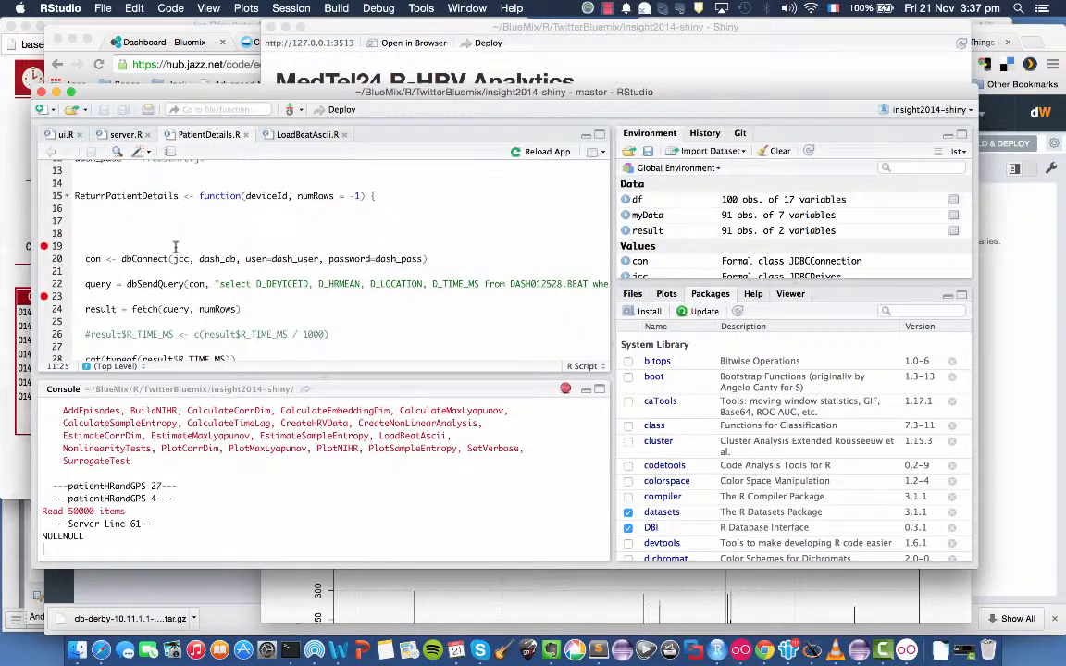
{"action": "scroll", "coordinate": [230, 209], "scroll_direction": "up", "scroll_amount": 5}
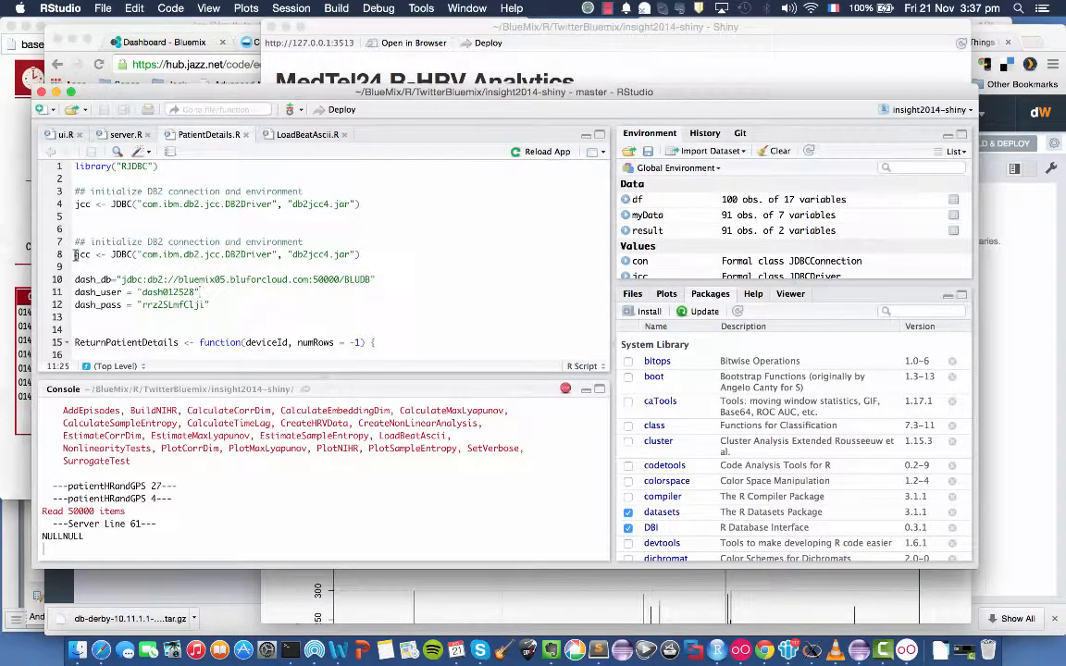
{"action": "scroll", "coordinate": [254, 321], "scroll_direction": "down", "scroll_amount": 1}
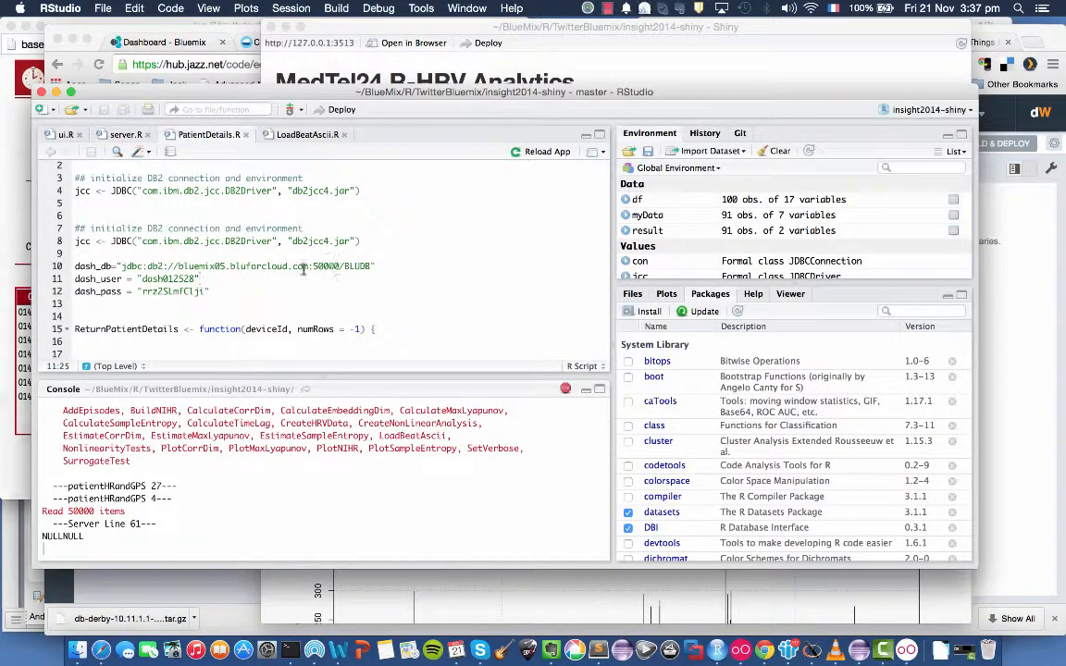
Show the dashDB-Insight2014 service credentials in the Bluemix dashboard and compare them with the connection settings in PatientDetails.R.
{"action": "left_click", "coordinate": [171, 41]}
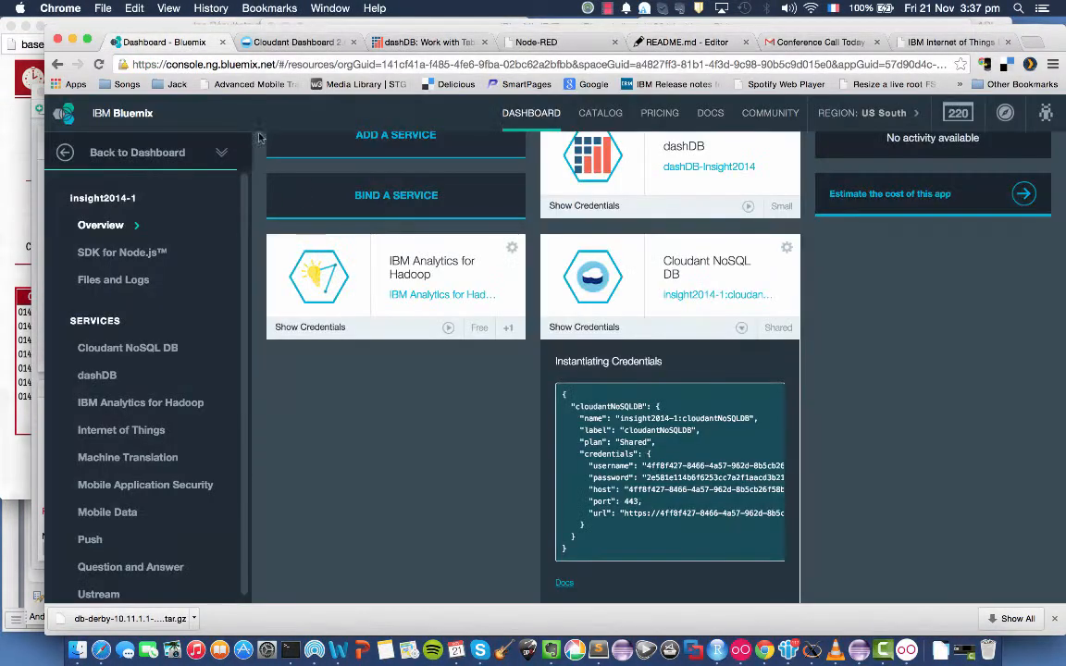
{"action": "left_click", "coordinate": [593, 207]}
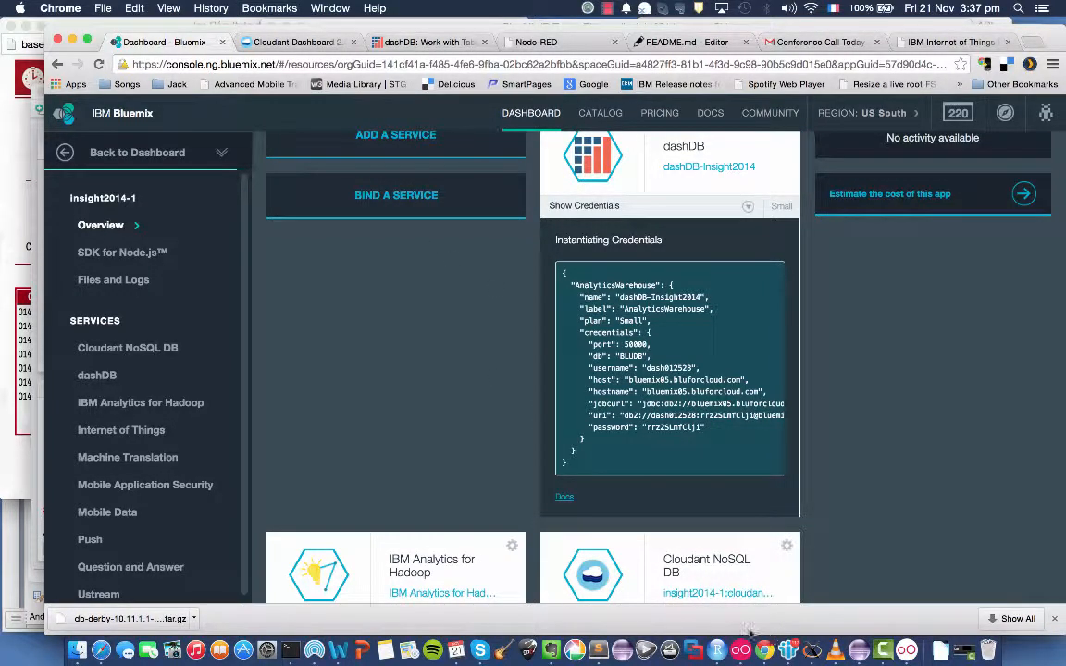
{"action": "left_click", "coordinate": [713, 654]}
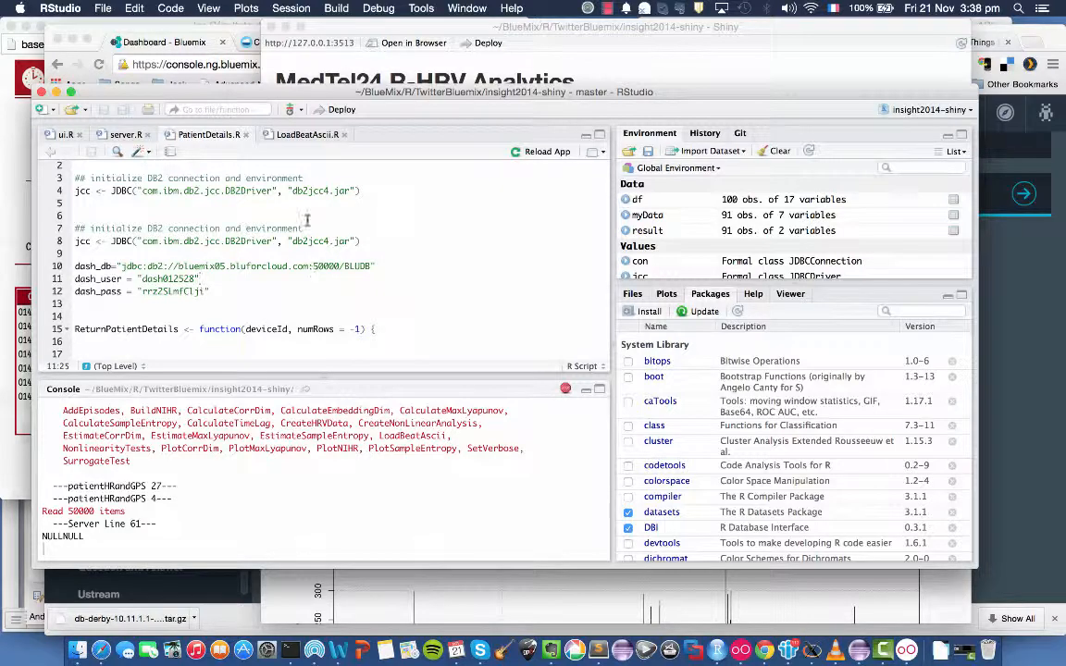
{"action": "left_click", "coordinate": [186, 46]}
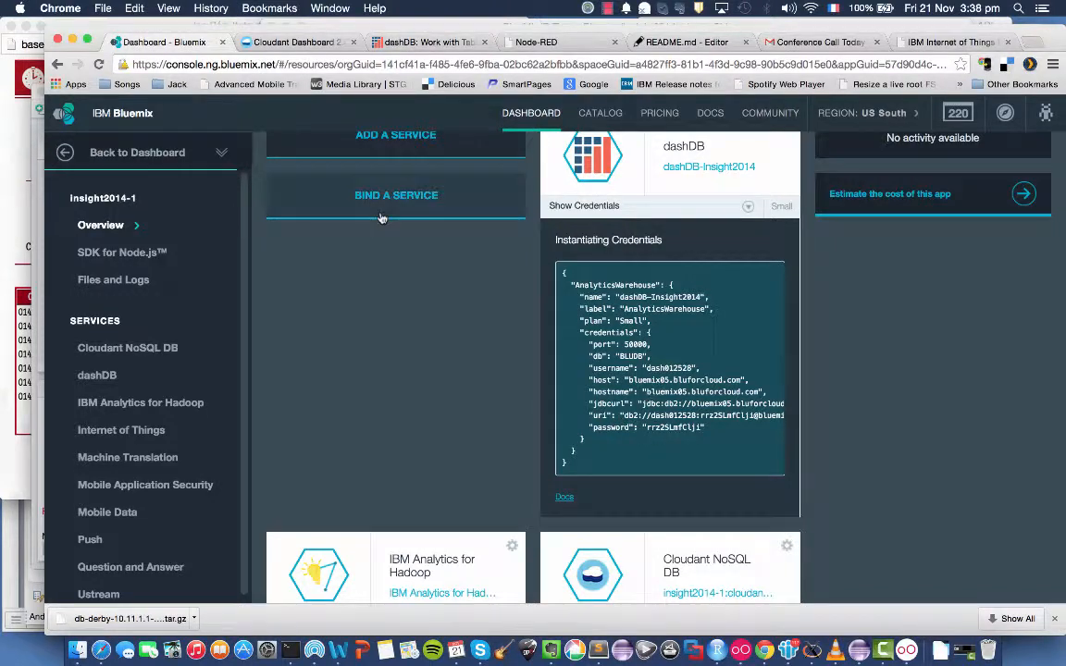
{"action": "key", "text": "super+Tab"}
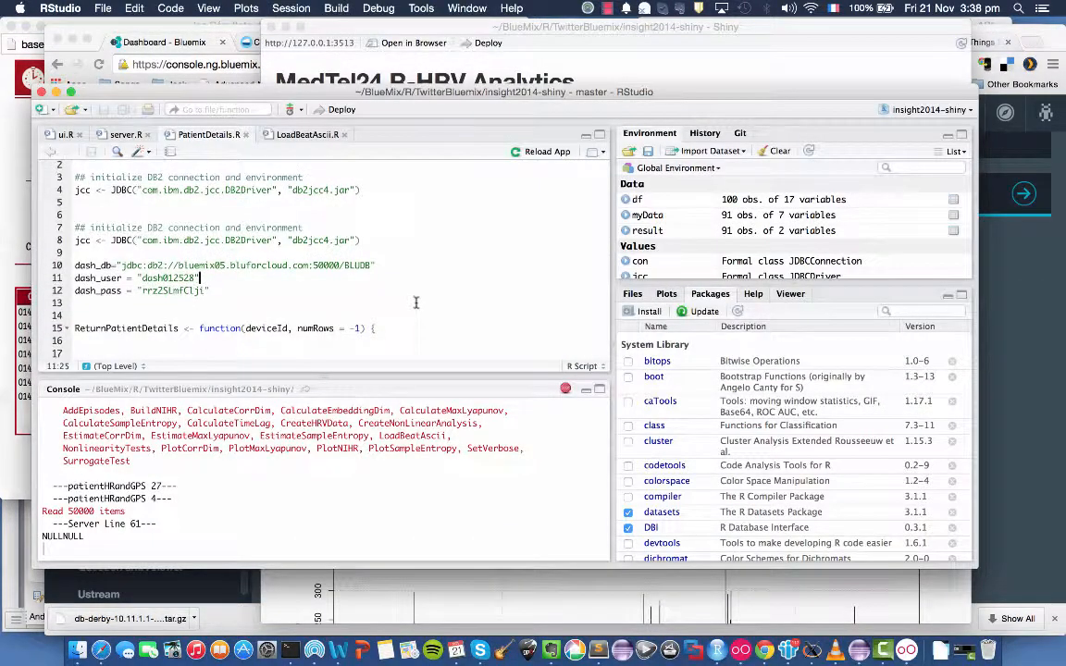
Examine the ReturnPatientDetails function's database connection, its full select query on the BEAT table, and the result fetch.
{"action": "scroll", "coordinate": [416, 302], "scroll_direction": "down", "scroll_amount": 1}
{"action": "scroll", "coordinate": [416, 303], "scroll_direction": "down", "scroll_amount": 1}
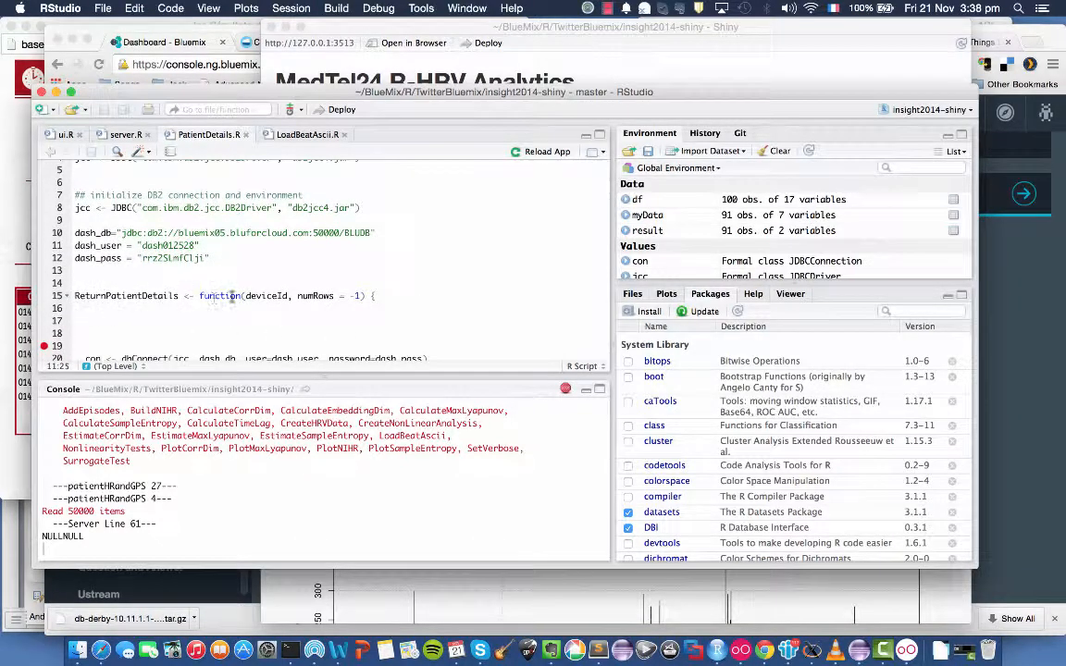
{"action": "scroll", "coordinate": [328, 298], "scroll_direction": "down", "scroll_amount": 3}
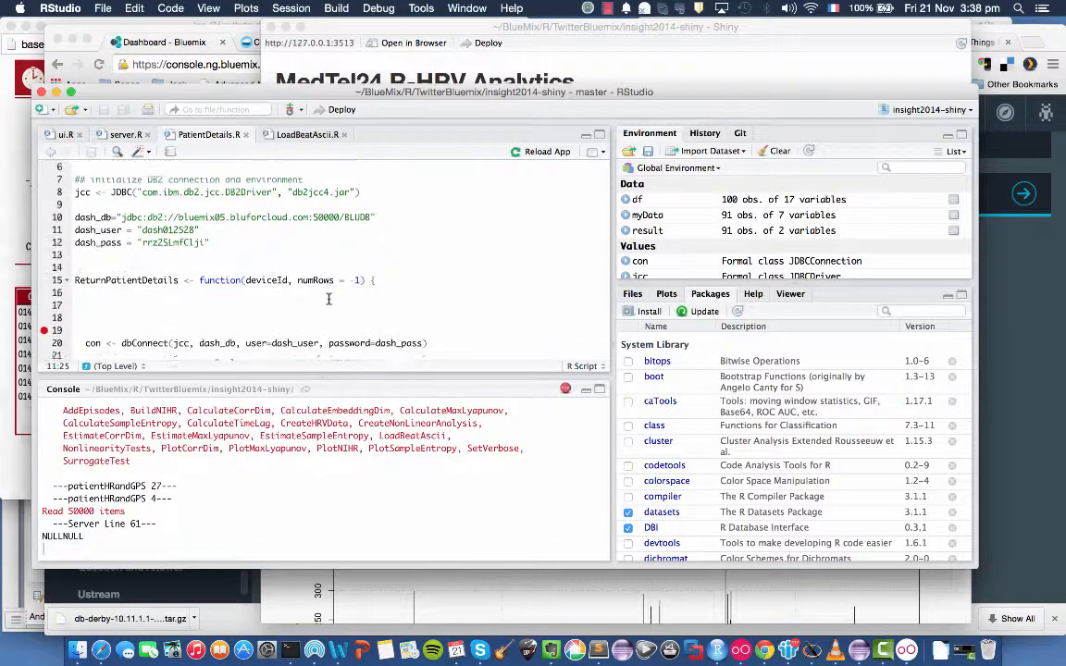
{"action": "scroll", "coordinate": [328, 298], "scroll_direction": "down", "scroll_amount": 4}
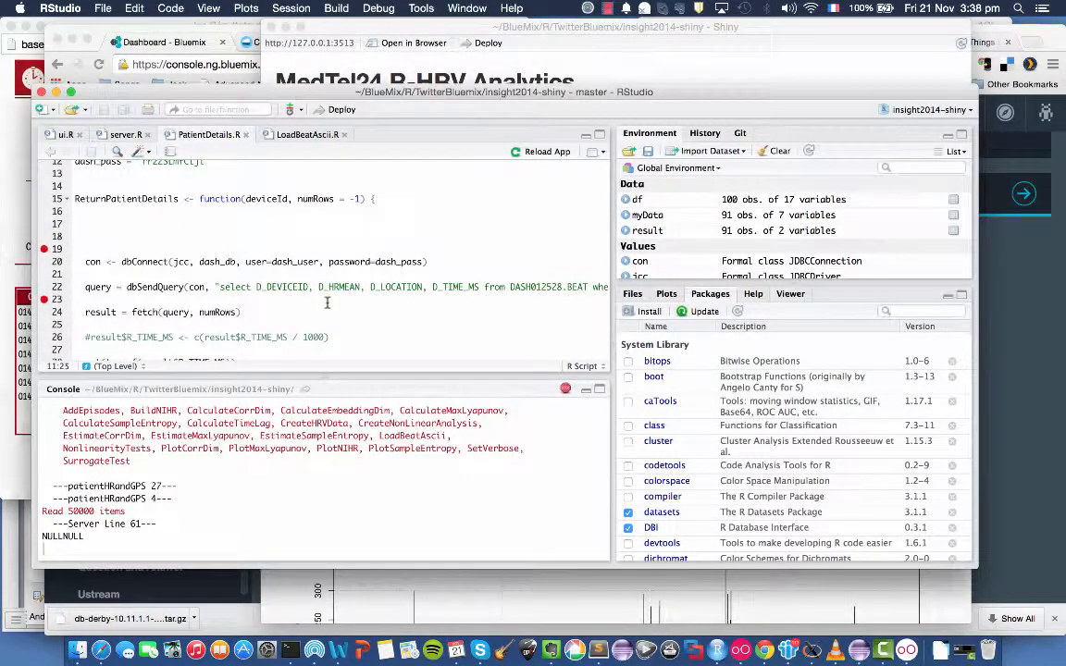
{"action": "scroll", "coordinate": [349, 303], "scroll_direction": "right", "scroll_amount": 5}
{"action": "scroll", "coordinate": [349, 302], "scroll_direction": "down", "scroll_amount": 1}
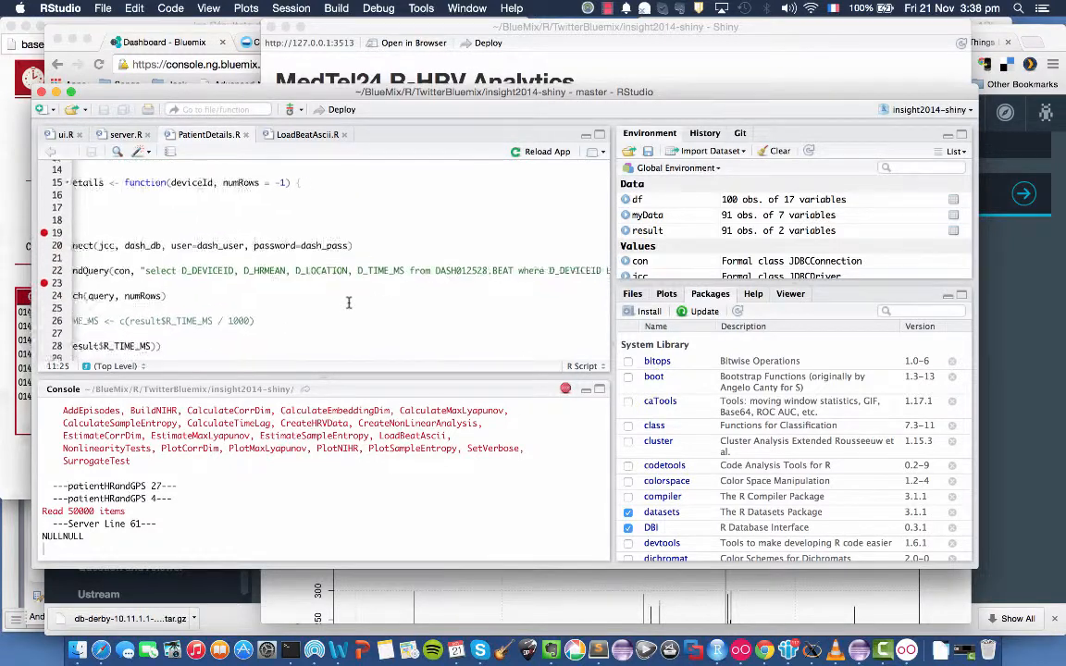
{"action": "scroll", "coordinate": [349, 302], "scroll_direction": "right", "scroll_amount": 3}
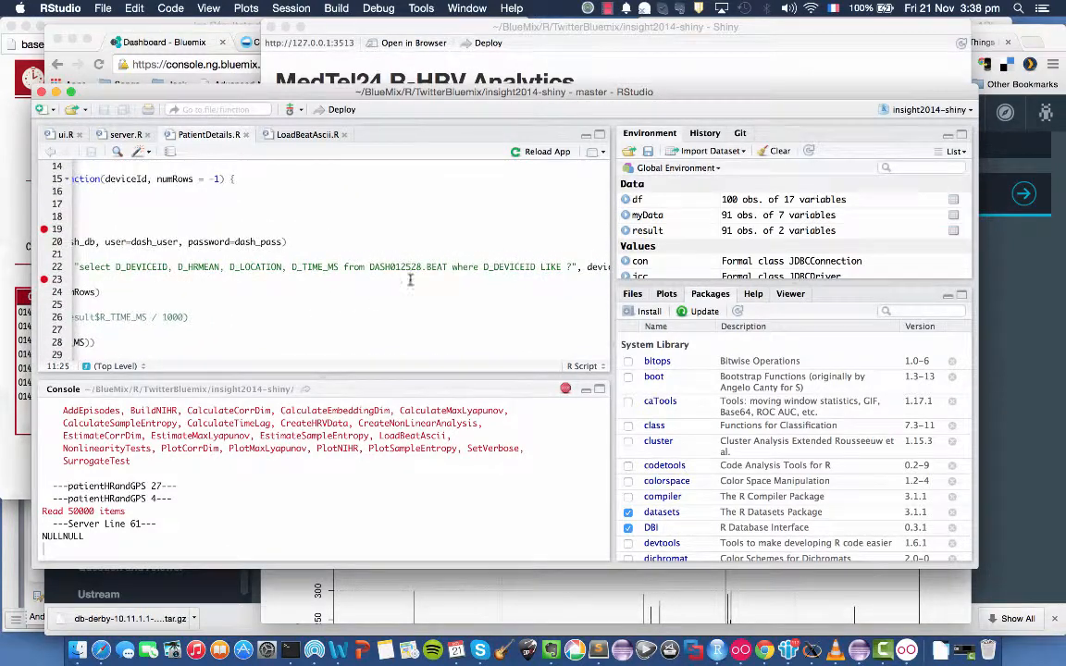
{"action": "scroll", "coordinate": [411, 278], "scroll_direction": "right", "scroll_amount": 2}
{"action": "scroll", "coordinate": [410, 274], "scroll_direction": "down", "scroll_amount": 1}
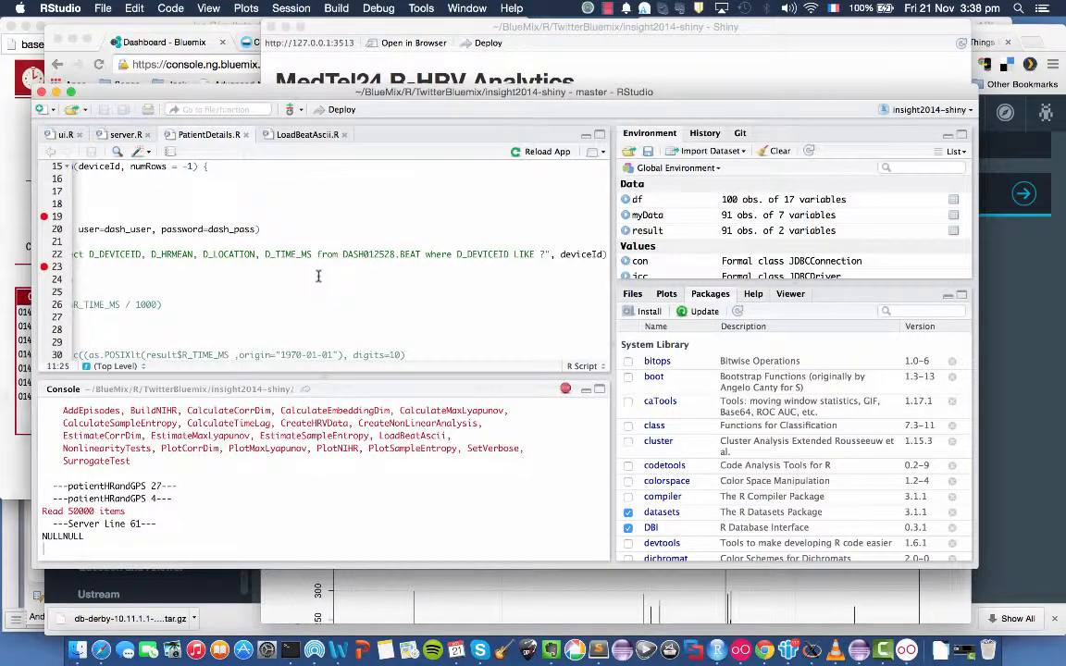
{"action": "scroll", "coordinate": [319, 276], "scroll_direction": "left", "scroll_amount": 5}
{"action": "scroll", "coordinate": [319, 276], "scroll_direction": "down", "scroll_amount": 2}
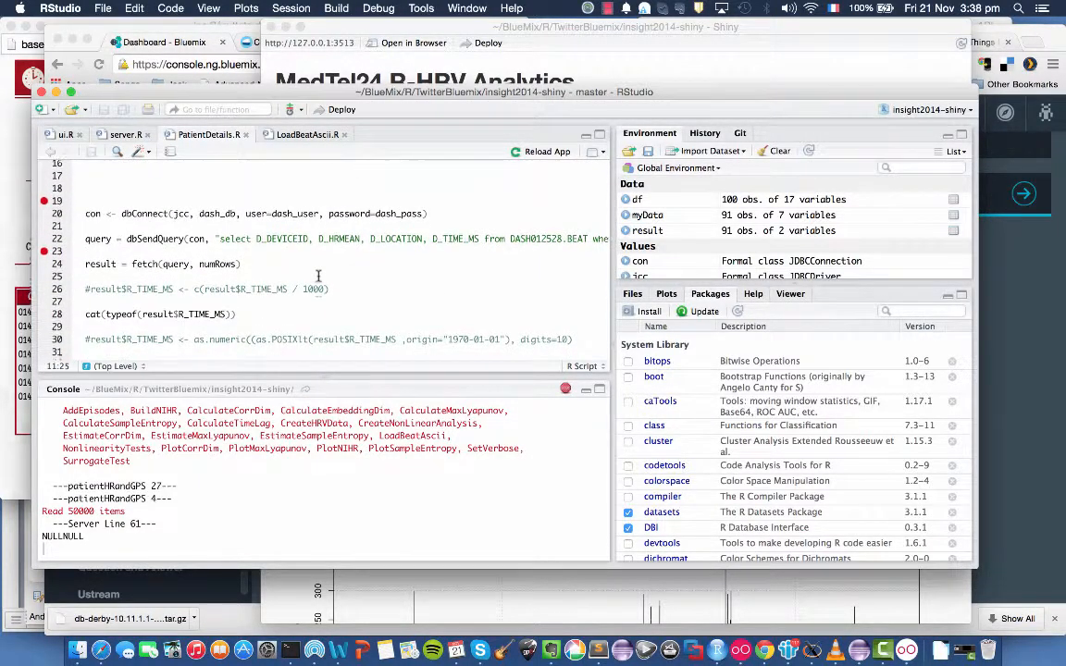